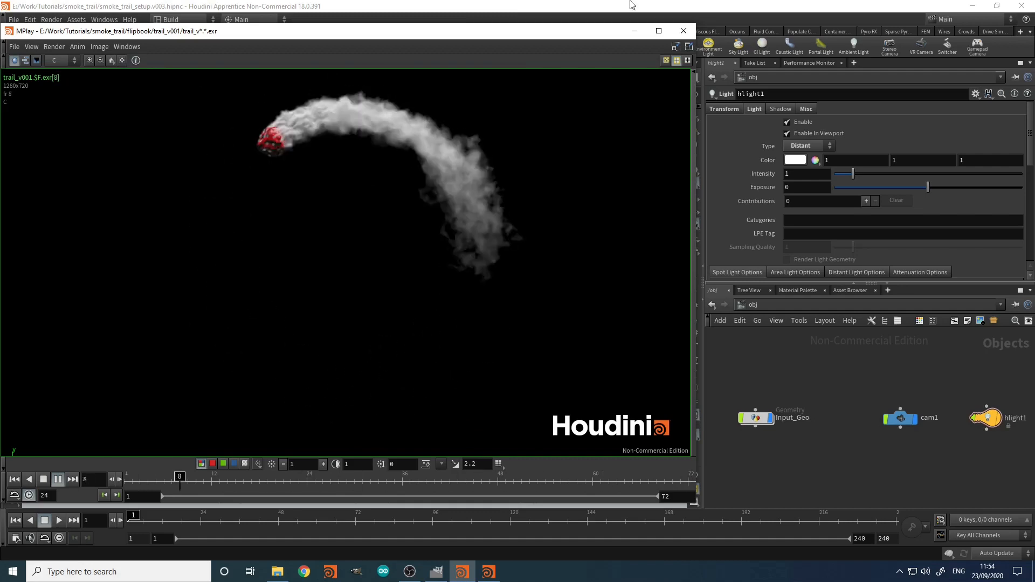
Step: Switch from the MPlay preview to the Houdini scene, select Input_Geo and look through cam1 in the viewport
click(795, 6)
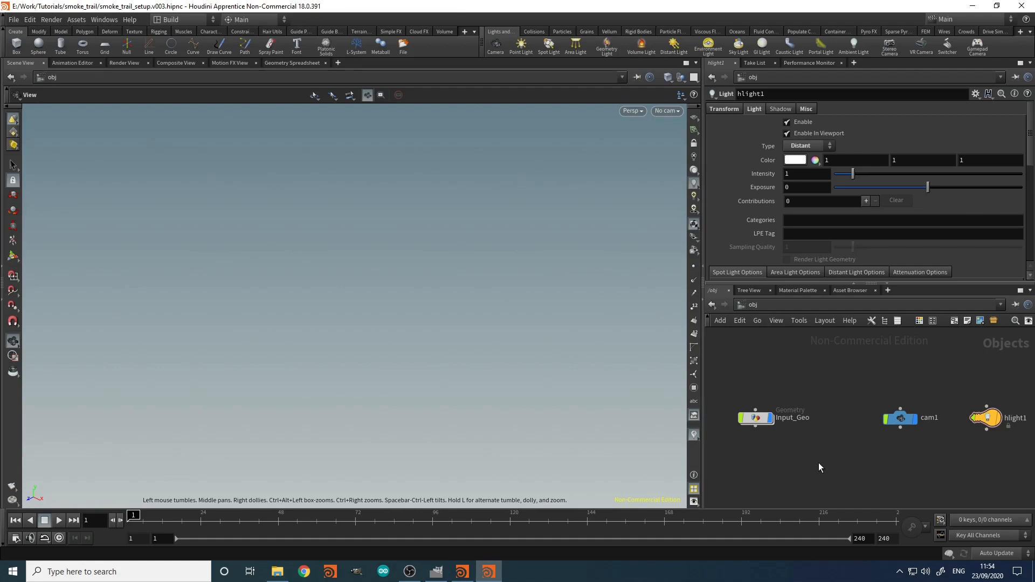
middle_drag(819, 467, 870, 421)
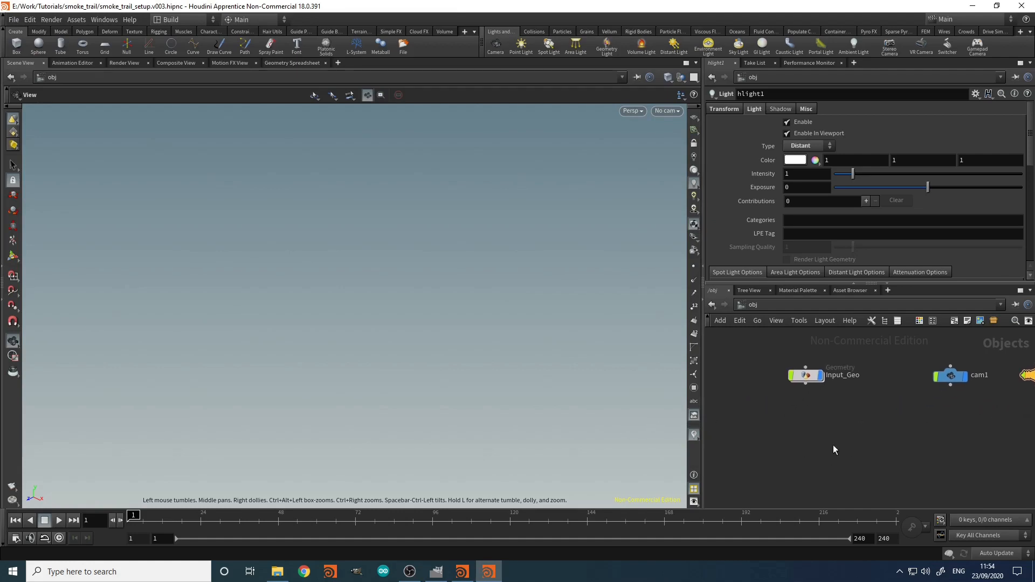
drag(740, 399, 856, 355)
click(667, 111)
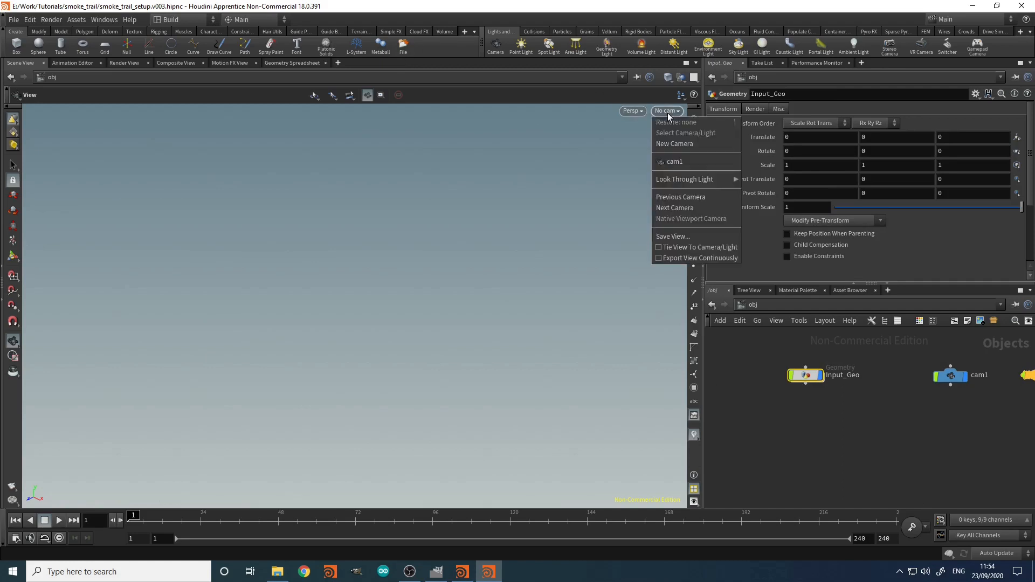
click(671, 164)
drag(863, 436, 771, 360)
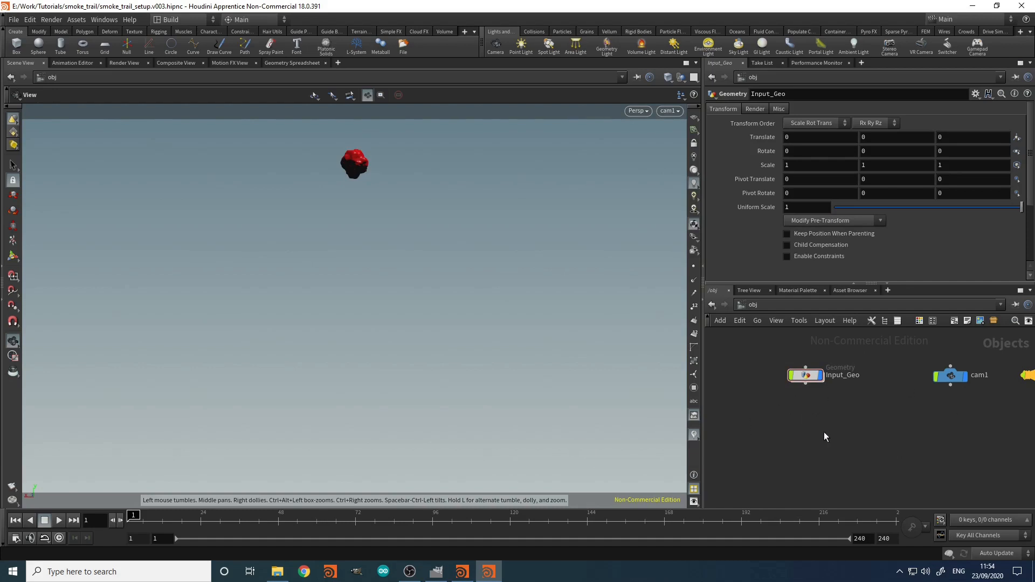
Step: Create a Geometry object below Input_Geo and name it FX_smokeTrail
key(Tab)
text(geo)
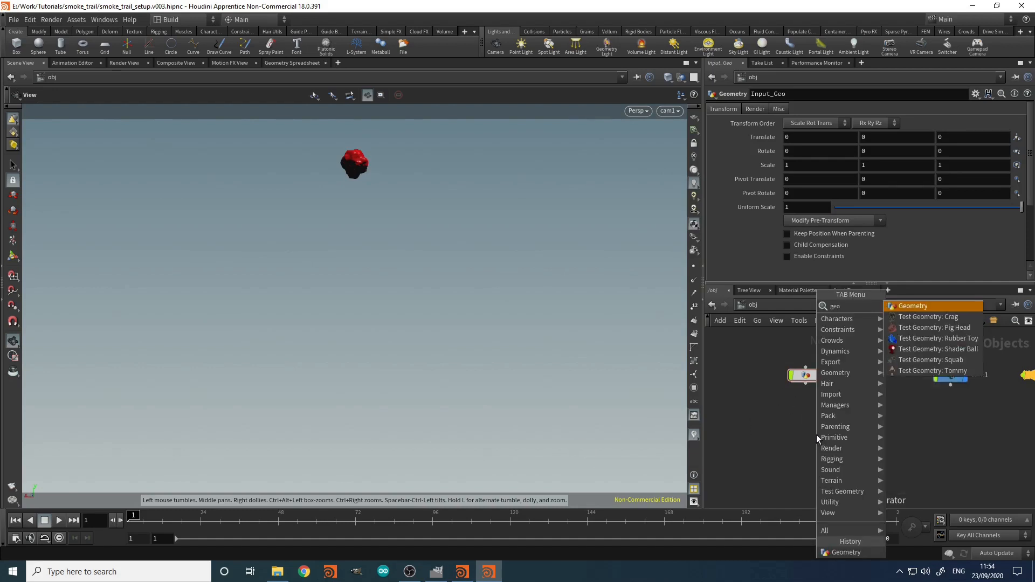
key(Return)
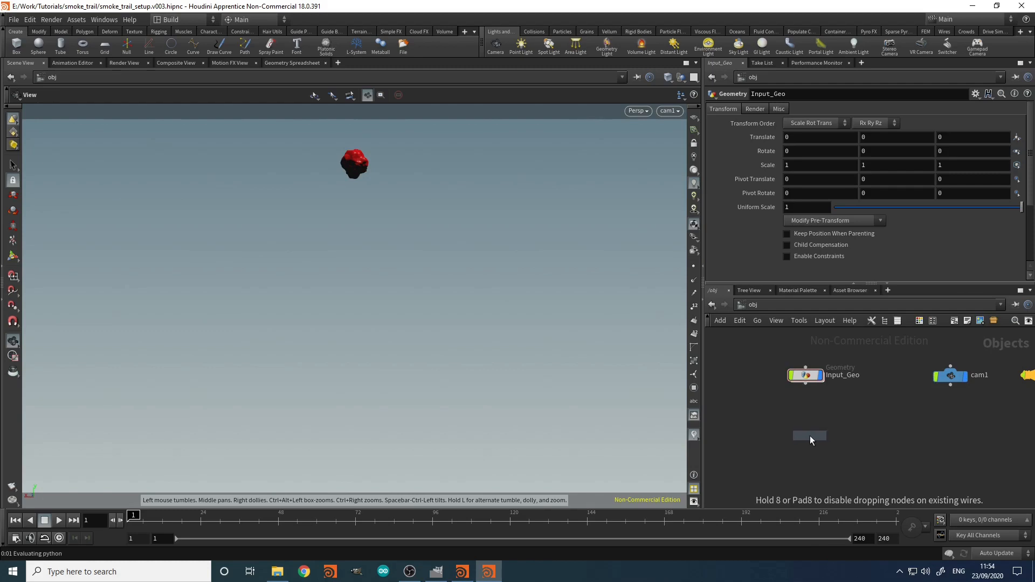
click(846, 432)
double_click(840, 434)
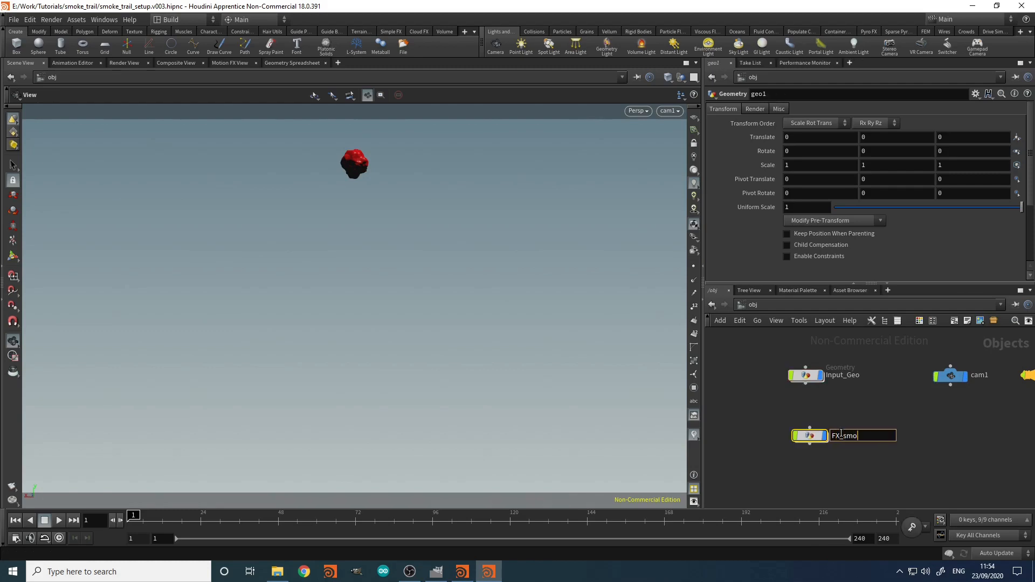
key(Return)
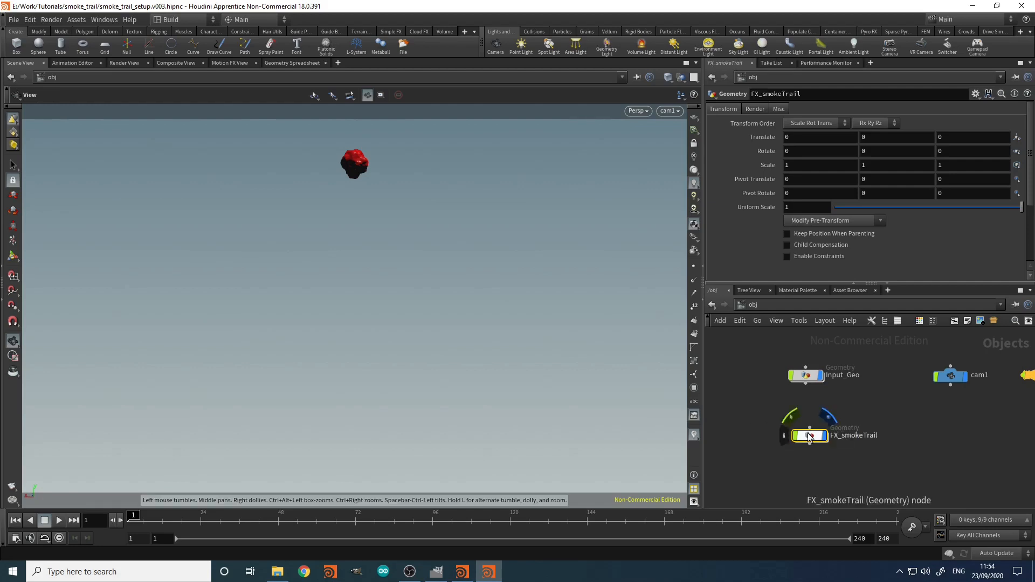
drag(811, 438, 806, 438)
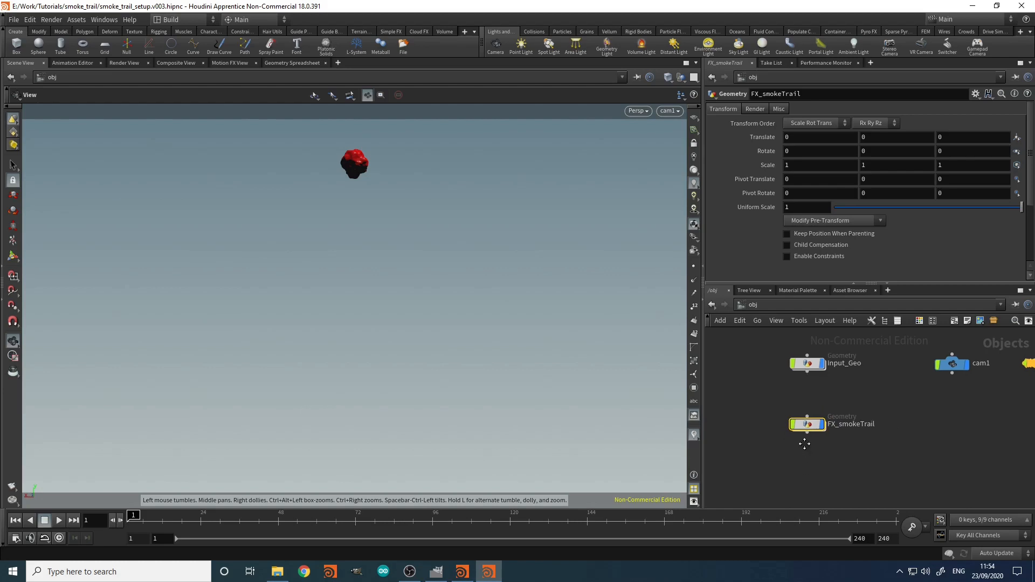
Step: Create a second Geometry object below FX_smokeTrail and name it RENDER_smokeTrail
key(Tab)
text(geo)
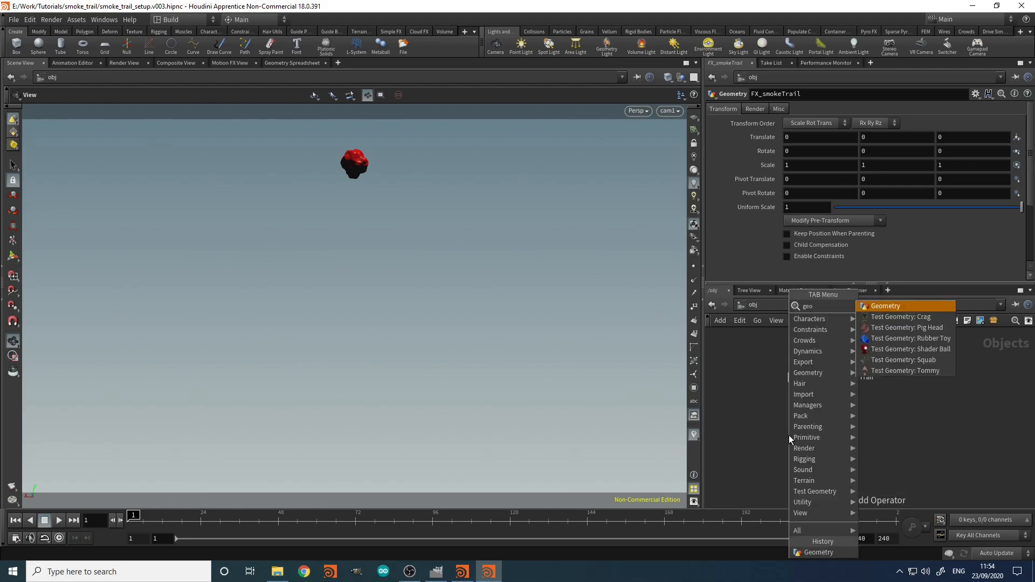
key(Return)
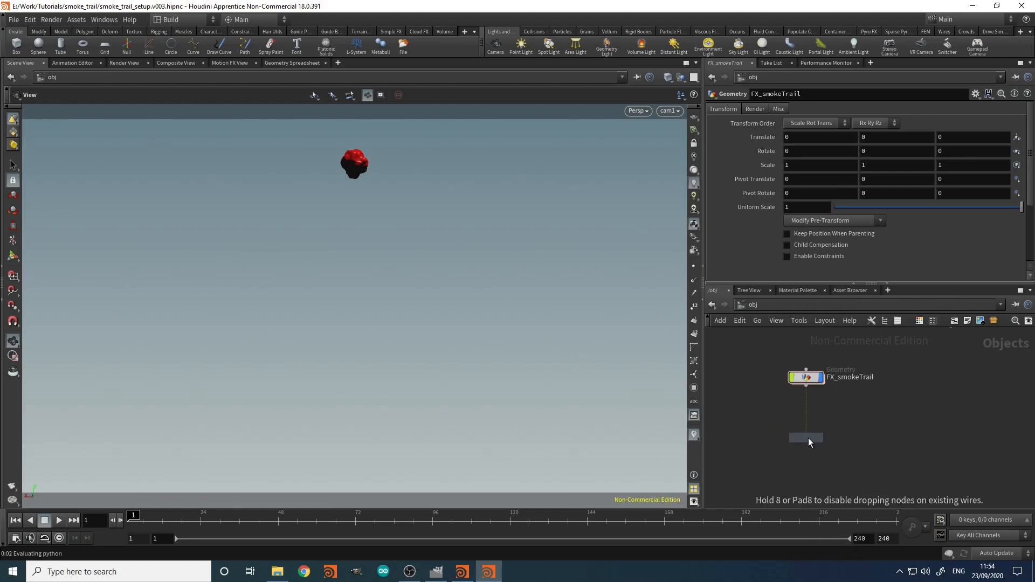
click(836, 442)
double_click(837, 438)
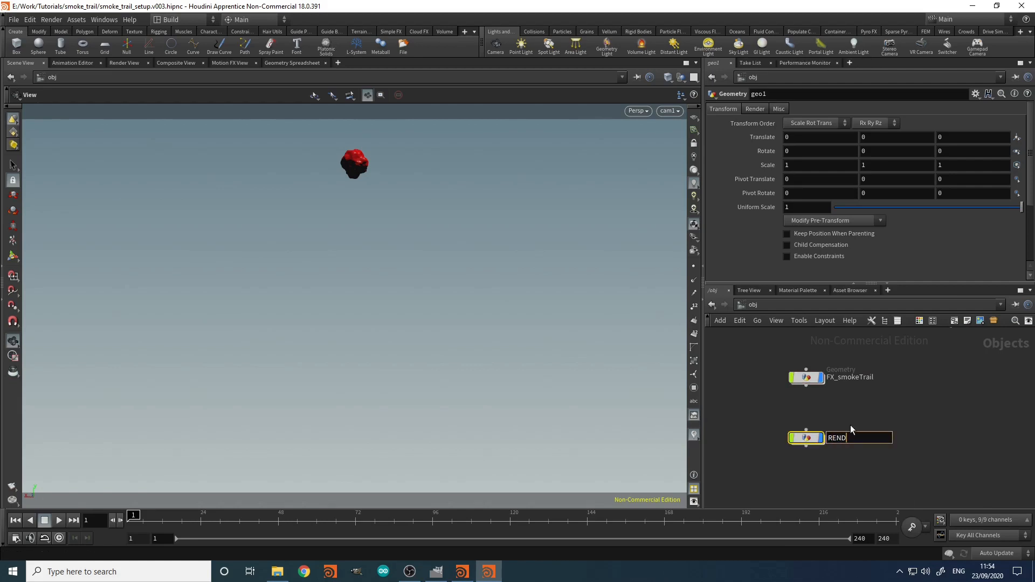
text(RENDER_smokeTrail)
key(Return)
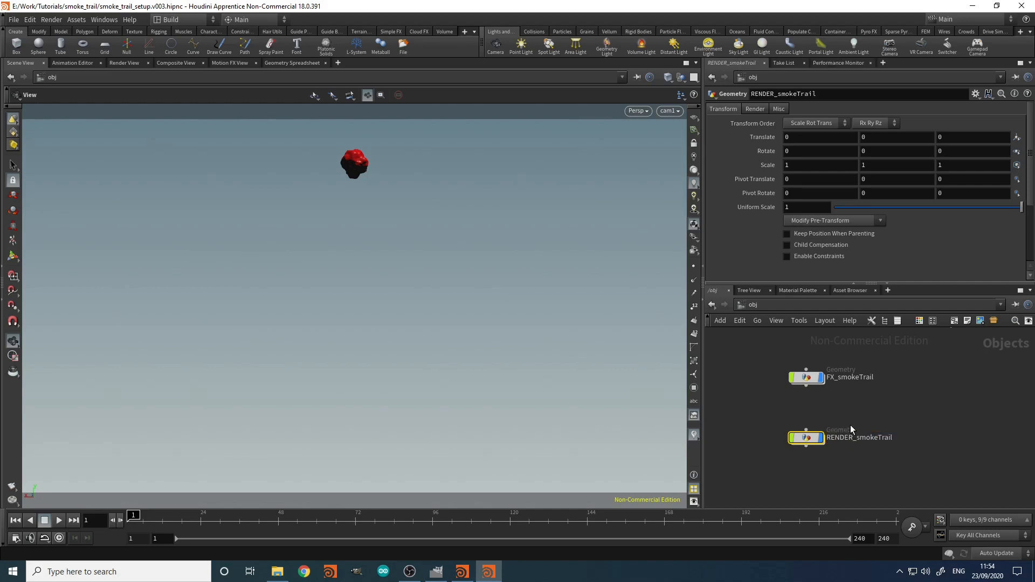
drag(743, 359, 833, 393)
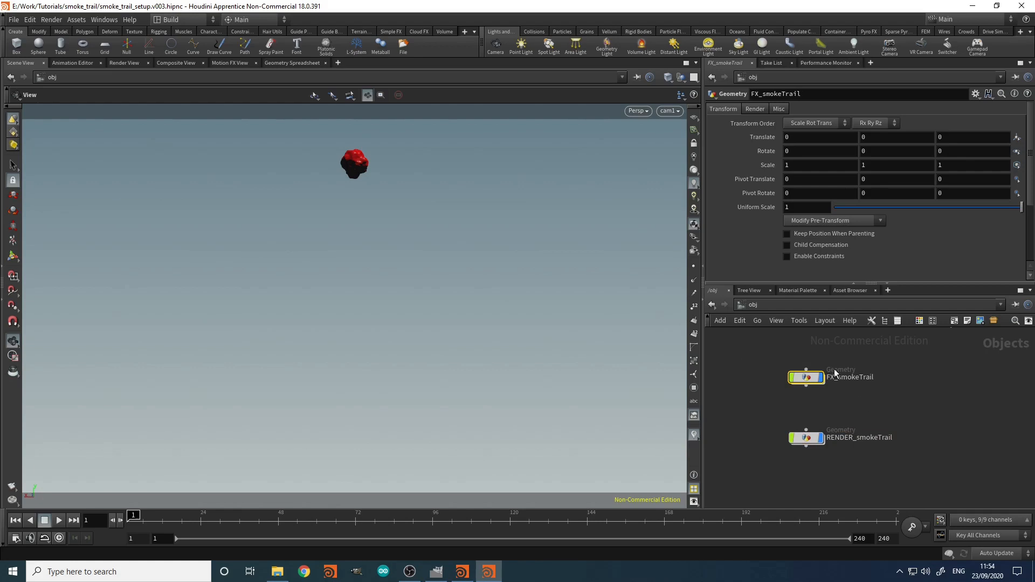
drag(789, 441, 790, 441)
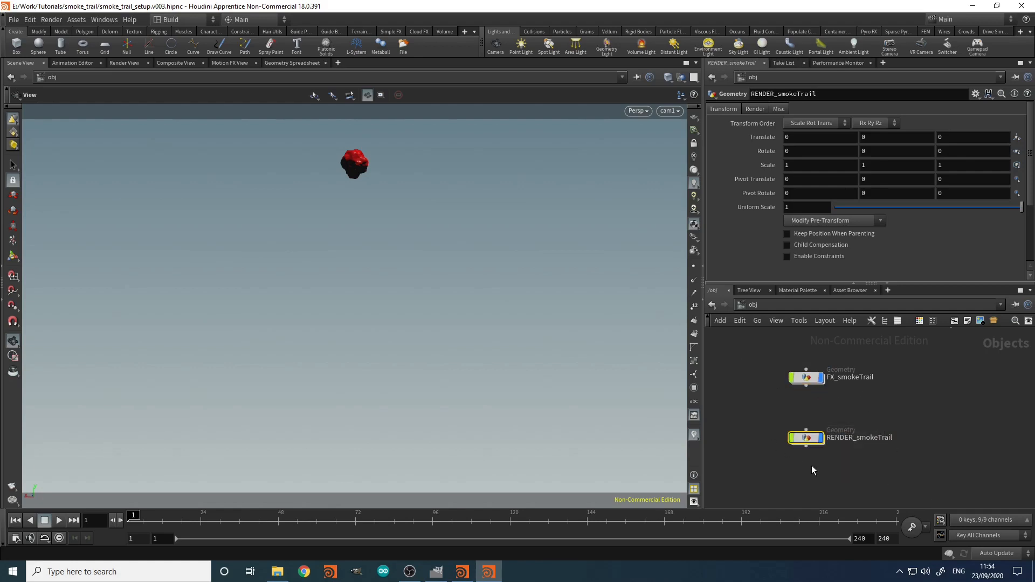
click(817, 382)
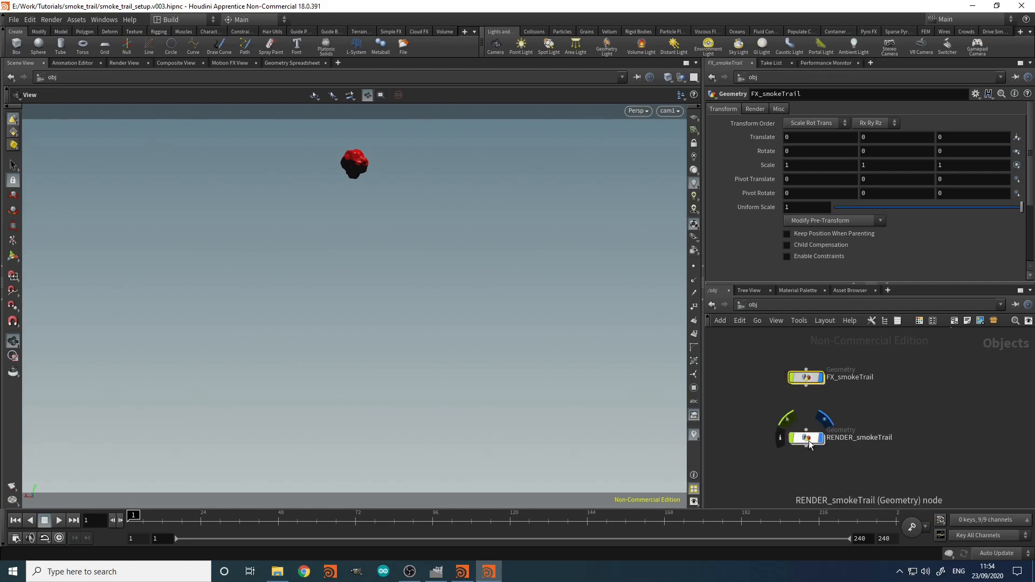
Step: Inside FX_smokeTrail, add an Object Merge node and set its Object 1 path to ../../Input_Geo/OUT
double_click(808, 380)
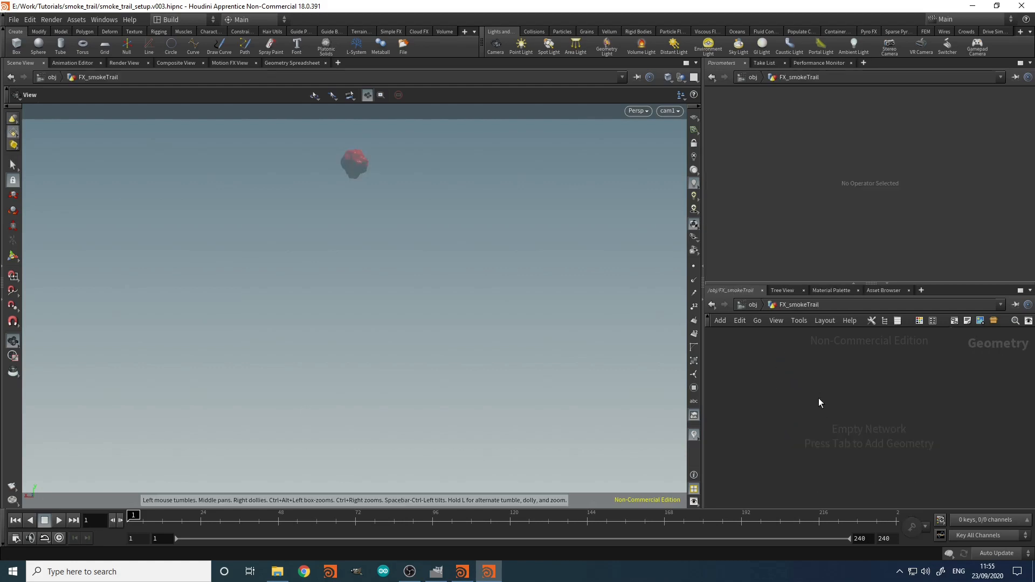
key(Tab)
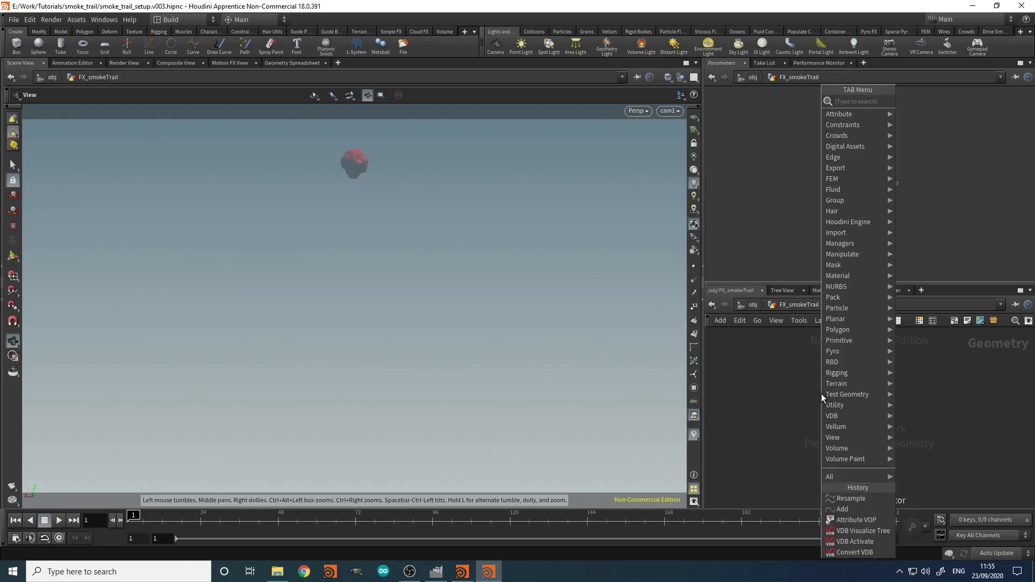
text(om)
key(Return)
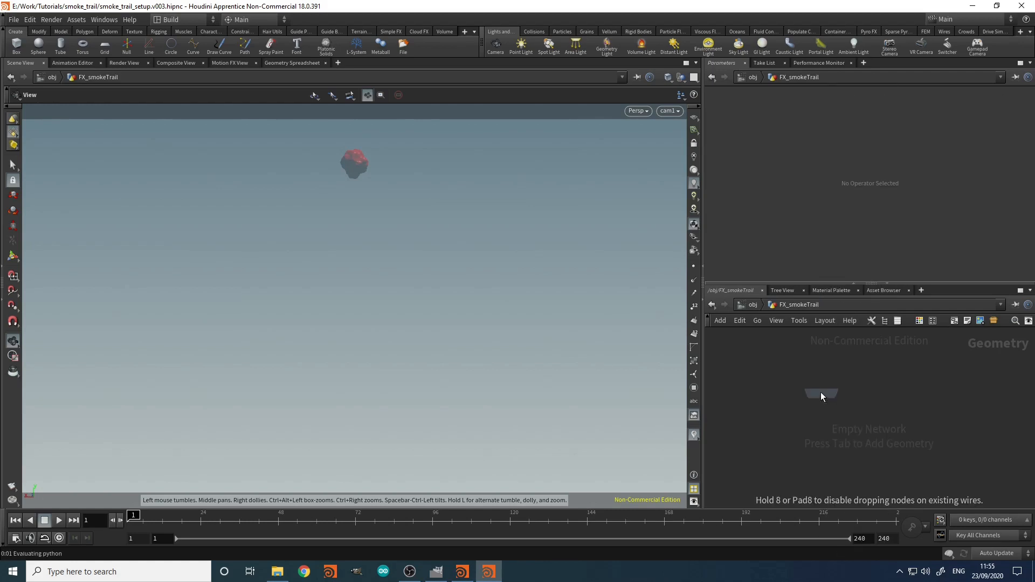
click(831, 135)
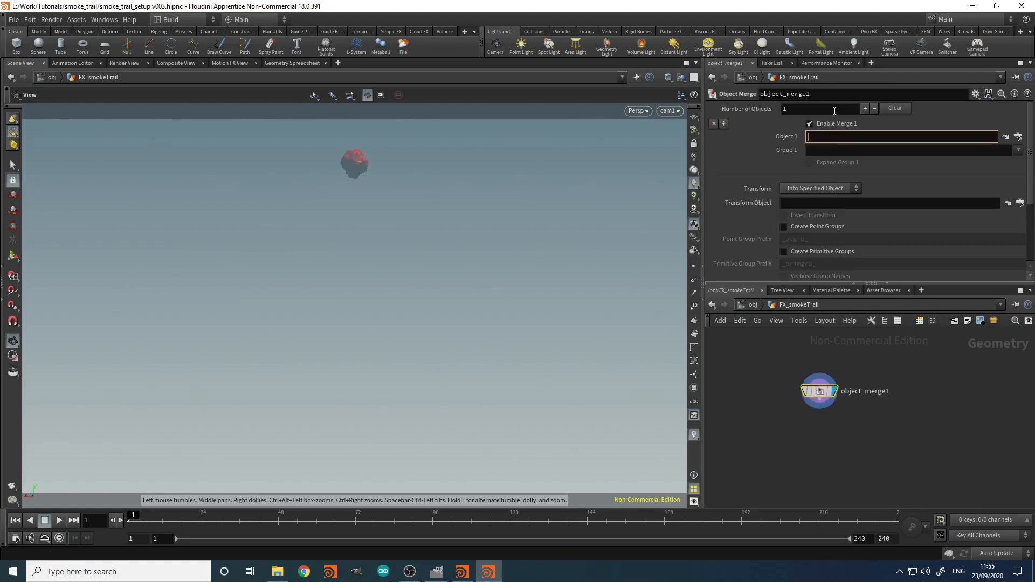
text(../../)
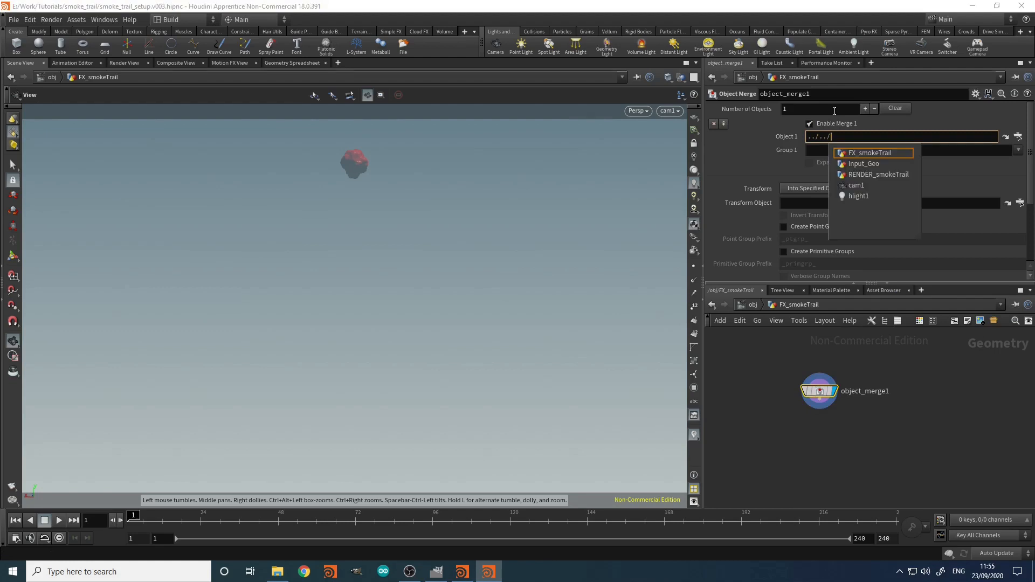
key(Tab)
key(Return)
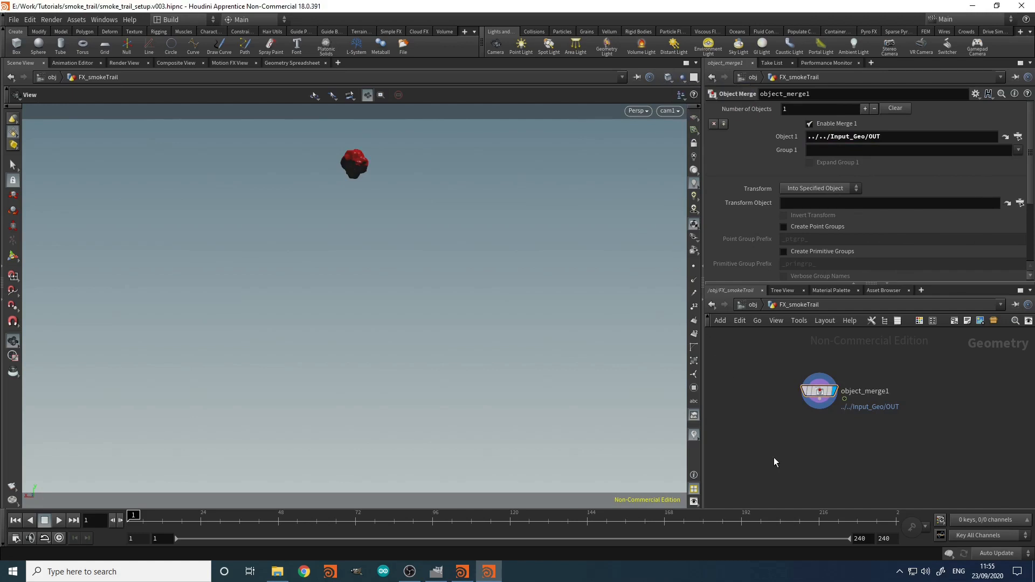
Step: Add a Trail node below the Object Merge and connect the merge's output to its input
key(Tab)
text(trail)
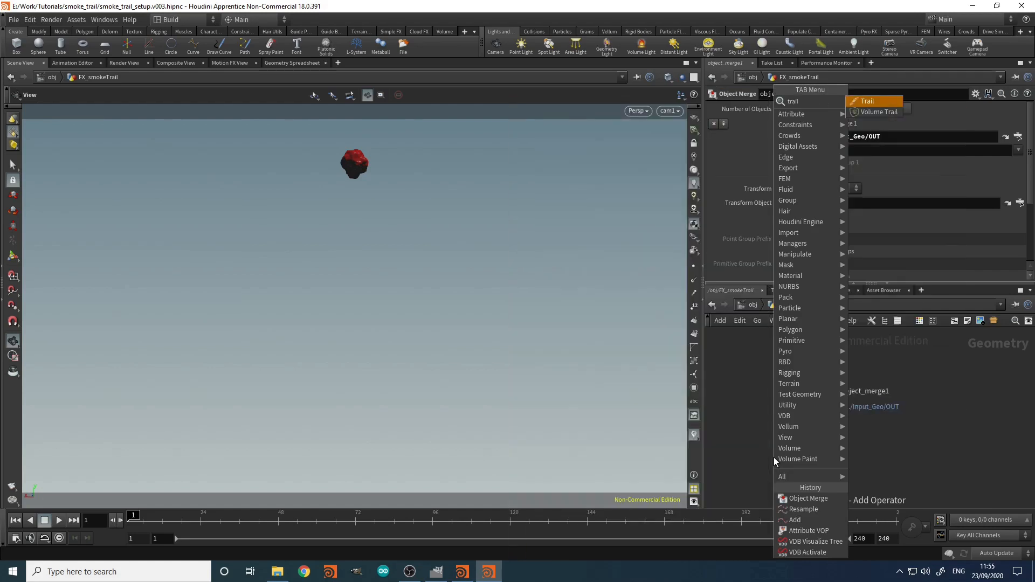
key(Return)
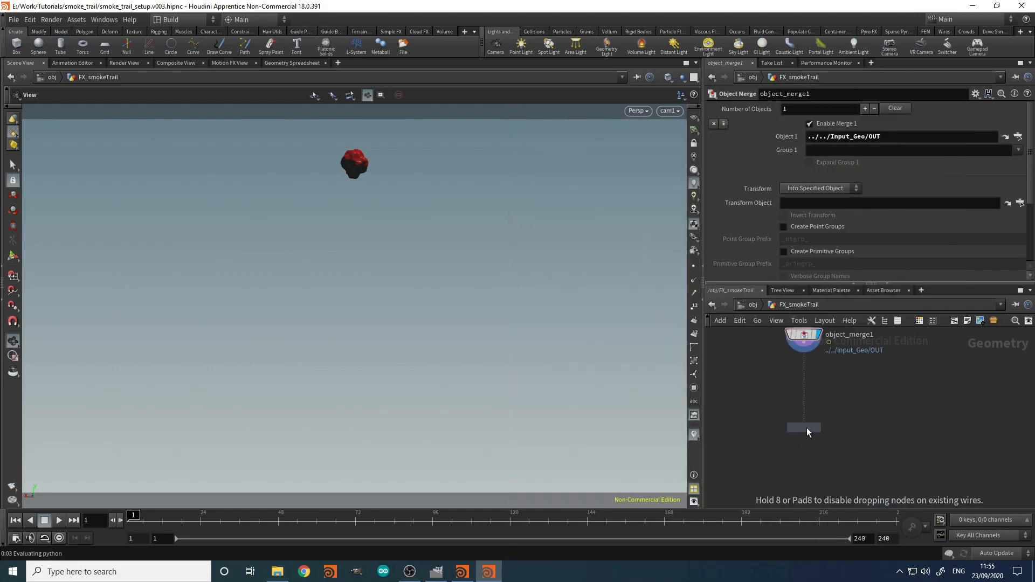
click(807, 428)
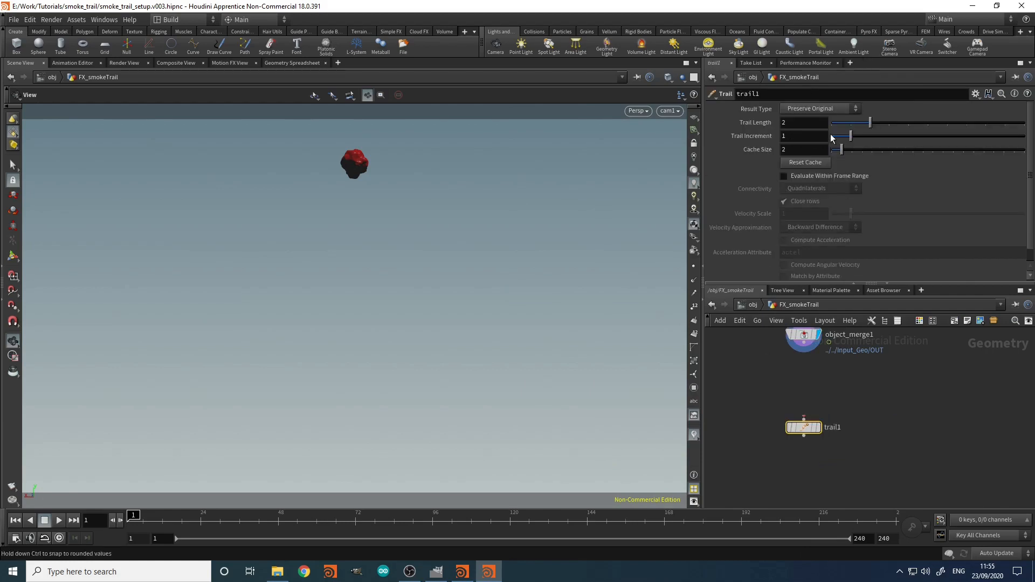
click(805, 345)
click(804, 424)
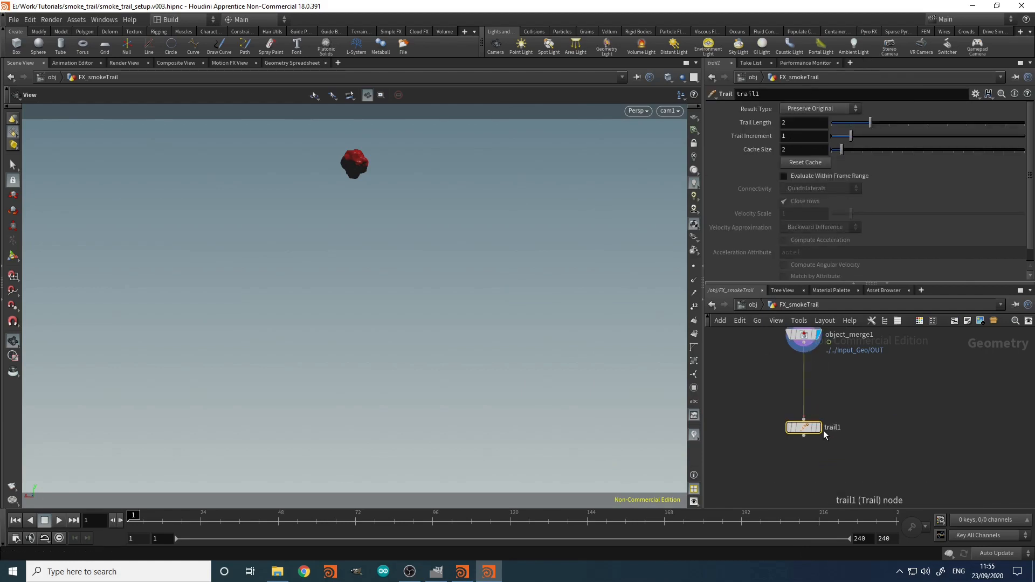
Step: Set the Trail node's Trail Length to 24, display it, and inspect the trailed geometry in the viewport
click(803, 128)
text(24)
key(Return)
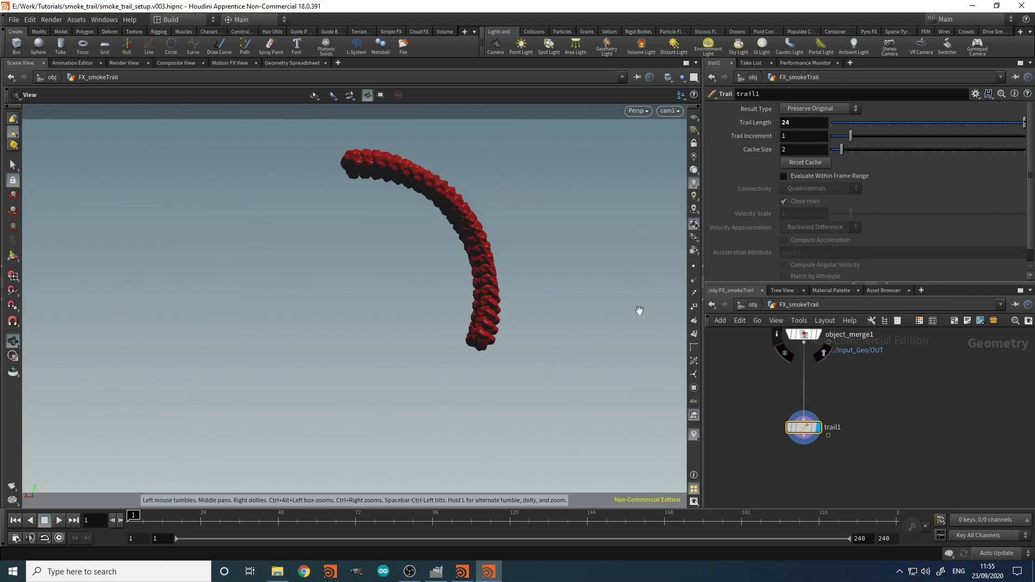
drag(584, 223, 537, 230)
right_drag(459, 221, 564, 145)
drag(520, 176, 475, 182)
right_drag(489, 215, 381, 269)
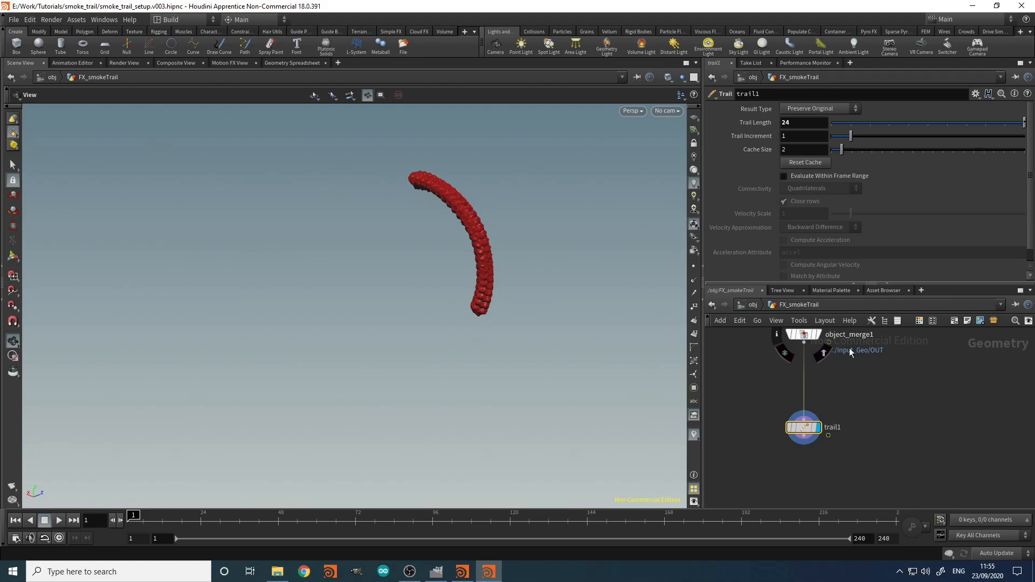
right_drag(462, 186, 585, 224)
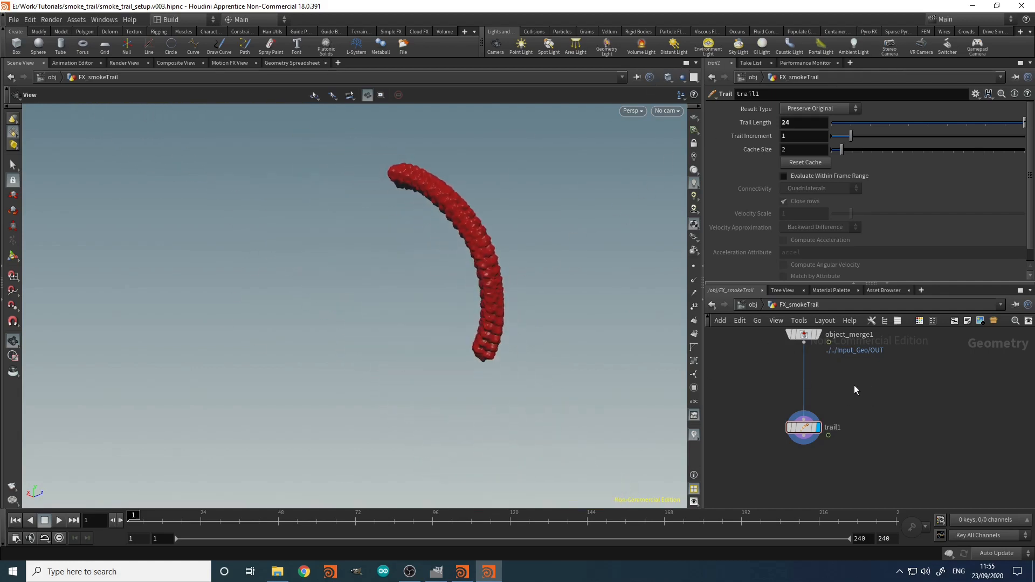
Step: Add a Scatter node beside the chain and set its Force Total Count to 10
key(Tab)
text(scat)
key(Return)
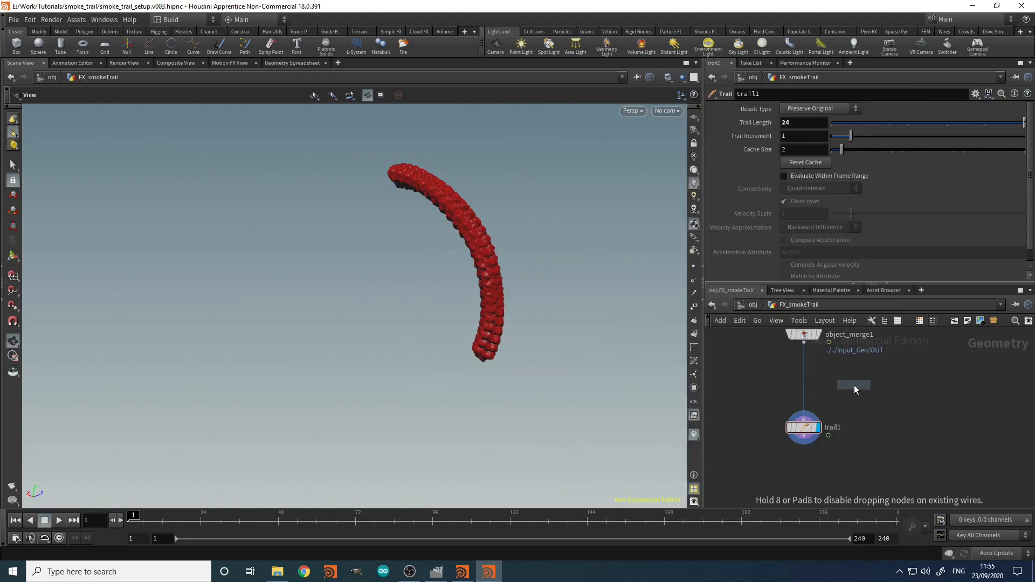
click(854, 385)
drag(814, 216, 681, 197)
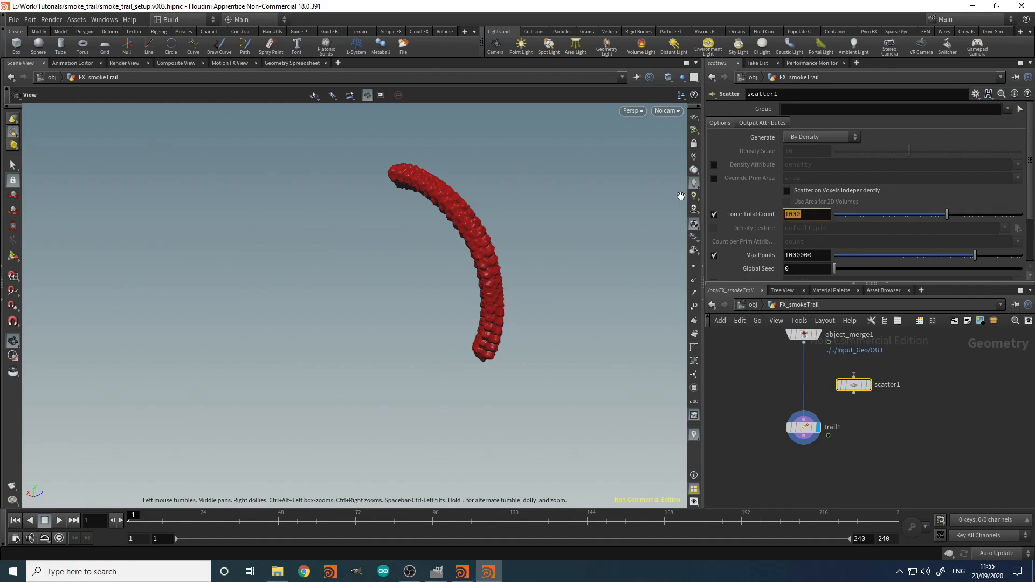
text(010)
key(Return)
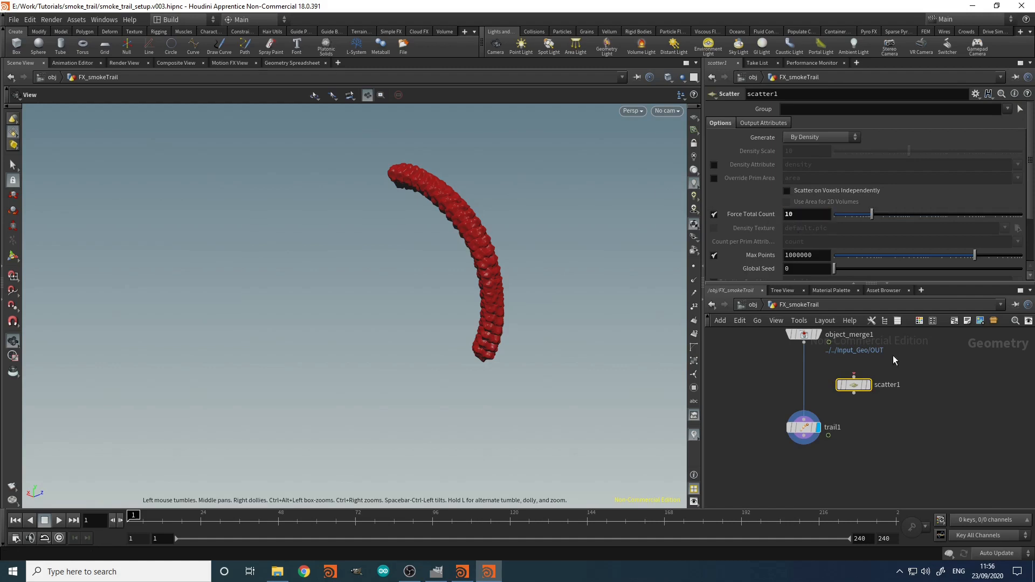
Step: Insert the Scatter node between the Object Merge and Trail nodes, and check the trailed points
mouse_move(858, 387)
drag(858, 386, 808, 379)
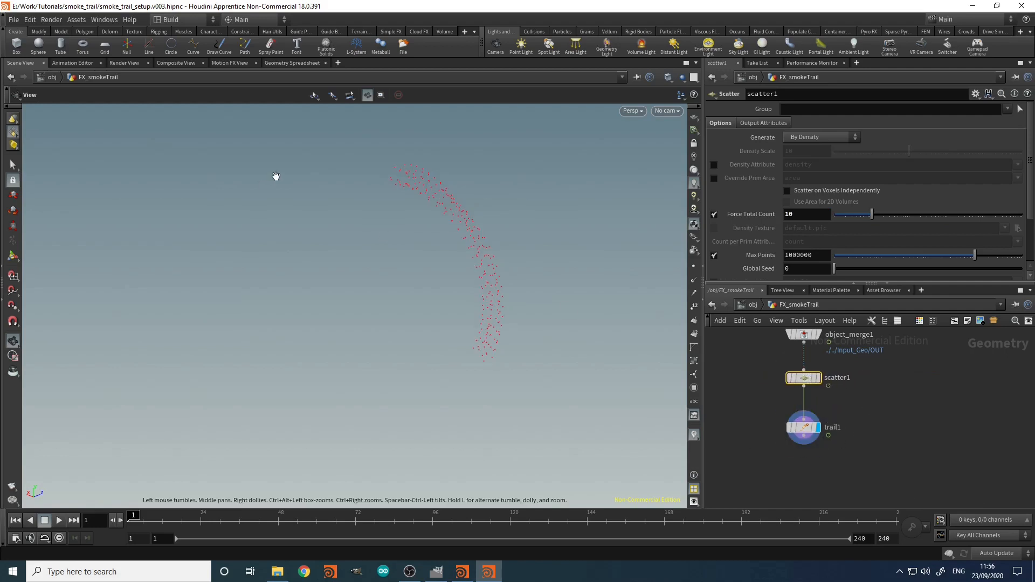
right_drag(385, 195, 465, 166)
Step: Add an Add node below the Trail node, display it, and make it generate polygons By Group from all points
middle_drag(763, 483, 769, 441)
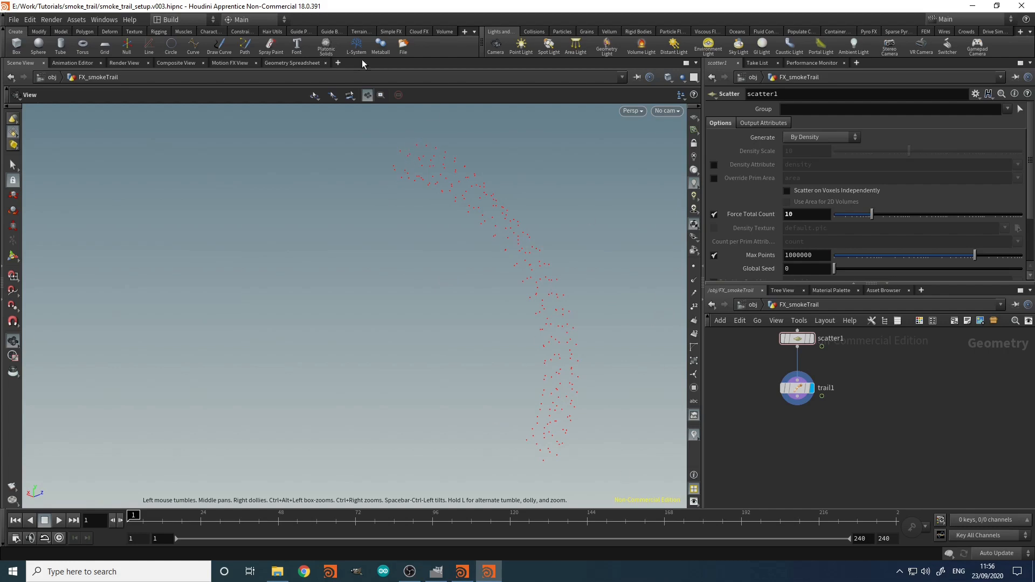
key(Tab)
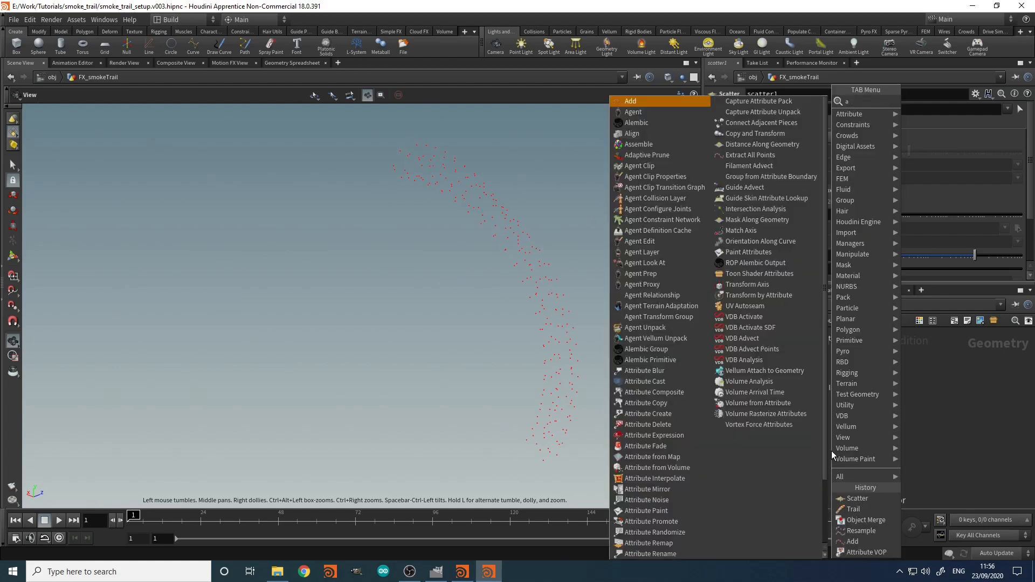
key(Escape)
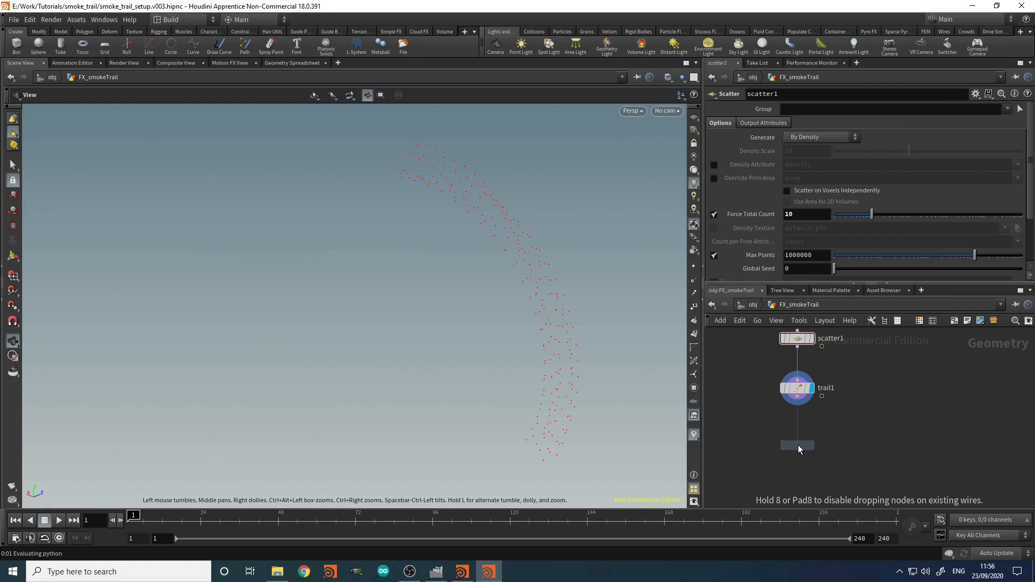
click(794, 448)
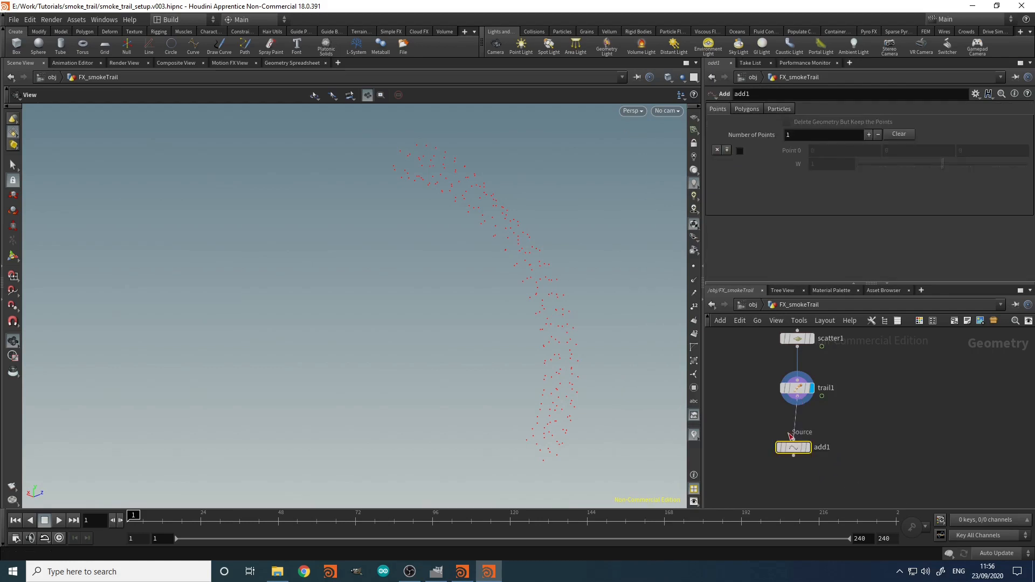
click(811, 450)
drag(796, 449, 800, 457)
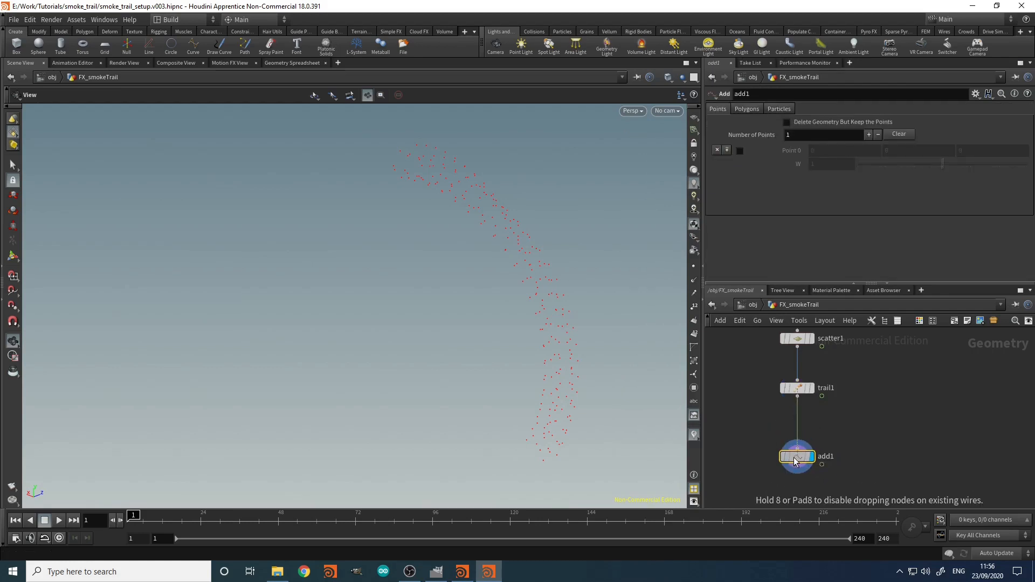
click(755, 108)
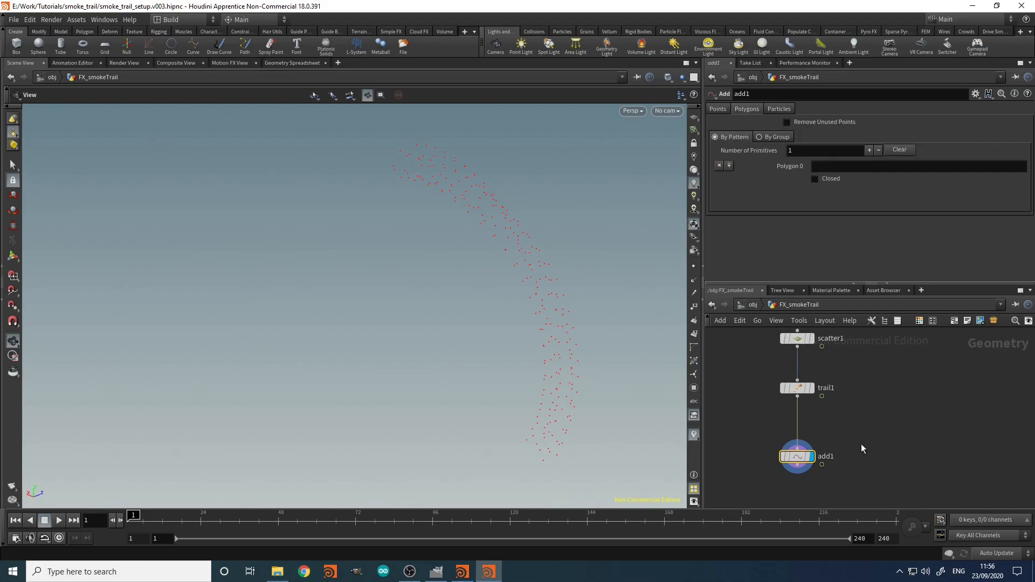
click(760, 136)
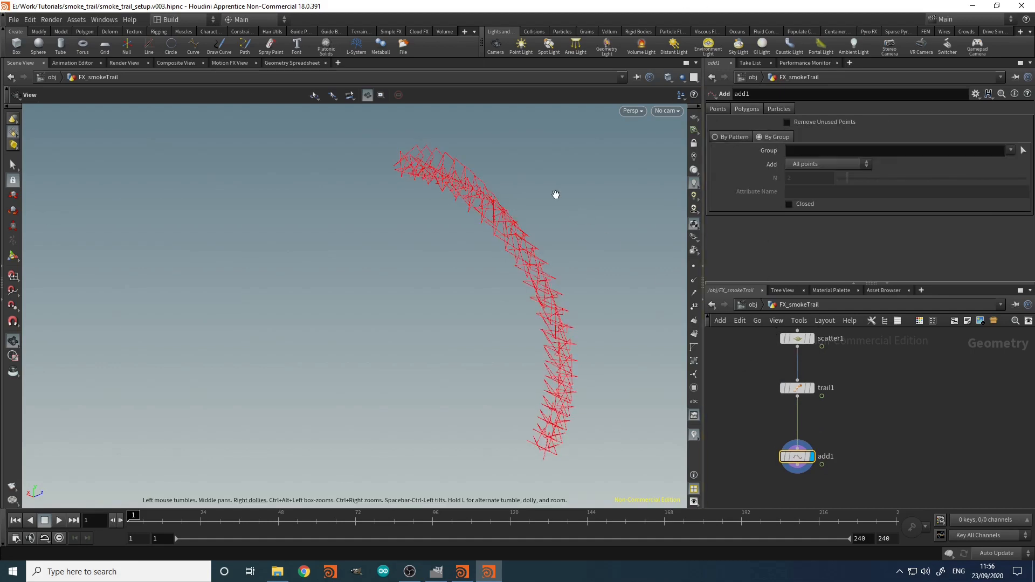
Step: Examine the point numbers along the connected trail from one end to the other, with the number display on only for this check
click(694, 307)
scroll(427, 164, up, 5)
scroll(421, 178, up, 5)
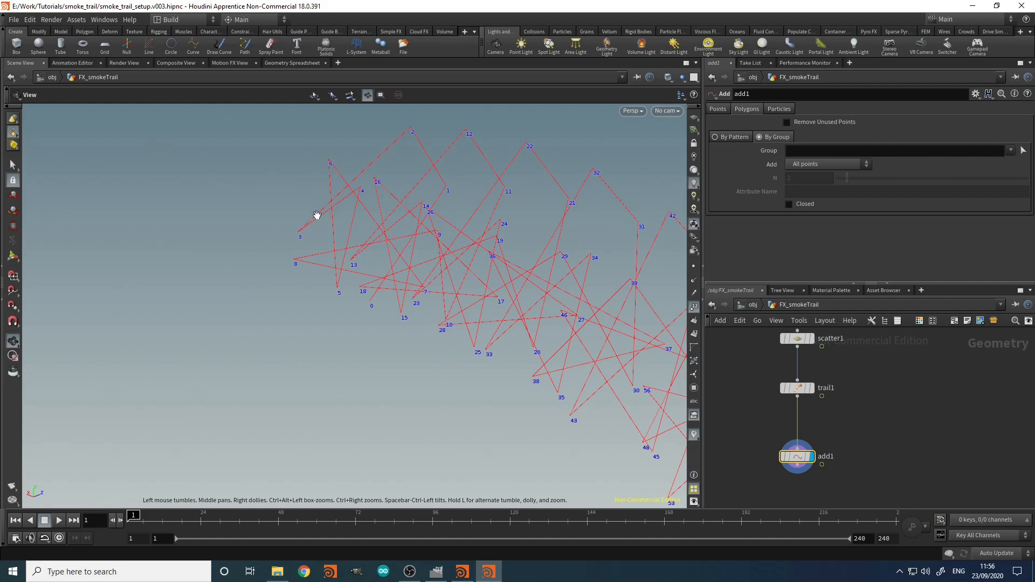
scroll(374, 308, down, 8)
middle_drag(465, 285, 324, 160)
middle_drag(465, 344, 383, 178)
middle_drag(452, 382, 442, 342)
right_drag(445, 356, 599, 301)
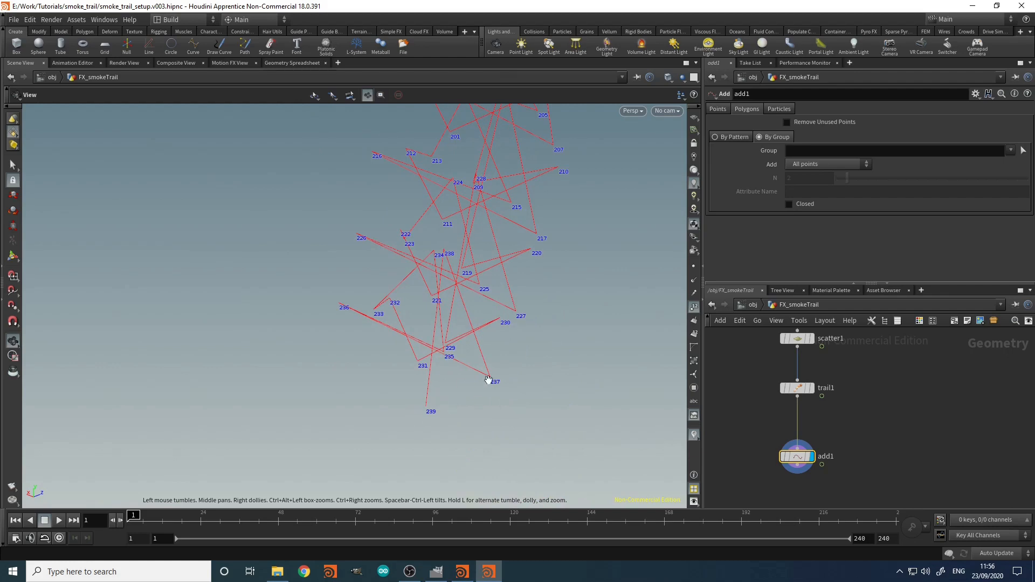
right_drag(518, 340, 366, 393)
middle_drag(392, 262, 357, 364)
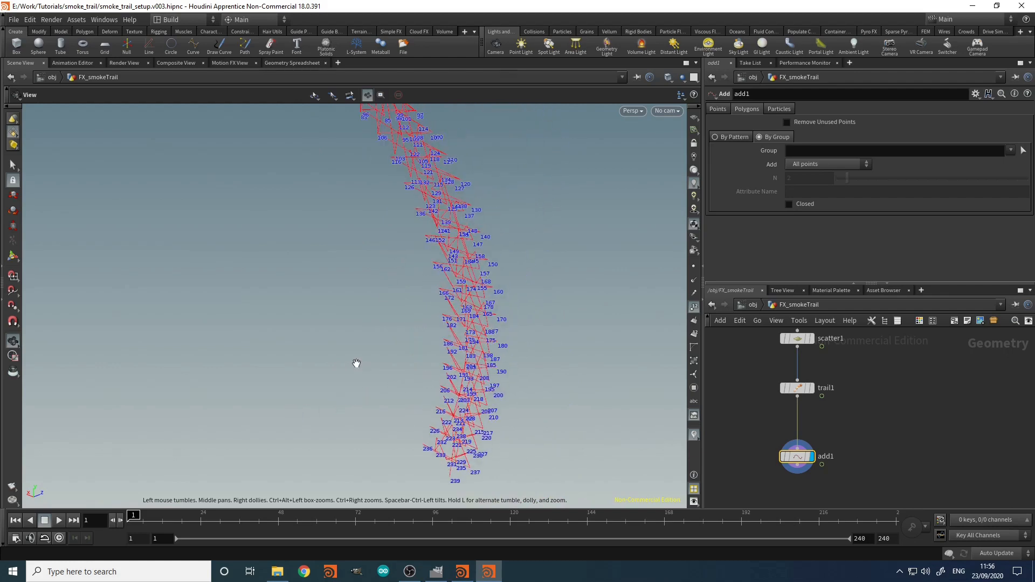
right_drag(492, 196, 282, 342)
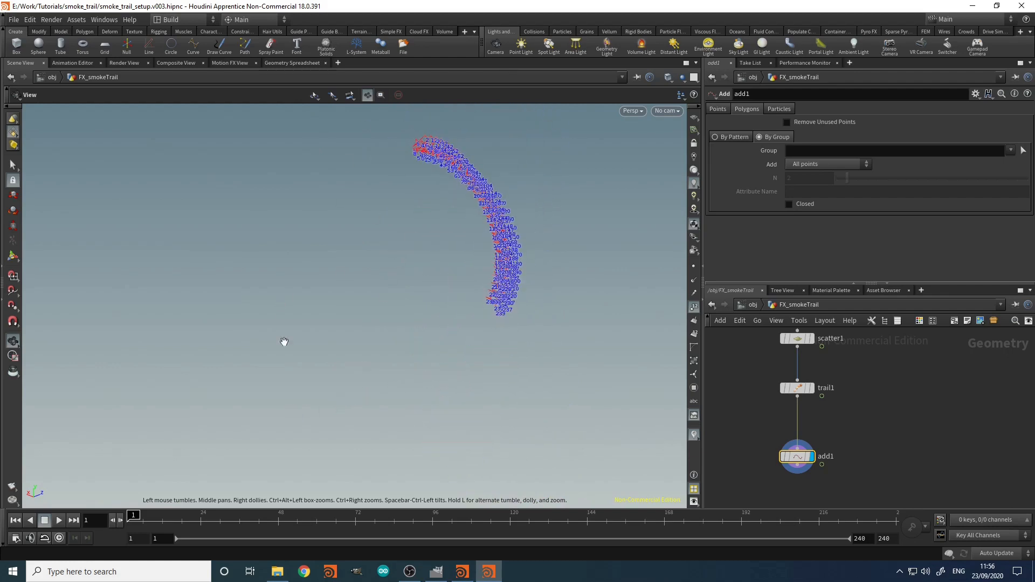
click(692, 312)
Step: Move the timeline to frame 116 and display the Scatter node's output
drag(196, 517, 497, 467)
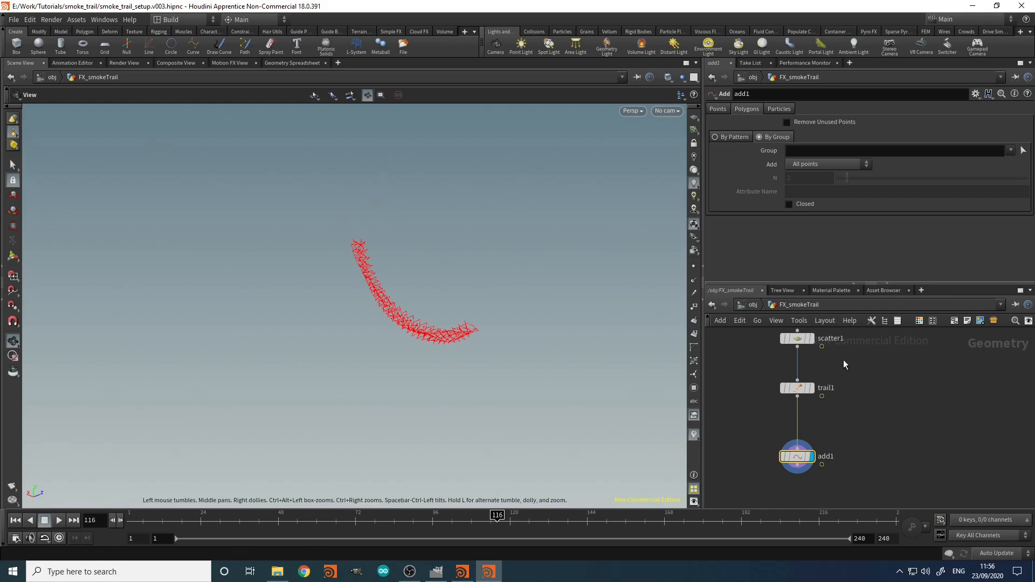
scroll(858, 372, up, 2)
click(800, 375)
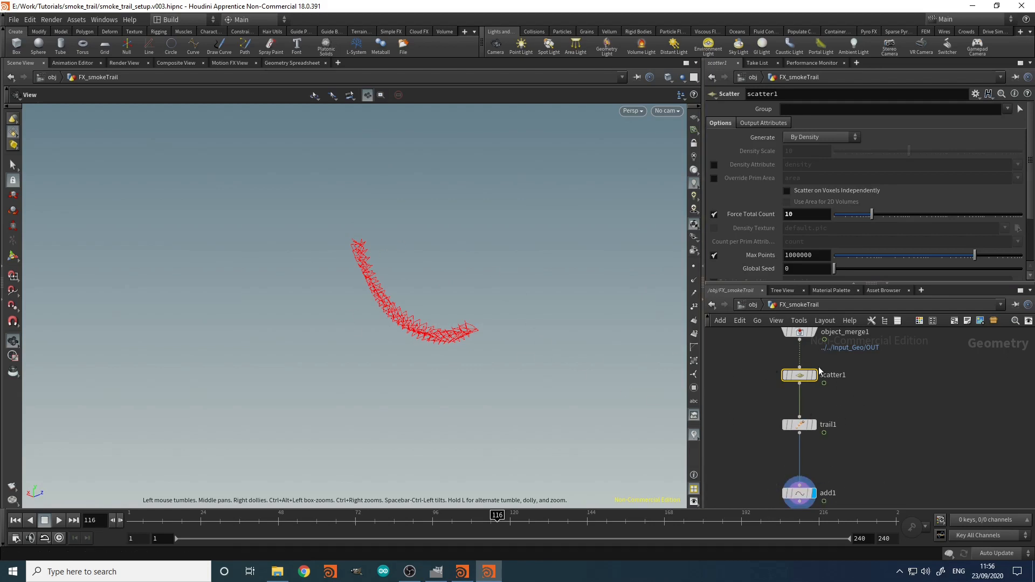
mouse_move(815, 379)
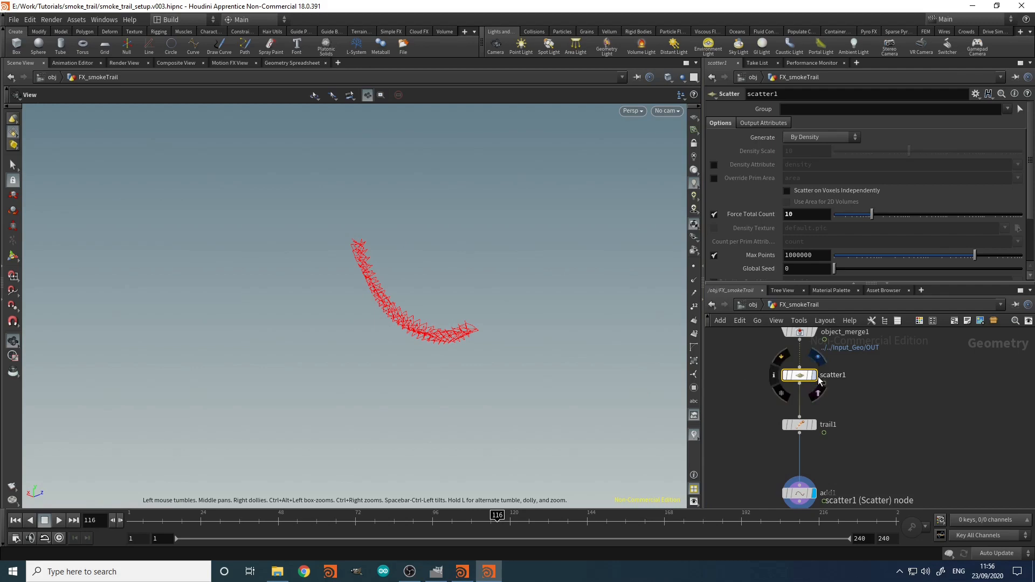
click(815, 378)
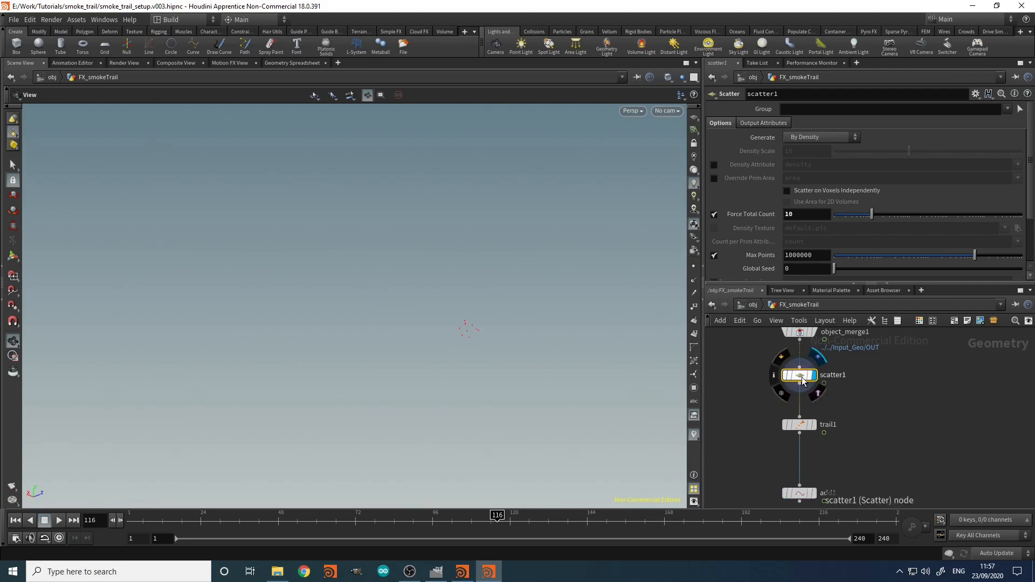
Step: Insert an Attribute Wrangle named aw_id between the Scatter and Trail nodes, and display it
key(Tab)
text(aw)
click(960, 101)
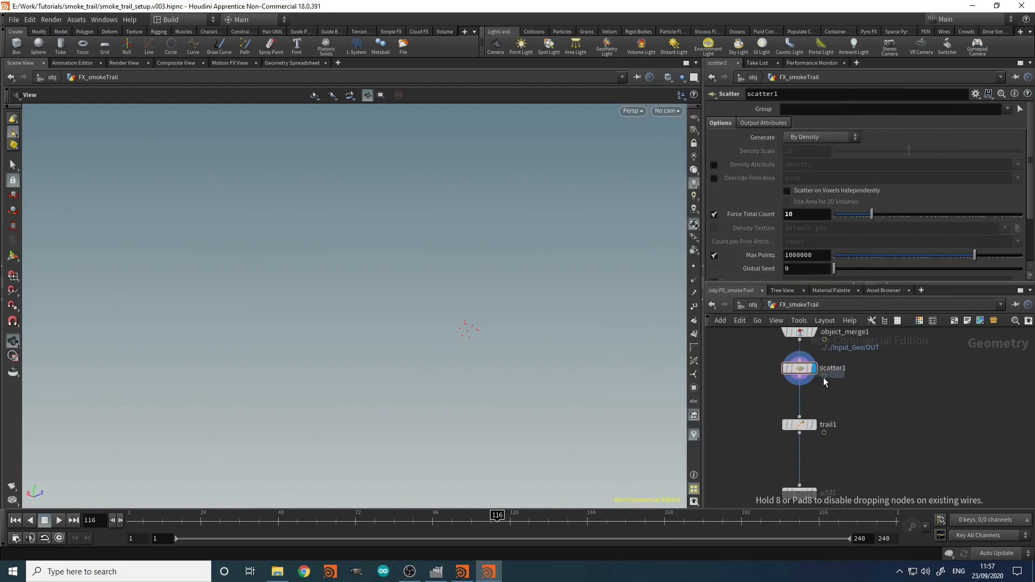
click(801, 395)
double_click(830, 403)
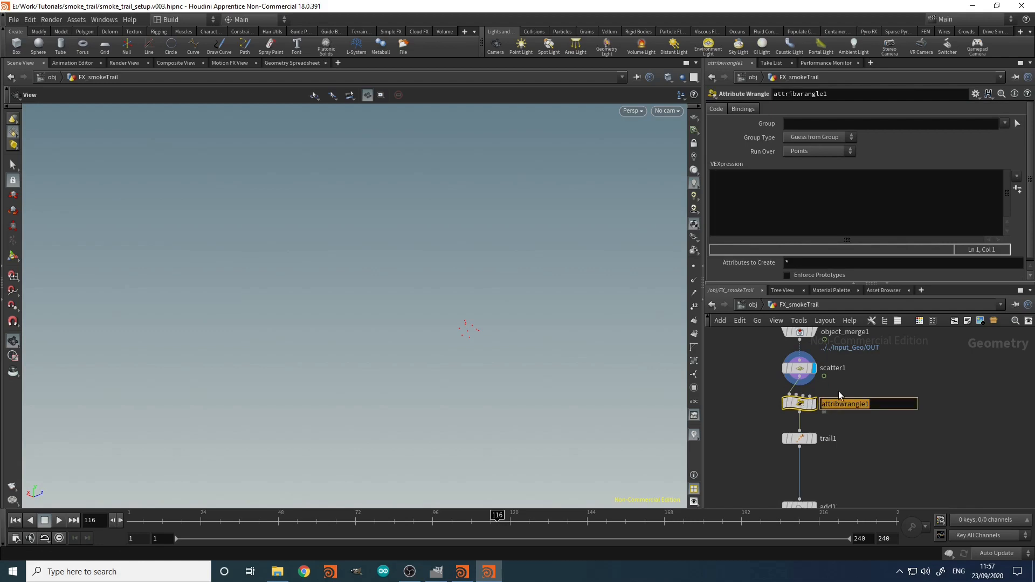
text(aw_id)
key(Return)
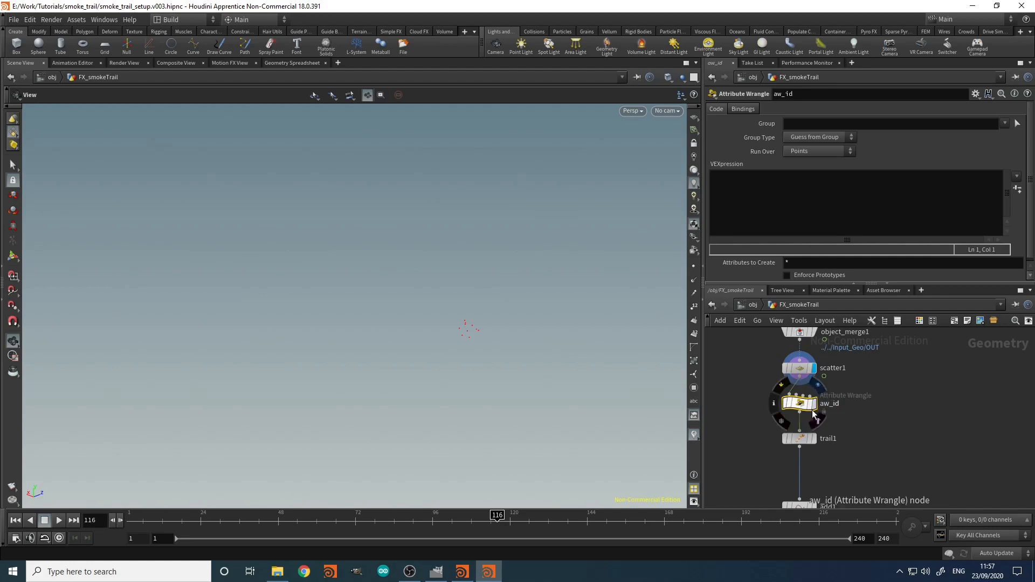
mouse_move(808, 406)
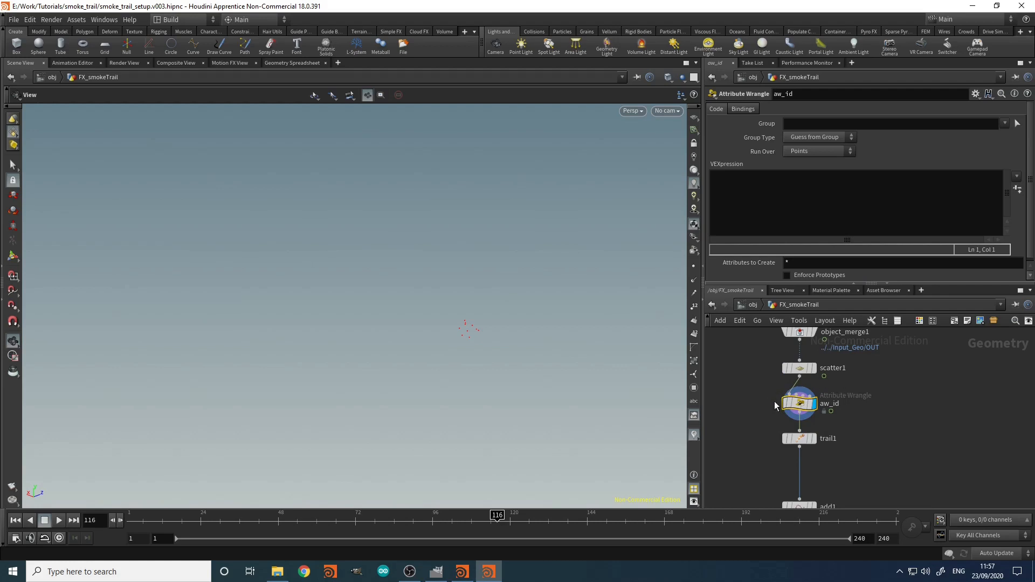
mouse_move(803, 371)
Step: Enter the VEX expression i@id = i@ptnum; in the aw_id wrangle
click(808, 206)
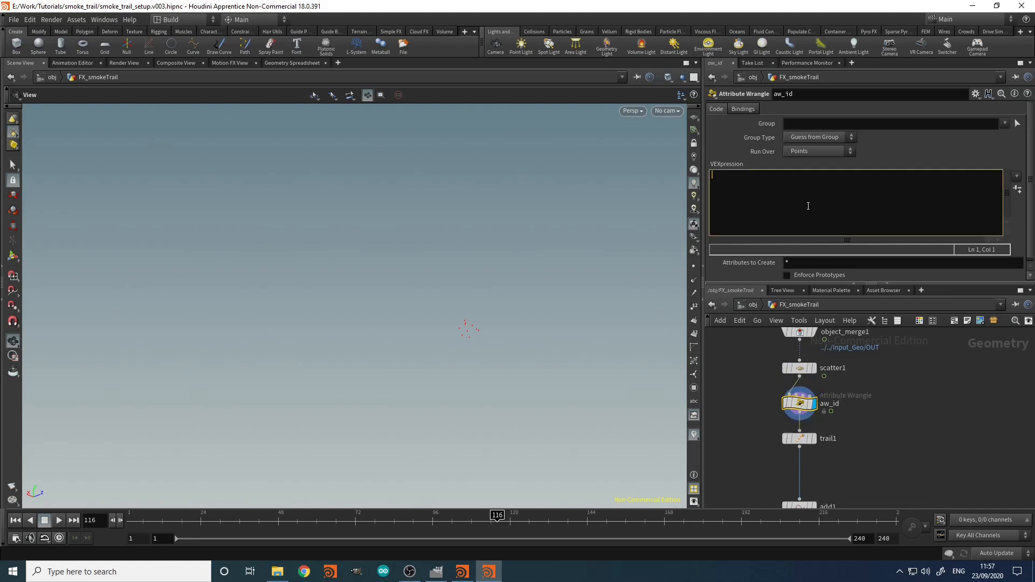
text(i)
key(Escape)
text(@id)
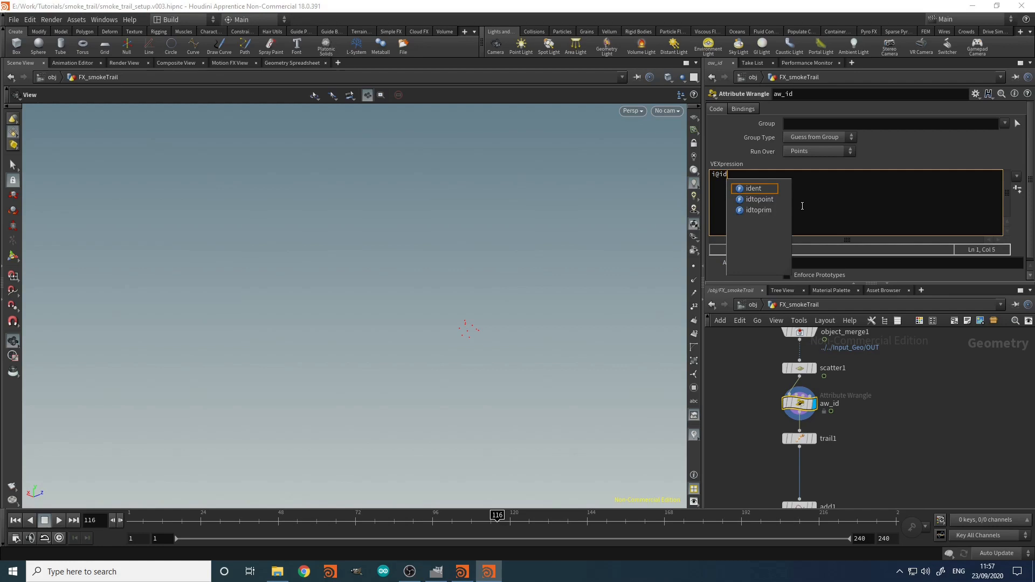
text( = i)
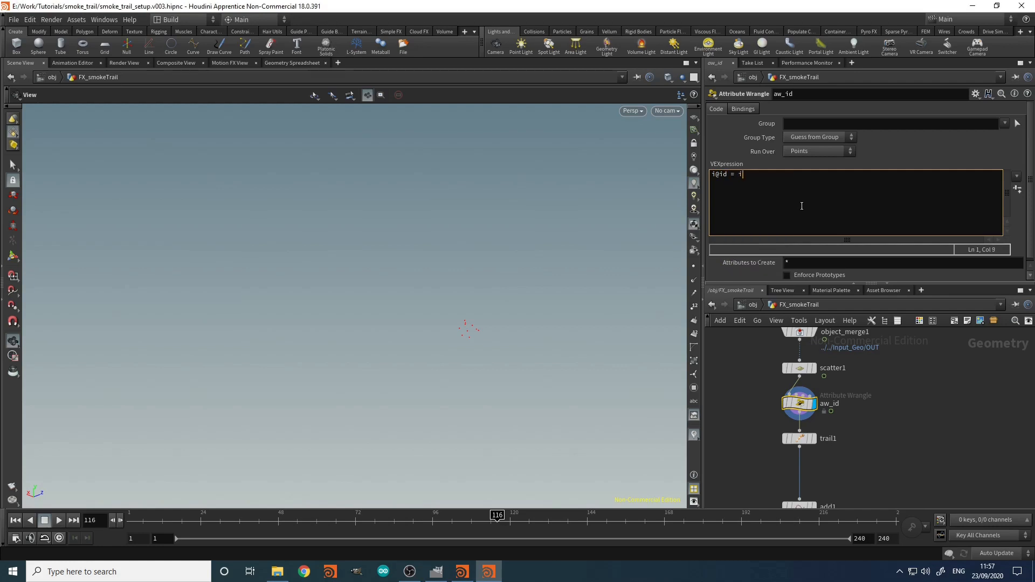
text(@ptnum;)
click(901, 436)
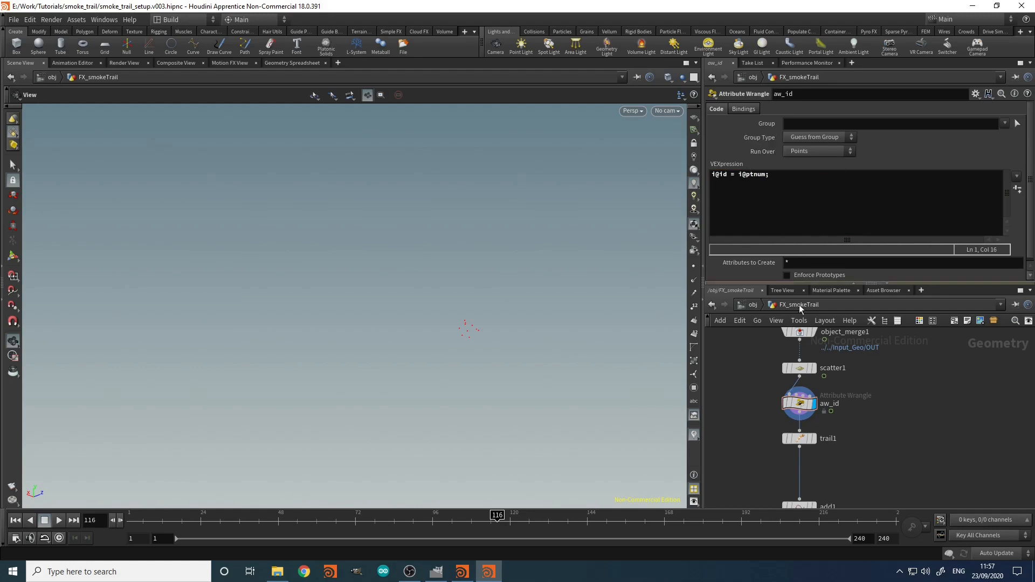
Step: Inspect the global parameters inside a temporary Attribute VOP node, and return to the FX_smokeTrail network
key(Tab)
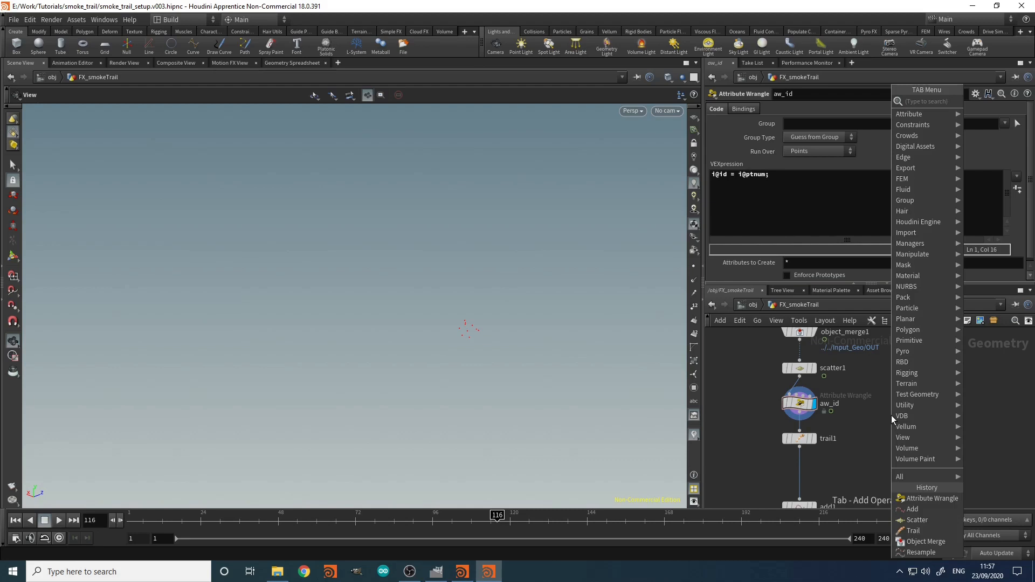
text(av)
key(Return)
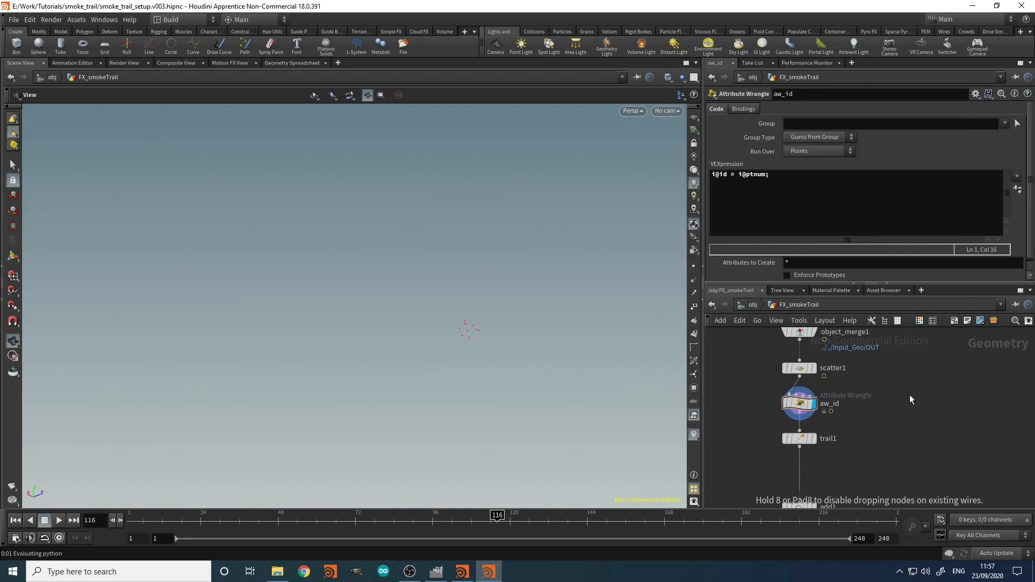
click(910, 399)
double_click(910, 400)
middle_drag(883, 425, 859, 340)
scroll(857, 346, down, 3)
scroll(856, 347, up, 2)
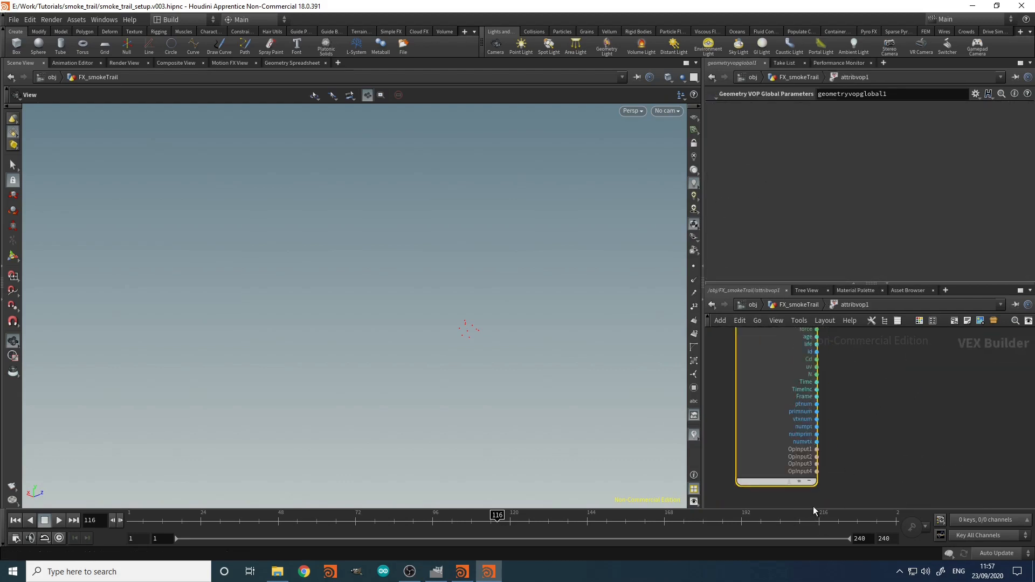
middle_drag(842, 374, 834, 411)
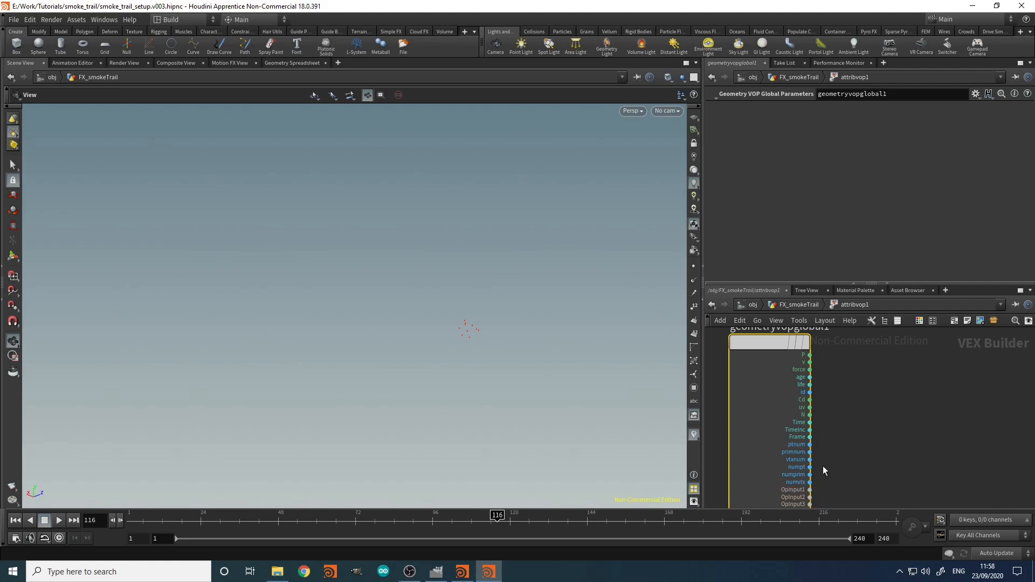
middle_drag(912, 441, 891, 428)
click(870, 408)
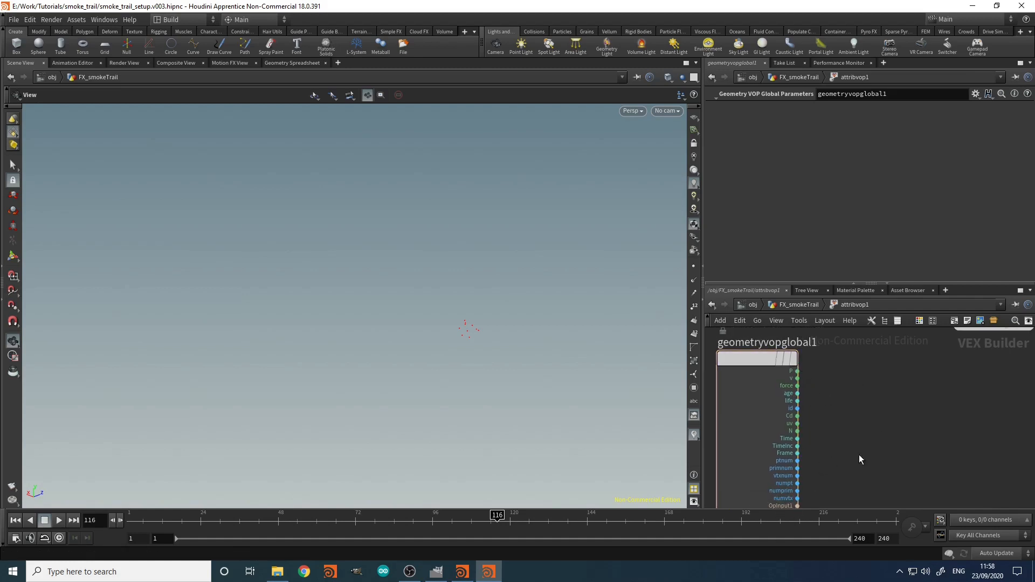
key(u)
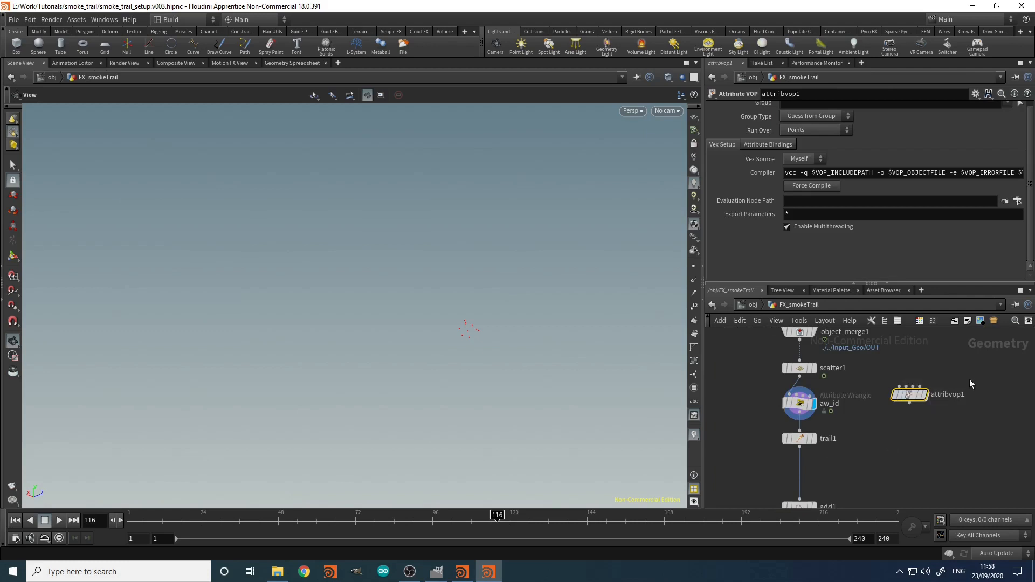
Step: Examine the points' id attribute in the Geometry Spreadsheet for aw_id and the displayed Trail node, and return to the viewport
click(799, 406)
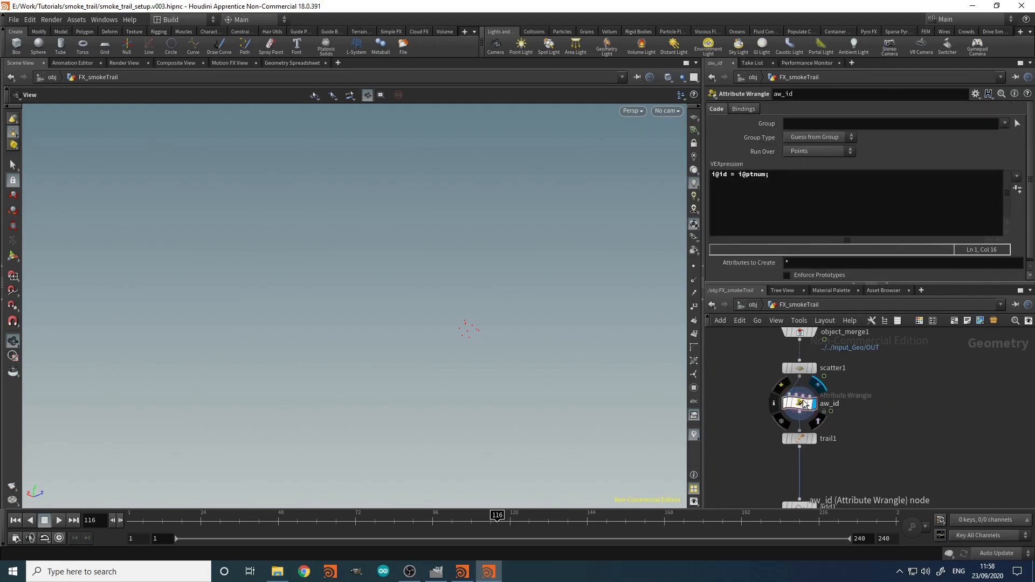
click(279, 63)
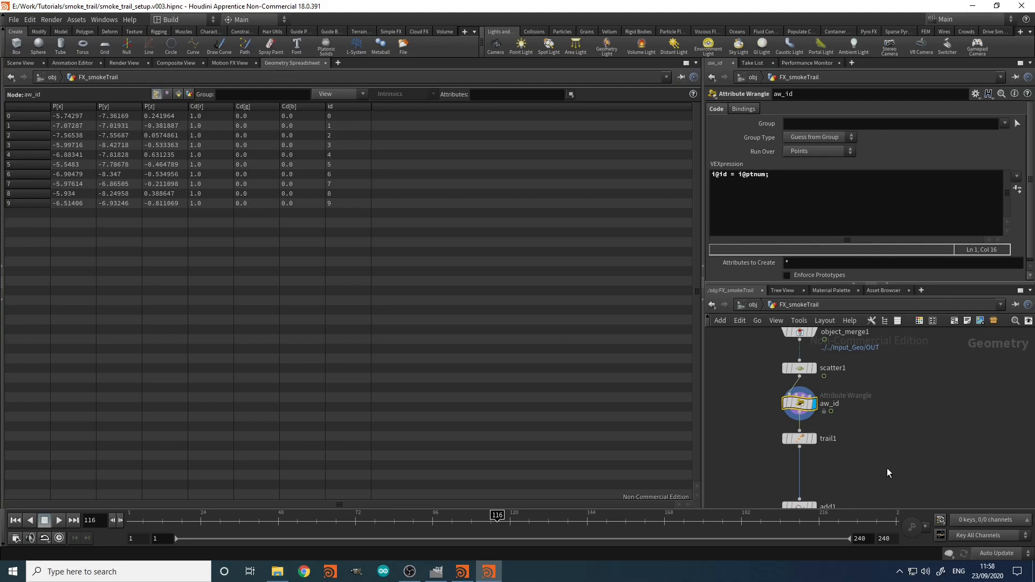
middle_drag(856, 467, 872, 430)
scroll(832, 408, up, 2)
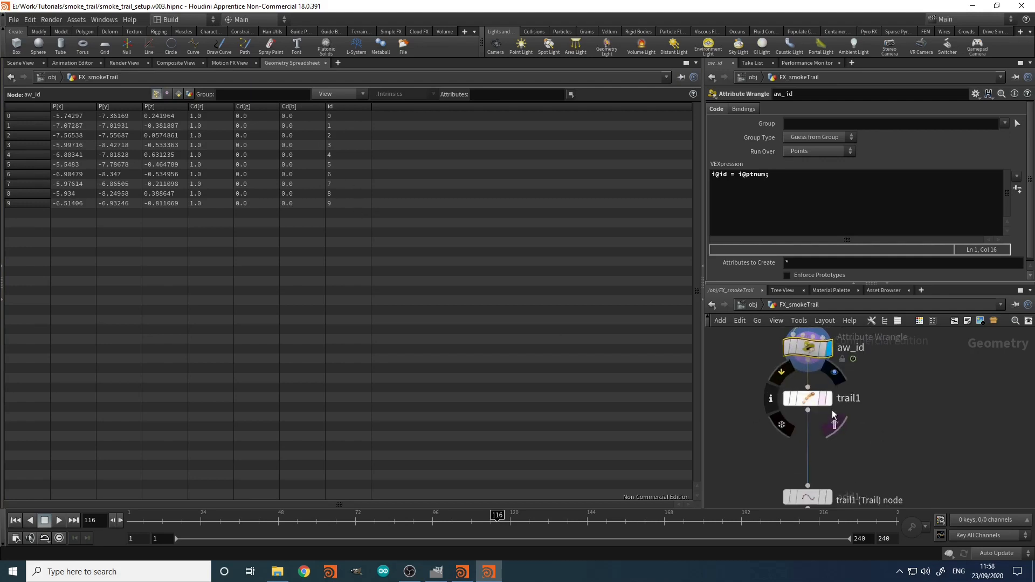
click(830, 401)
click(817, 404)
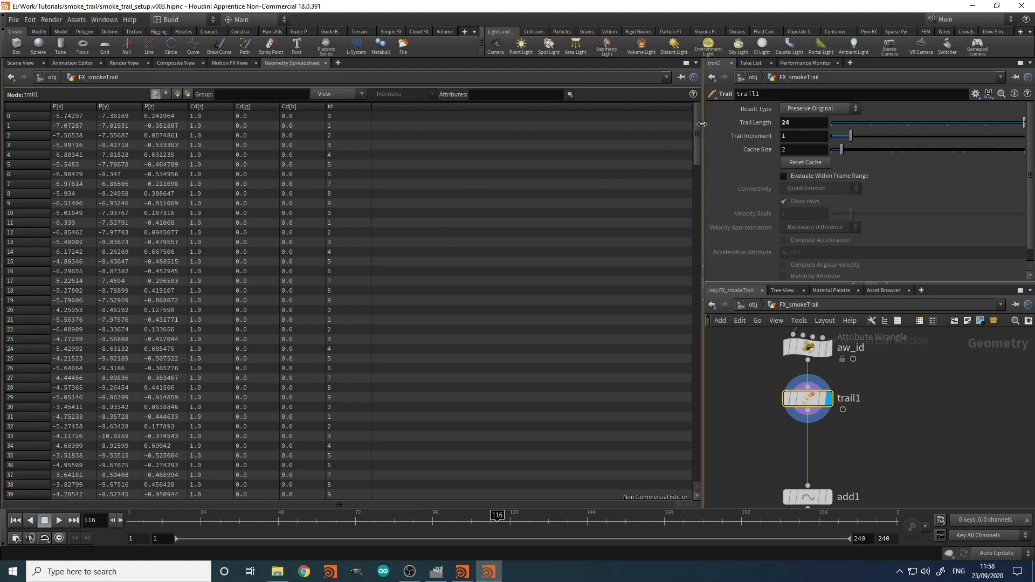
drag(697, 125, 681, 519)
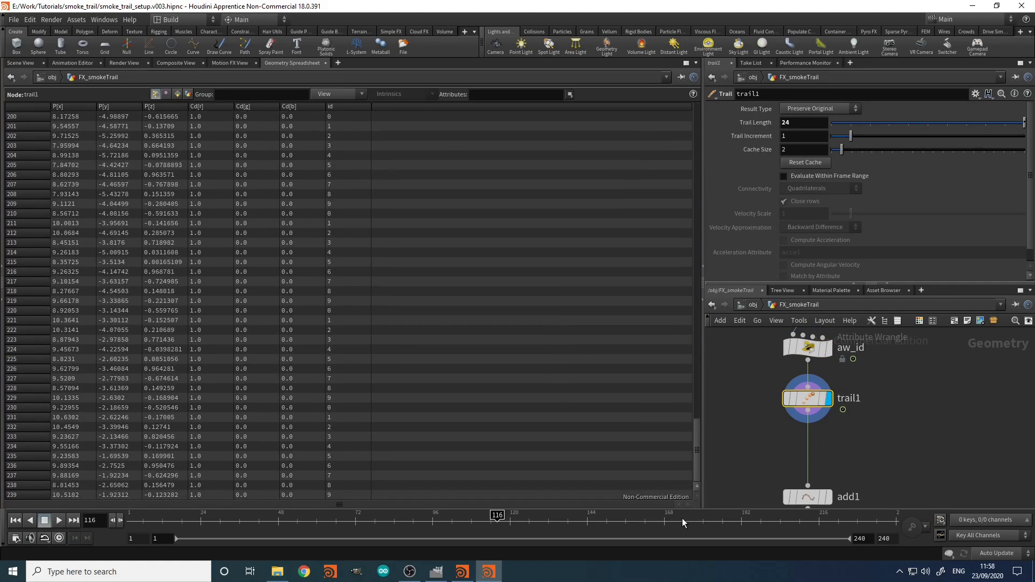
click(19, 63)
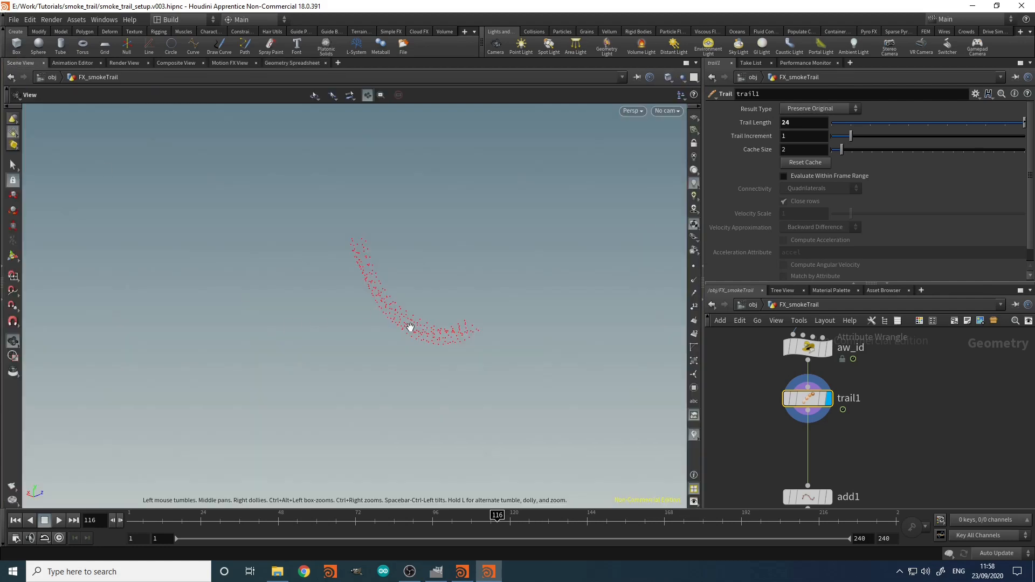
Step: Display the Add node, connect its points by group using By Attribute with attribute name id, and check the curves at frame 129
middle_drag(865, 446, 886, 358)
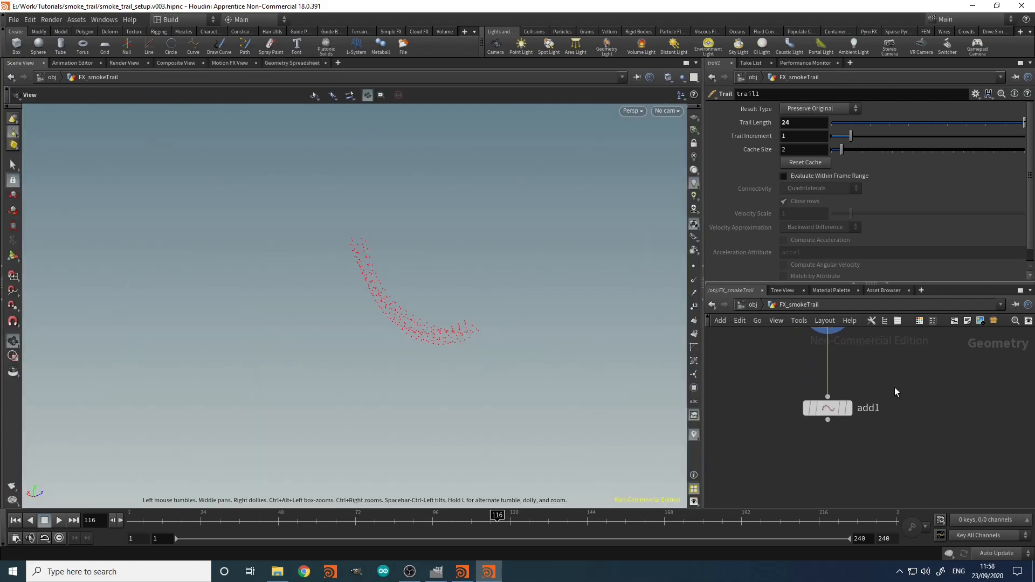
click(829, 410)
click(850, 410)
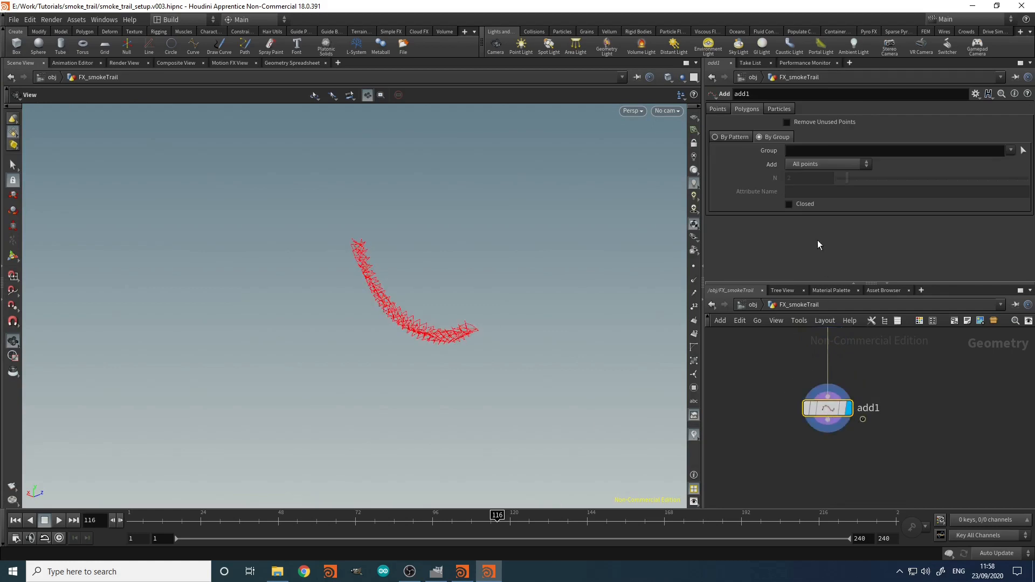
click(818, 165)
click(811, 217)
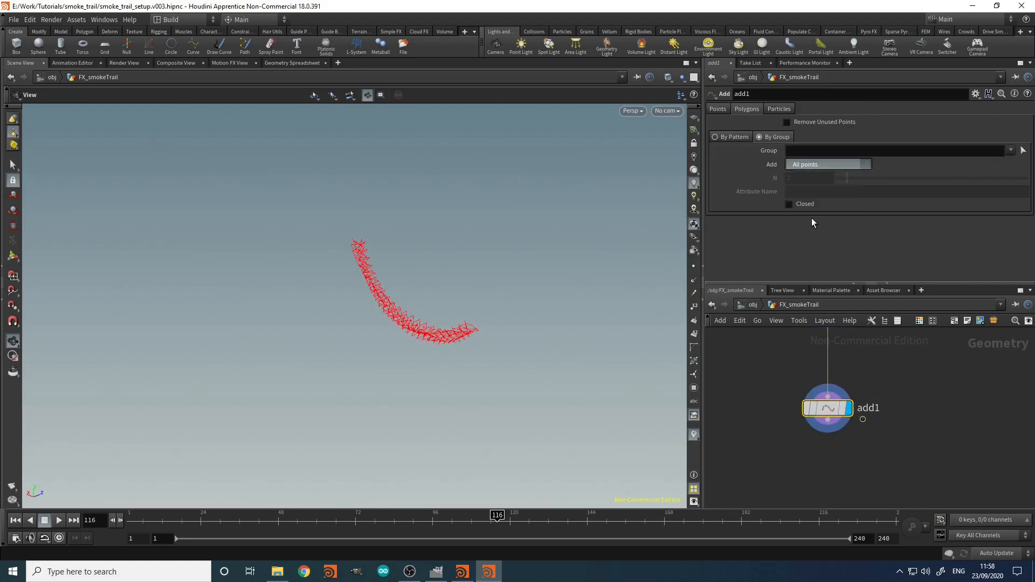
click(820, 191)
text(id)
key(Return)
right_drag(572, 291, 640, 207)
drag(452, 312, 465, 314)
key(space+g)
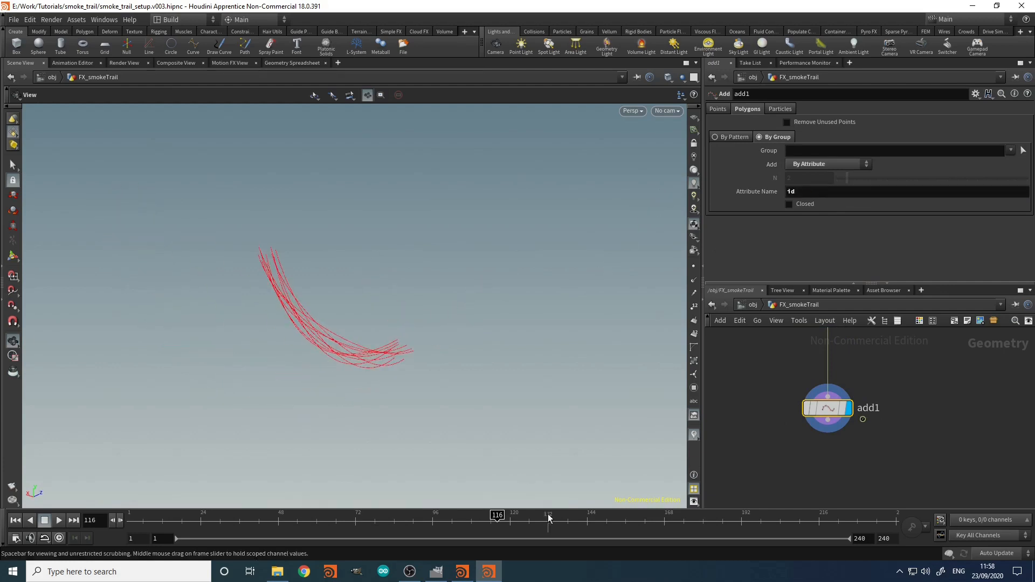
drag(286, 522, 539, 522)
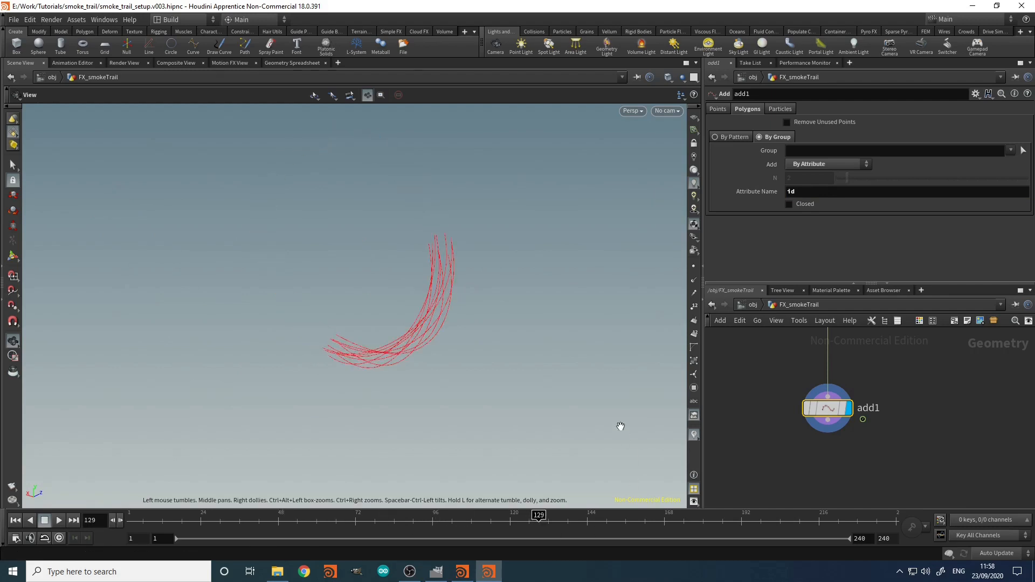
Step: Try Trail Length values of 70 and 12 on the Trail node, checking the curves at frame 85
middle_drag(747, 372, 752, 458)
scroll(752, 458, down, 2)
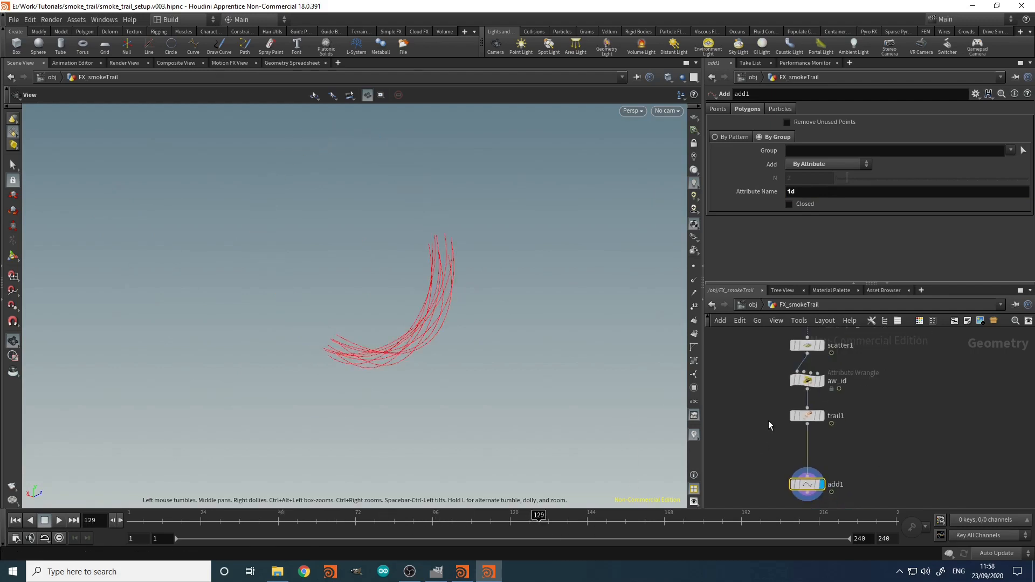
middle_drag(774, 362, 774, 386)
drag(771, 435, 846, 480)
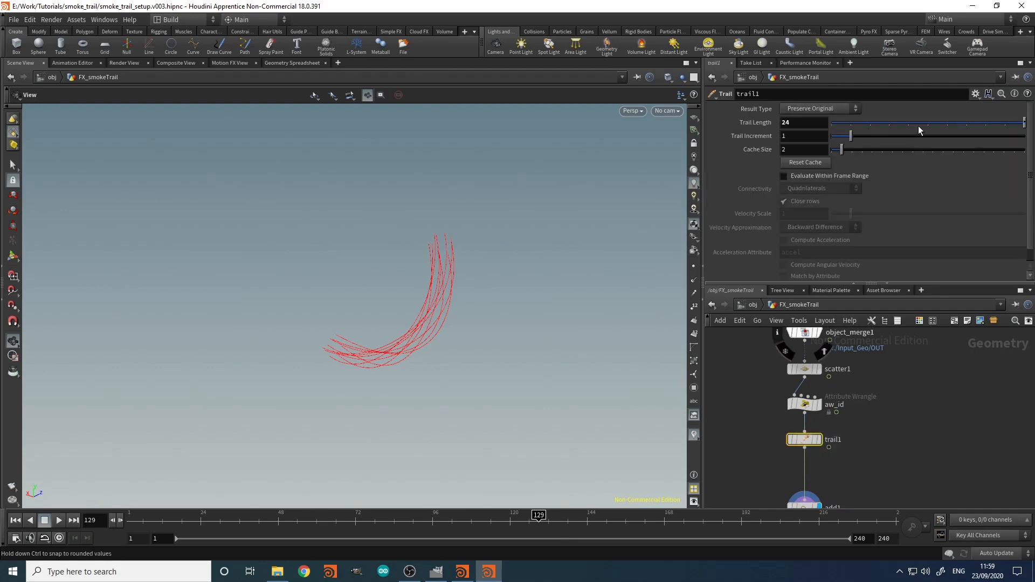
click(806, 122)
text(0)
key(Return)
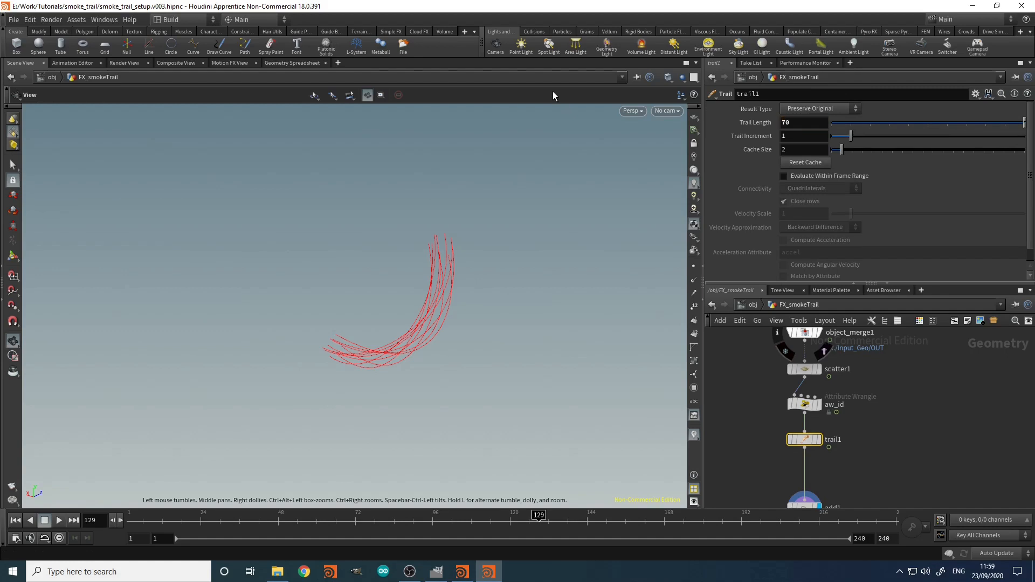
click(196, 521)
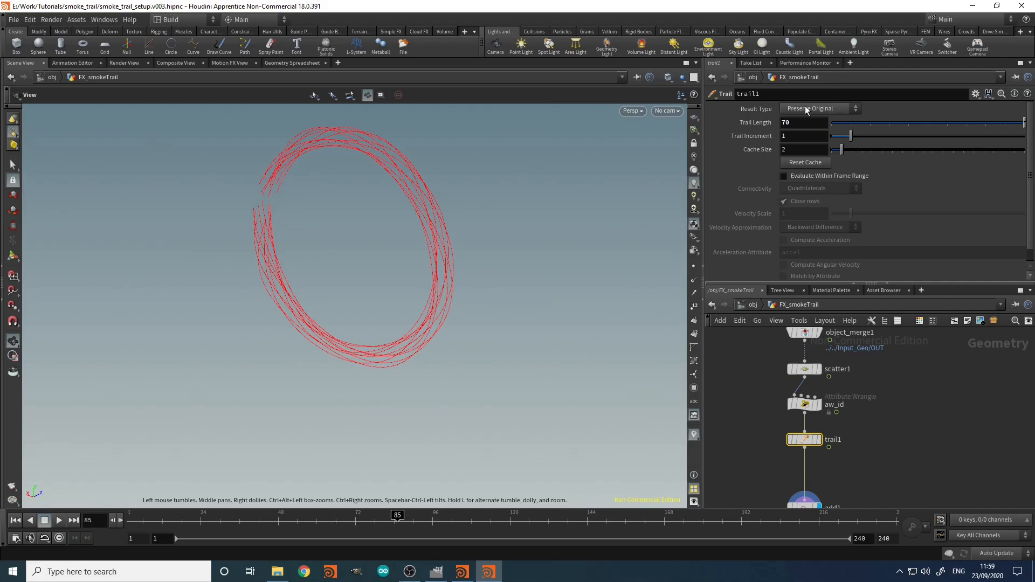
text(12)
key(Return)
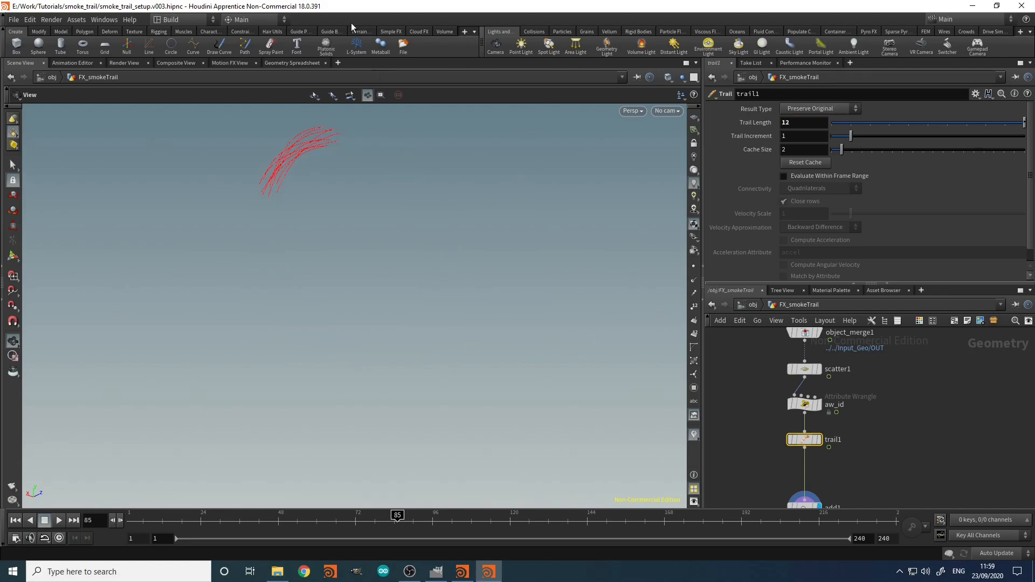
Step: Try a different Force Total Count on the Scatter node, inspect the trails, and restore the count to 10
click(805, 370)
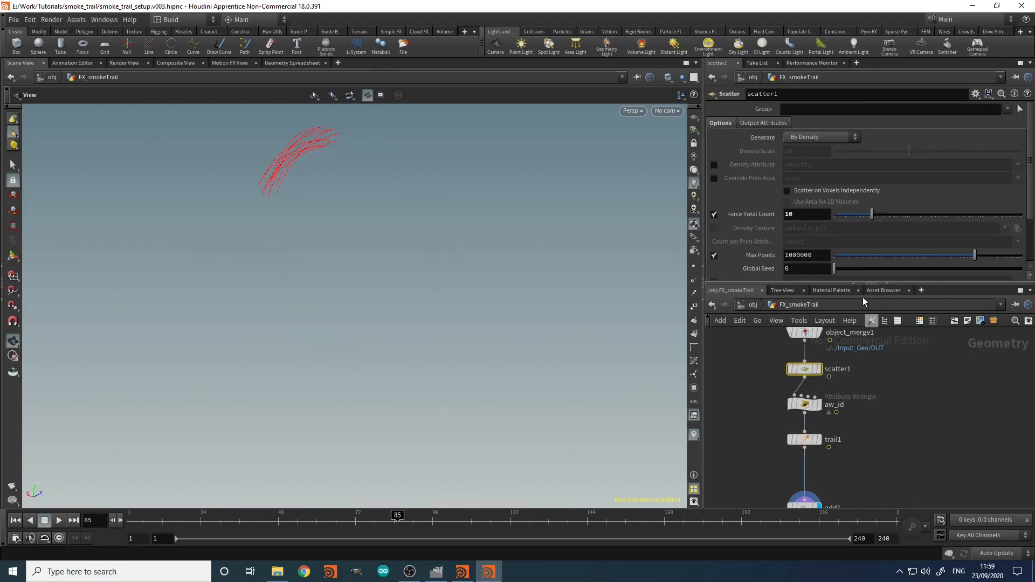
click(824, 218)
text(0)
key(Return)
drag(348, 177, 421, 193)
right_drag(421, 193, 497, 131)
drag(497, 131, 450, 206)
drag(811, 219, 622, 222)
text(10)
key(Return)
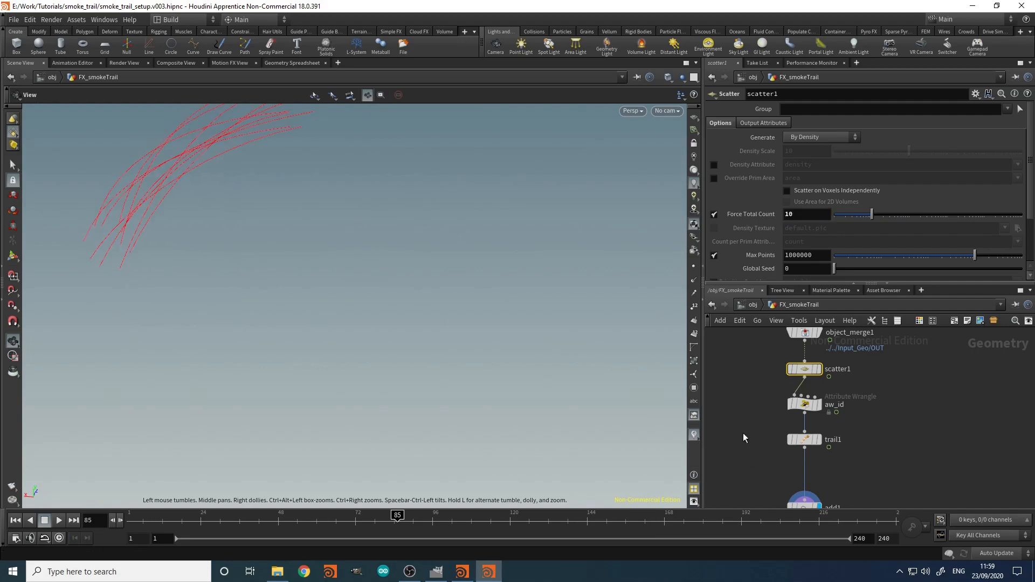
Step: Set the Trail node's Trail Length to 24 and check the trail animation up to frame 90
click(808, 440)
double_click(794, 125)
text(24)
key(Return)
right_drag(459, 291, 363, 325)
middle_drag(441, 315, 410, 290)
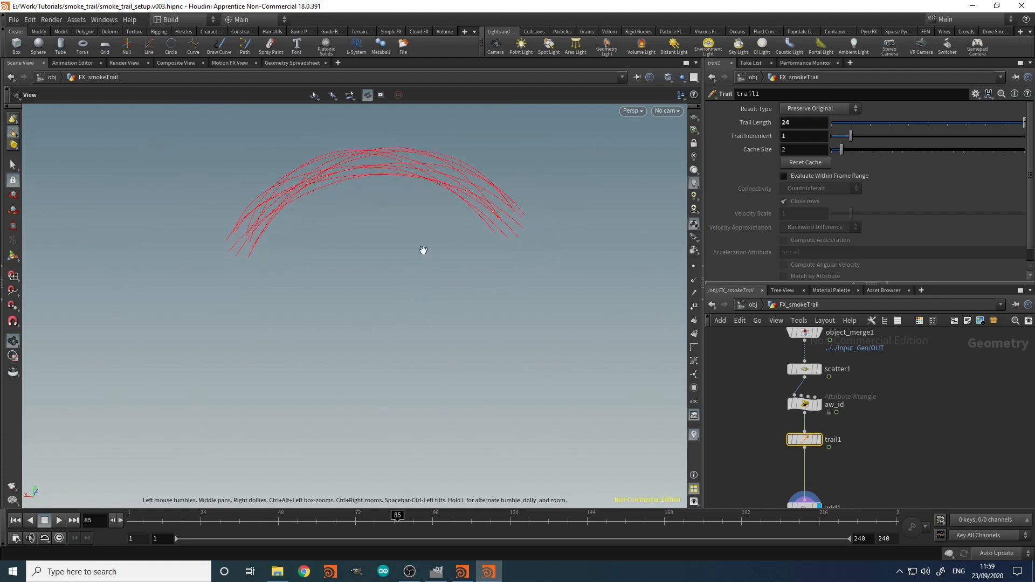
right_drag(427, 259, 362, 270)
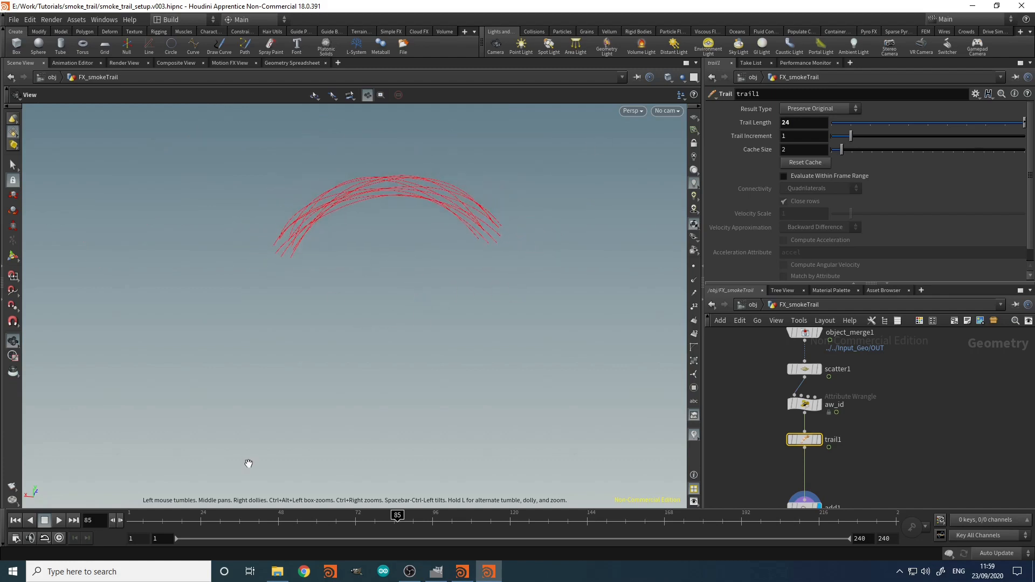
drag(139, 524, 413, 518)
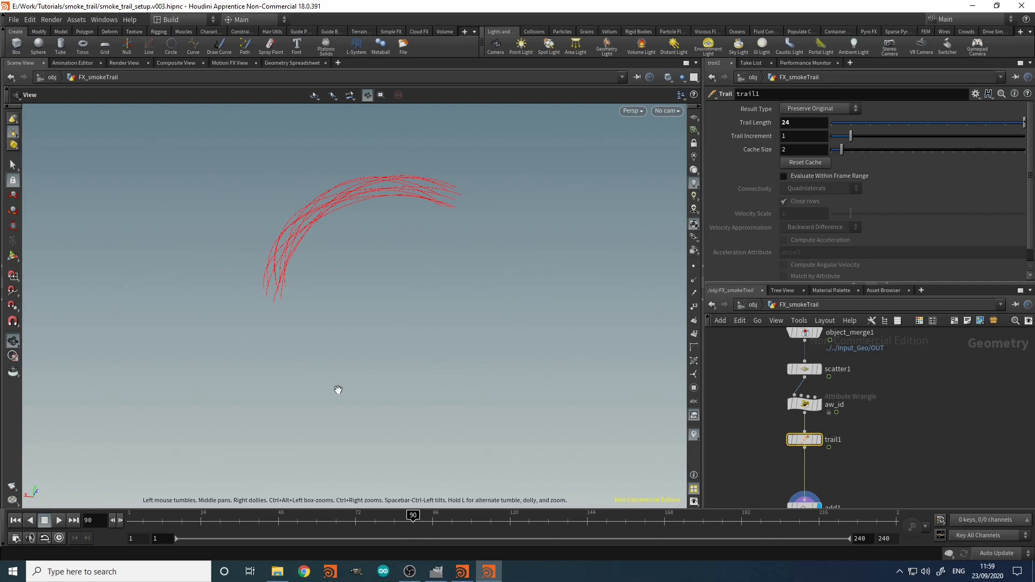
Step: Add an Attribute VOP wired to the output of the Add node, and enter its VOP network
middle_drag(875, 468, 875, 387)
drag(808, 428, 809, 413)
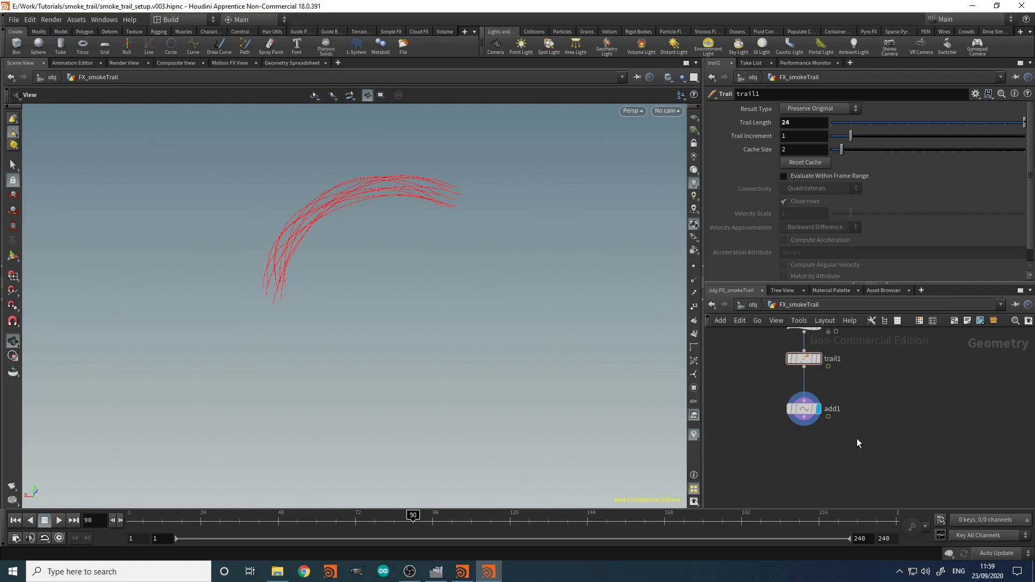
key(Tab)
text(v)
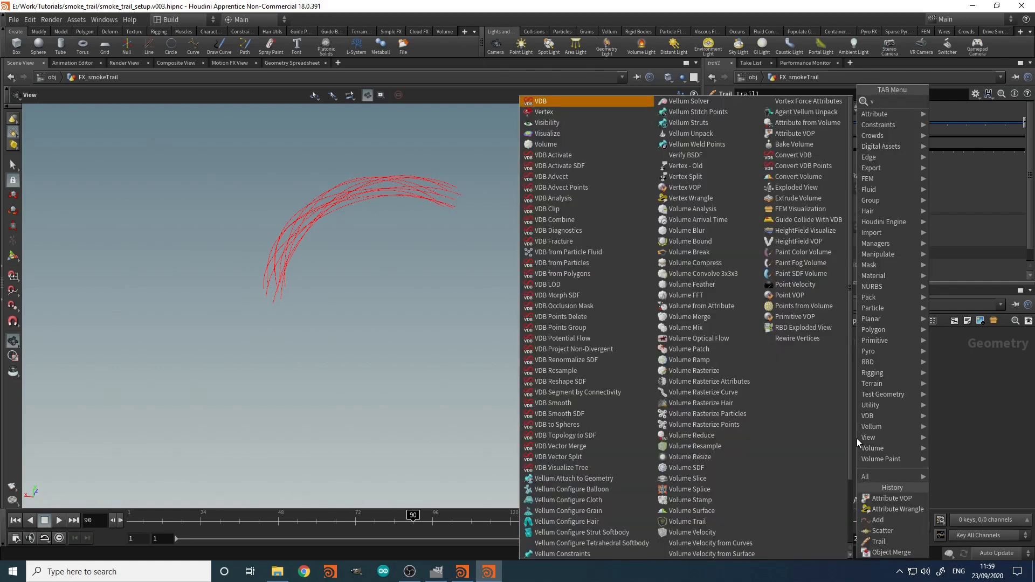
key(BackSpace)
text(av)
key(Return)
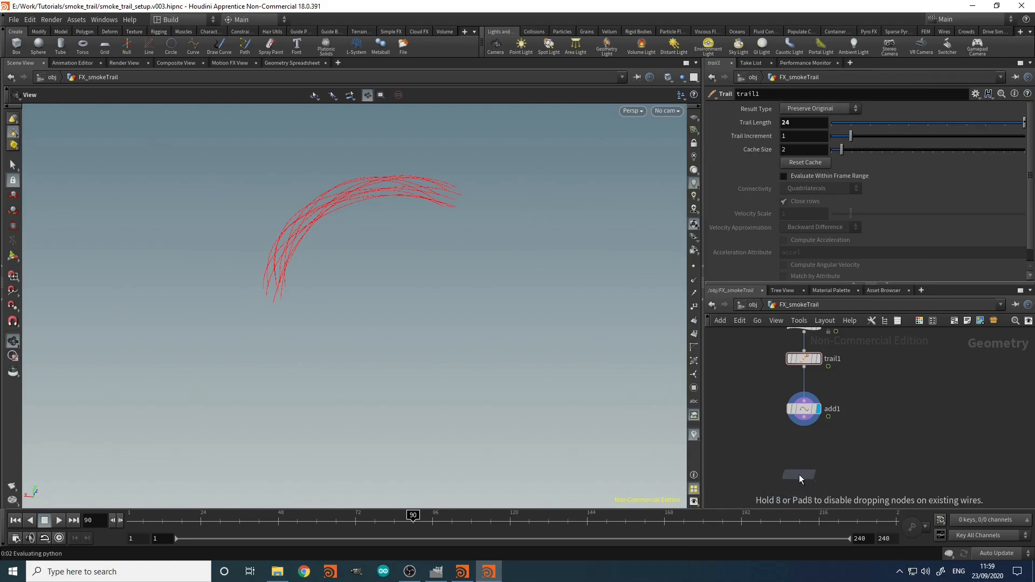
click(801, 468)
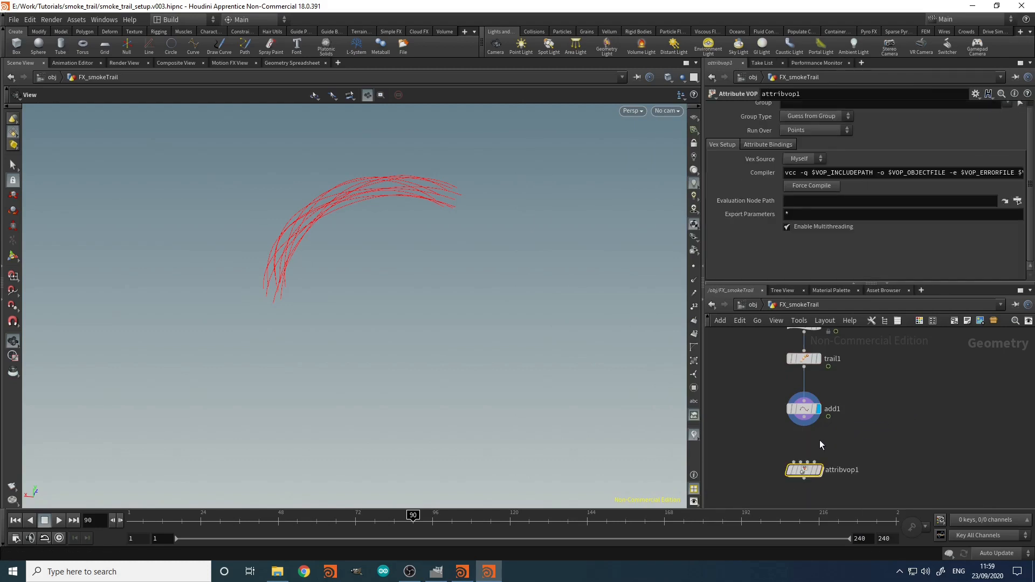
click(804, 426)
click(809, 467)
double_click(811, 468)
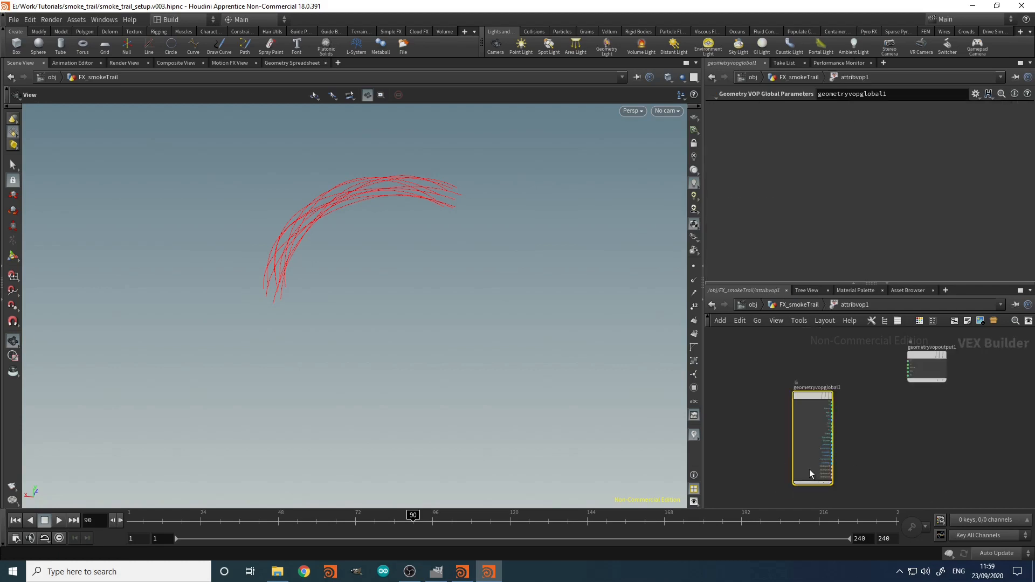
Step: Add an Anti-Aliased Noise node beside the global parameters in the VOP network
key(Tab)
text(aan)
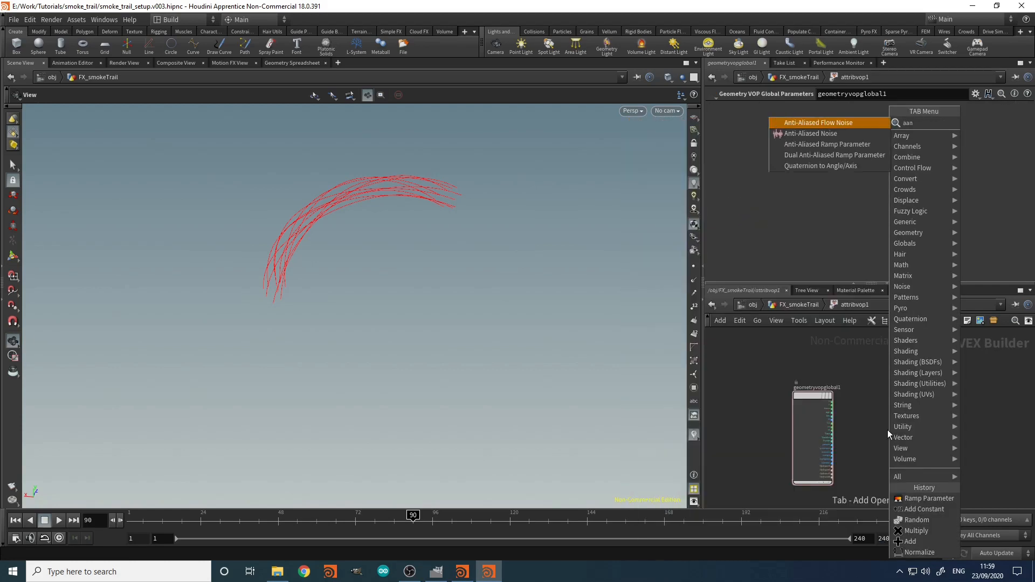
key(Down)
key(Return)
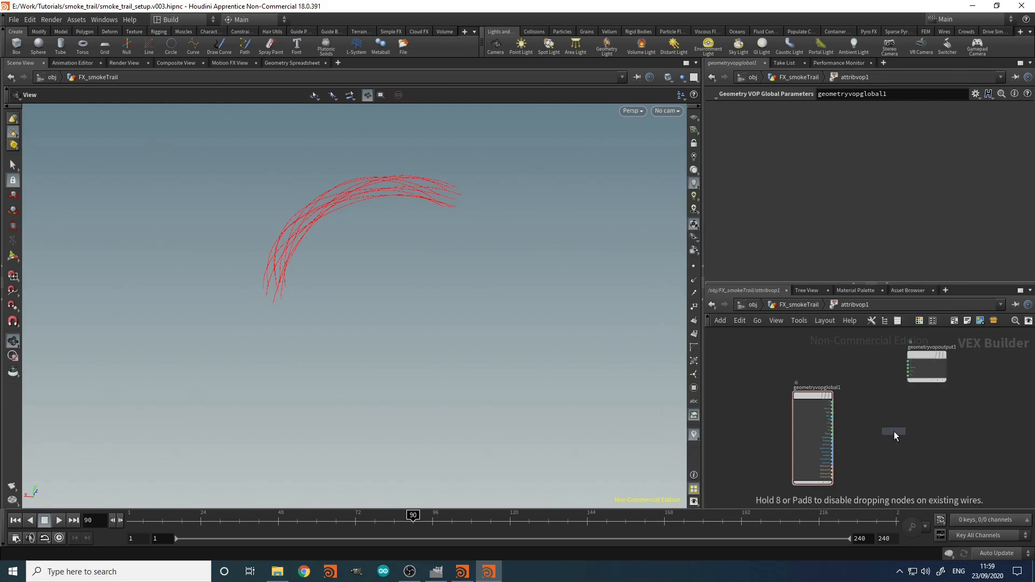
click(896, 457)
scroll(844, 411, up, 4)
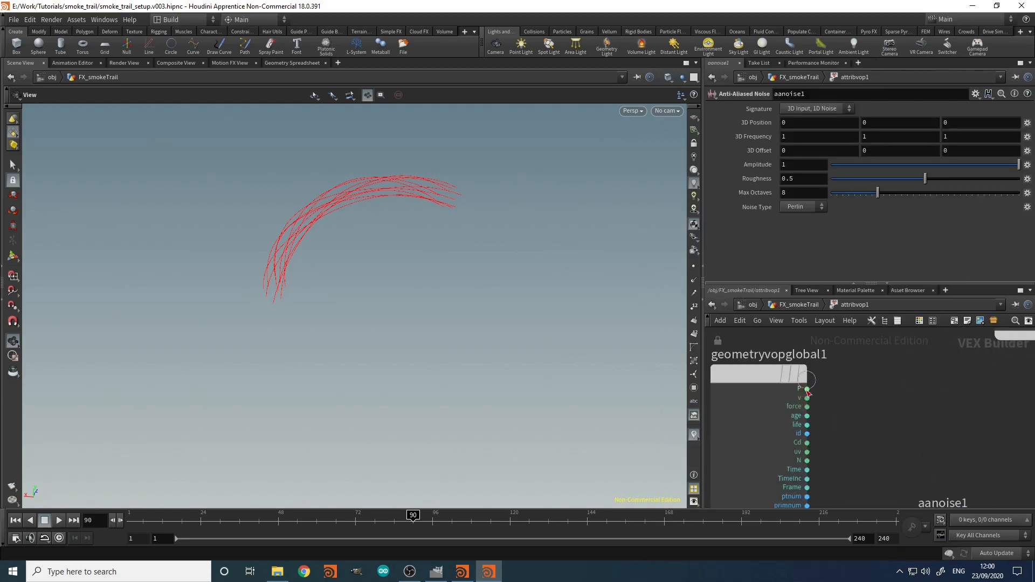
Step: Connect the global P output to the noise node's pos input and place the noise node farther from the globals
click(806, 388)
middle_drag(856, 427, 834, 362)
click(896, 472)
middle_drag(916, 419, 820, 418)
drag(820, 419, 850, 361)
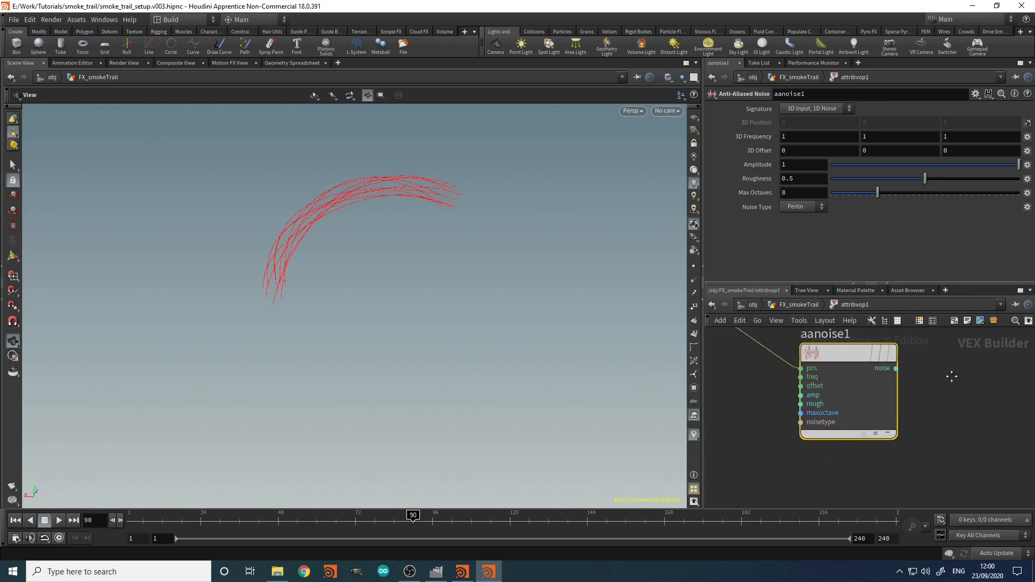
scroll(952, 377, down, 5)
scroll(955, 377, up, 3)
drag(960, 391, 791, 495)
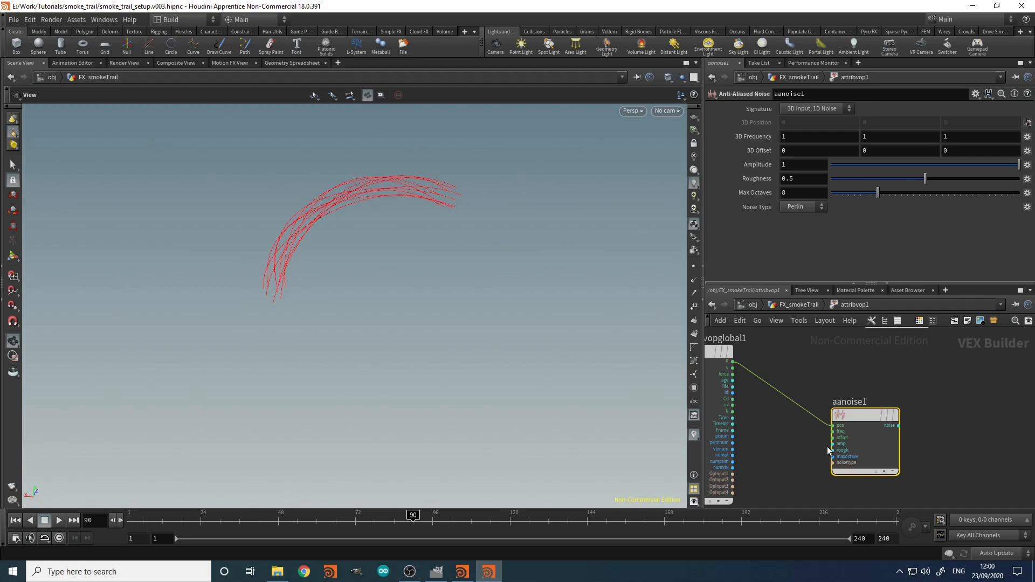
drag(867, 411, 910, 400)
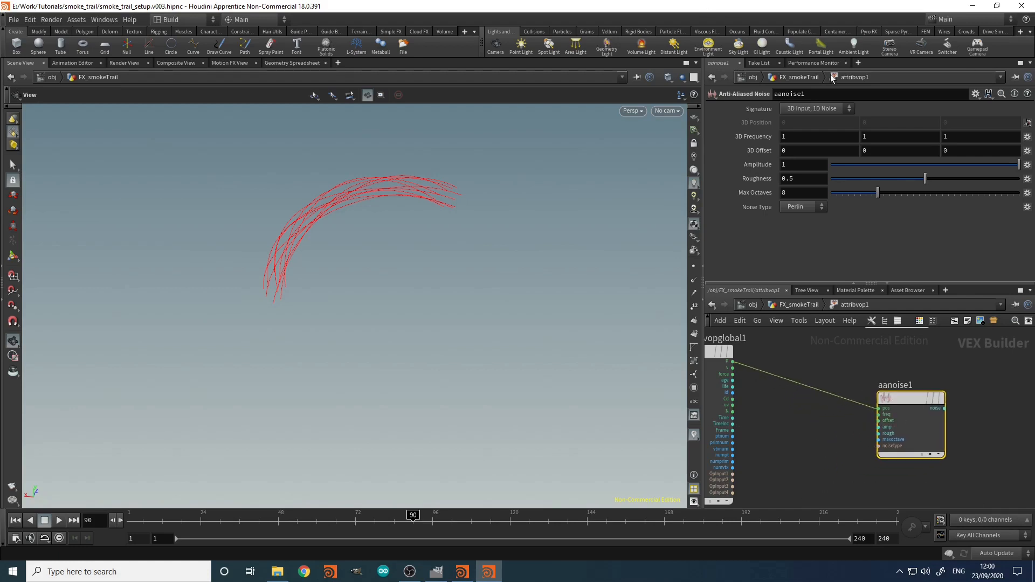
Step: Disconnect P from the noise node's pos input and review the noise's available Signature options
click(828, 109)
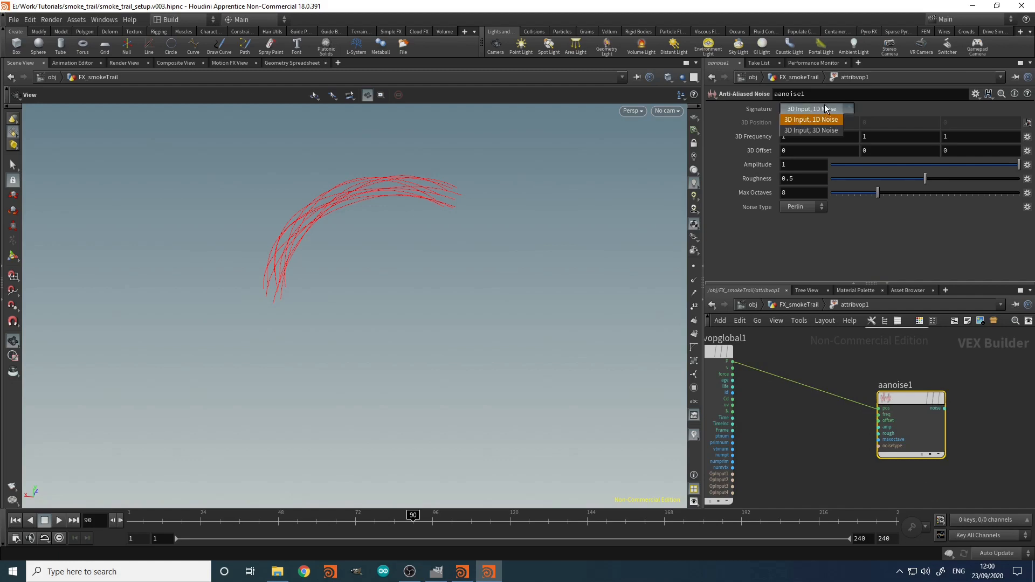
click(840, 495)
key(y)
drag(829, 431, 937, 450)
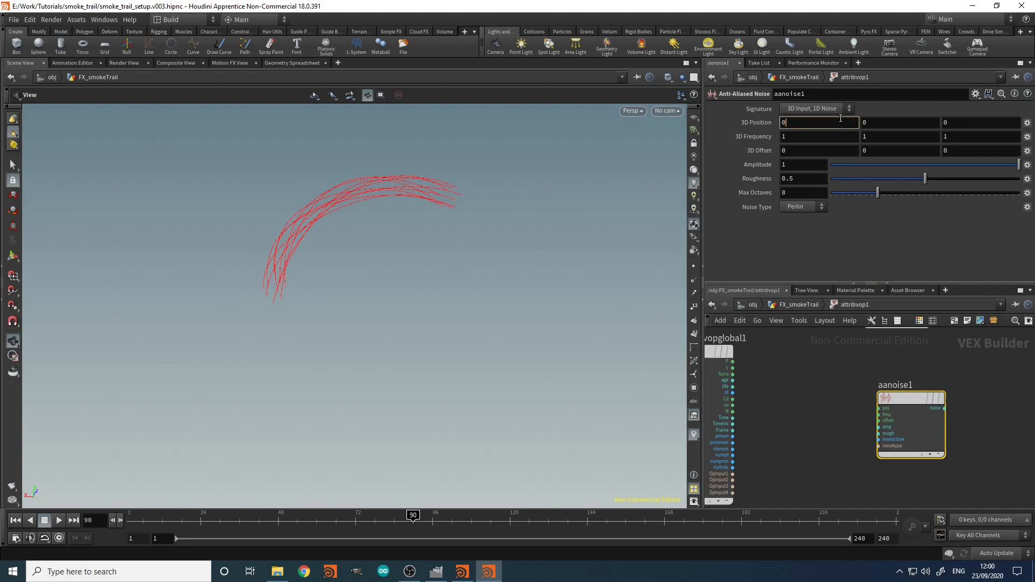
click(822, 109)
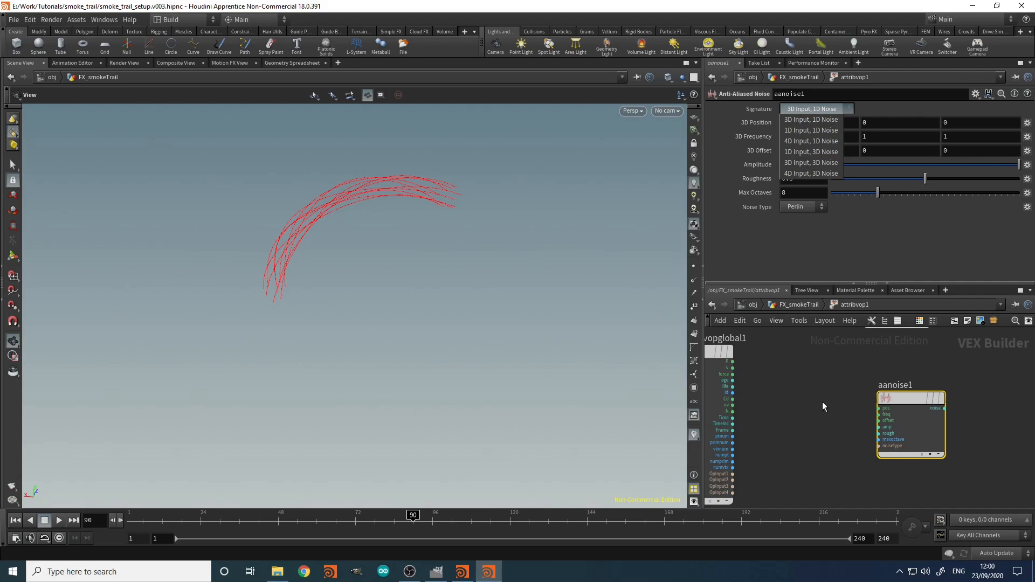
click(785, 367)
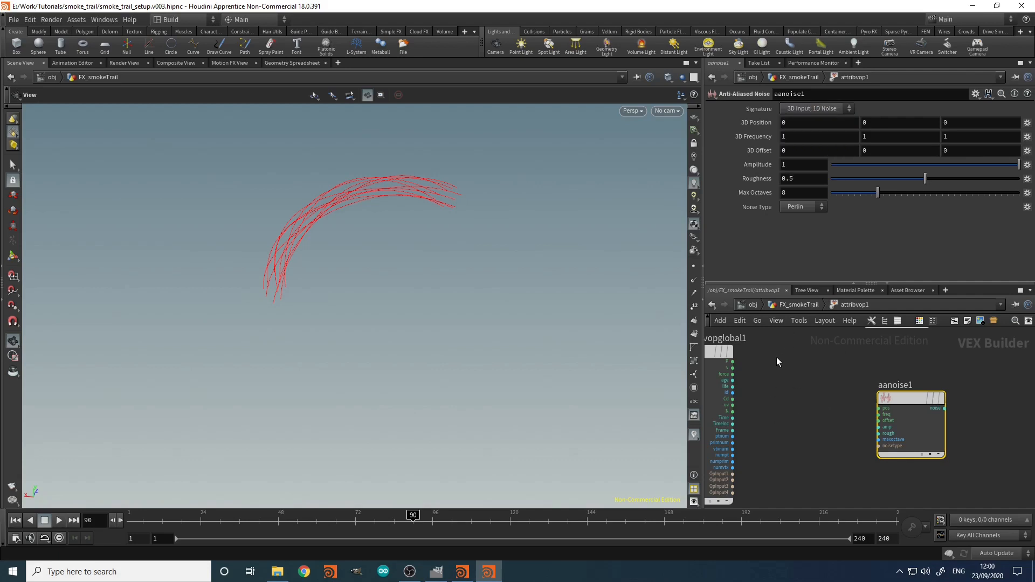
Step: Add a Vector to Vector4 node between the globals and the noise, and connect P to its vec input
scroll(731, 363, up, 5)
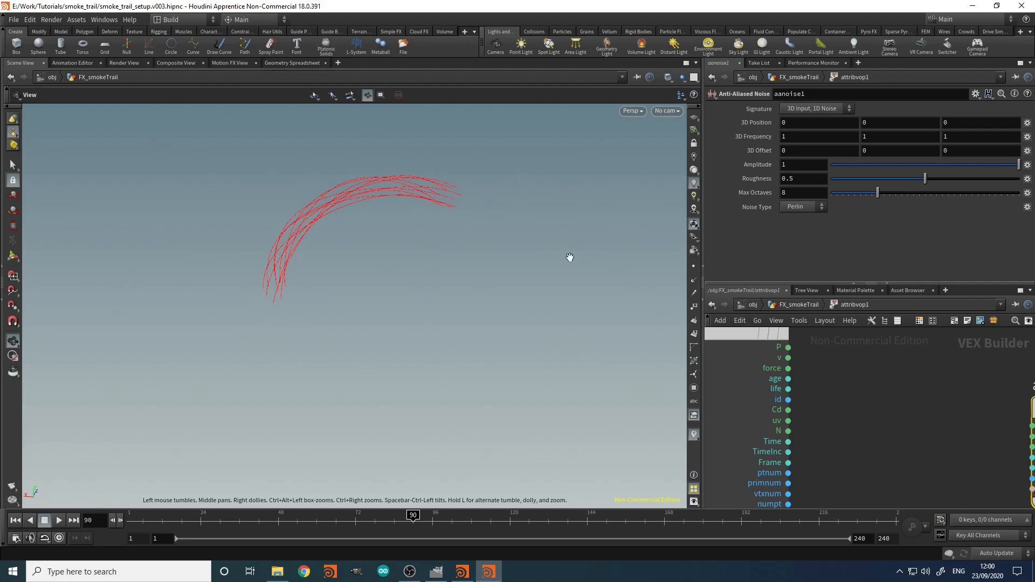
drag(559, 249, 513, 256)
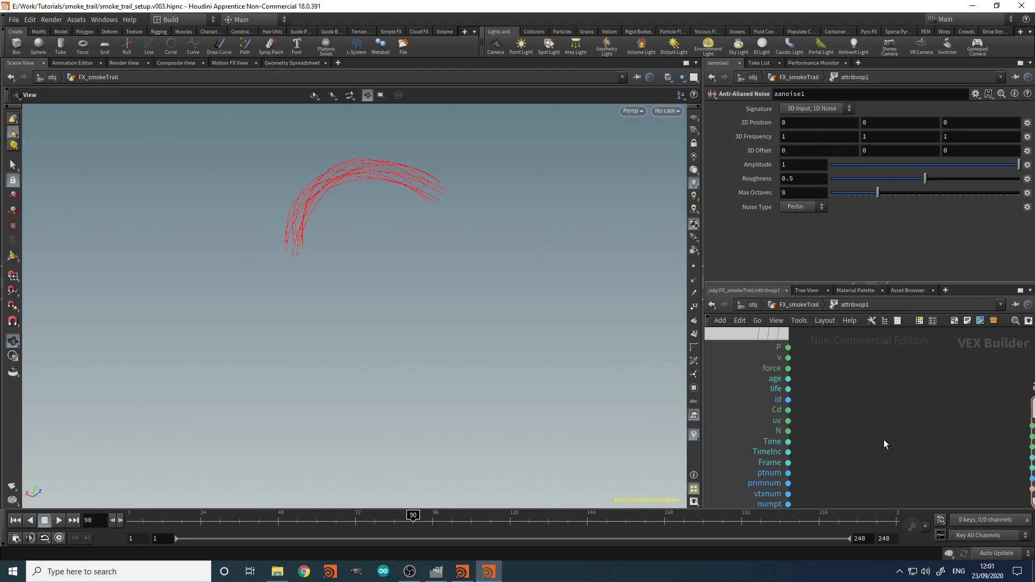
key(Tab)
text(vv4)
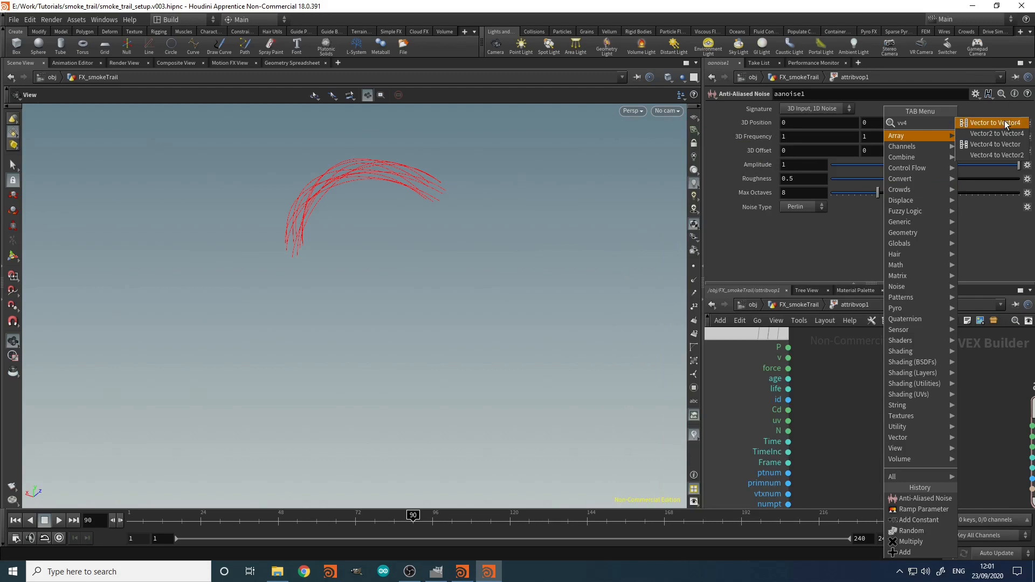
click(996, 123)
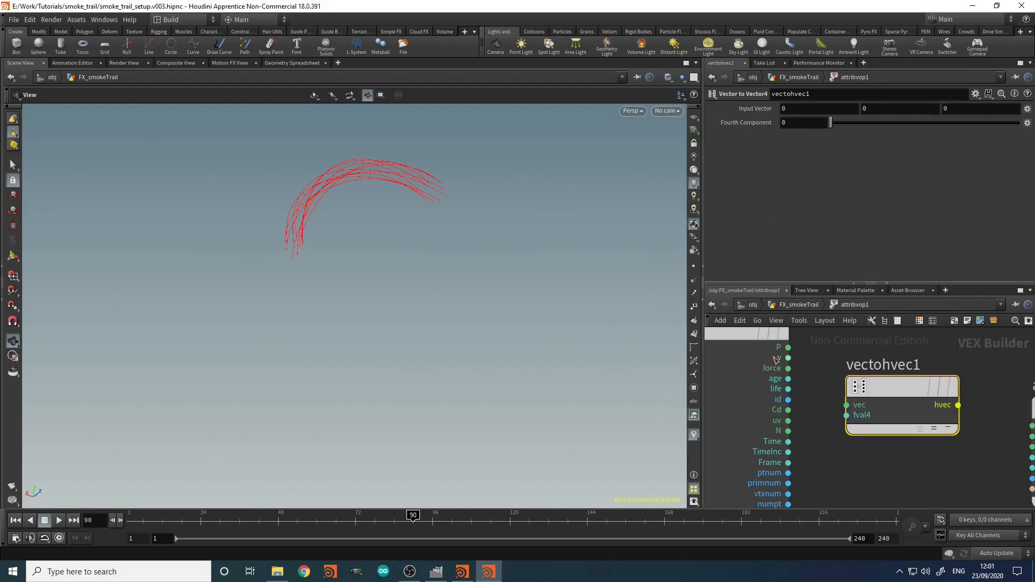
click(788, 348)
click(821, 397)
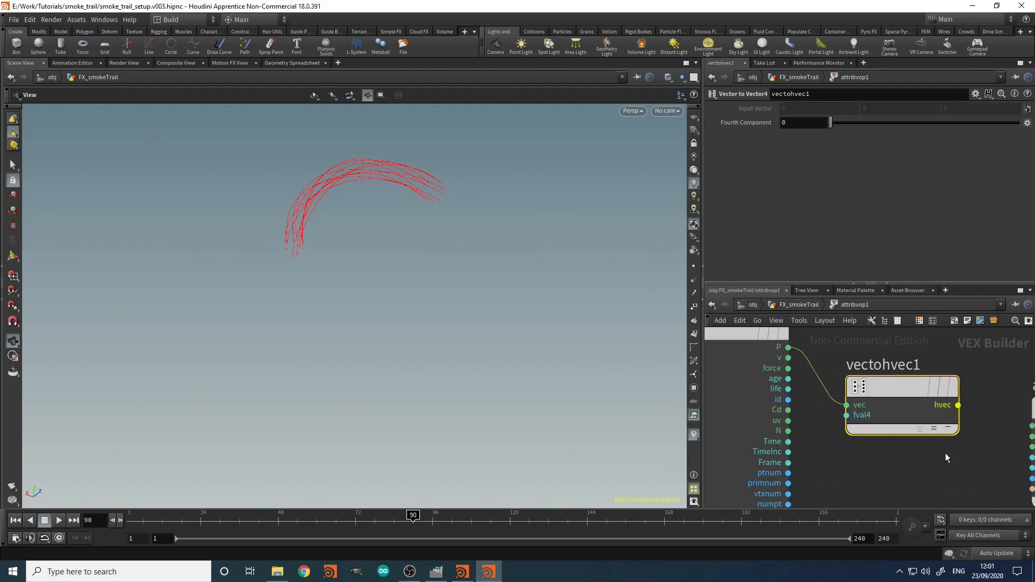
Step: Connect the Vector to Vector4 node's hvec output to the noise's pos input and set the noise Signature to 4D Input, 3D Noise
middle_drag(946, 453, 799, 433)
click(806, 386)
click(880, 406)
click(916, 394)
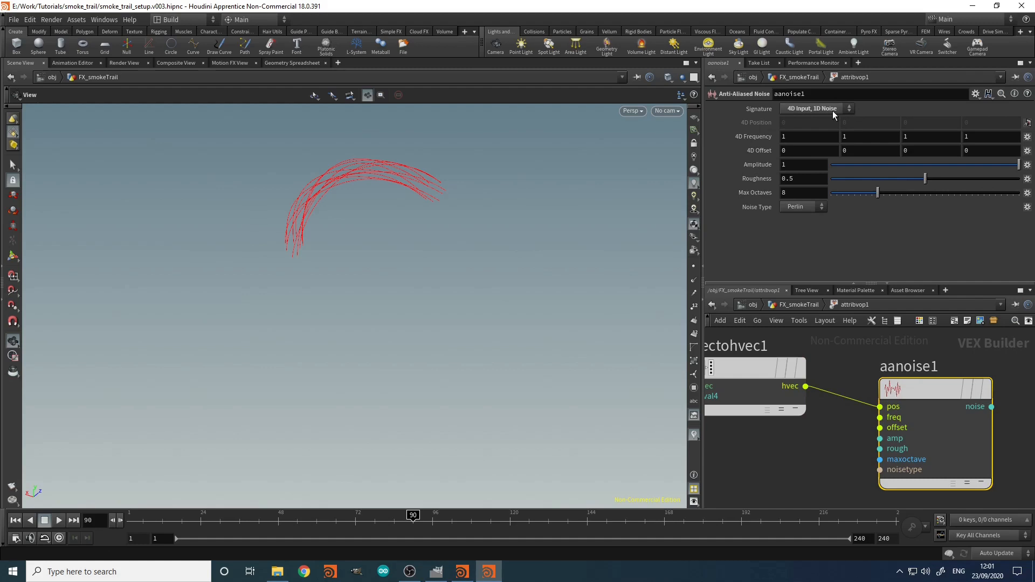
click(833, 111)
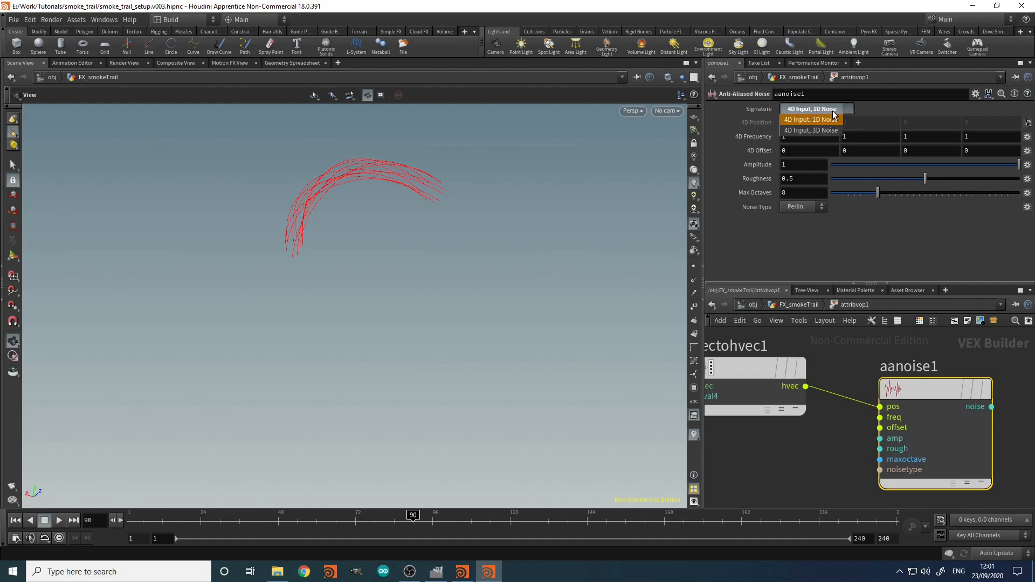
click(832, 120)
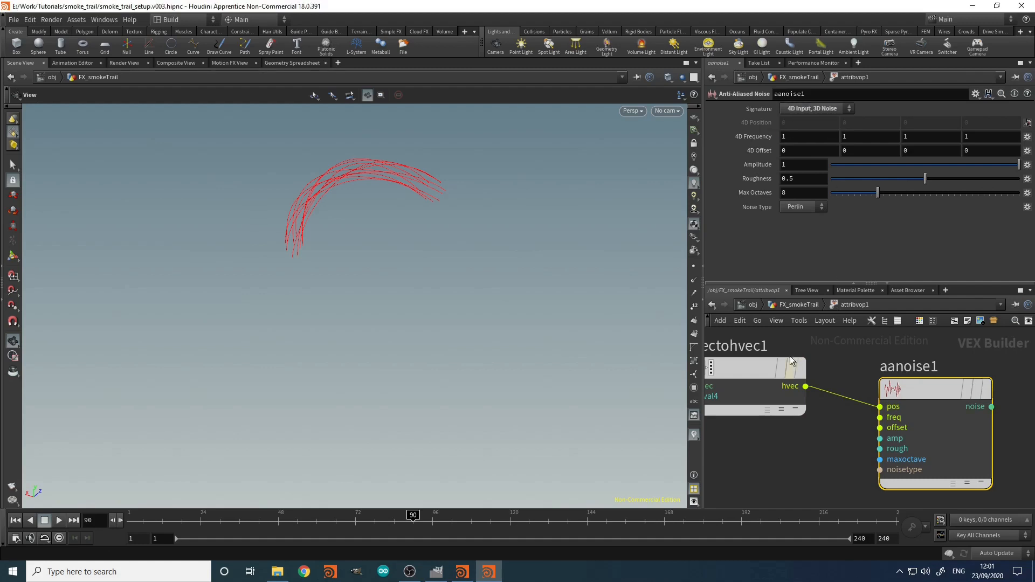
drag(746, 368, 759, 392)
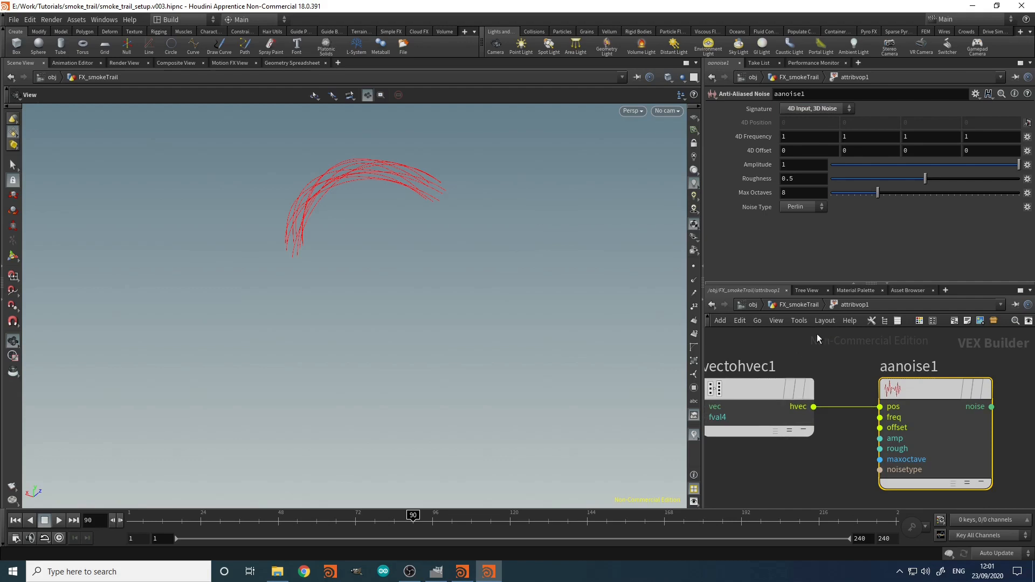
Step: Move the geometry output node farther away and place an Add node between it and the noise
scroll(850, 353, down, 3)
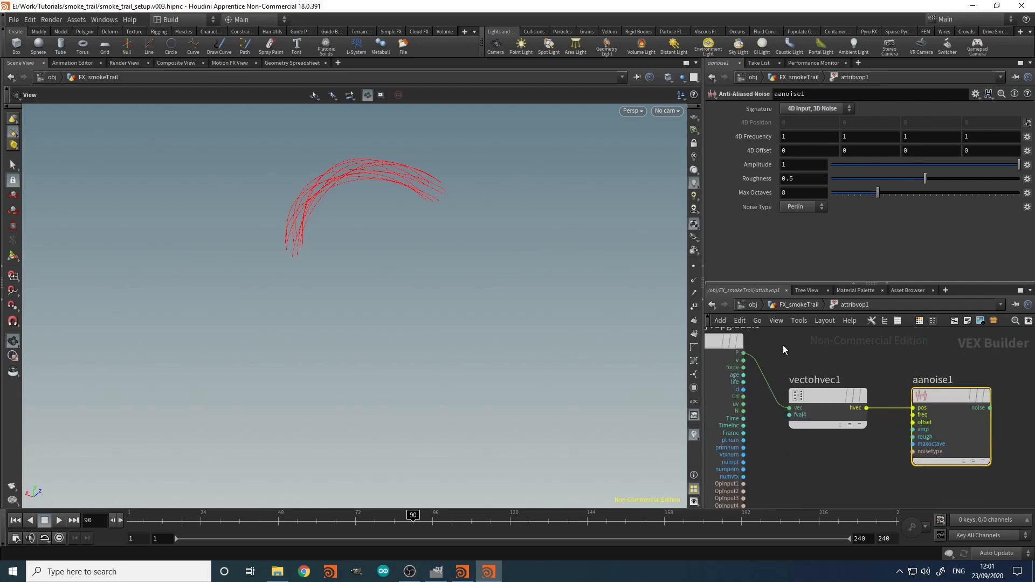
scroll(891, 350, down, 5)
middle_drag(948, 348, 917, 400)
drag(876, 365, 1001, 408)
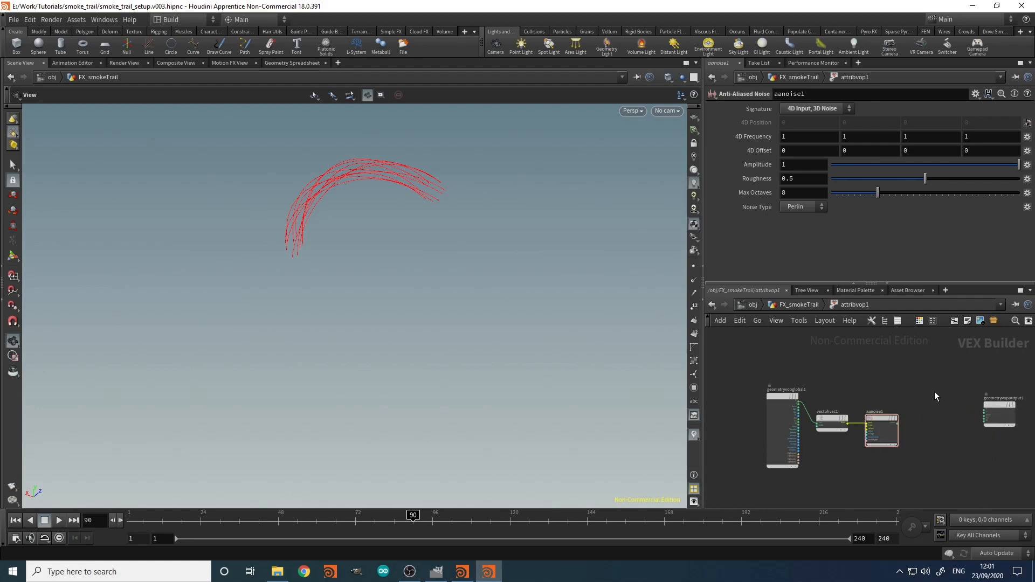
key(Tab)
text(add)
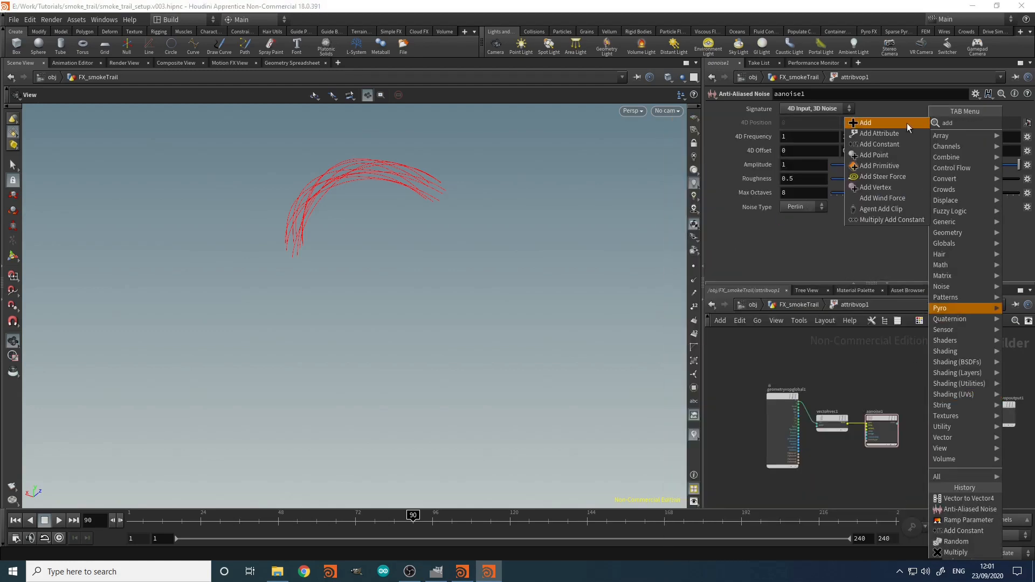
click(907, 123)
click(936, 398)
Step: Connect the global P to the Add node's first input and the noise output to its second input
scroll(808, 405, up, 3)
scroll(808, 404, up, 2)
middle_drag(777, 391, 966, 408)
scroll(966, 409, down, 2)
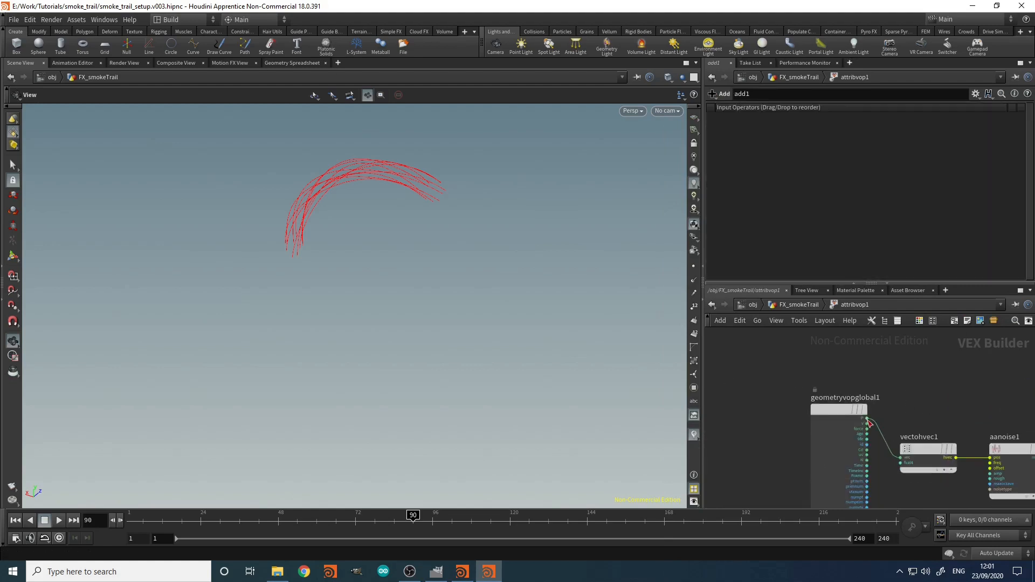
click(869, 422)
click(862, 415)
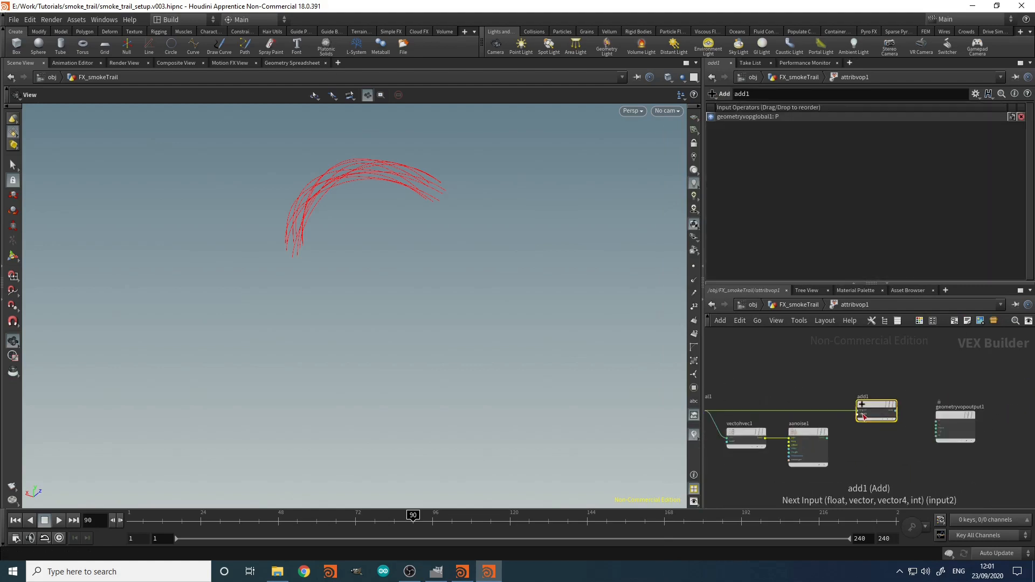
scroll(864, 417, up, 5)
click(768, 475)
click(855, 404)
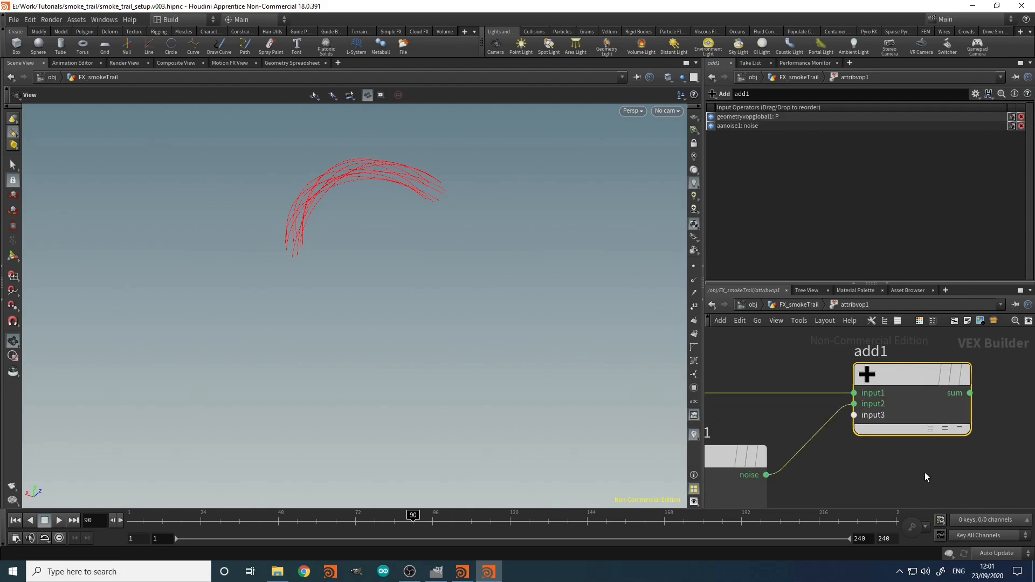
Step: Connect the Add node's sum to P on the geometry output and line up the output node with the Add node
middle_drag(925, 472, 814, 435)
click(857, 358)
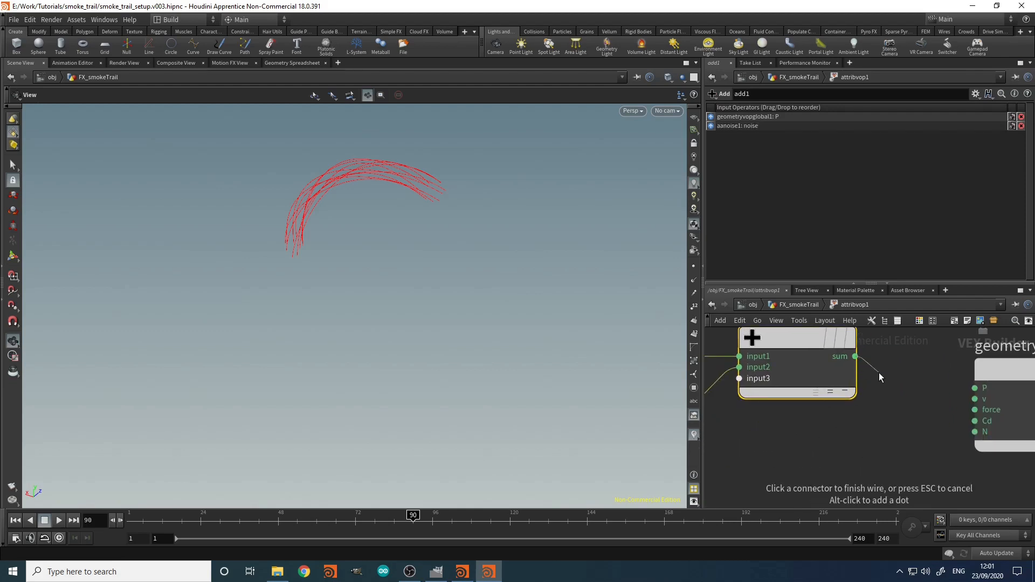
click(961, 381)
middle_drag(908, 428, 879, 425)
mouse_move(407, 198)
mouse_down()
mouse_move(432, 178)
mouse_move(405, 160)
mouse_move(381, 213)
mouse_move(416, 213)
mouse_up()
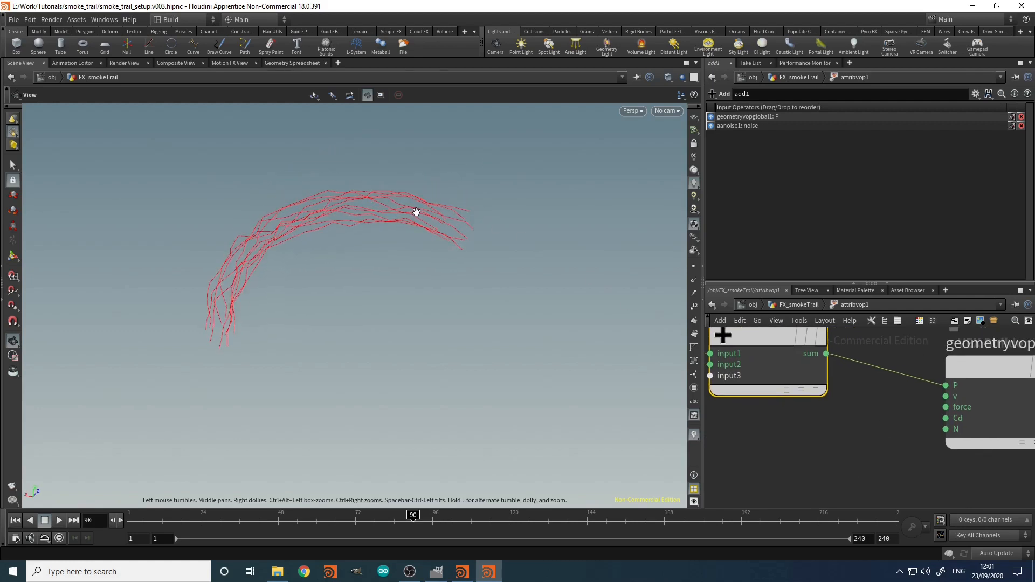
scroll(830, 361, down, 3)
drag(879, 350, 901, 341)
middle_drag(844, 414, 880, 394)
scroll(884, 396, down, 3)
drag(911, 355, 924, 373)
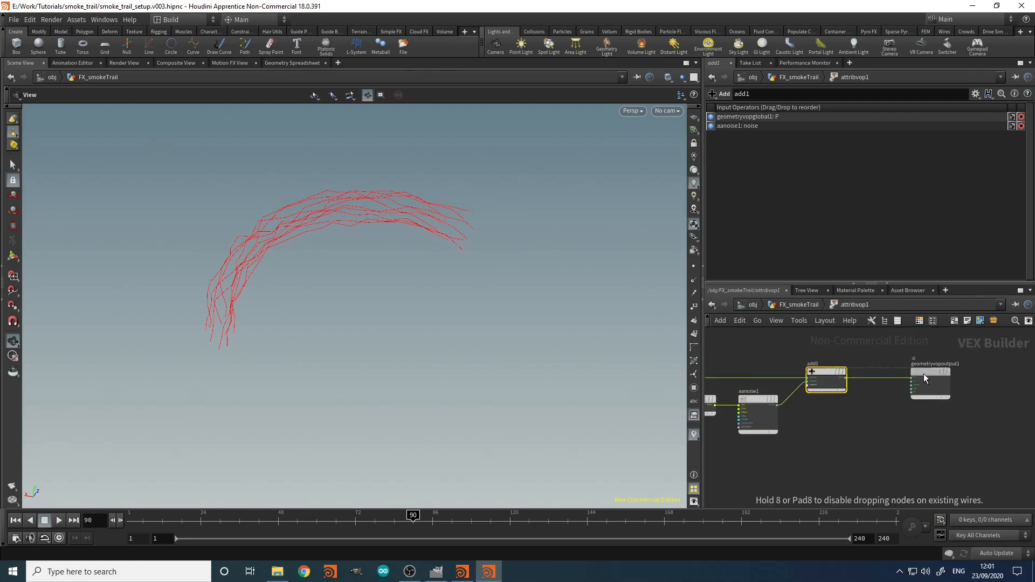
Step: Promote the noise node's freq, offset and amp inputs as parameters
scroll(813, 439, up, 6)
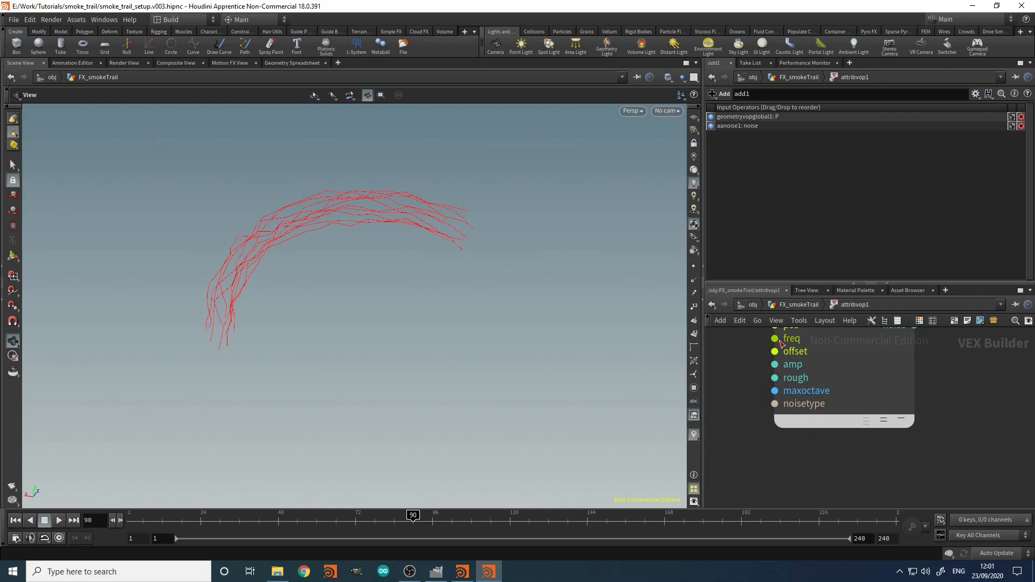
right_click(775, 340)
click(794, 347)
right_click(775, 354)
click(797, 358)
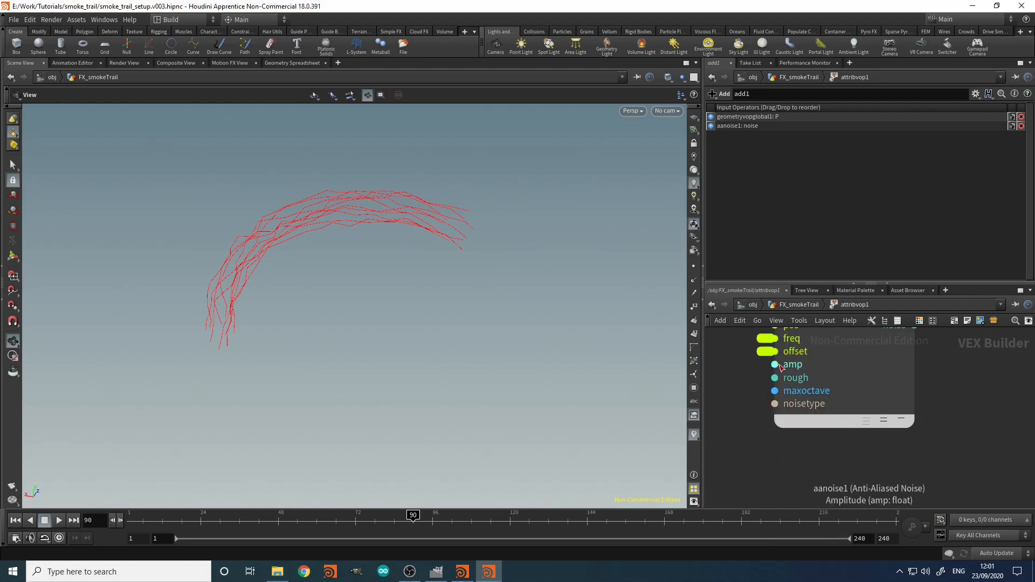
right_click(781, 366)
click(799, 371)
Step: Promote the noise node's rough input as a parameter, keeping amp promoted
middle_click(779, 378)
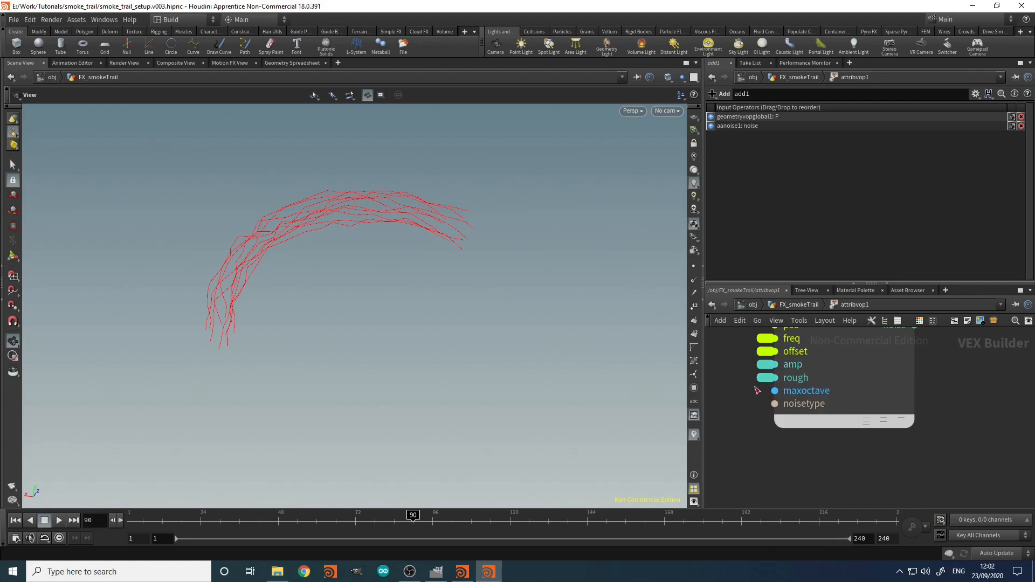
key(ctrl+z)
right_click(774, 380)
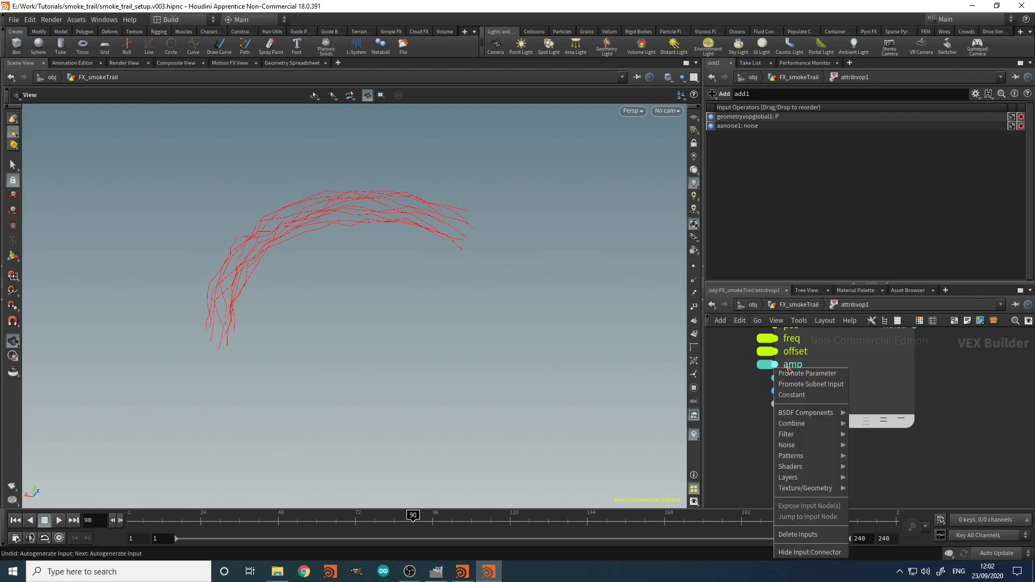
click(788, 368)
right_click(780, 378)
click(795, 375)
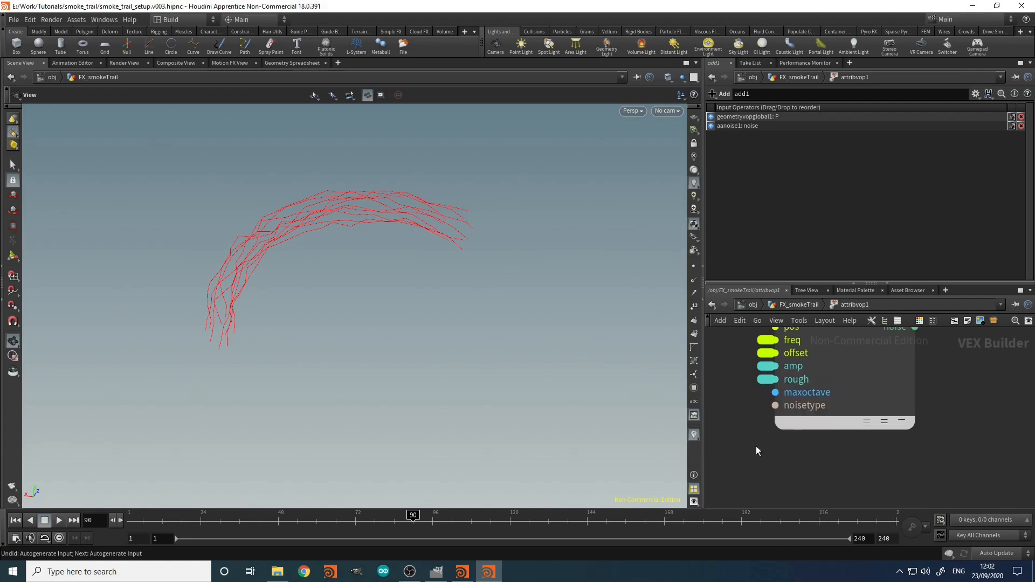
Step: Return to the geometry network and set the Attribute VOP's Amplitude to 7
key(u)
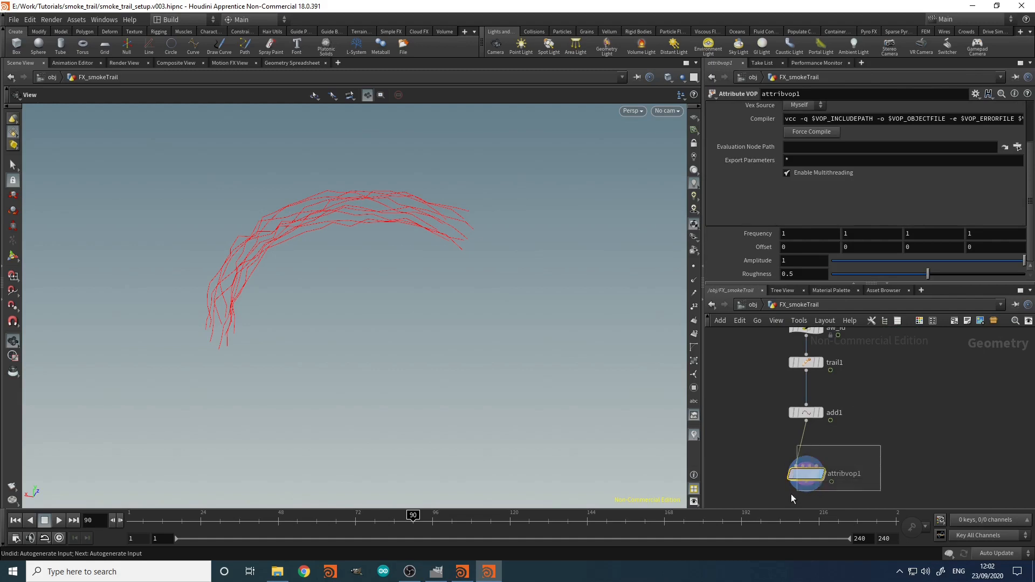
click(803, 260)
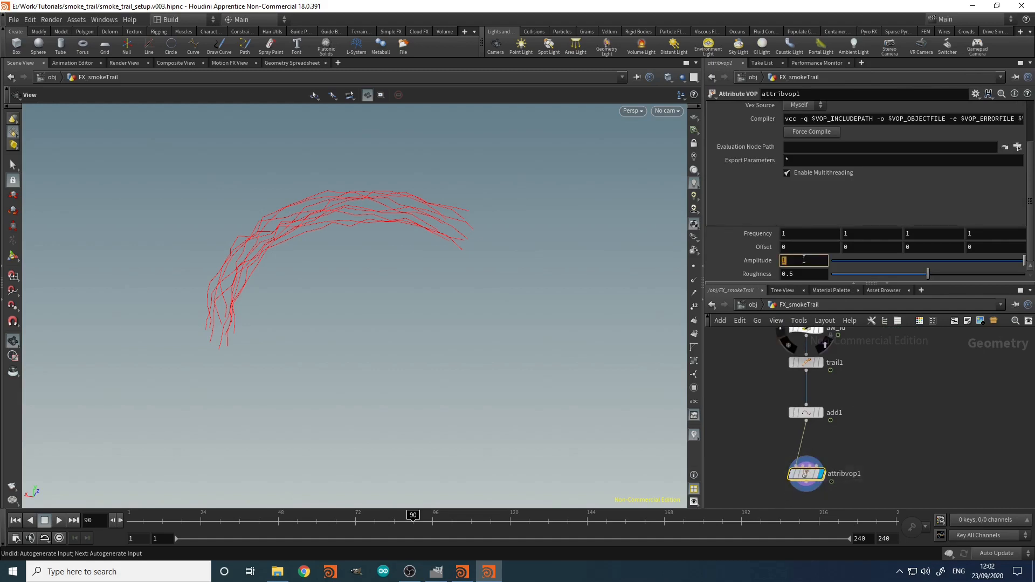
key(BackSpace)
text(7)
key(Return)
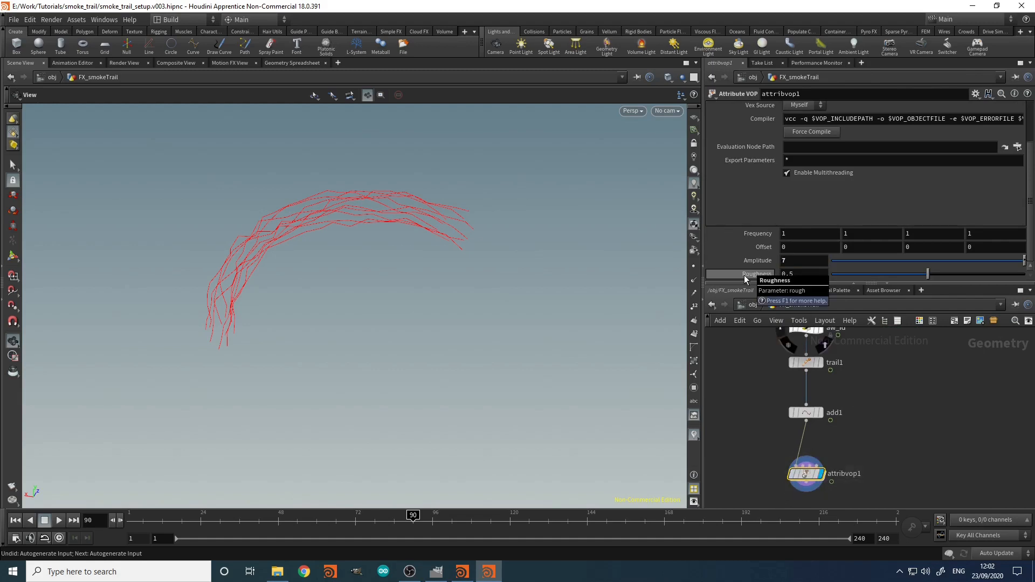
Step: Display the points in the viewport and examine how they are spaced along the distorted curves
drag(426, 241, 382, 231)
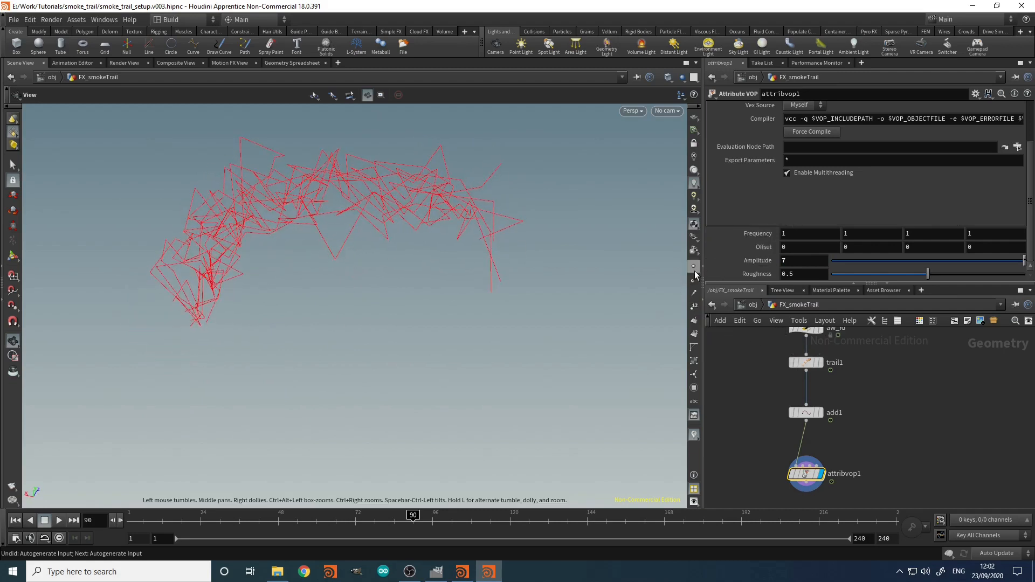
drag(302, 224, 329, 161)
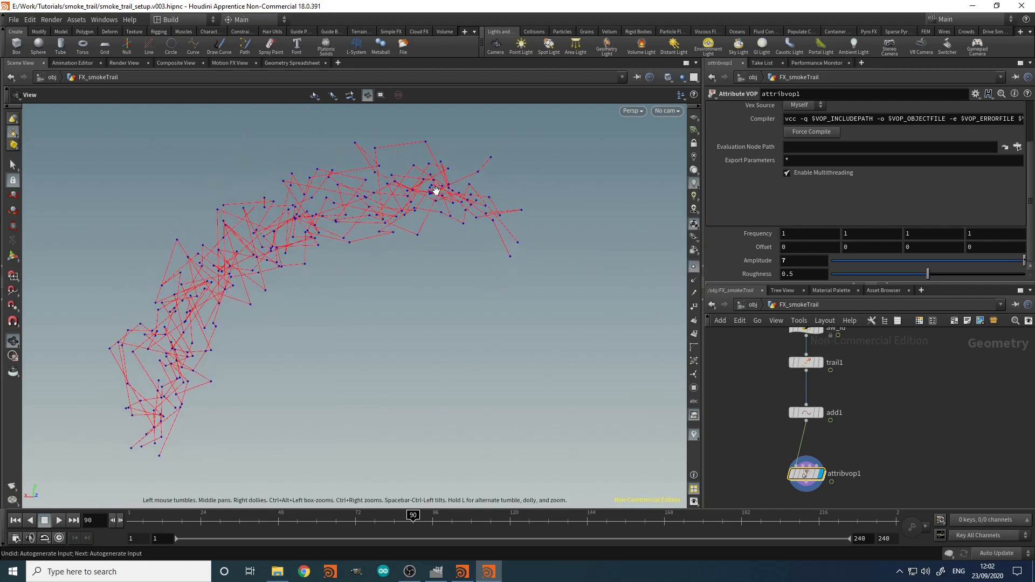
scroll(435, 189, down, 3)
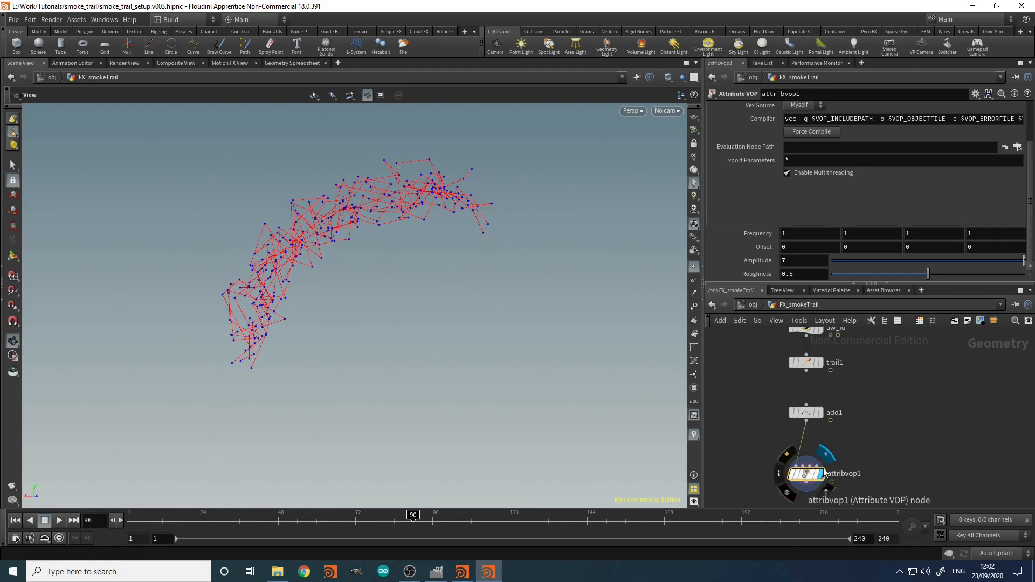
Step: Insert a Resample node between the Add node and the Attribute VOP
key(Tab)
text(res)
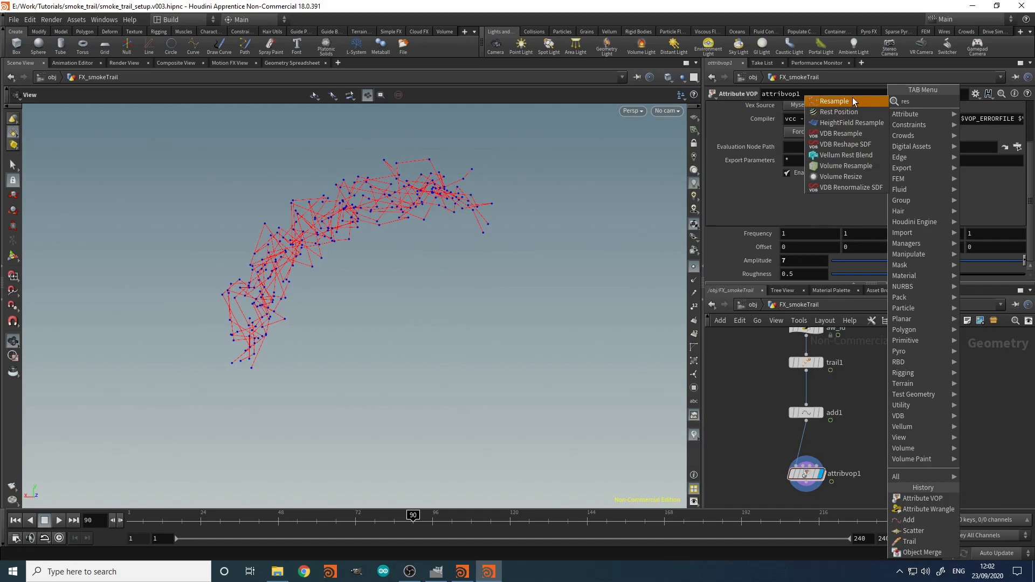
click(852, 99)
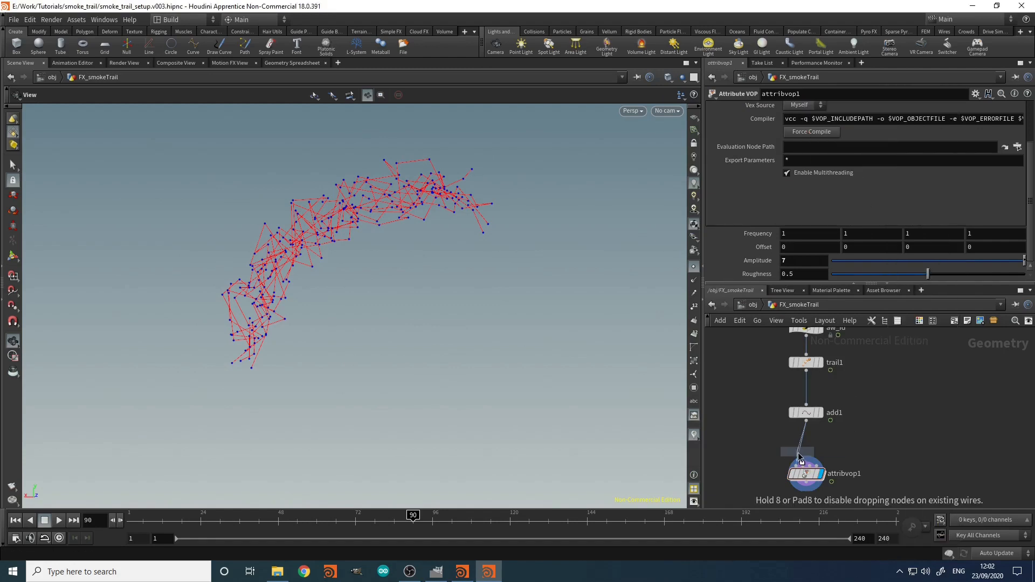
click(808, 434)
drag(809, 435, 812, 454)
scroll(439, 178, up, 3)
scroll(439, 178, up, 3)
middle_drag(486, 144, 346, 225)
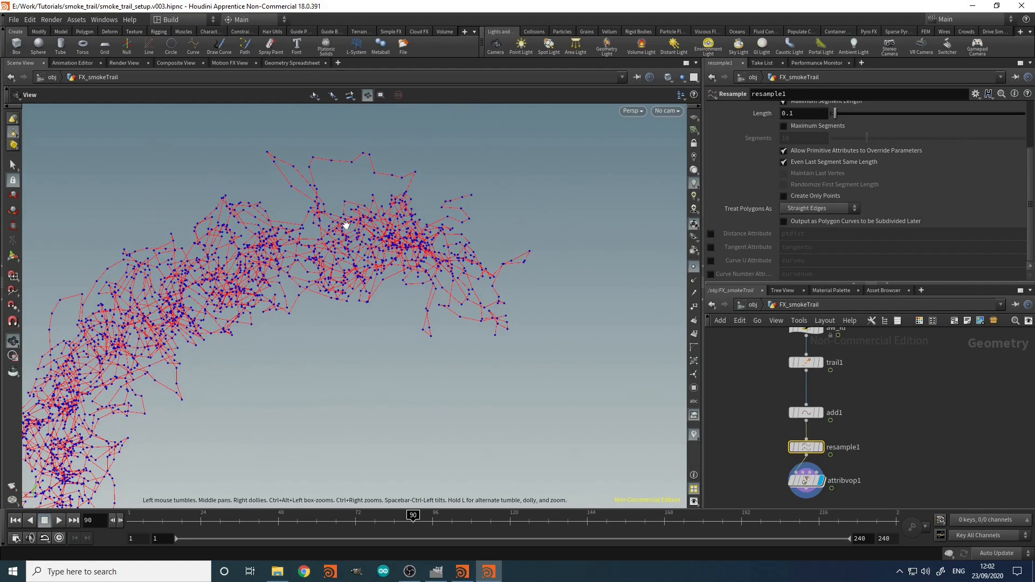
Step: Set the Resample node's maximum segment Length to 0.01
click(788, 113)
text(0)
key(Return)
drag(575, 146, 405, 244)
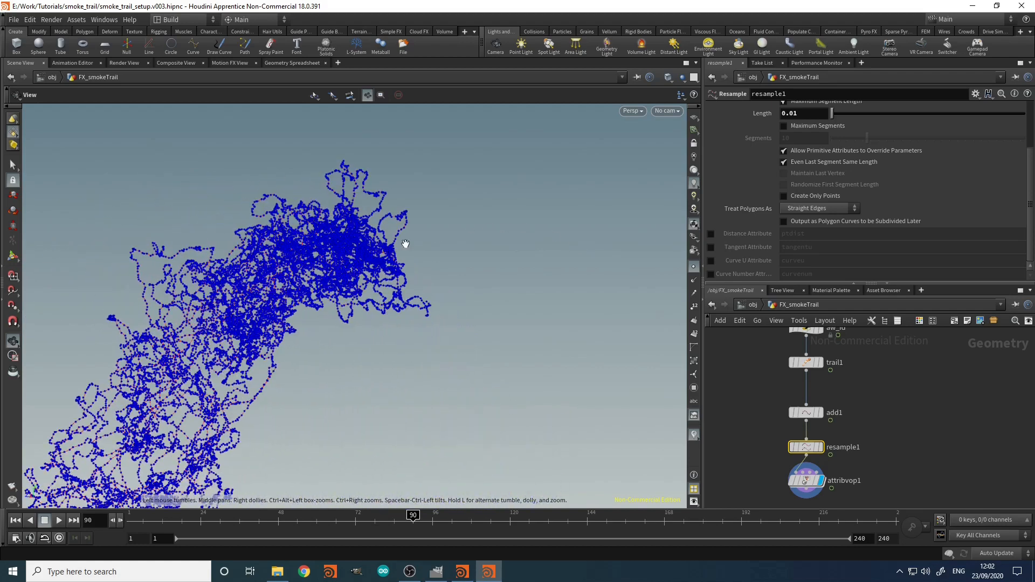
Step: Turn off the point display and show all objects in the viewport
click(695, 267)
drag(660, 281, 410, 208)
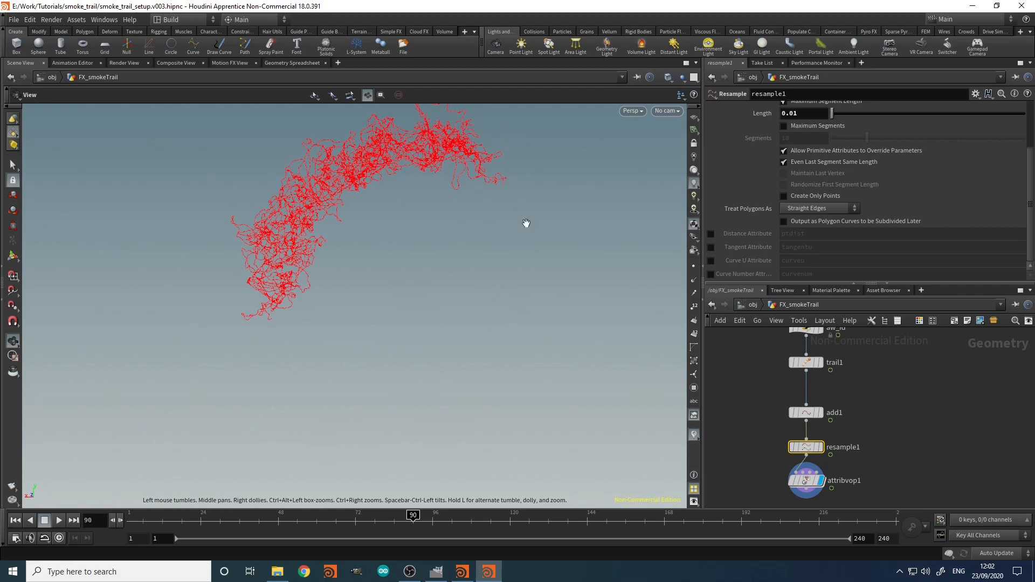
click(682, 77)
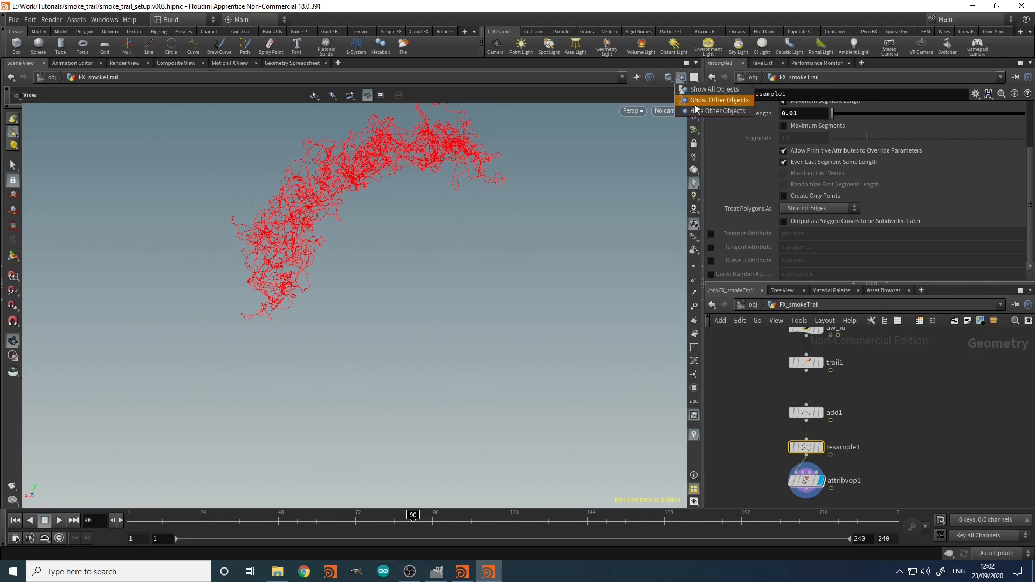
click(703, 94)
drag(502, 269, 617, 428)
Step: Scrub the timeline to frame 145 and examine the noisy trail behind the rock
drag(155, 522, 590, 571)
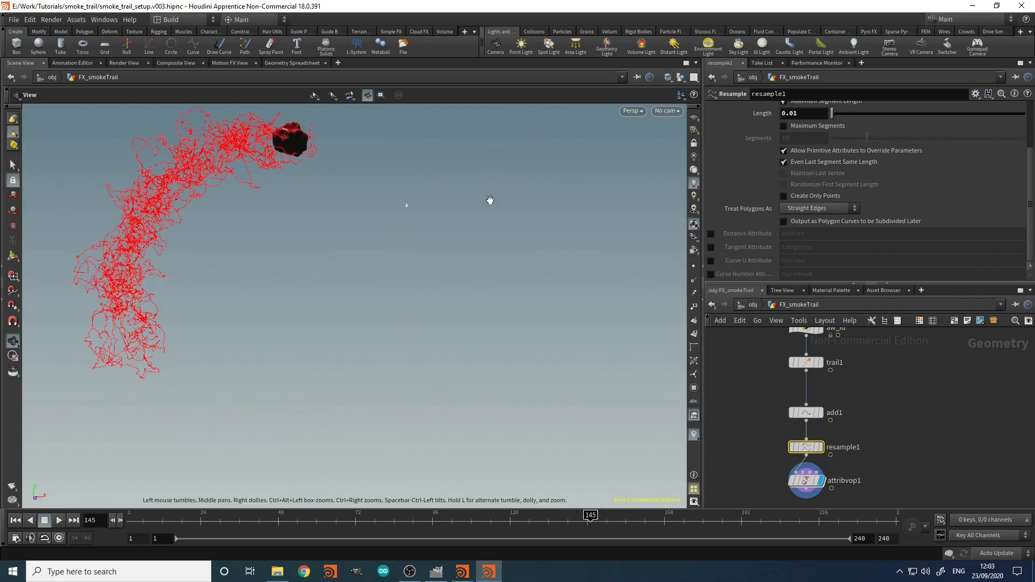
middle_drag(489, 199, 565, 206)
right_drag(573, 211, 510, 231)
Step: Enable the Curve U Attribute curveu on the Resample node and sort the Geometry Spreadsheet by curveu
middle_drag(928, 464, 921, 421)
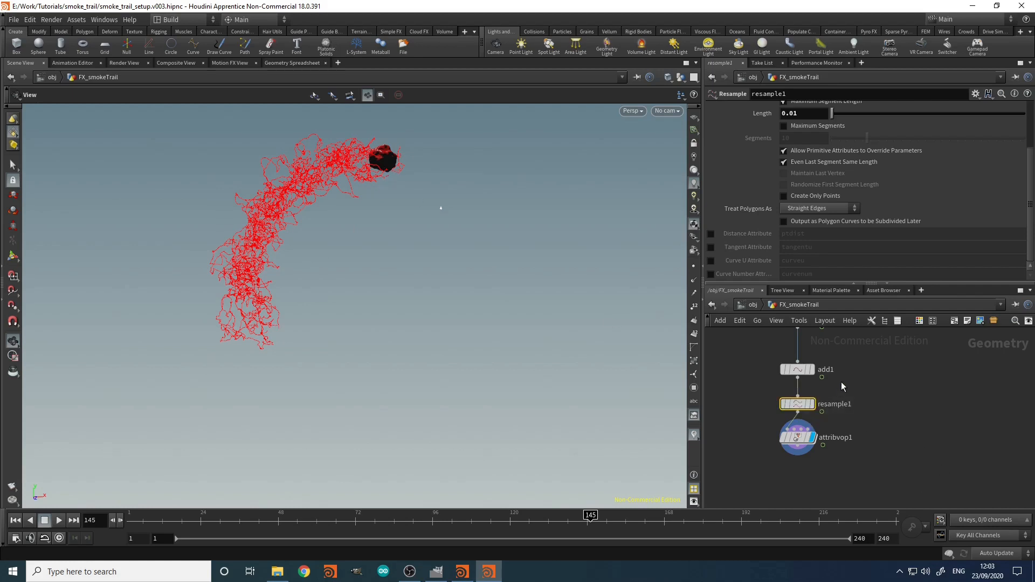
click(711, 261)
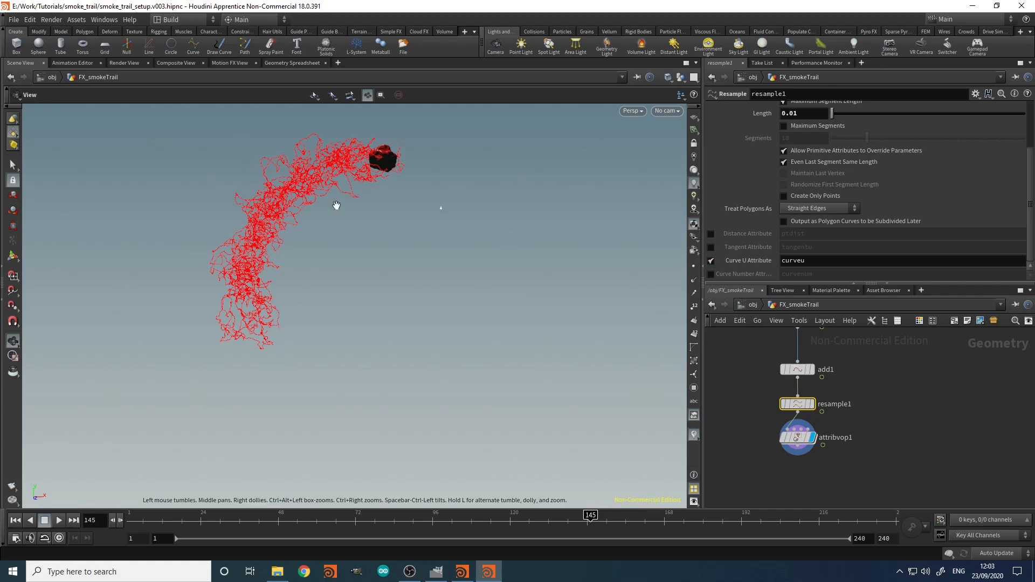
click(306, 63)
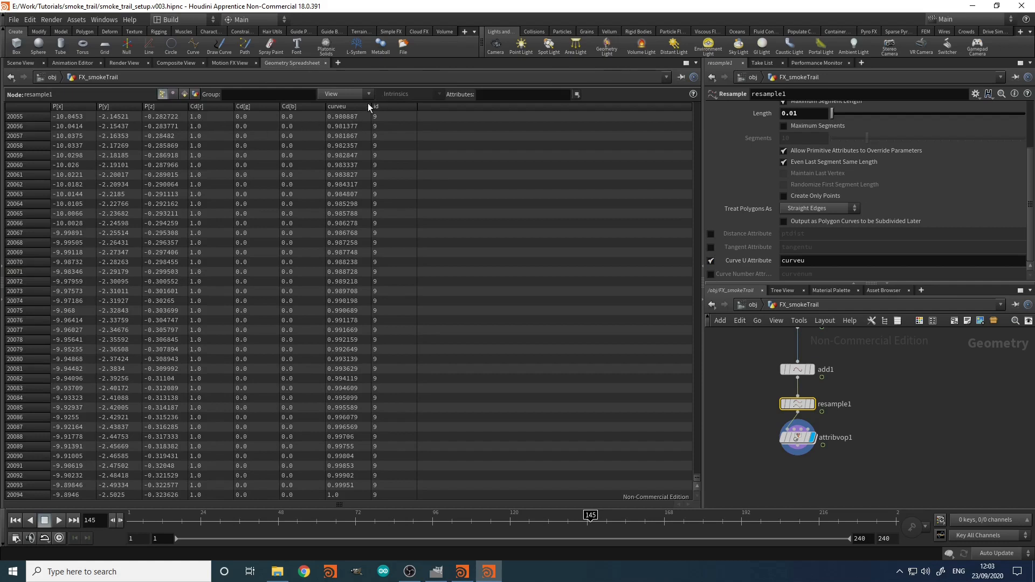
click(351, 106)
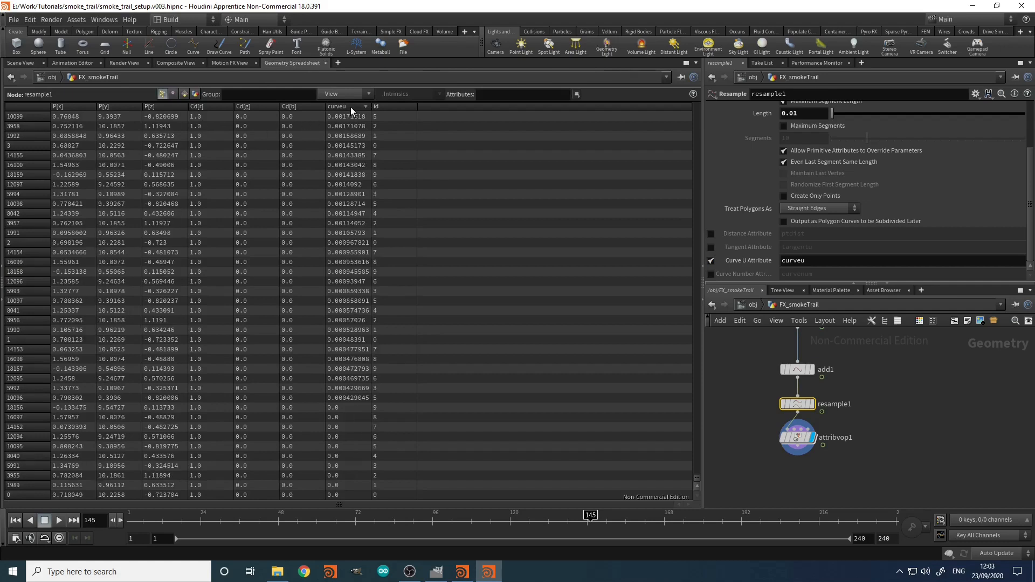
Step: Add a Bind node inside the Attribute VOP network and set its Name to curveu
click(17, 64)
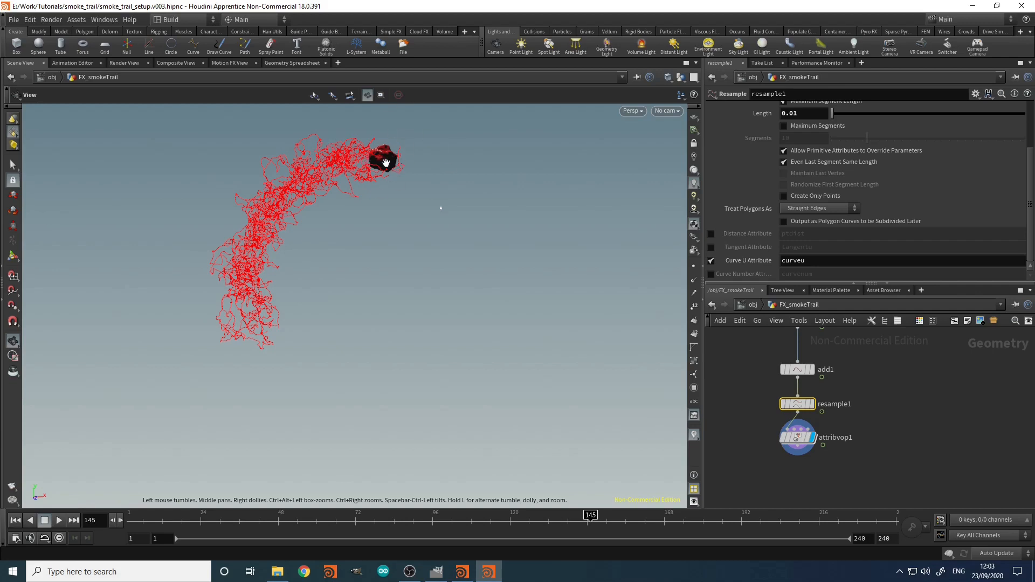
double_click(805, 444)
scroll(825, 451, down, 3)
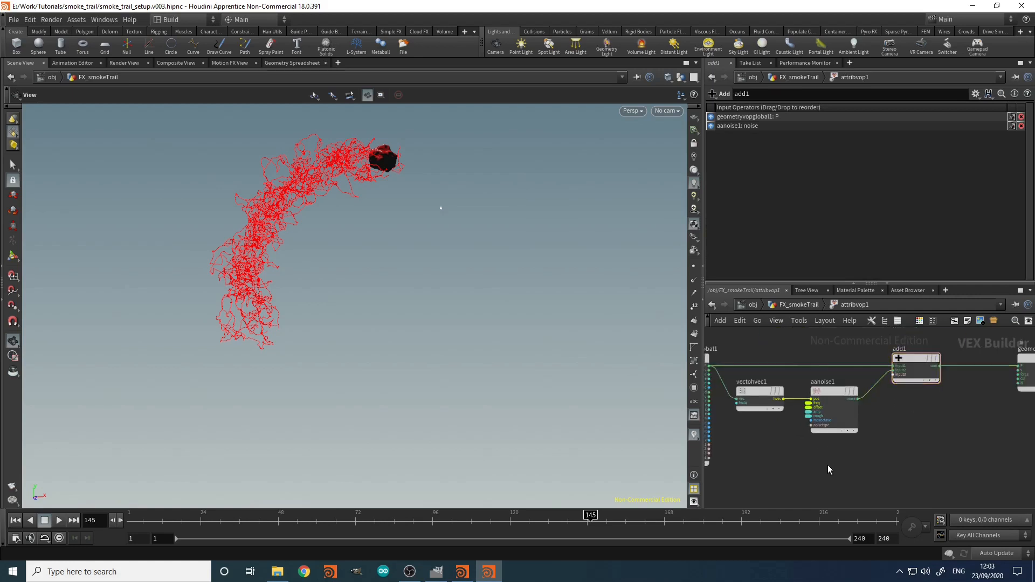
key(Tab)
text(bind)
key(Return)
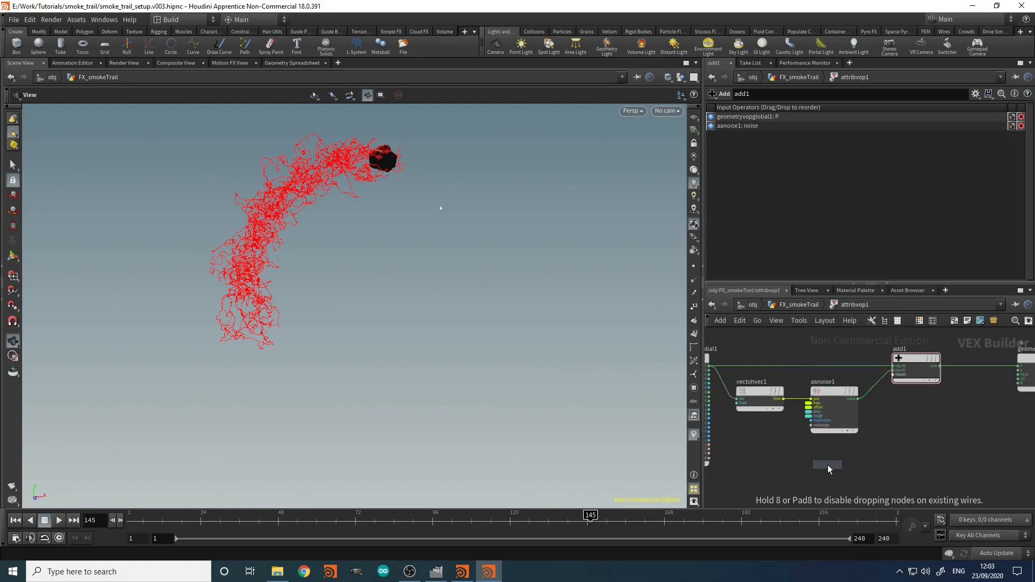
click(828, 469)
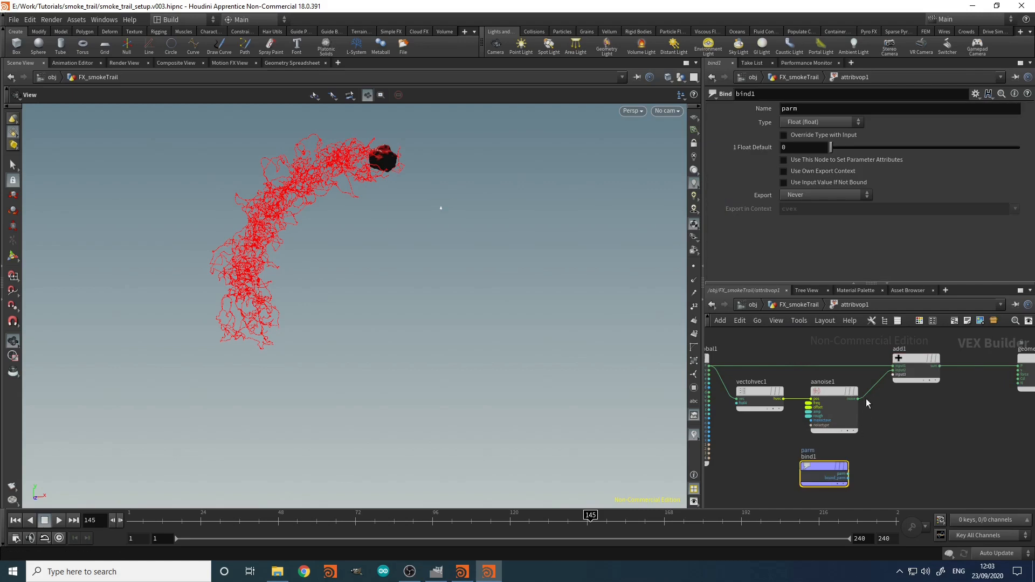
double_click(840, 109)
text(curveu)
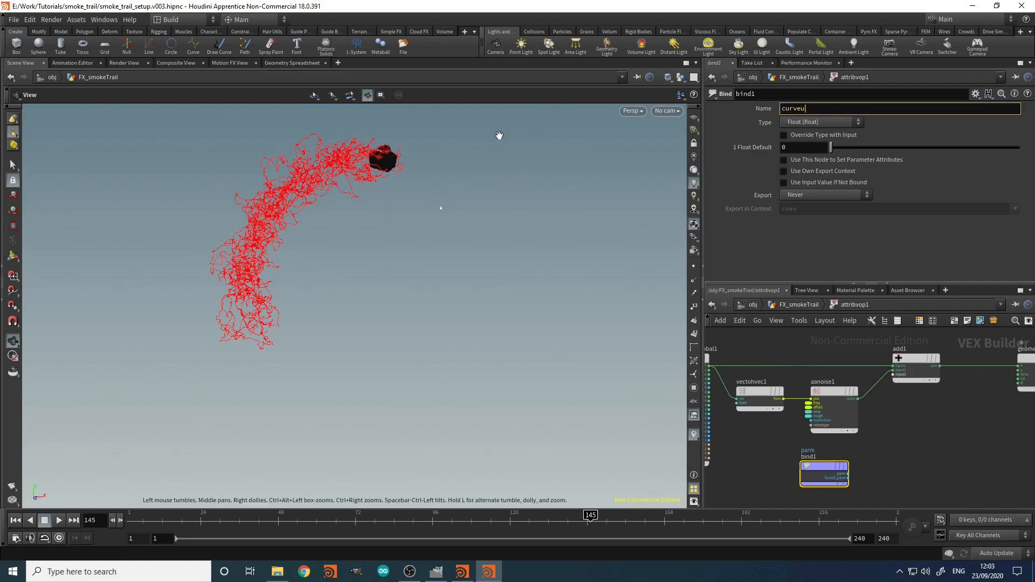
key(Return)
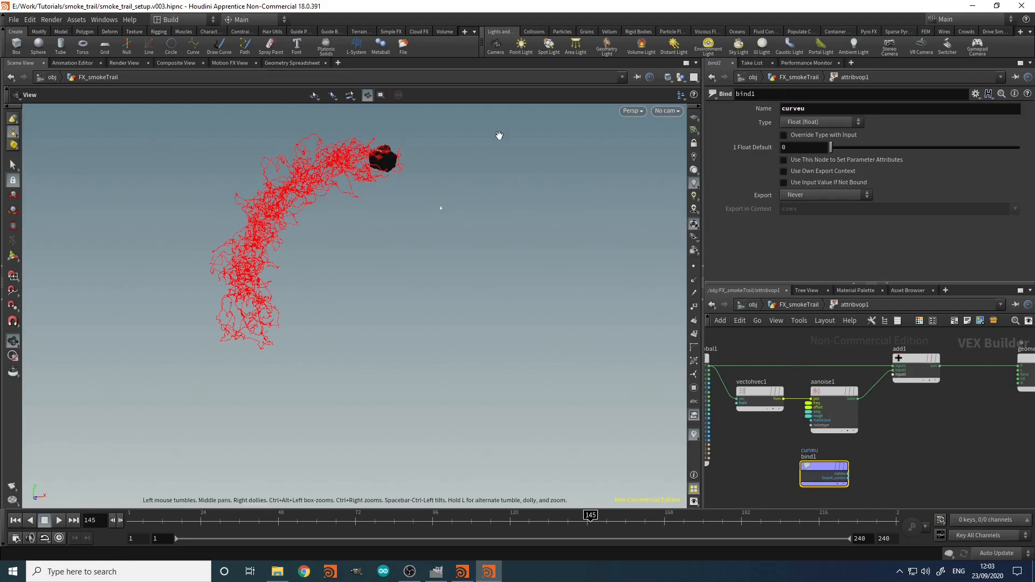
Step: Move the Add and geometry output nodes farther from the noise node, and check the Bind node's data type
middle_drag(919, 439, 883, 419)
scroll(884, 419, down, 2)
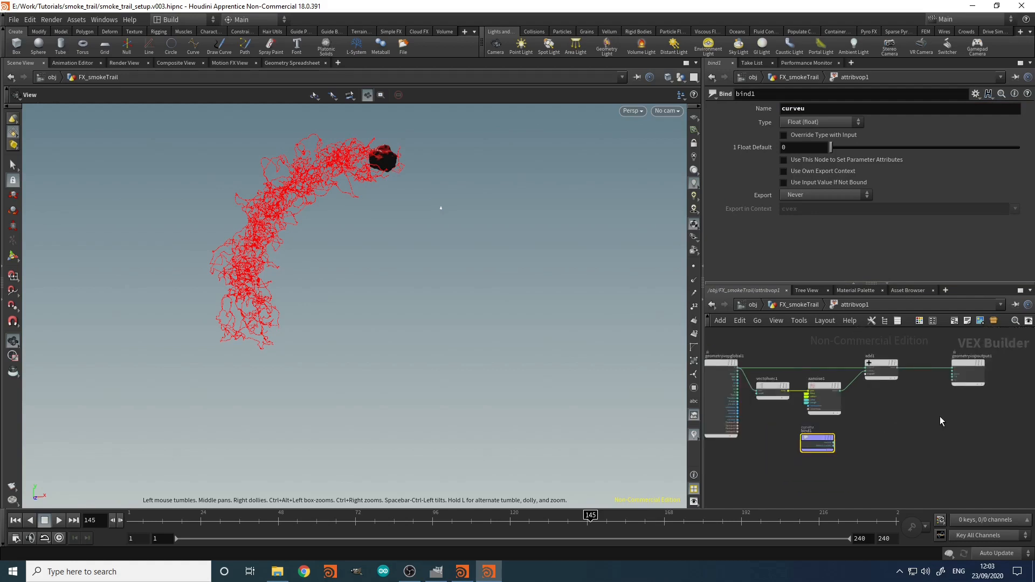
middle_drag(966, 422, 935, 430)
drag(941, 423, 882, 374)
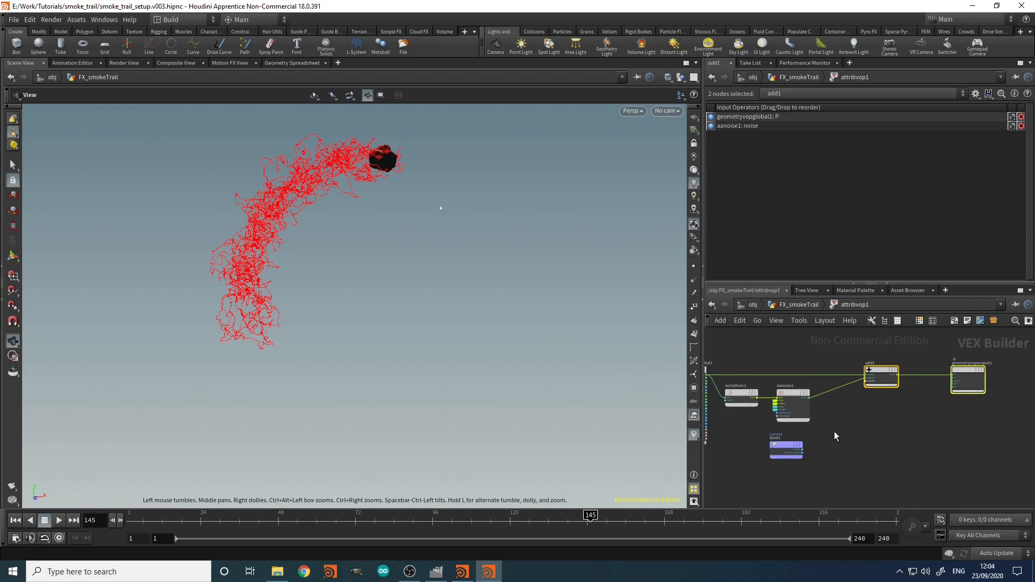
click(787, 450)
click(807, 123)
click(808, 126)
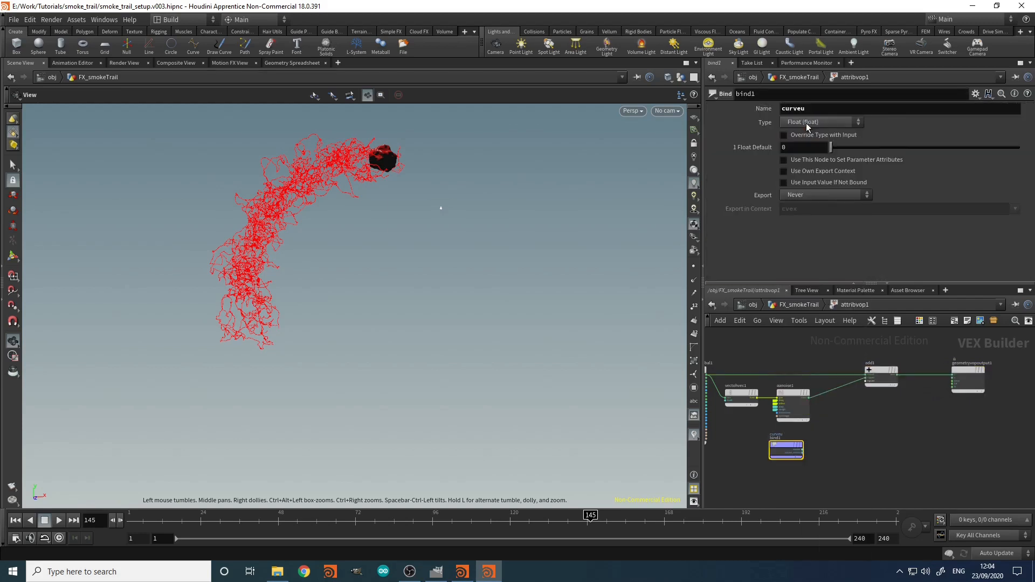
Step: Insert a Multiply node on the wire between the anti-aliased noise and the Add node
click(868, 433)
key(Tab)
text(mul)
key(Return)
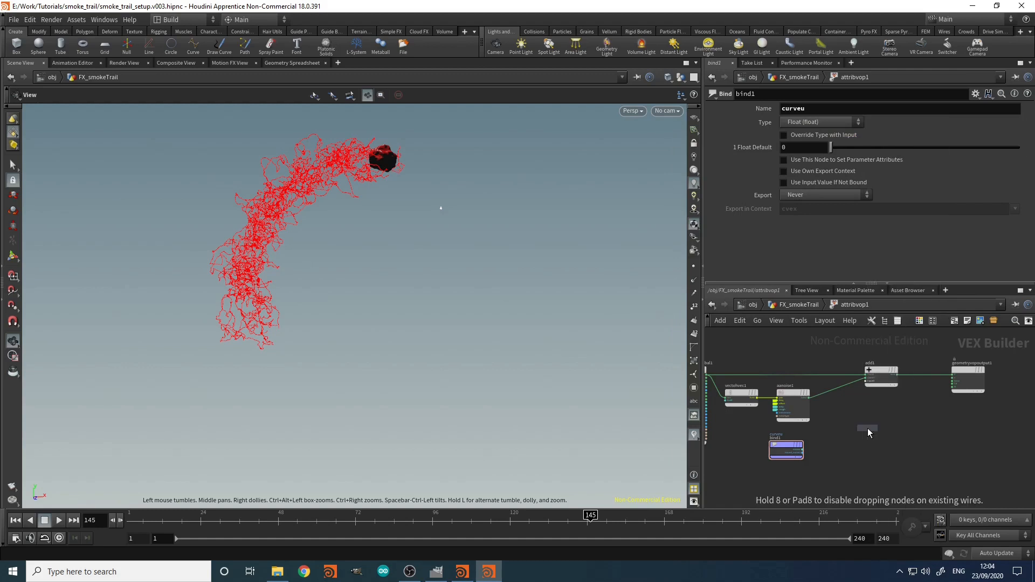
click(848, 386)
mouse_move(858, 381)
mouse_down()
mouse_move(855, 405)
mouse_move(858, 392)
mouse_up()
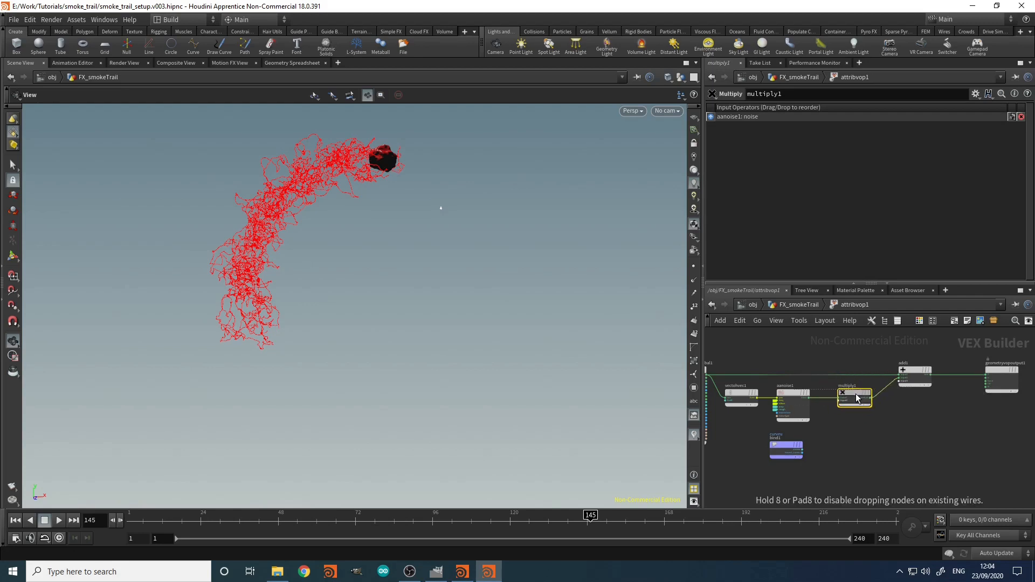
Step: Connect the Bind node's curveu output to the Multiply node's second input
scroll(840, 411, up, 5)
click(838, 376)
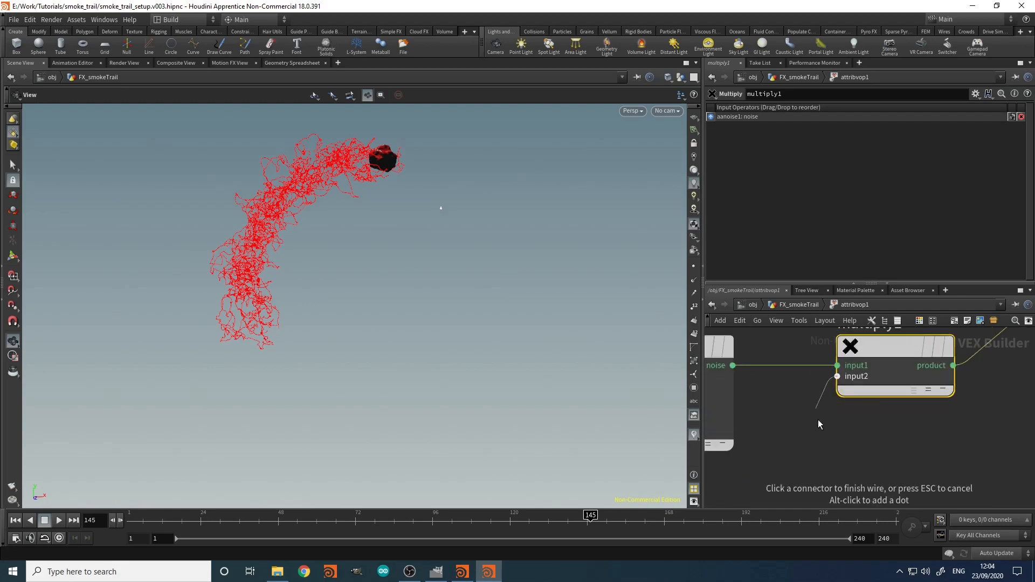
scroll(817, 431, down, 5)
click(805, 390)
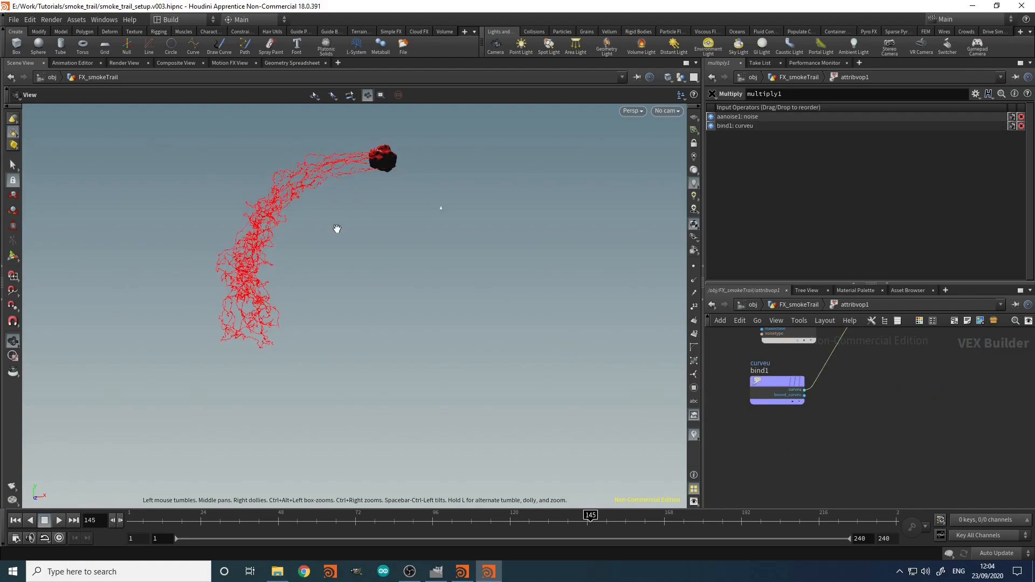
Step: Inspect the noise falloff along the trail near the rock and scrub the timeline to frame 127
right_drag(357, 220, 402, 155)
middle_drag(349, 172, 319, 222)
right_drag(313, 219, 441, 144)
drag(441, 144, 393, 153)
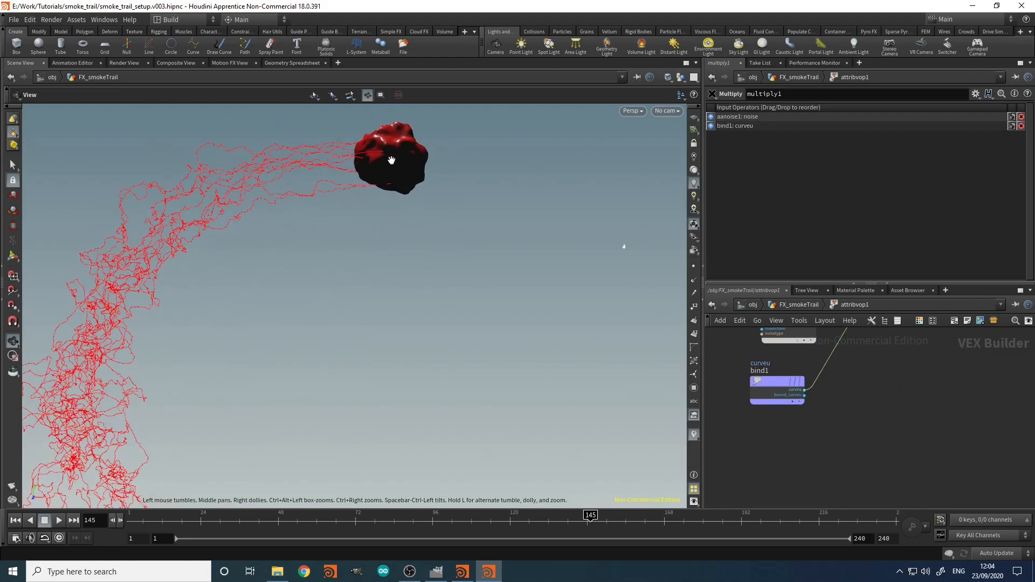
drag(396, 171, 245, 219)
drag(478, 290, 420, 307)
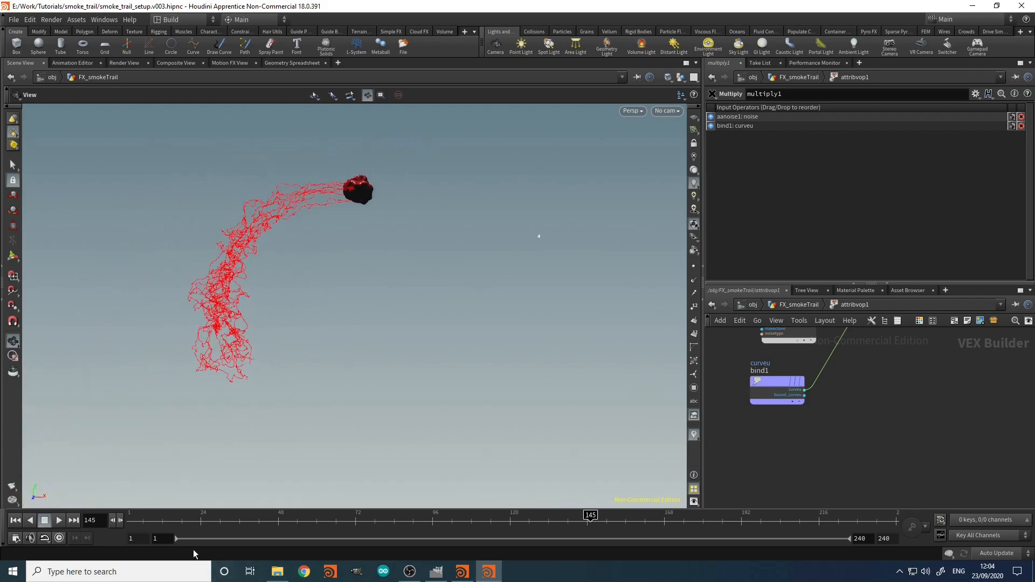
drag(180, 521, 534, 557)
Step: Insert a Ramp Parameter node on the wire between the curveu Bind node and the Multiply node
mouse_move(872, 423)
middle_down()
mouse_move(848, 418)
mouse_move(858, 423)
middle_up()
key(Tab)
text(ram)
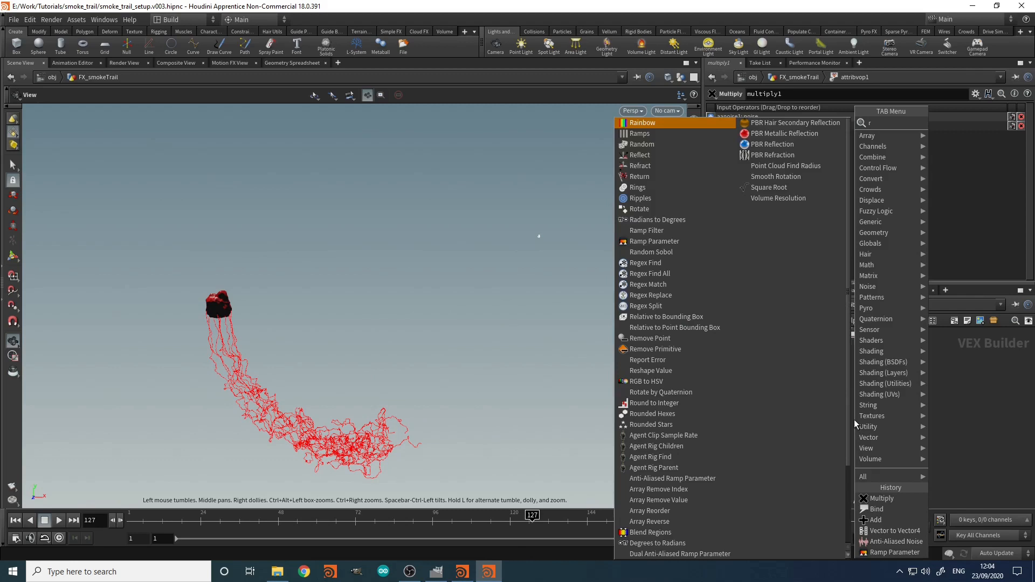
key(Down)
key(Down)
key(Return)
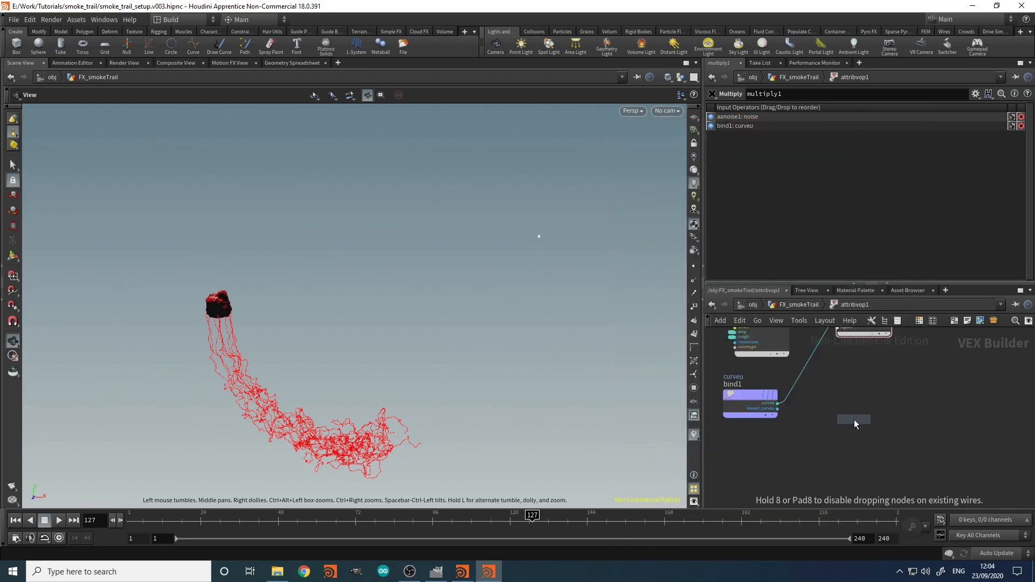
click(801, 373)
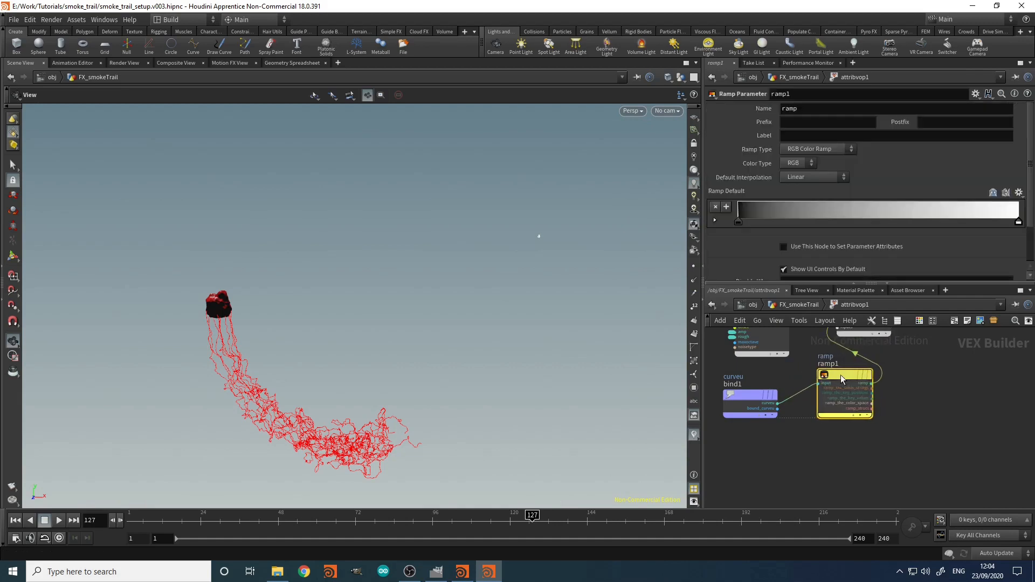
Step: Rearrange the Bind and Ramp Parameter nodes side by side below the noise node
drag(840, 374, 822, 396)
drag(871, 466, 723, 390)
drag(833, 397, 802, 395)
middle_drag(880, 417, 960, 437)
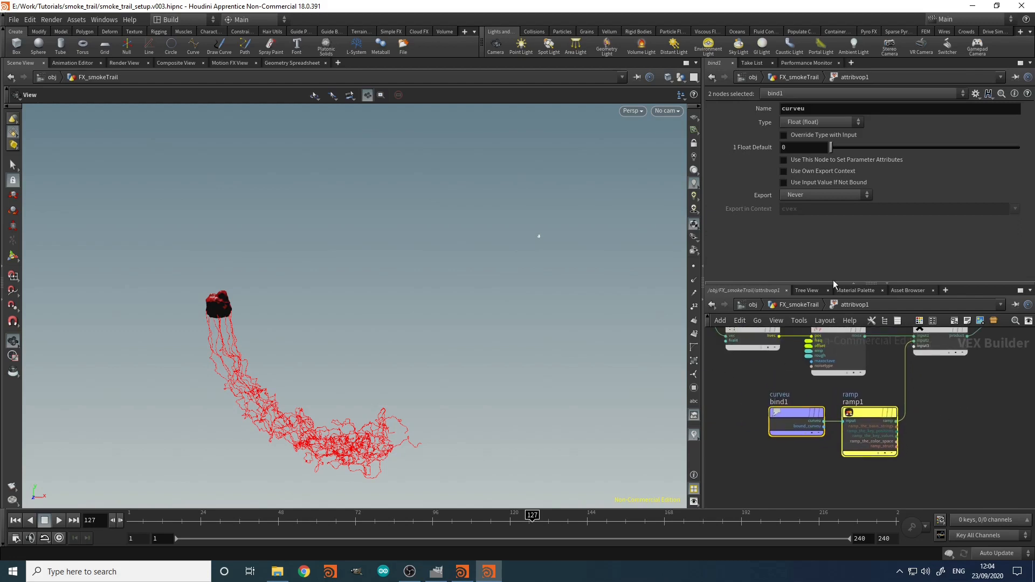
Step: Name the ramp parameter curveu_ramp, label it Curveu Ramp and set its Ramp Type to Spline Ramp (float)
click(870, 432)
click(783, 107)
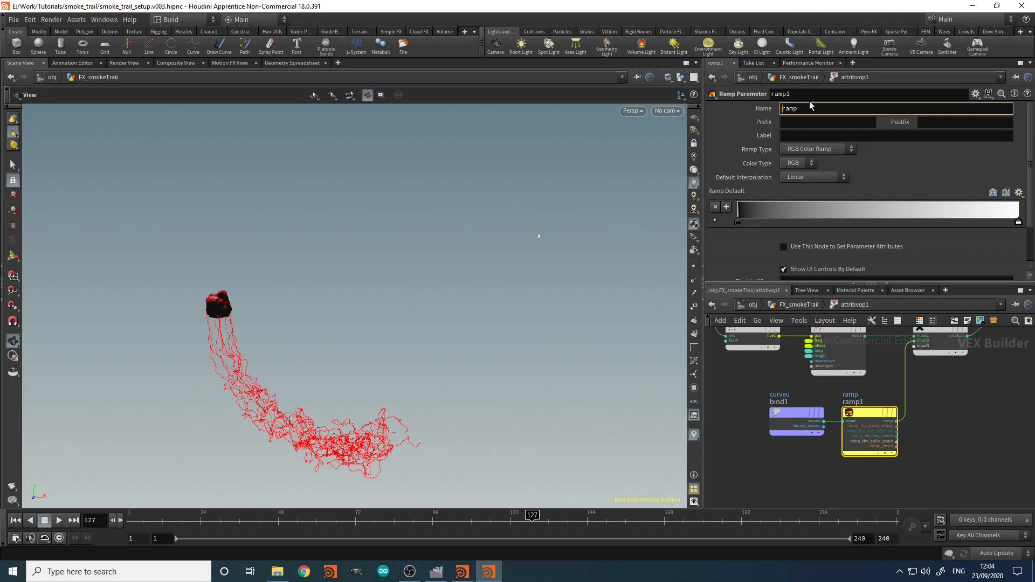
text(curveu_)
key(Tab)
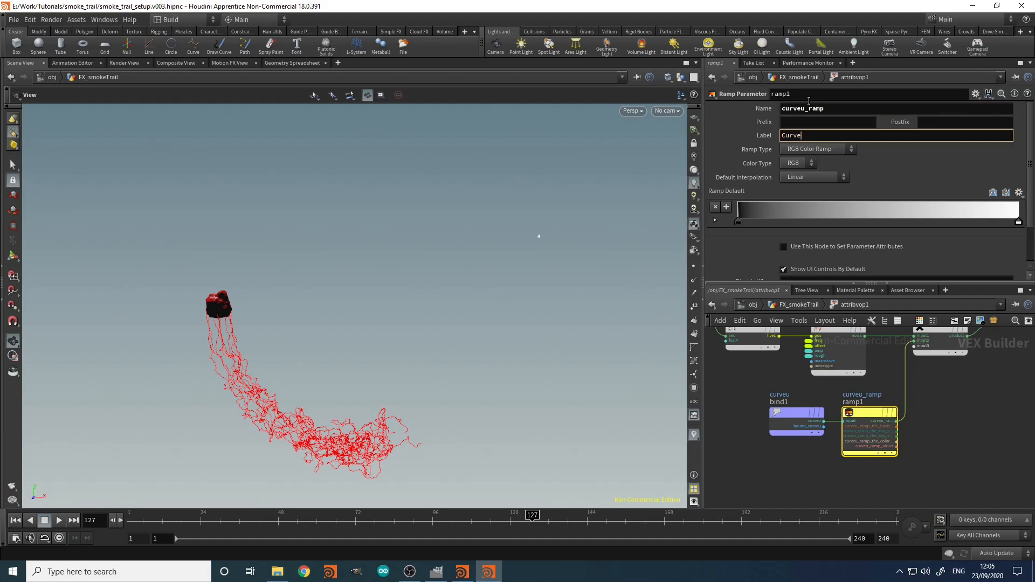
text(Curveu Ramp)
key(Return)
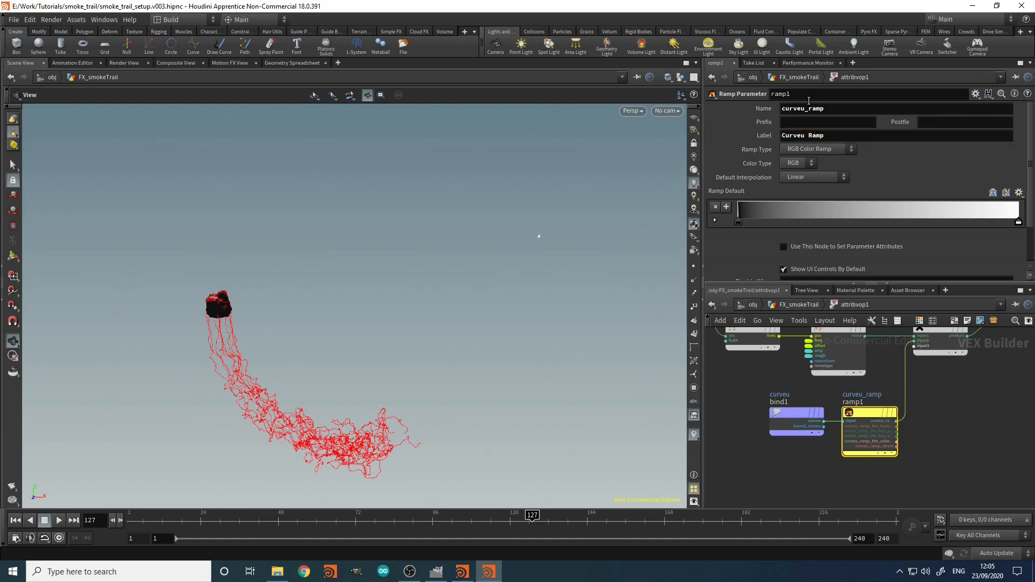
click(826, 150)
click(816, 170)
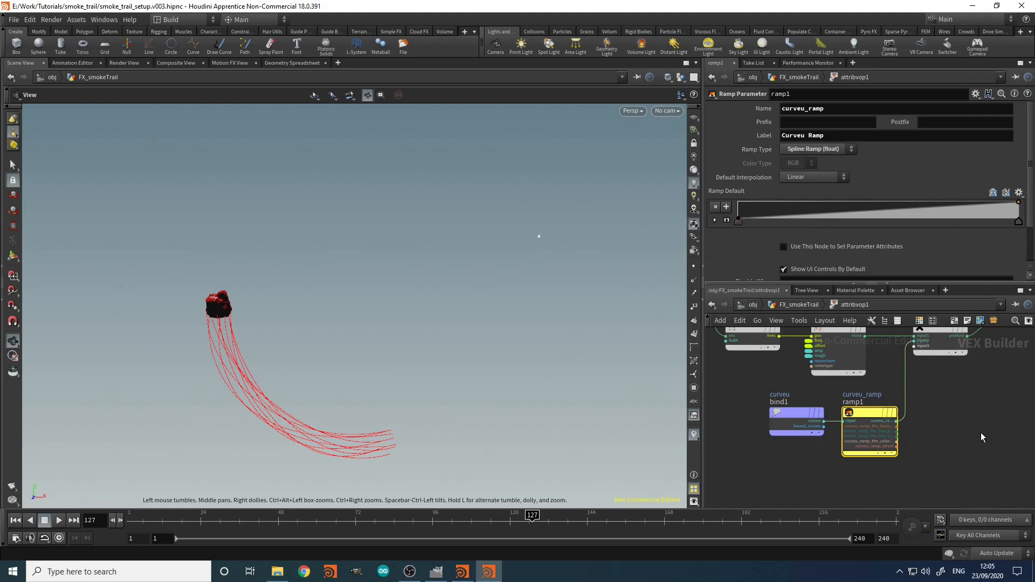
Step: Reset the Attribute VOP's Curveu Ramp to its default and add points at about 0.088 with value 0 and about 0.679 with value 1
key(u)
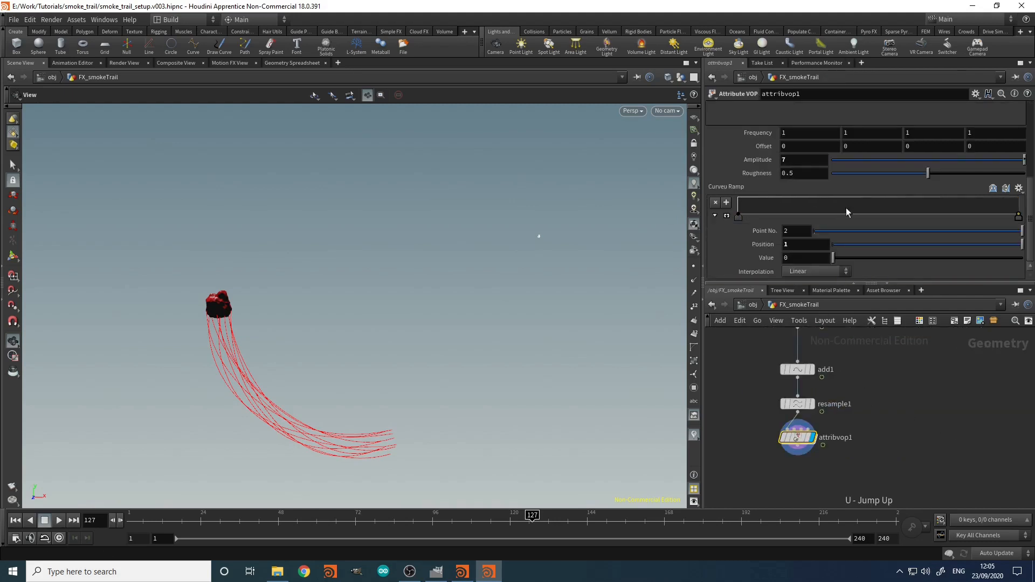
ctrl+middle_click(734, 184)
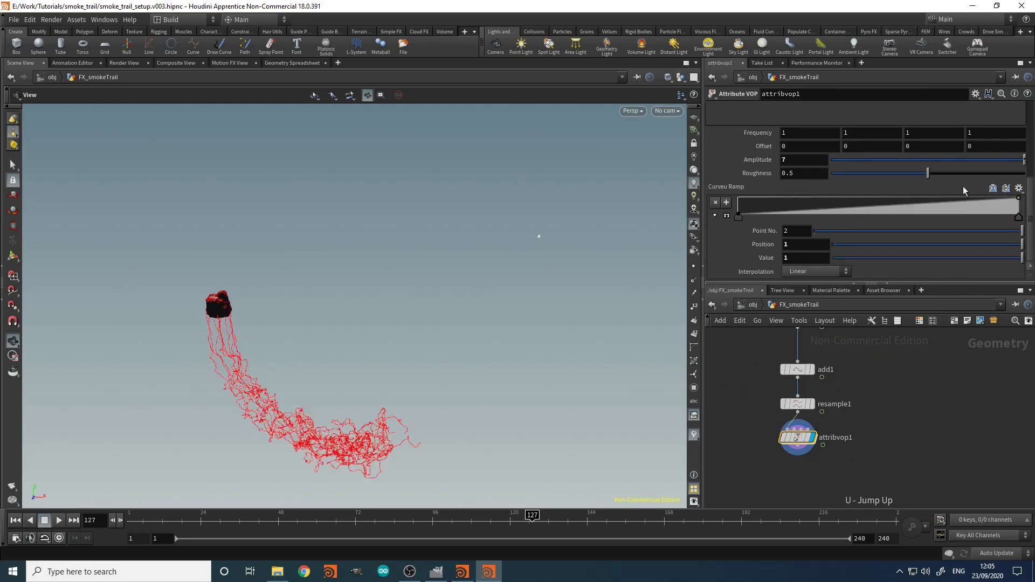
click(939, 201)
drag(798, 213, 764, 218)
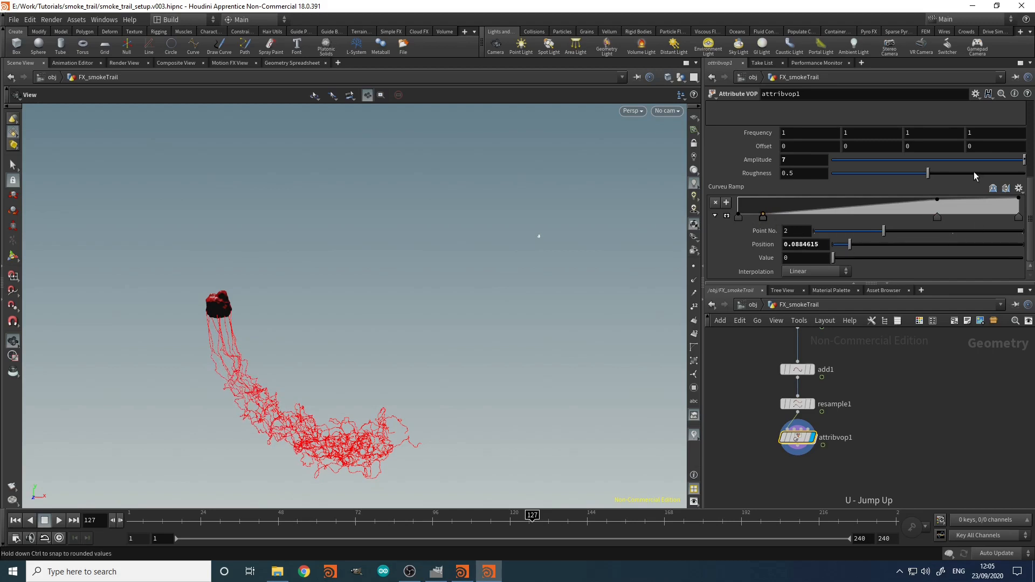
drag(938, 203, 929, 199)
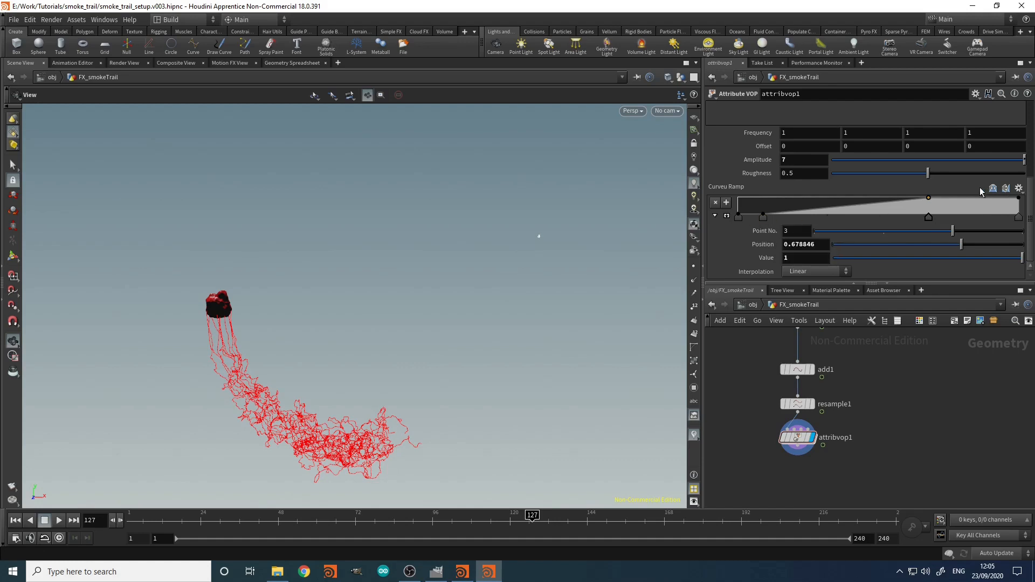
Step: Set the interpolation of all four Curveu Ramp points to B-Spline
click(738, 217)
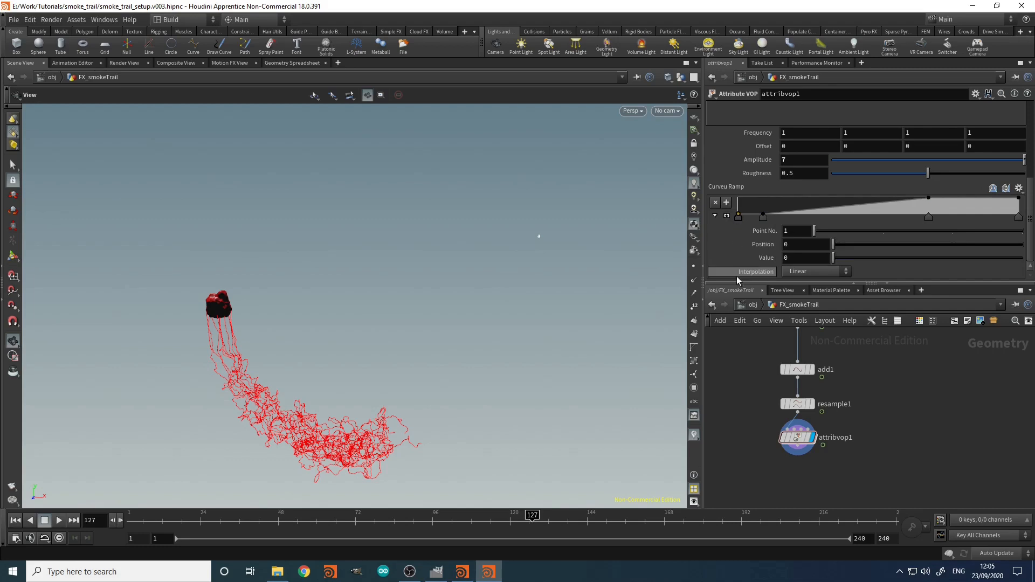
click(1020, 218)
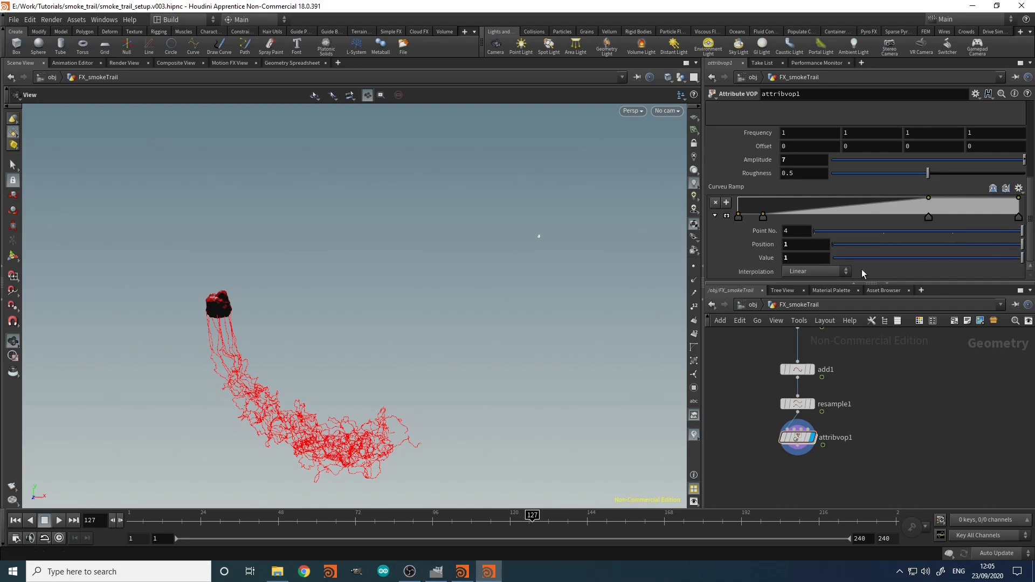
click(797, 272)
click(809, 337)
click(766, 219)
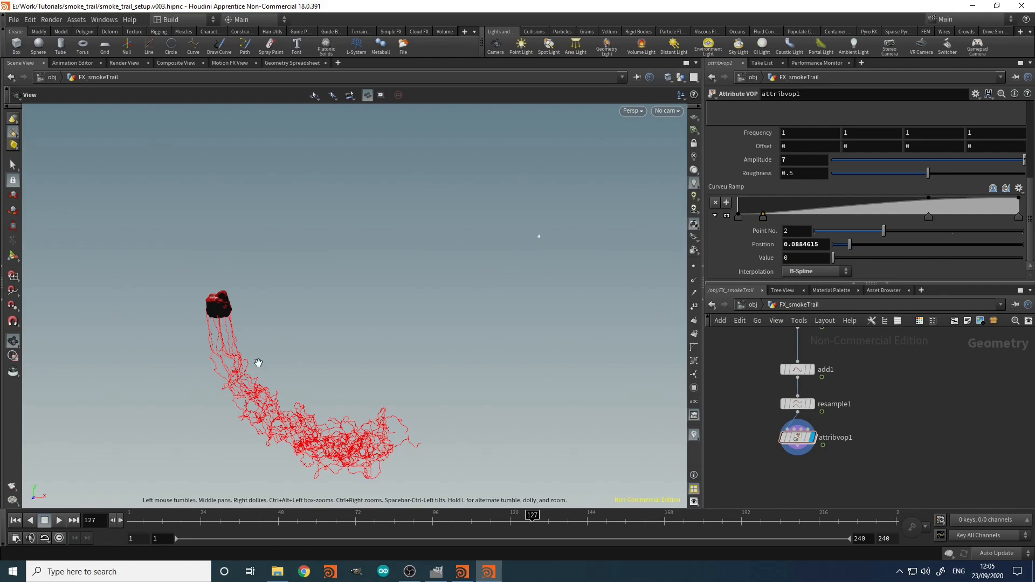
Step: Scrub the timeline to frame 81 and set the noise Roughness to 0
click(146, 519)
drag(146, 519, 384, 522)
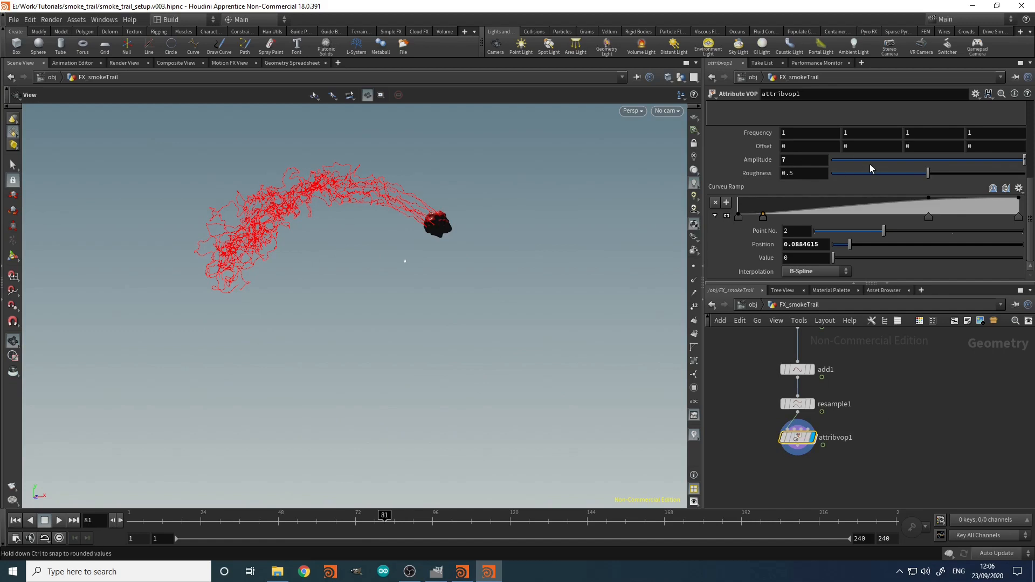
drag(925, 180, 823, 174)
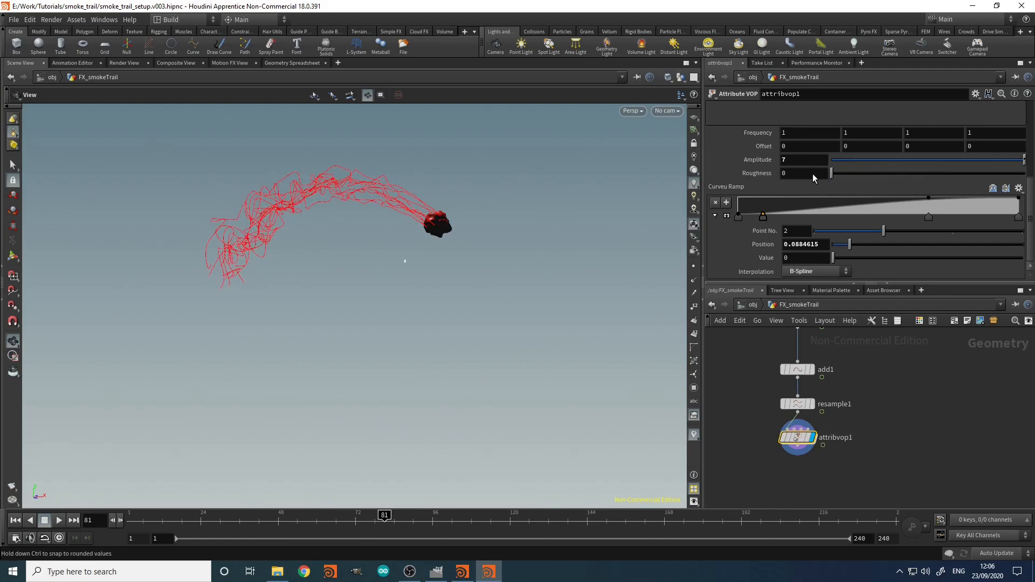
Step: Set all four noise Frequency values to 0.5 and scrub to frame 209 to review the trail's motion
drag(141, 517, 378, 516)
middle_drag(752, 143, 727, 137)
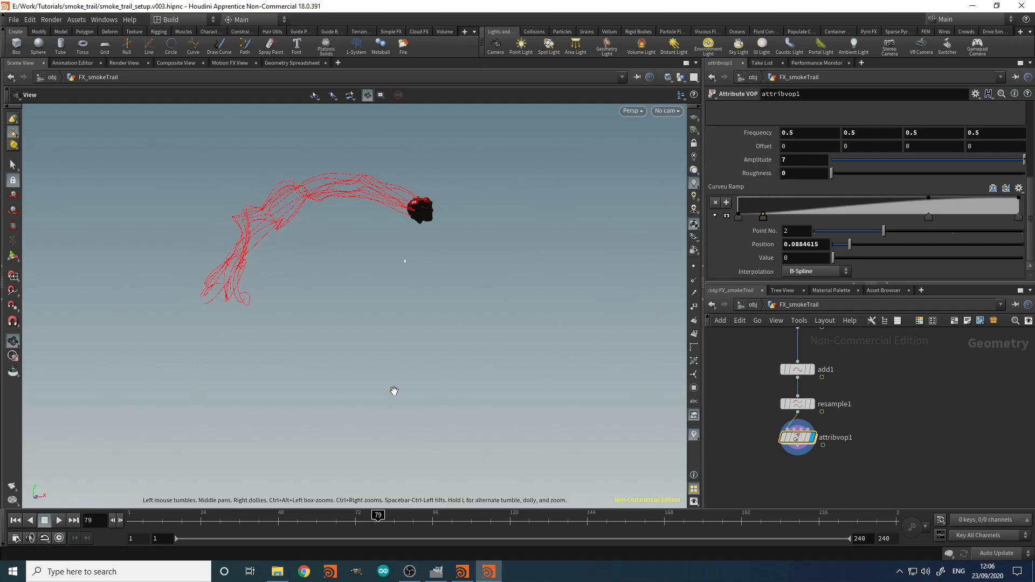
click(156, 519)
drag(170, 518, 798, 581)
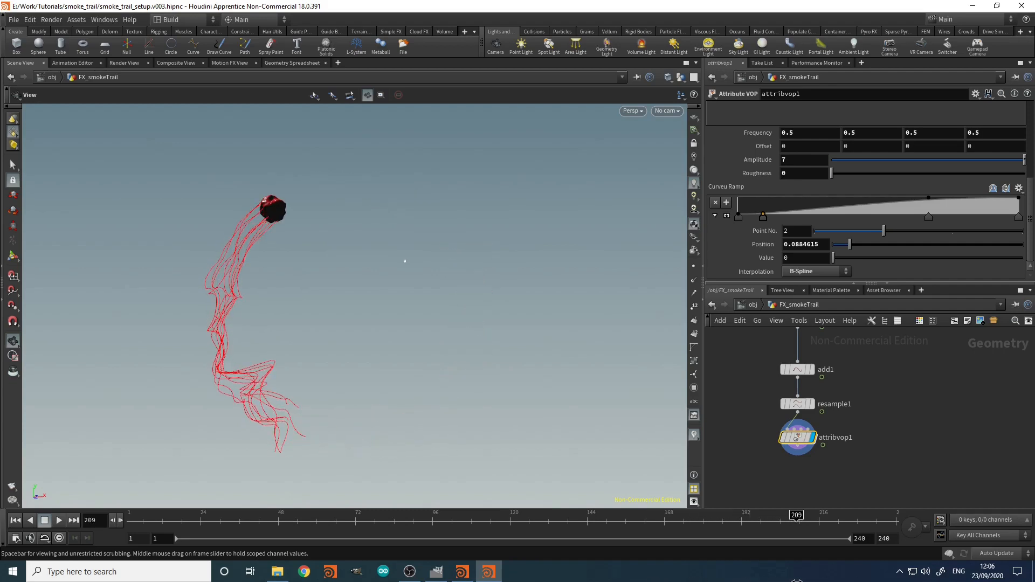
Step: Open the attribvop1 network and move the global parameters node away from vectohvec1 to make room for a new node
double_click(811, 436)
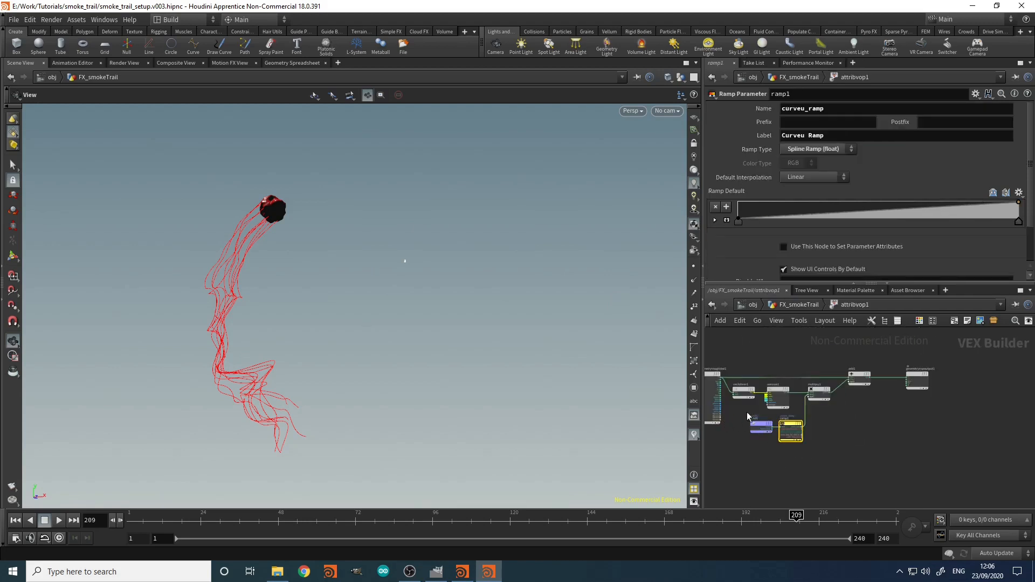
middle_drag(727, 432, 835, 438)
scroll(813, 380, up, 4)
drag(820, 380, 733, 377)
key(ctrl+z)
drag(821, 381, 734, 377)
scroll(862, 421, up, 4)
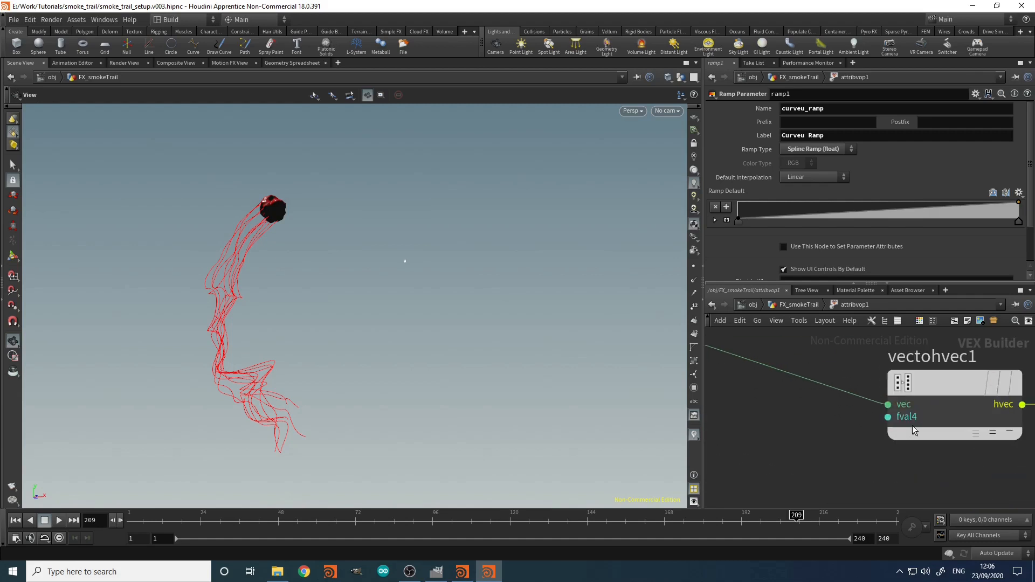
Step: Examine the vectohvec1 node's Fourth Component setting and the outputs available on the global parameters node
click(915, 393)
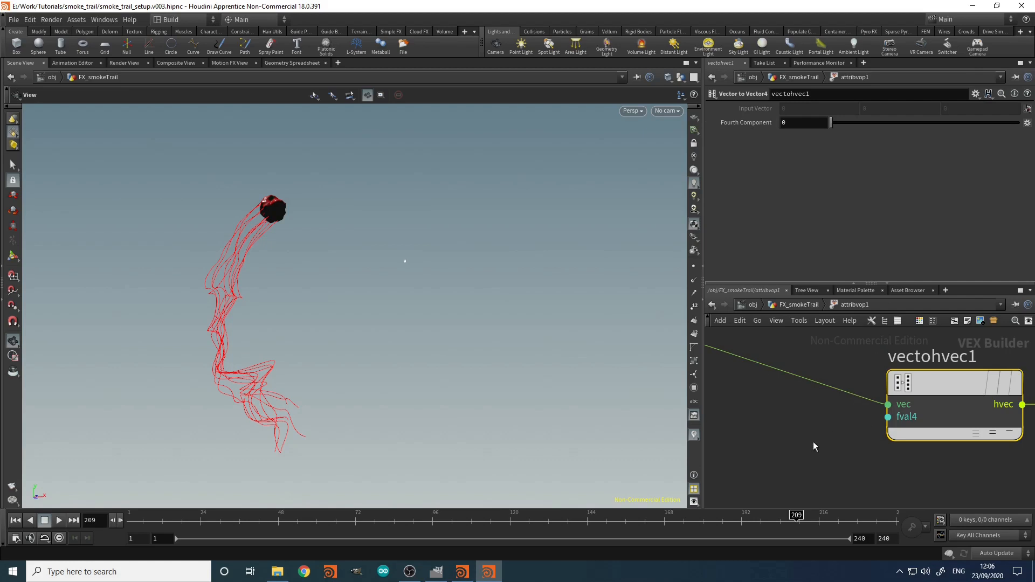
scroll(813, 442, down, 4)
scroll(840, 423, up, 3)
scroll(818, 422, down, 3)
scroll(779, 404, up, 2)
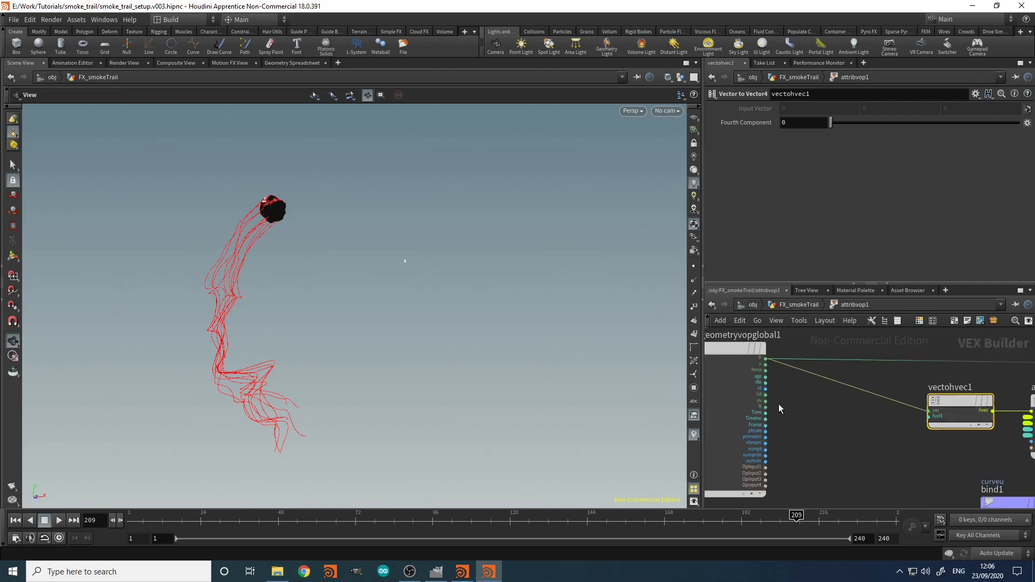
scroll(769, 394, up, 3)
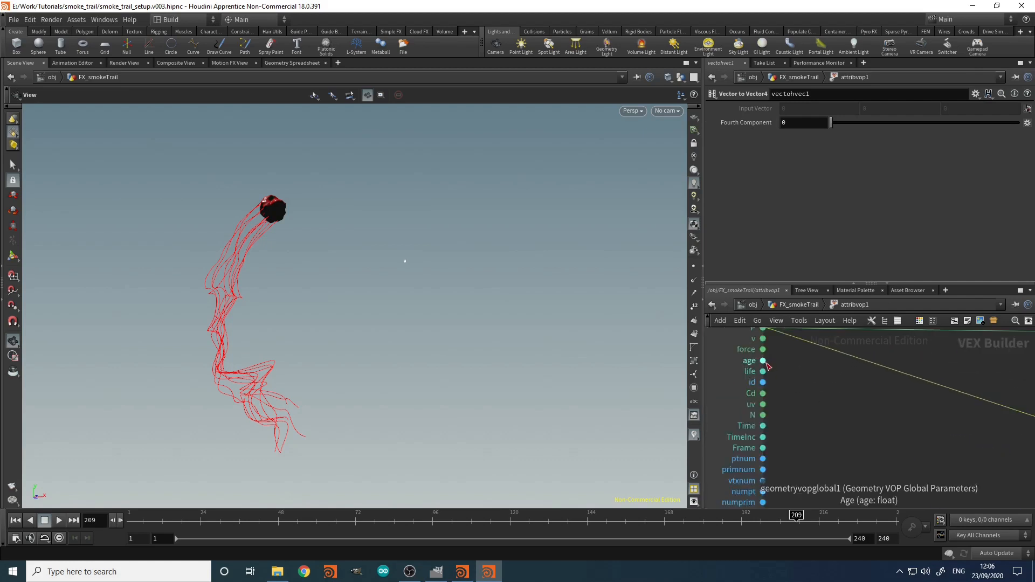
middle_drag(900, 434, 804, 384)
scroll(804, 384, down, 2)
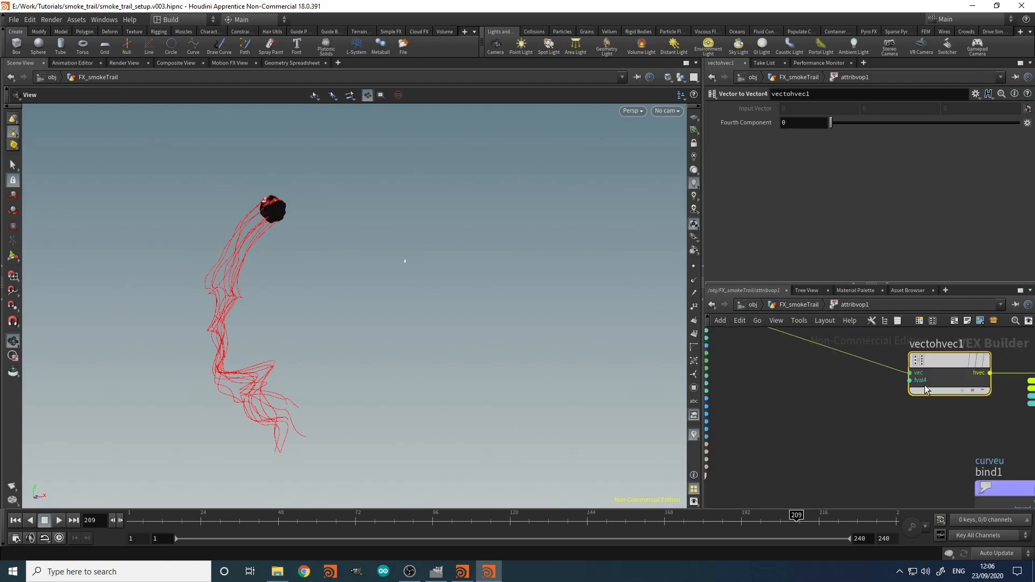
Step: Add a Multiply node between the global parameters node and vectohvec1
click(796, 404)
key(Tab)
text(mul)
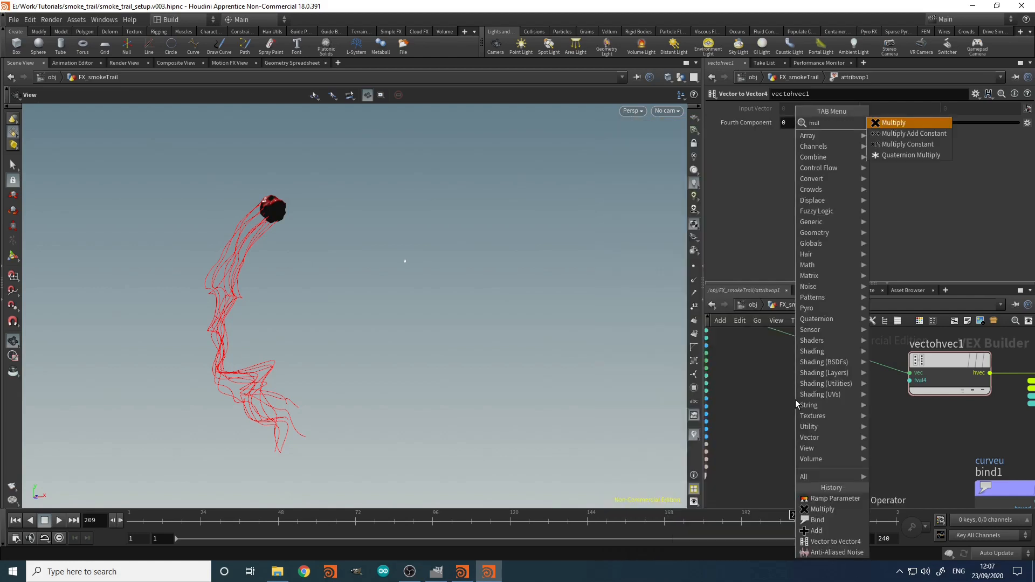
key(Return)
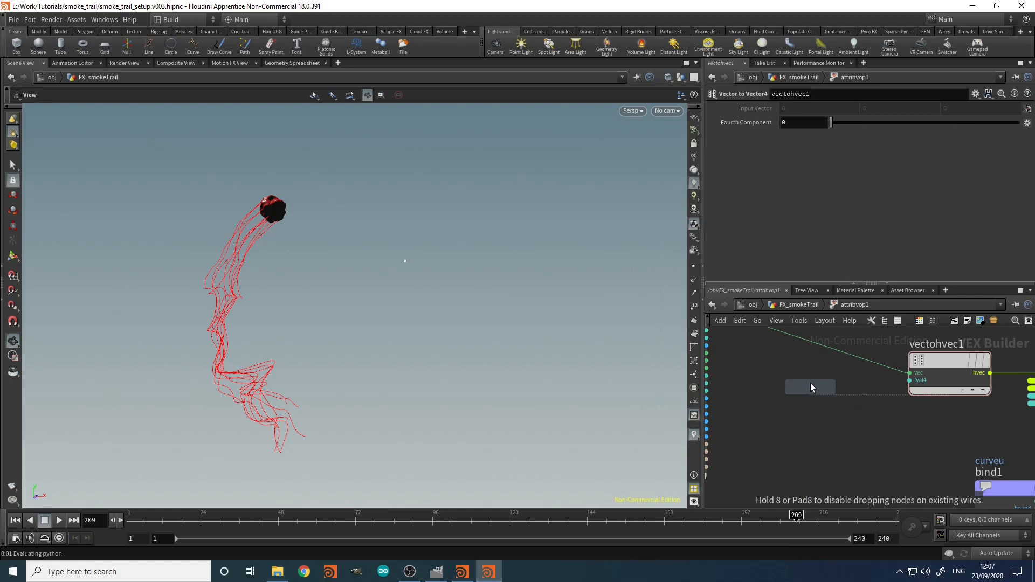
click(810, 383)
Step: Promote the new Multiply node's first input to a parameter named id_mult with the label ID Mult
scroll(776, 405, up, 1)
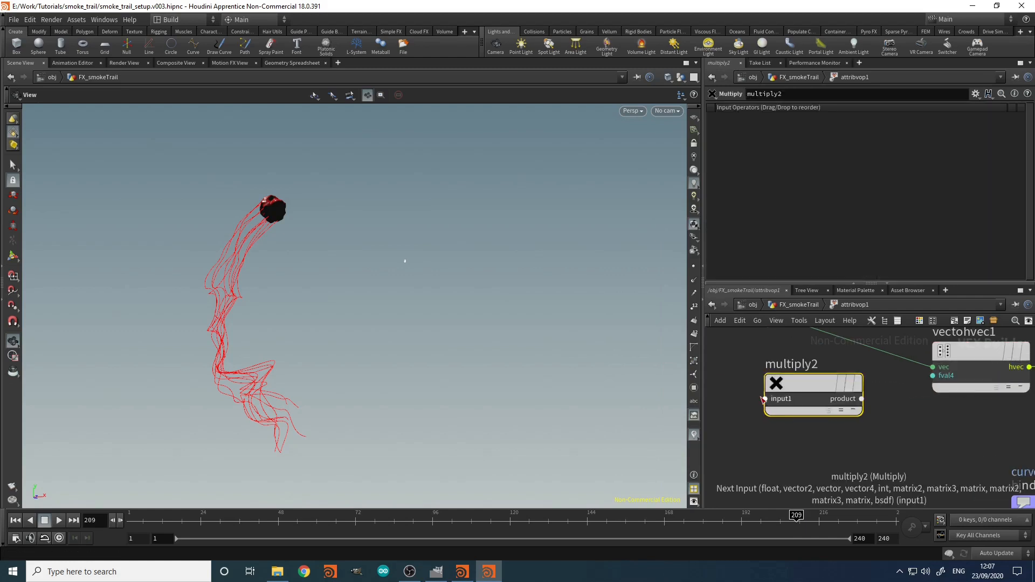
right_click(766, 402)
click(788, 384)
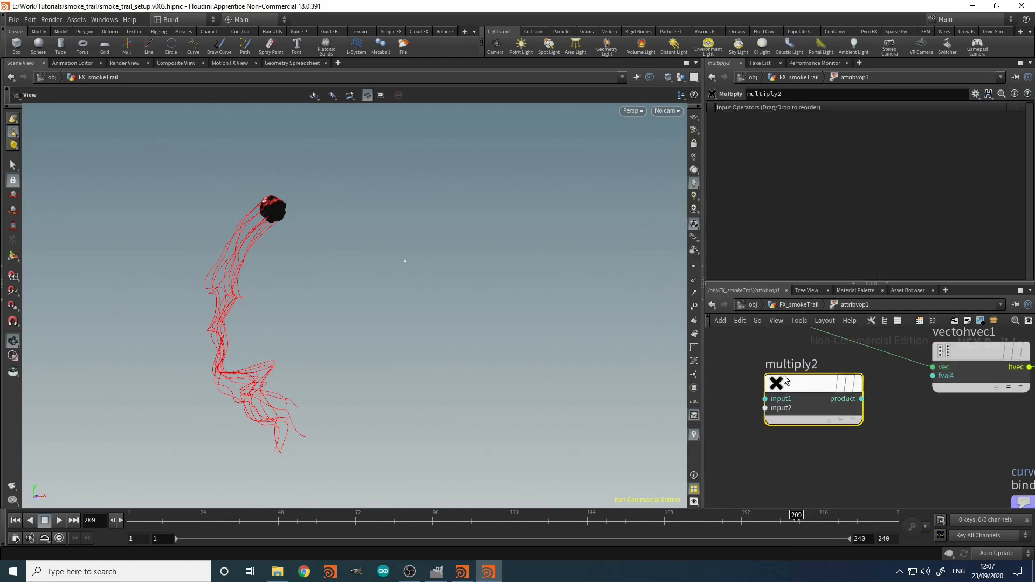
click(755, 399)
drag(810, 109, 718, 111)
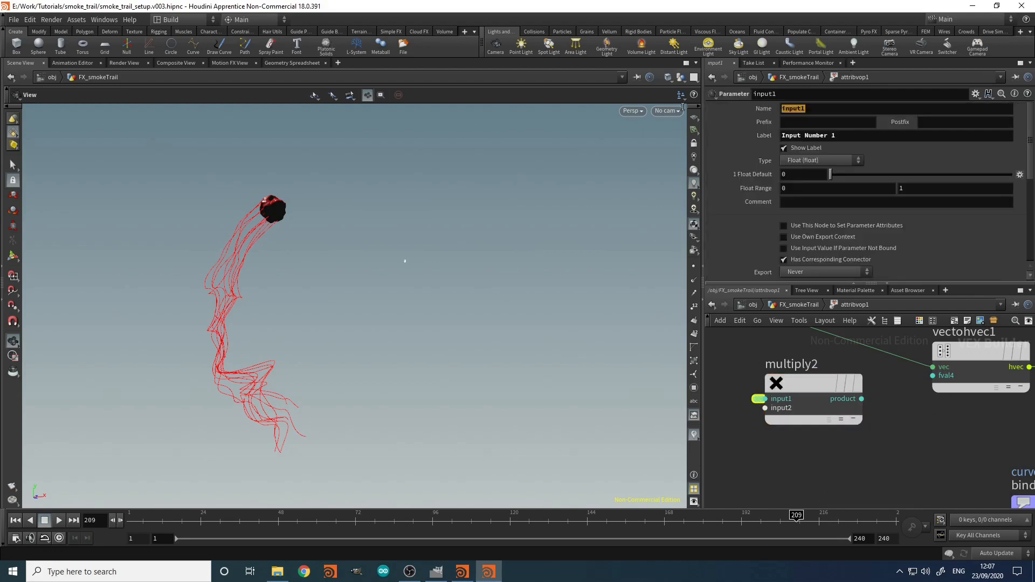
text(id_)
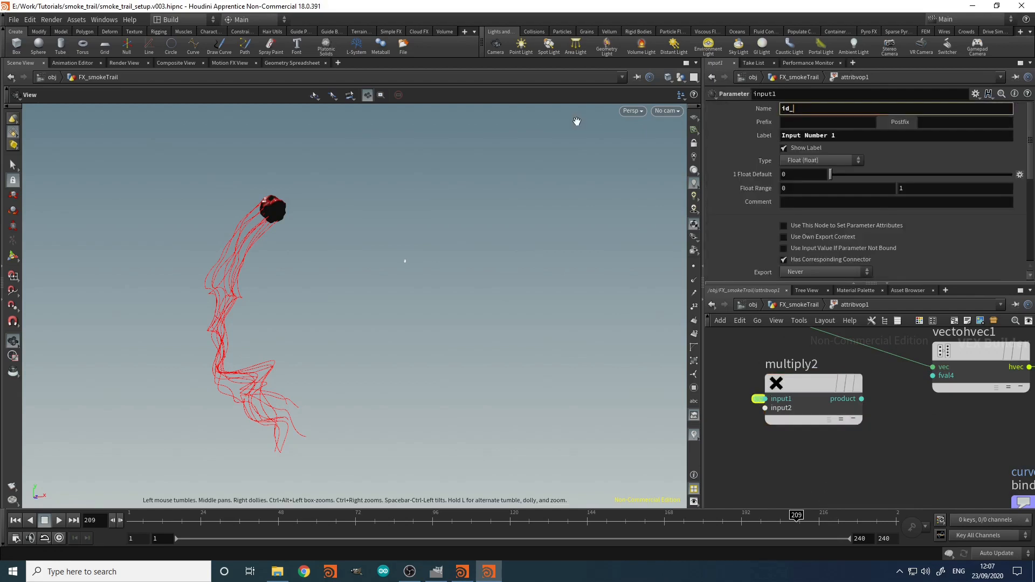
key(Tab)
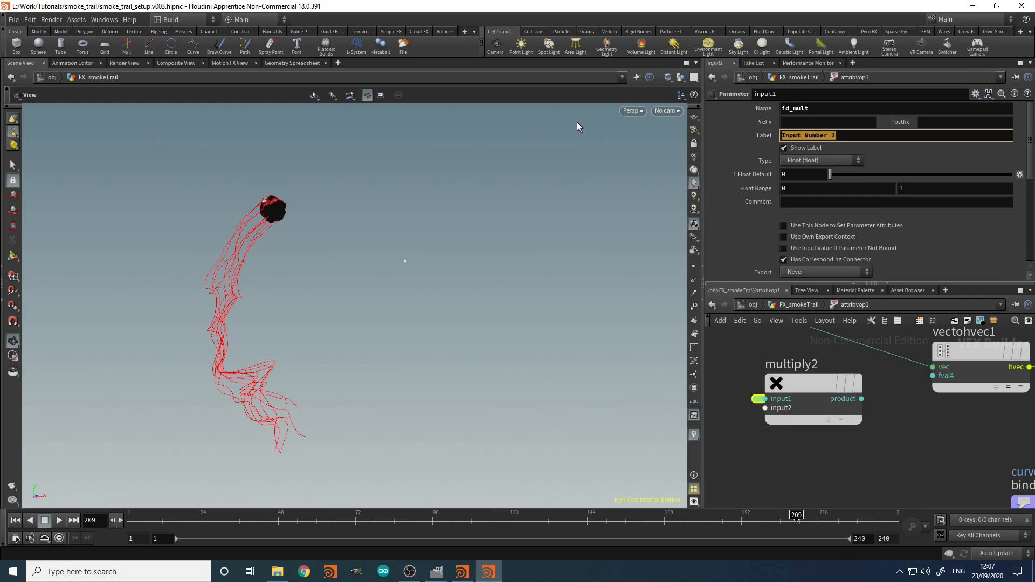
text(ID M)
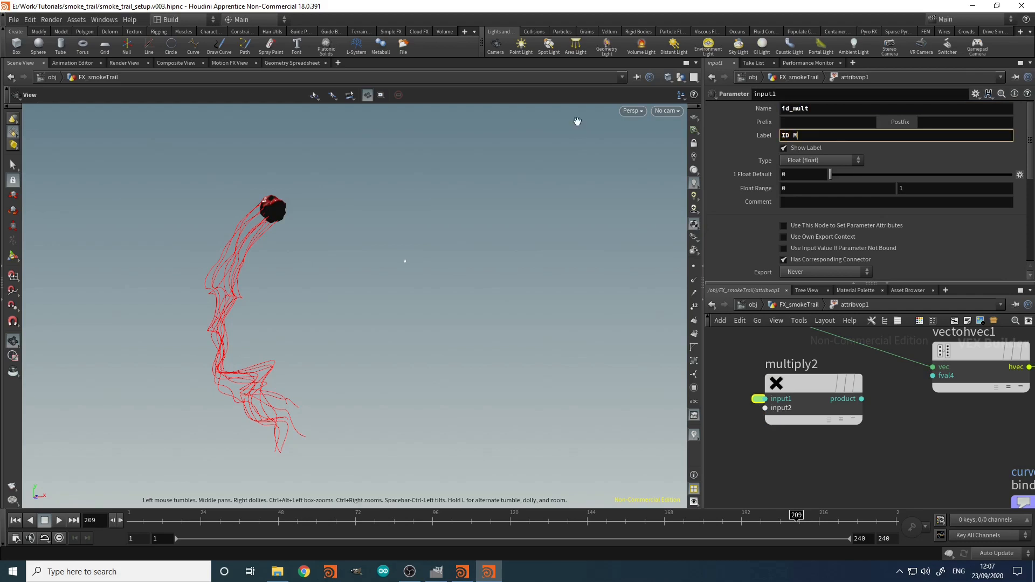
key(Return)
Step: Wire the global id output into the second input of multiply2 and its product into vectohvec1's fval4 input
scroll(858, 458, down, 1)
middle_drag(855, 460, 957, 512)
scroll(875, 407, up, 2)
click(800, 408)
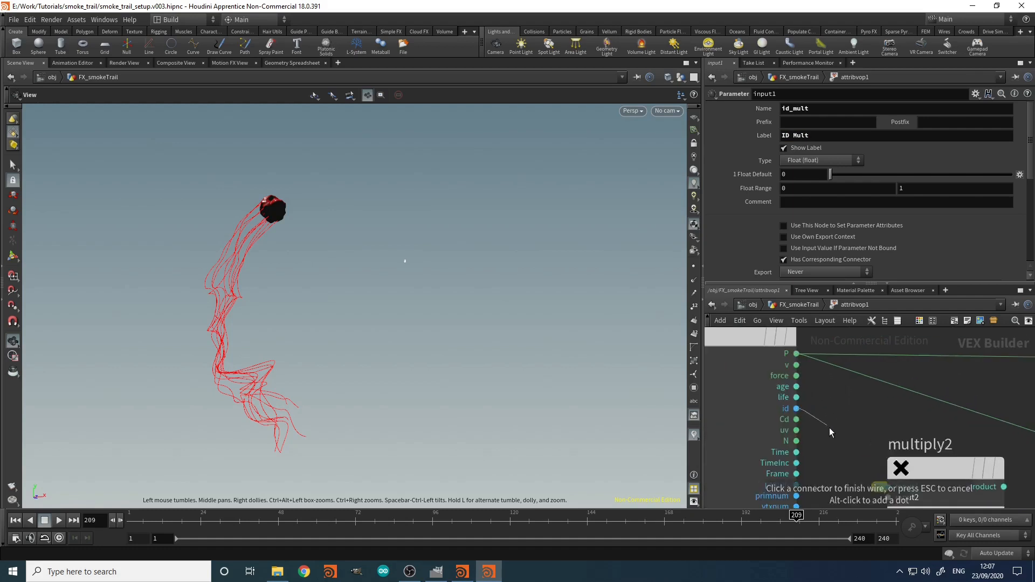
middle_drag(820, 475, 814, 400)
click(882, 424)
middle_drag(932, 482, 817, 475)
click(969, 379)
middle_drag(947, 458, 907, 454)
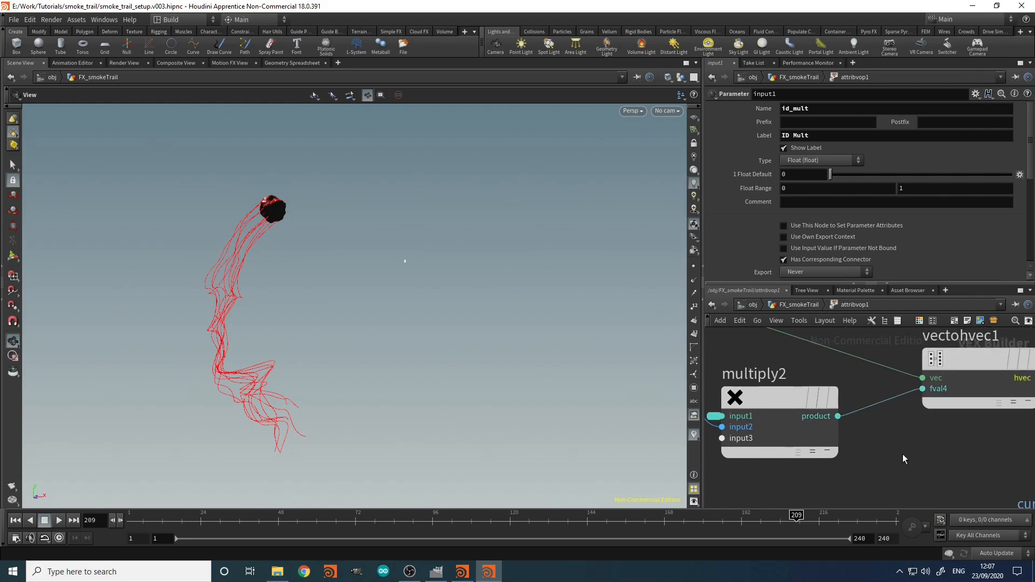
Step: Return to the FX_smokeTrail network and set the Attribute VOP's ID Mult to 2.9
key(u)
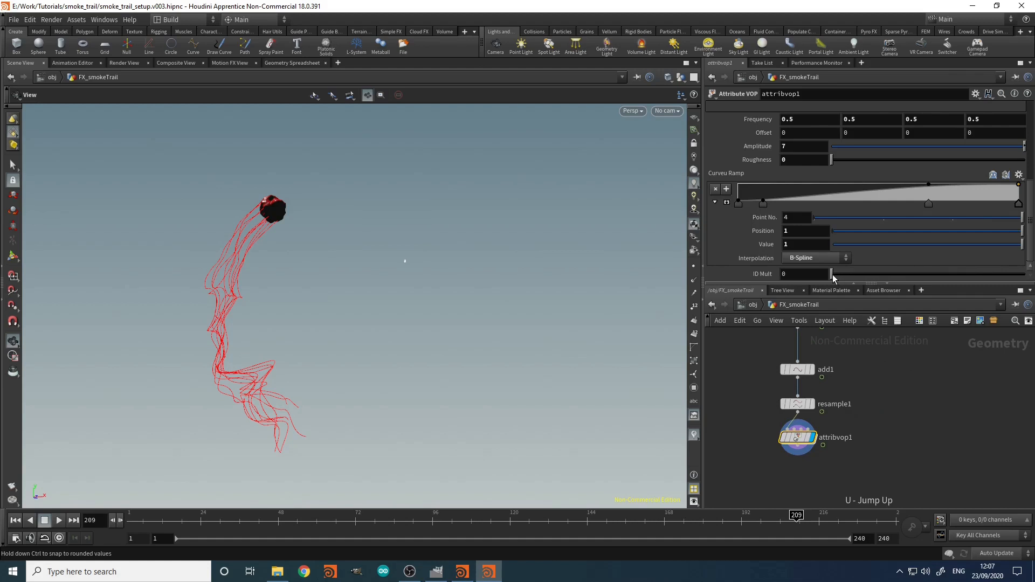
drag(832, 274, 1025, 275)
middle_drag(816, 274, 916, 280)
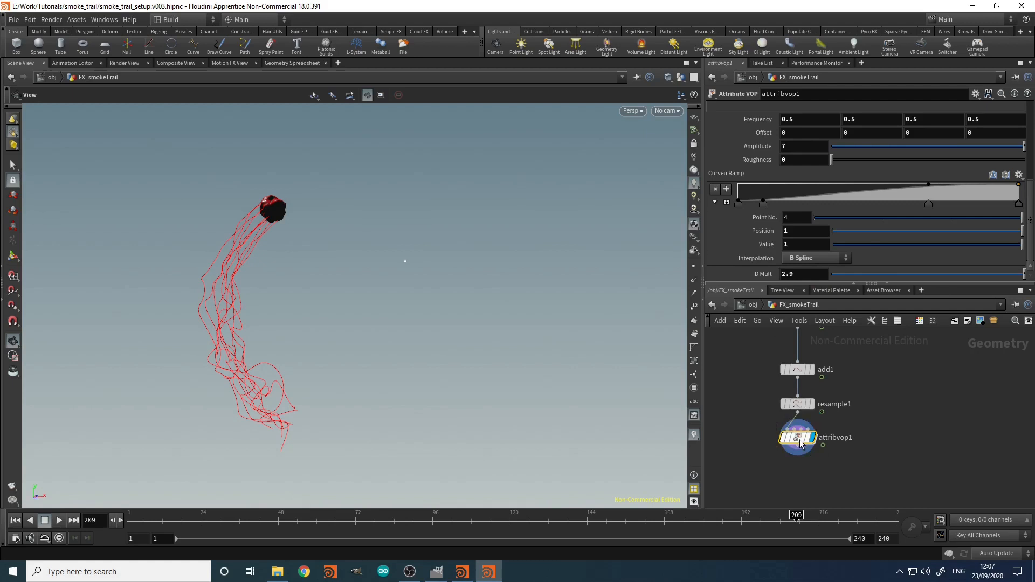
Step: Raise the upper limit of the id_mult parameter's Float Range inside attribvop1, and set ID Mult to 2.77 on the Attribute VOP
double_click(781, 435)
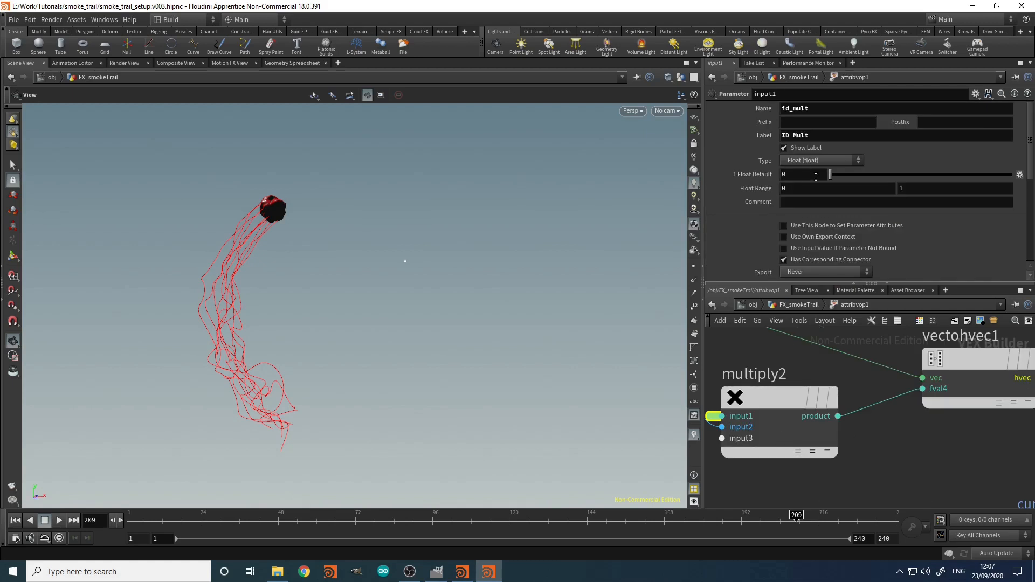
click(920, 190)
key(Return)
click(812, 305)
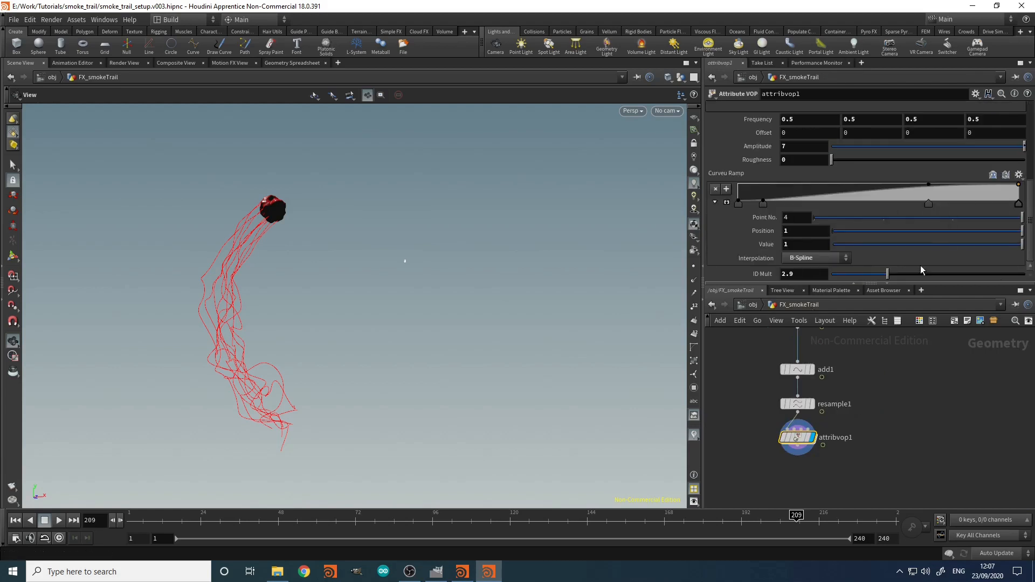
drag(888, 276, 879, 307)
Step: Set the fourth noise Offset component to the expression $T*0.1 and scrub to frame 114 to review the animated trail
mouse_move(144, 517)
mouse_down()
mouse_move(418, 514)
mouse_move(532, 534)
mouse_move(421, 550)
mouse_move(398, 516)
mouse_move(431, 510)
mouse_up()
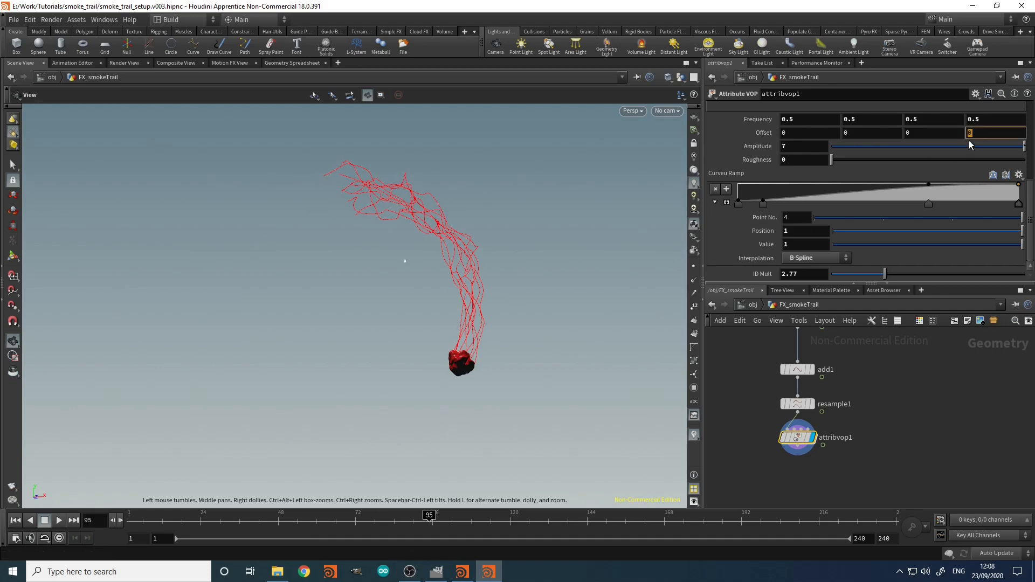
text($T*0.1)
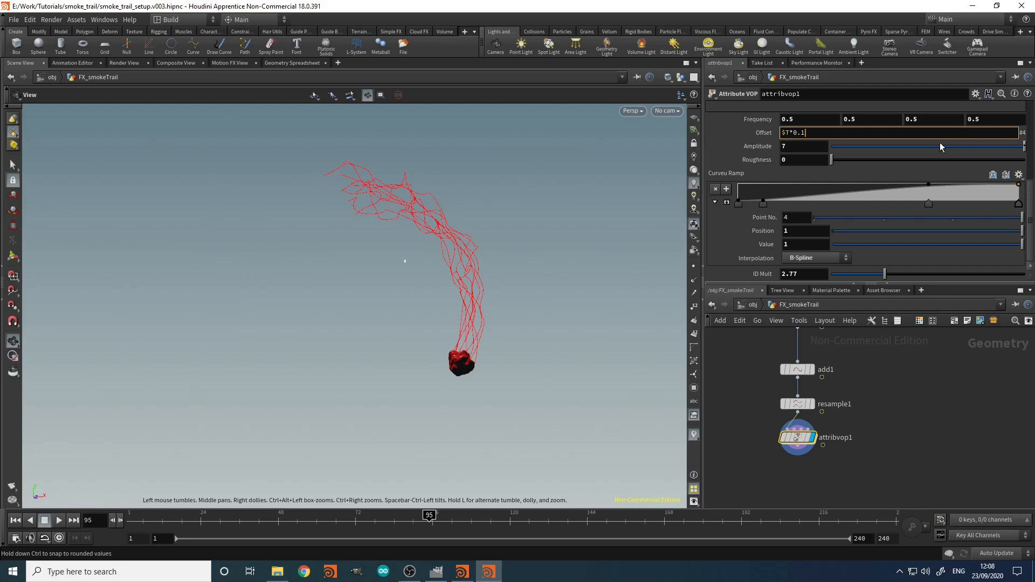
key(Return)
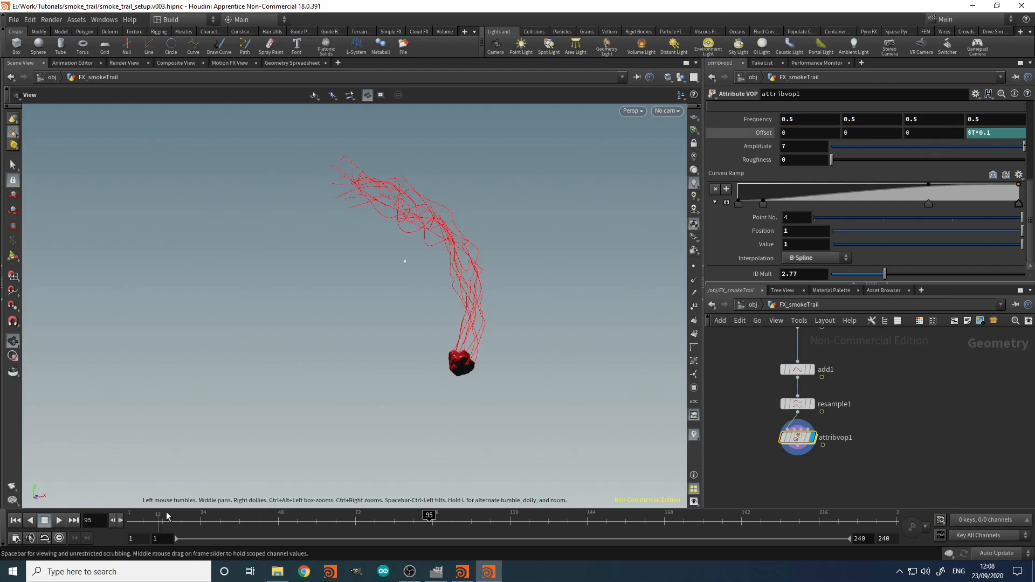
drag(154, 515, 491, 561)
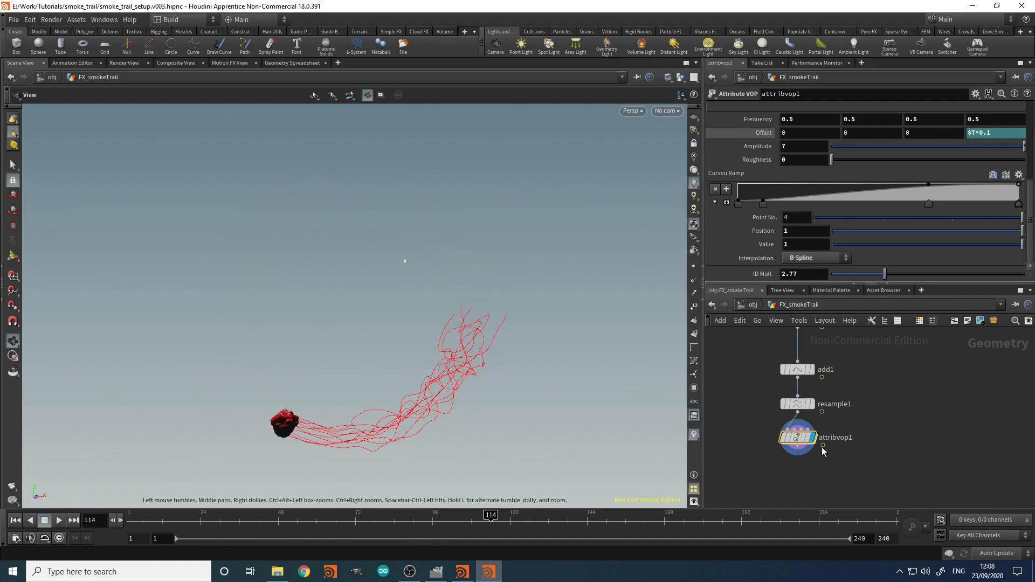
Step: Add a Volume Rasterize Particles node below attribvop1 and wire attribvop1 into its Particles to Rasterize input
middle_drag(823, 461, 865, 378)
click(826, 422)
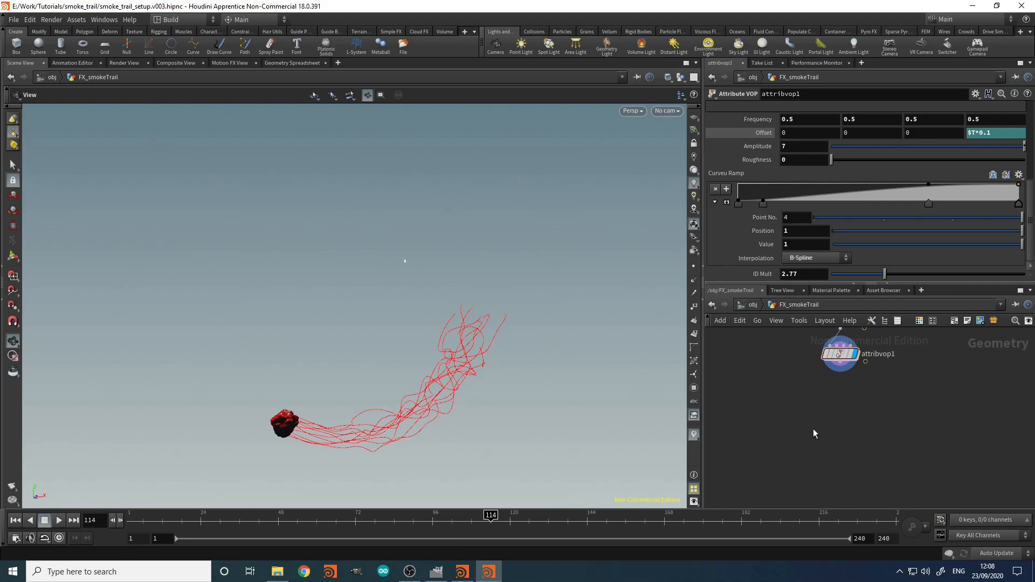
key(Tab)
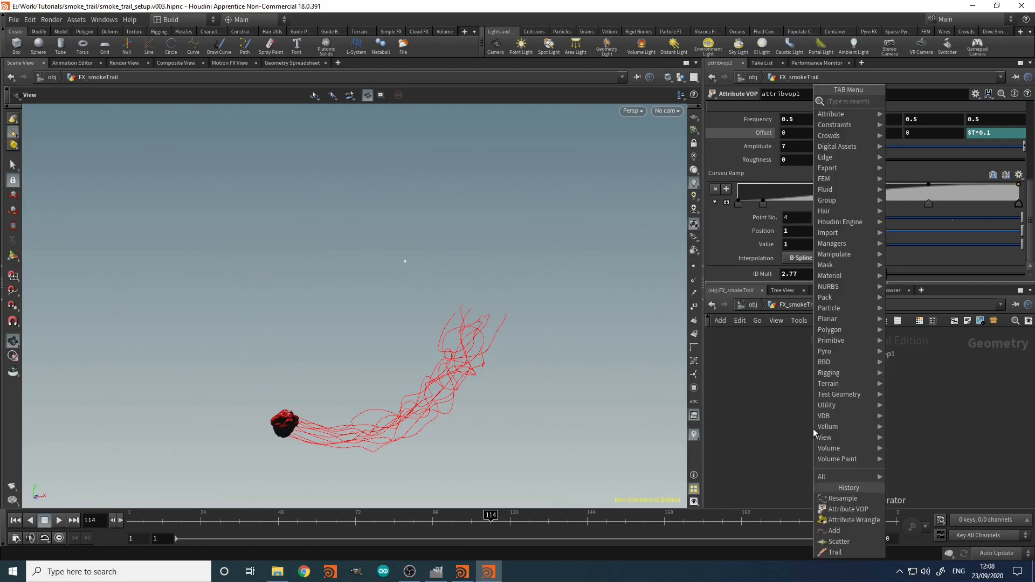
text(rast)
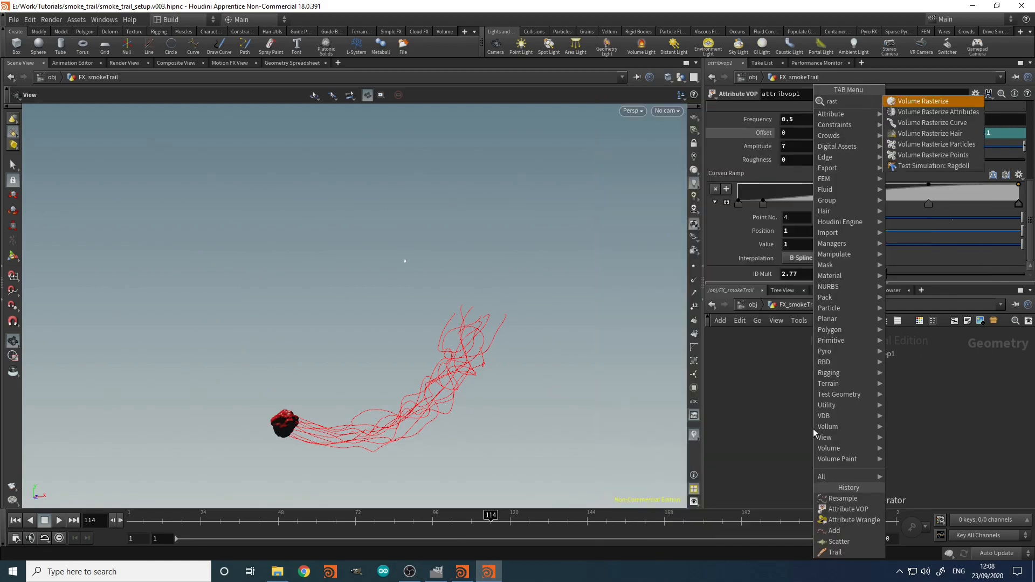
click(932, 145)
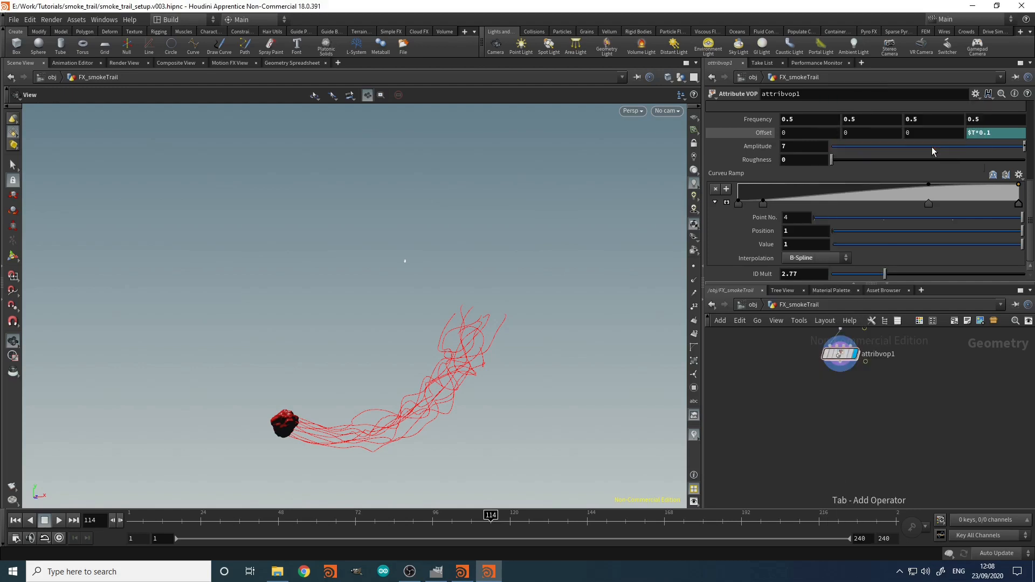
click(838, 443)
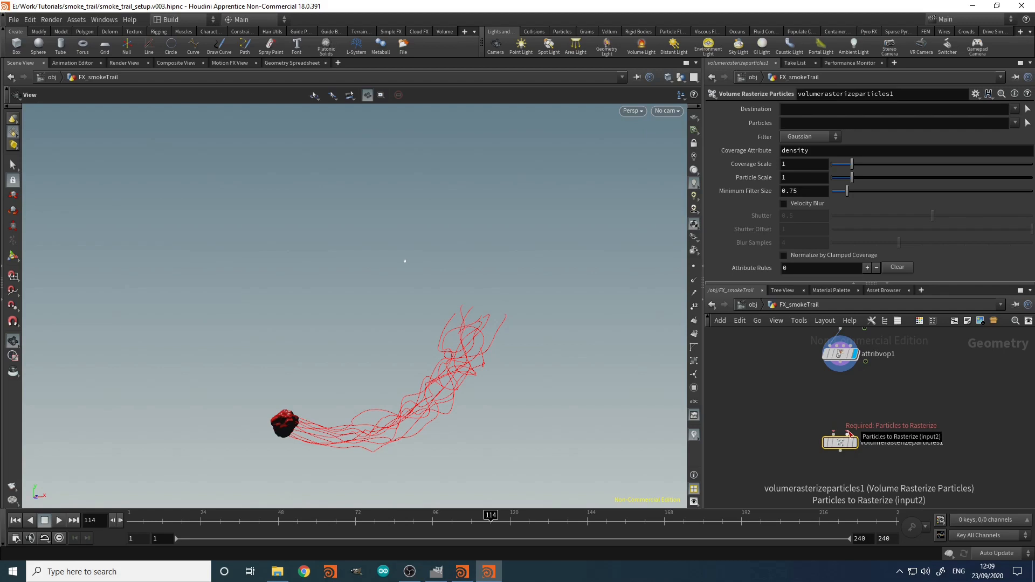
click(849, 434)
click(848, 433)
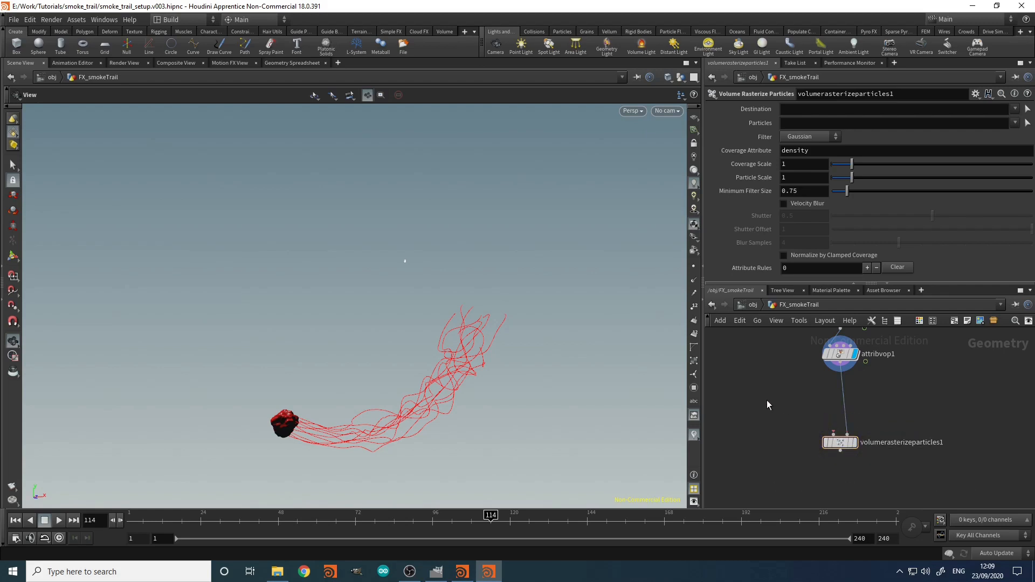
Step: Add a Volume node beside the rasterize node, wire attribvop1 into it and display its output
key(Tab)
text(voo)
key(BackSpace)
text(l)
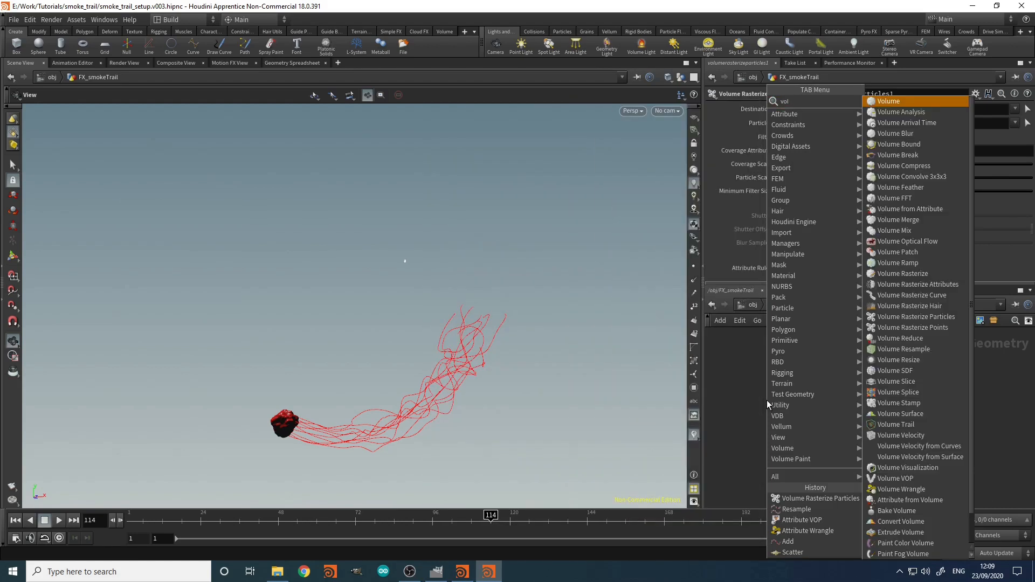
click(920, 106)
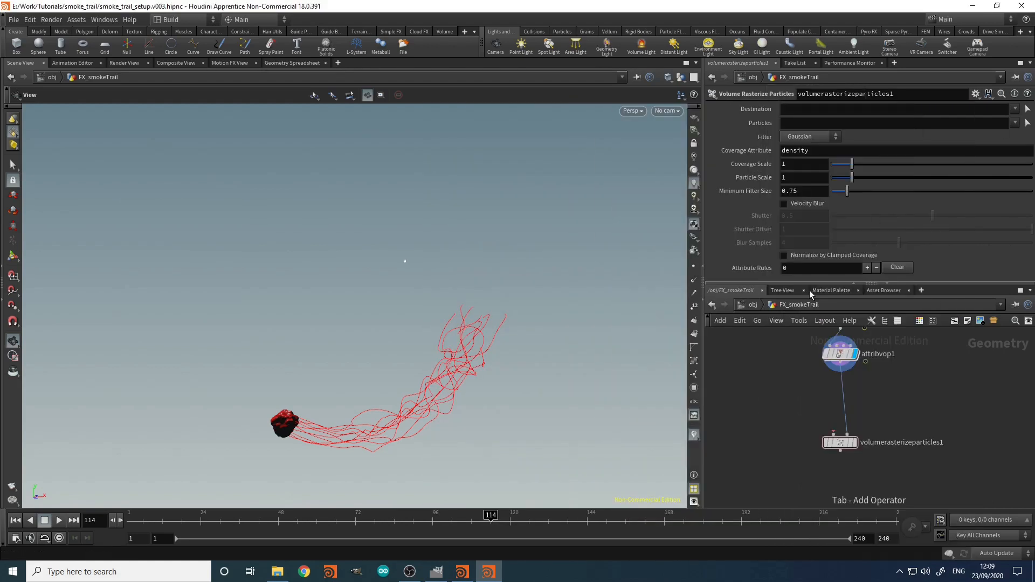
click(772, 403)
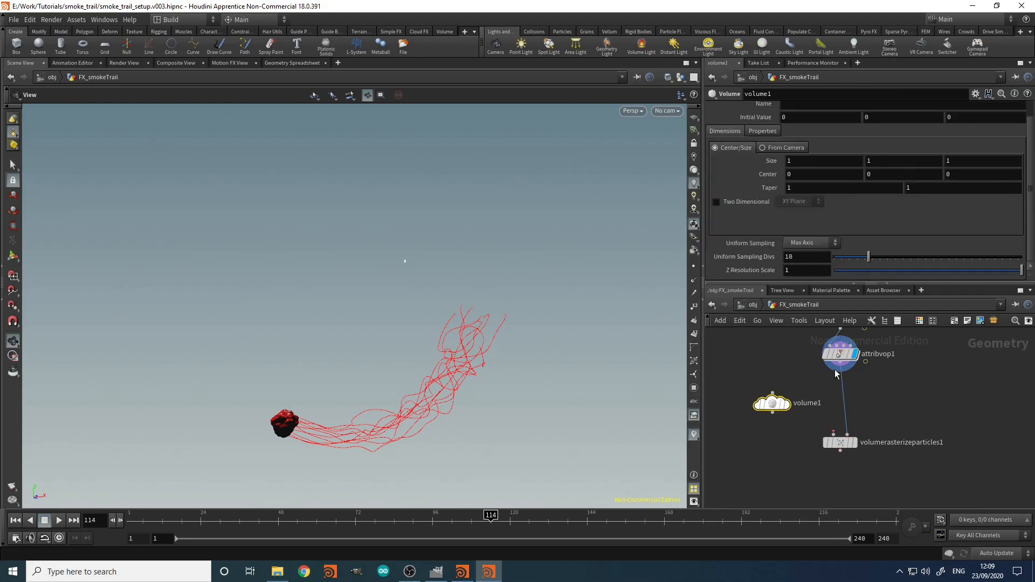
click(791, 405)
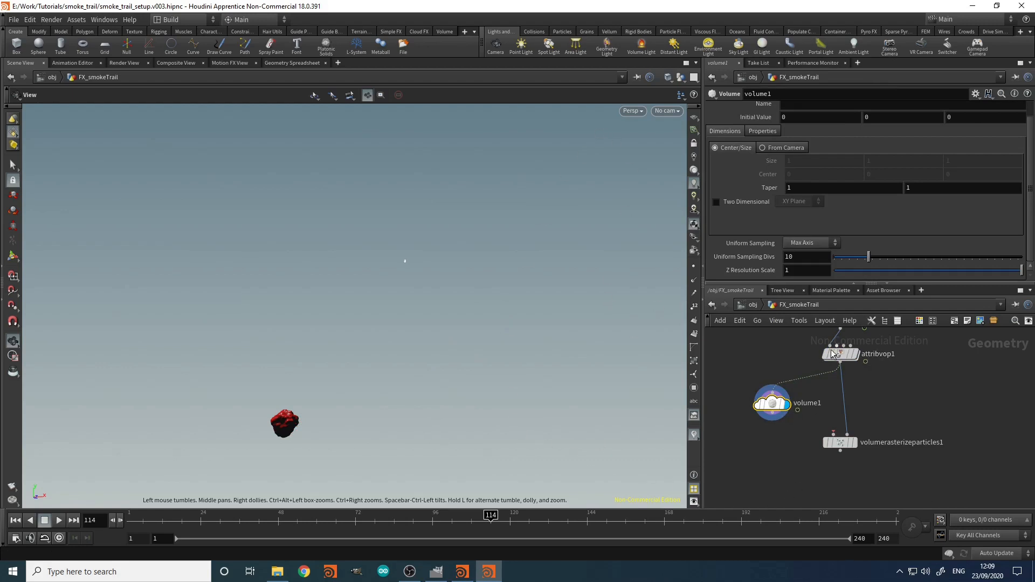
scroll(811, 183, up, 1)
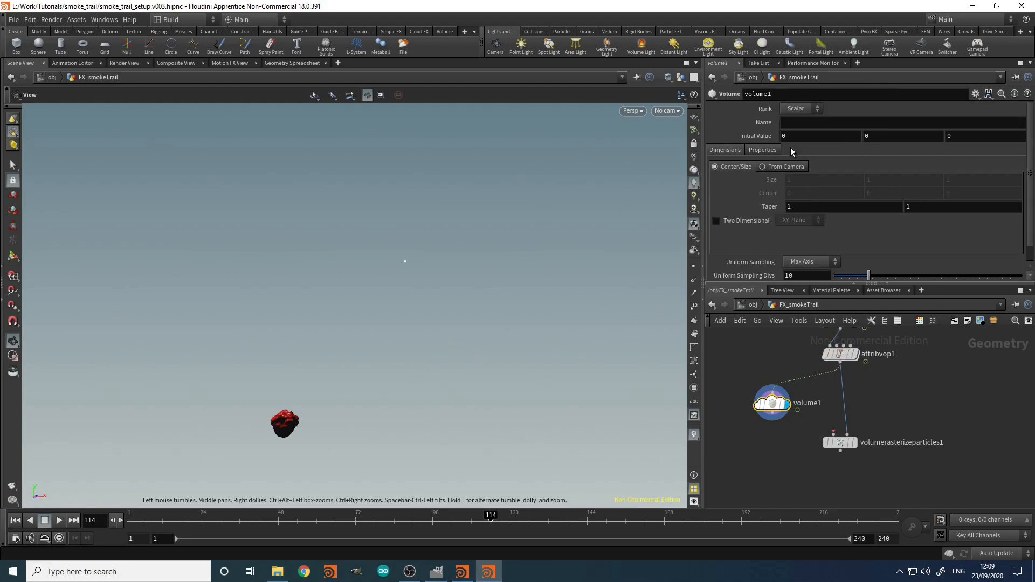
Step: Name the volume1 field density and set its Uniform Sampling to By Size
click(799, 123)
text(density)
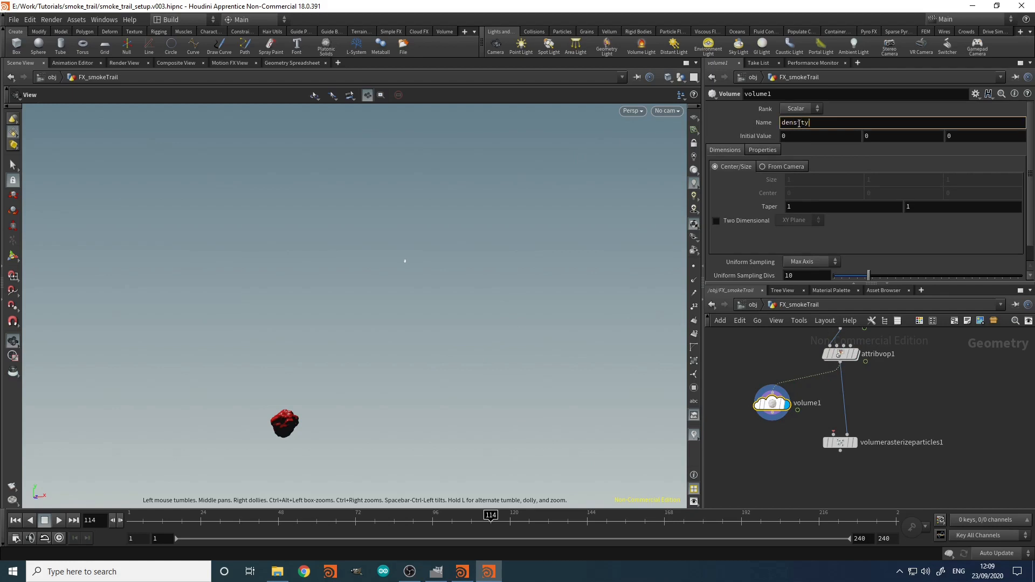
key(Return)
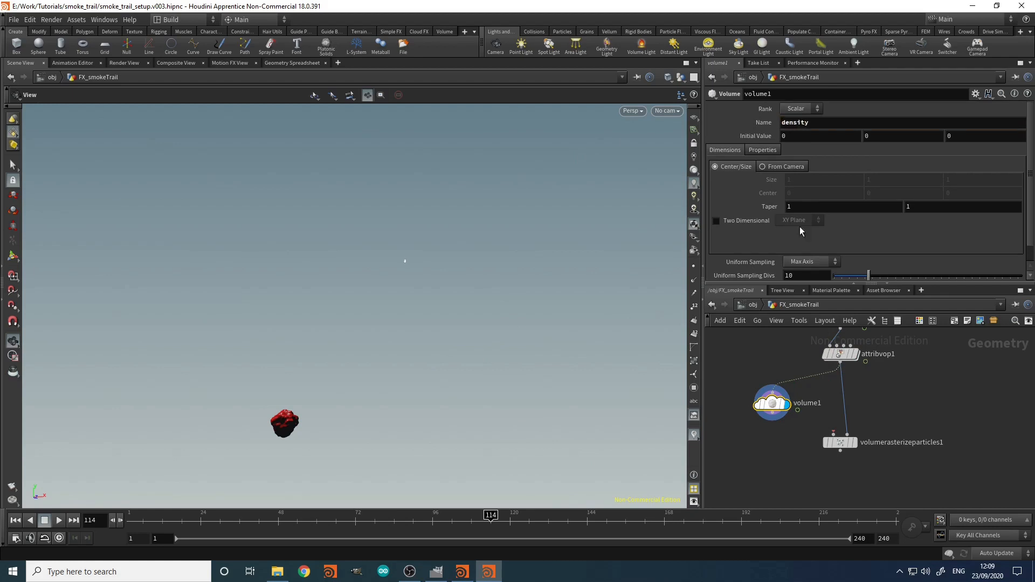
scroll(863, 235, down, 1)
click(827, 242)
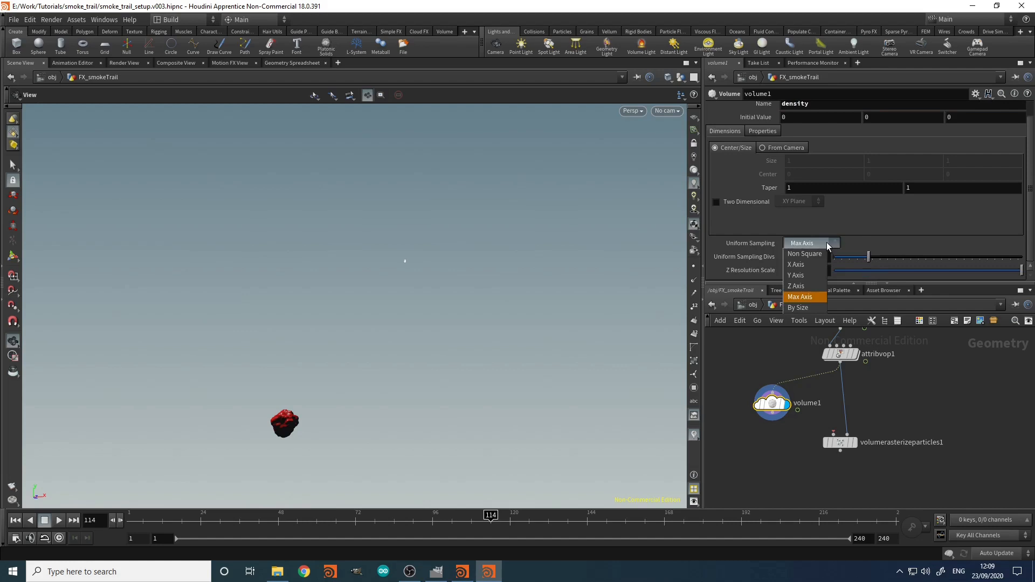
click(815, 303)
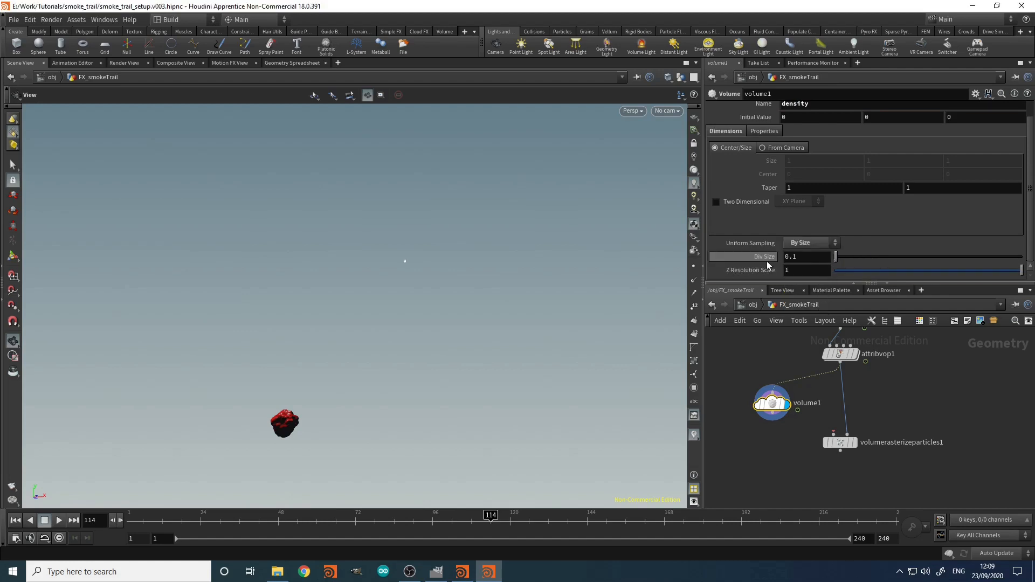
Step: Wire volume1 into the first input of volumerasterizeparticles1 and display the rasterized result
middle_click(774, 411)
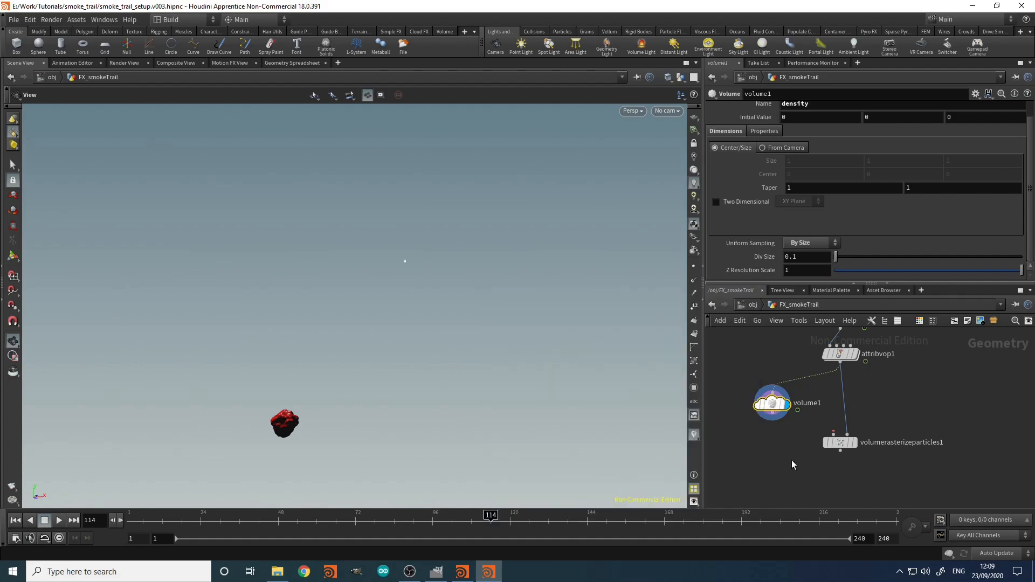
click(774, 420)
click(834, 434)
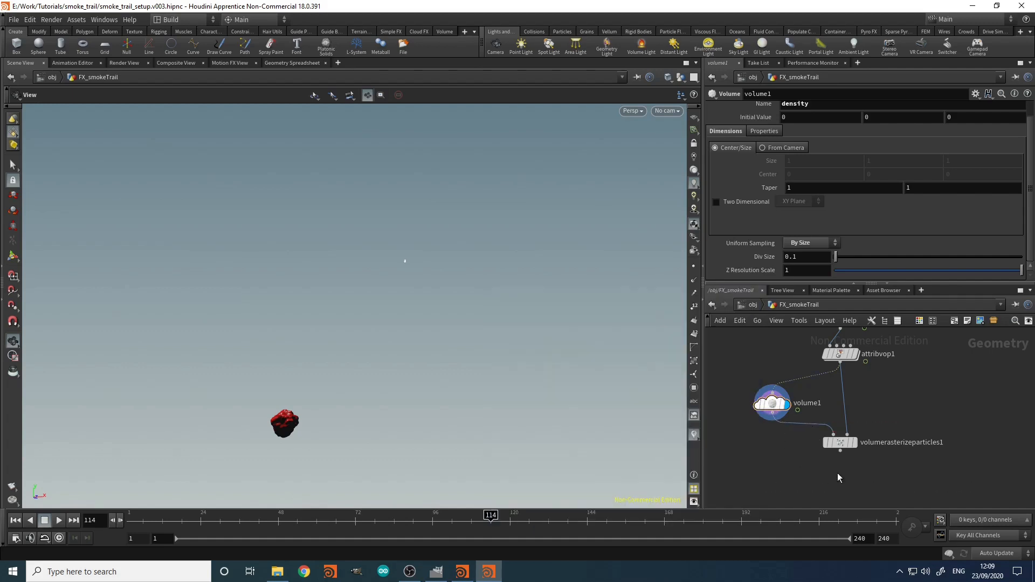
click(845, 445)
click(842, 446)
drag(332, 391, 793, 186)
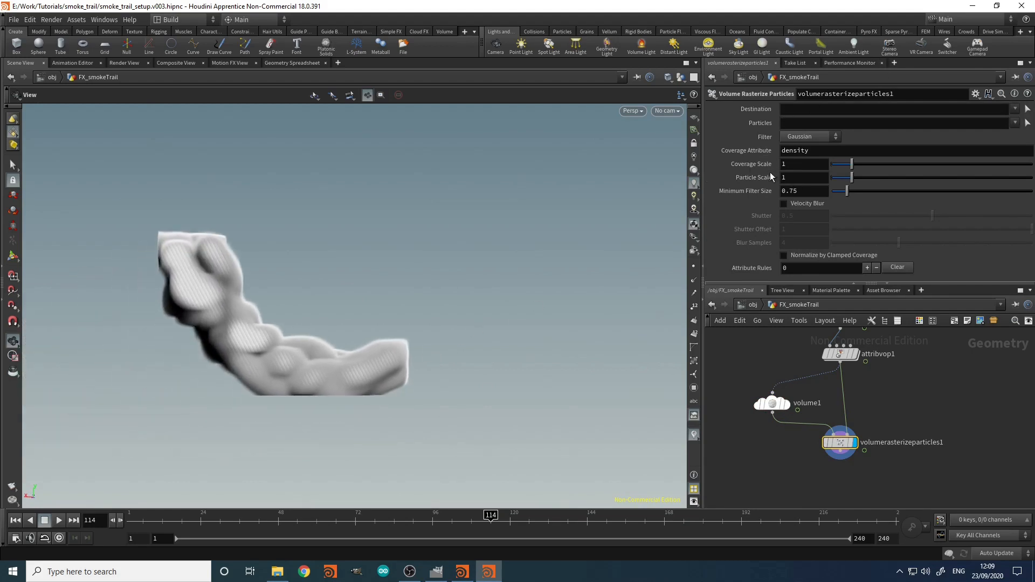
Step: Try a Particle Scale of 0.2 on volumerasterizeparticles1, inspect the trail, and return the scale to 1
mouse_move(758, 180)
drag(475, 280, 332, 335)
drag(809, 179, 740, 181)
text(0.2)
key(Return)
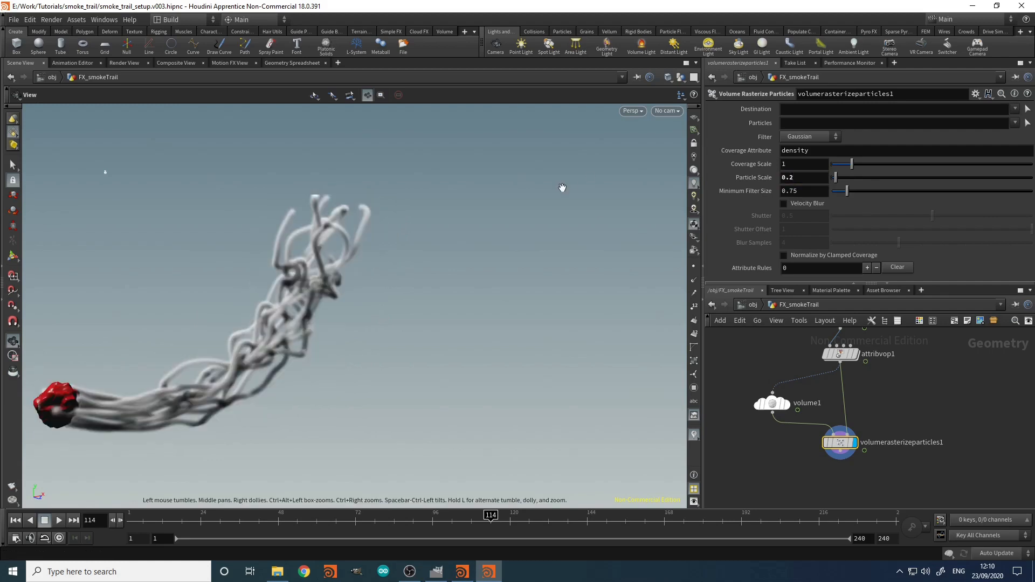
right_drag(264, 293, 327, 328)
middle_drag(327, 328, 394, 310)
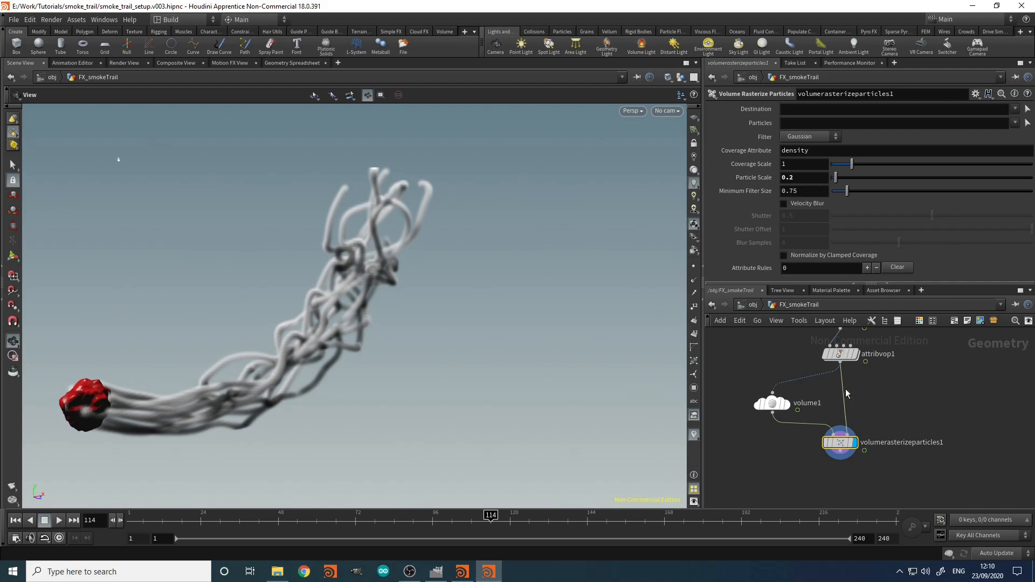
drag(793, 184, 684, 179)
text(1)
key(Return)
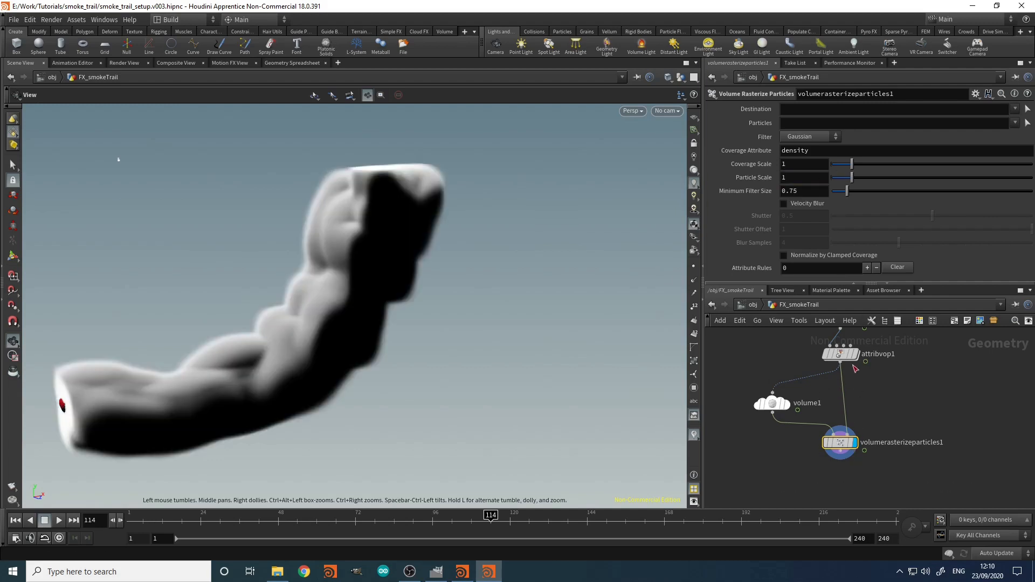
Step: Insert an Attribute Wrangle directly below attribvop1, feeding both the volume and rasterize nodes
key(Tab)
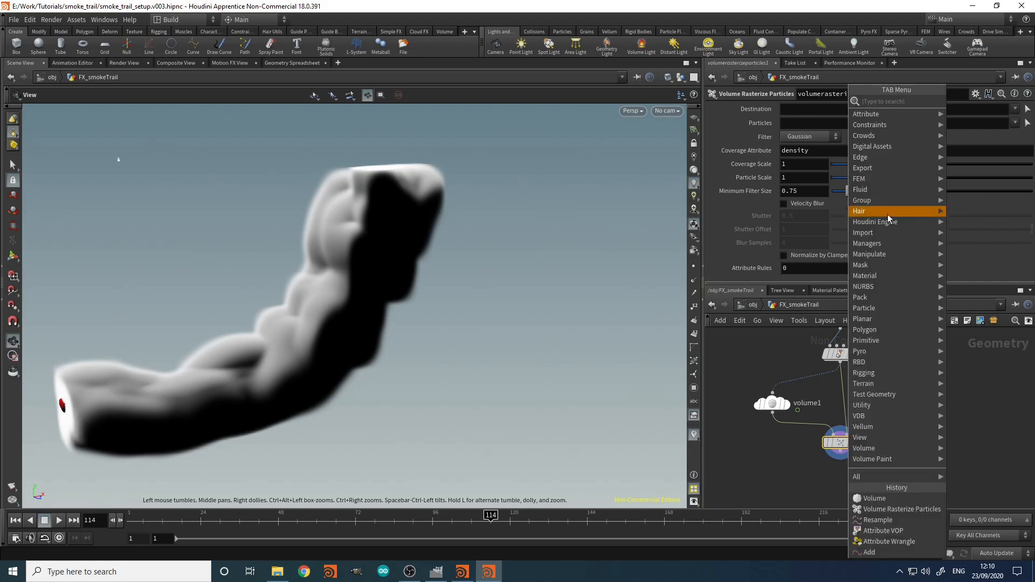
text(aw)
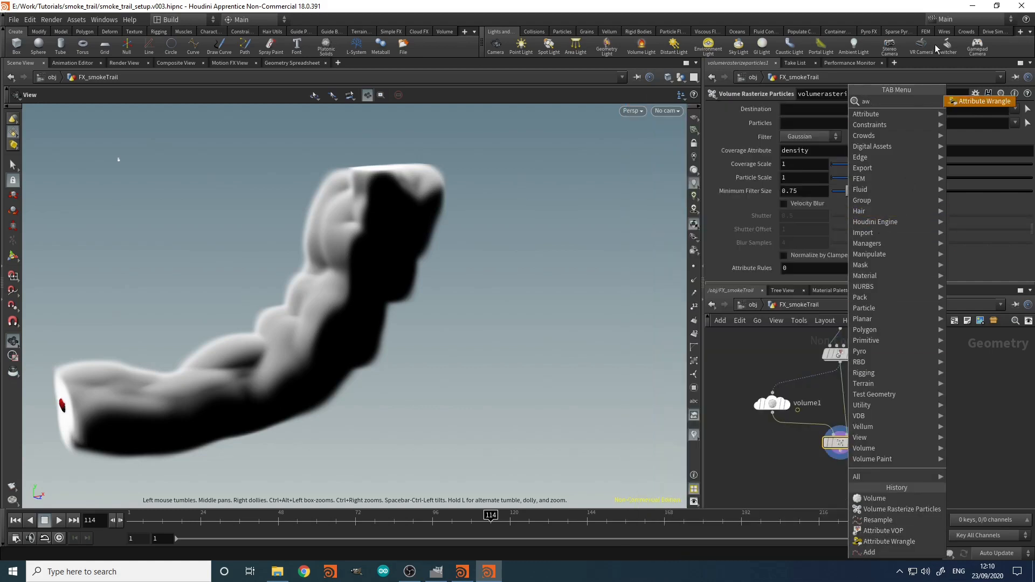
click(974, 102)
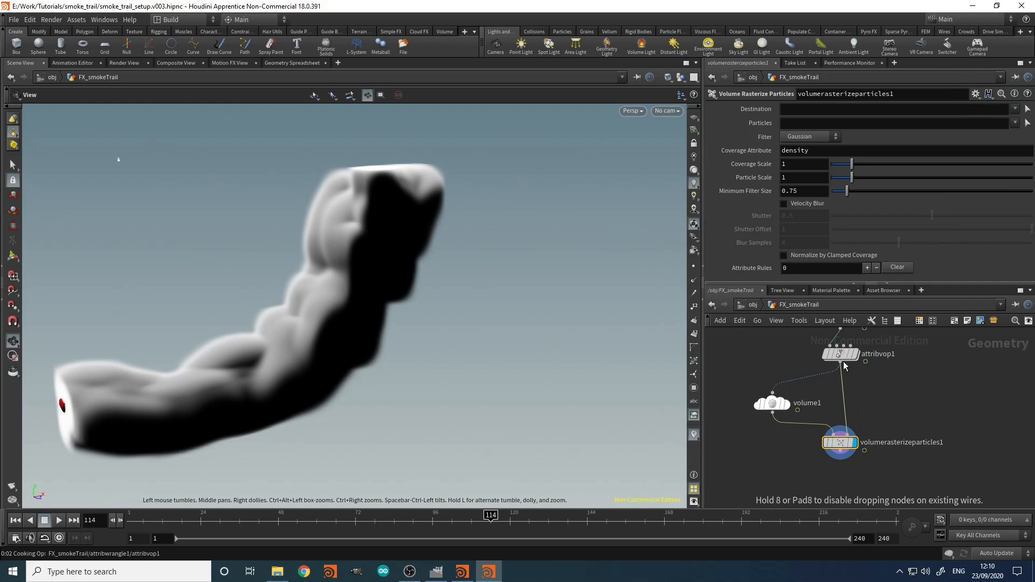
click(842, 384)
Step: Write f@pscale = chf('pscale'); in attribwrangle1 and generate its Pscale parameter
click(789, 214)
text(f)
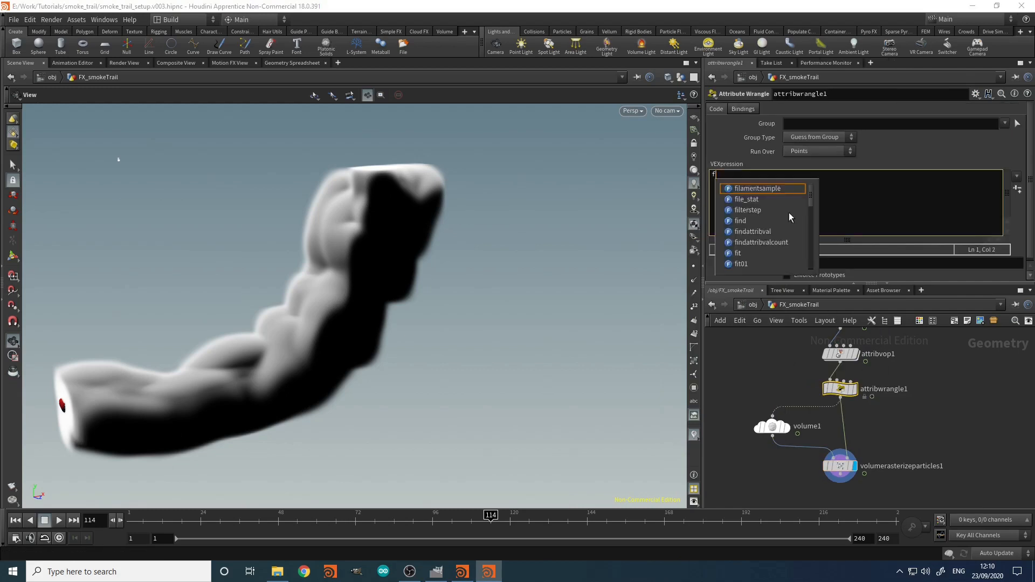
text(@pscale)
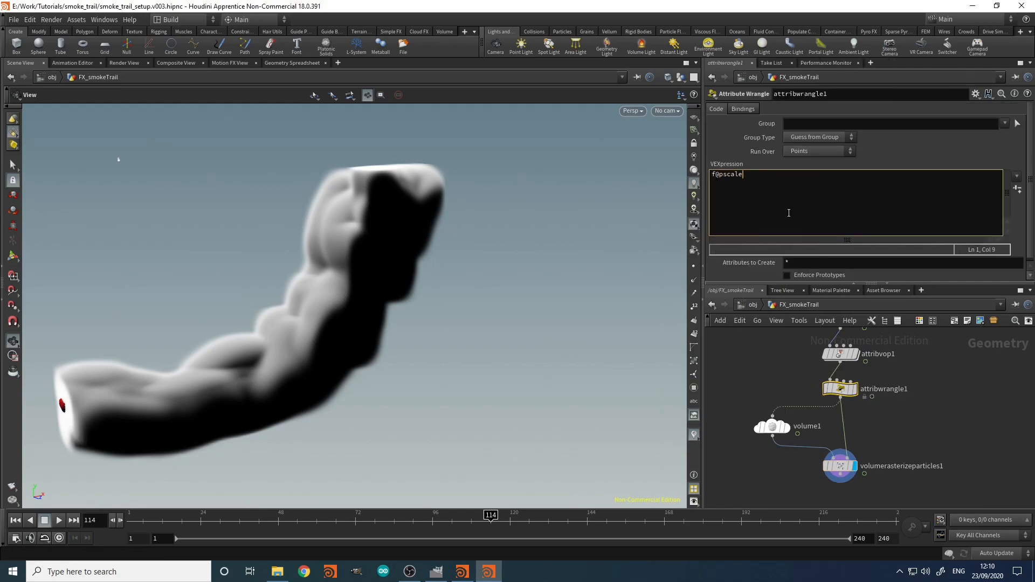
text( = chf()
key(Right)
text('pscale');)
click(1018, 189)
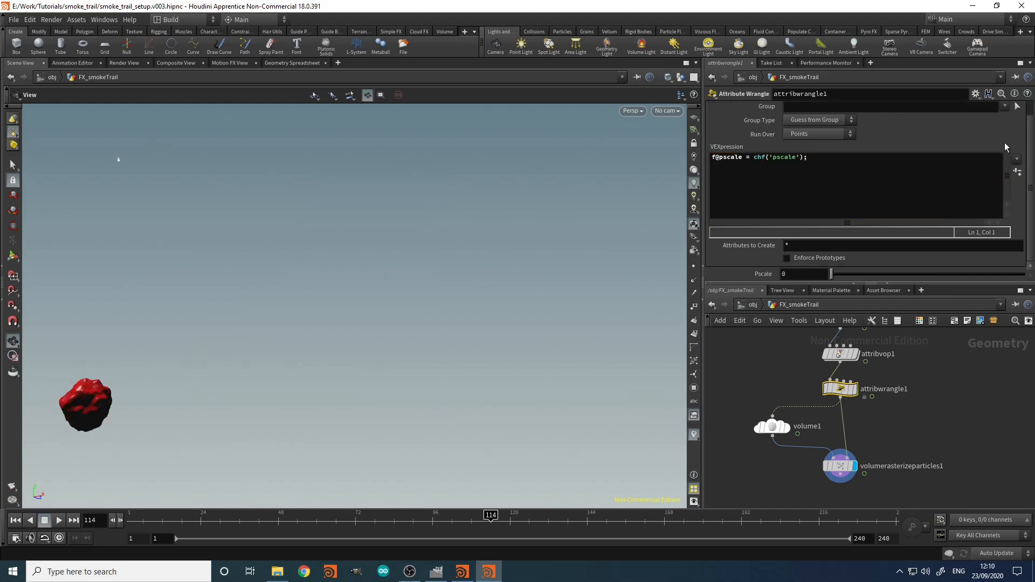
Step: Set the wrangle's Pscale to 0.25, fine-tune it to 0.215, and check the rasterize node's settings
click(793, 274)
text(.25)
key(Return)
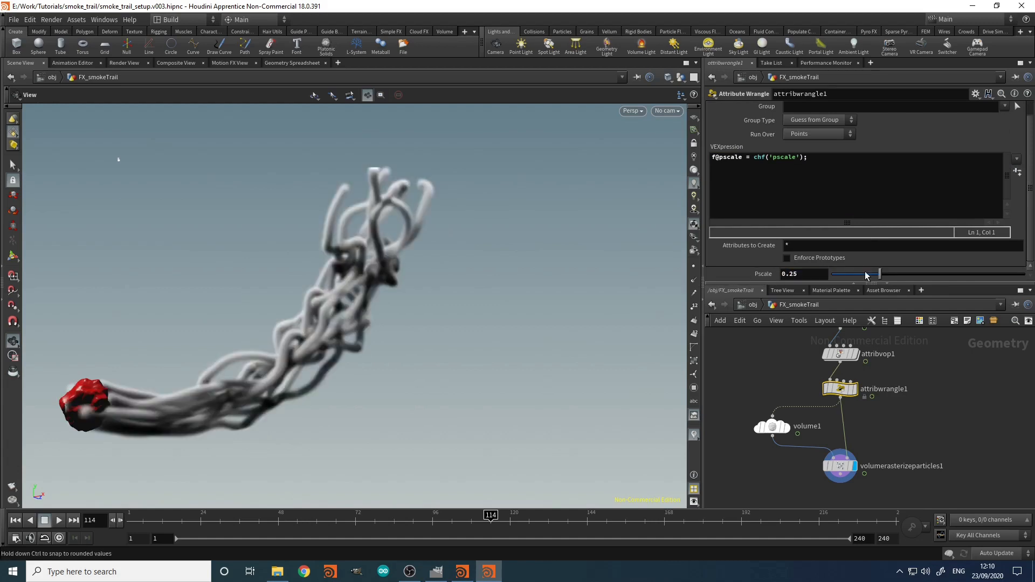
mouse_move(897, 274)
mouse_down()
mouse_move(933, 276)
mouse_move(836, 276)
mouse_move(932, 278)
mouse_move(880, 277)
mouse_up()
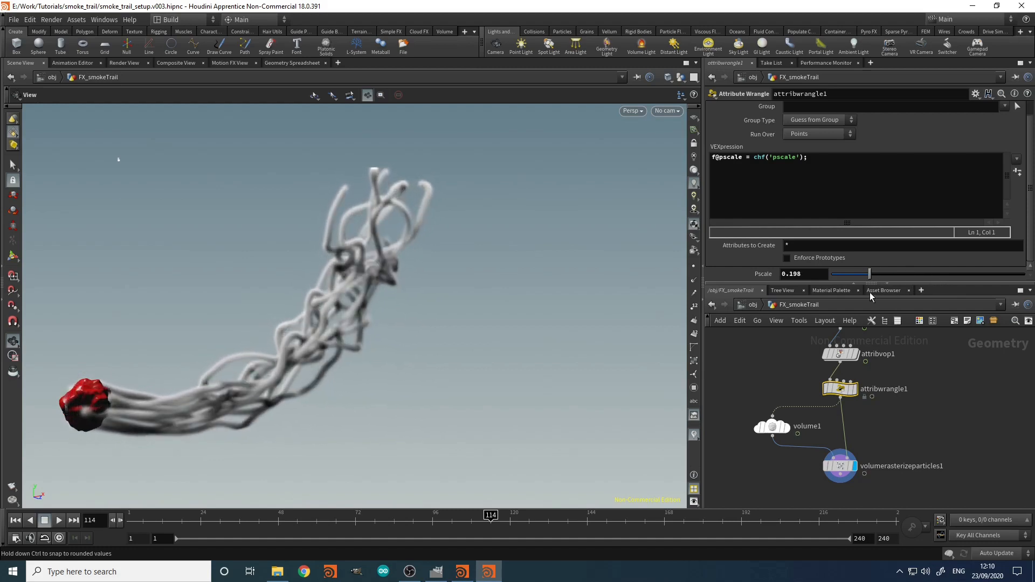
click(842, 466)
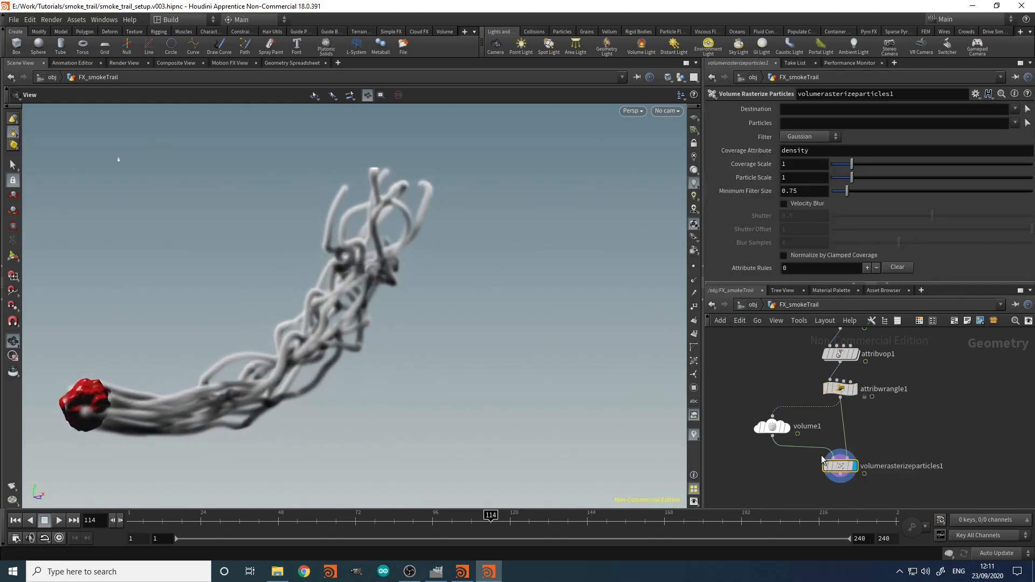
Step: Multiply the wrangle's pscale by chramp('pscale_curveu', f@curveu) and generate the ramp parameter
click(857, 392)
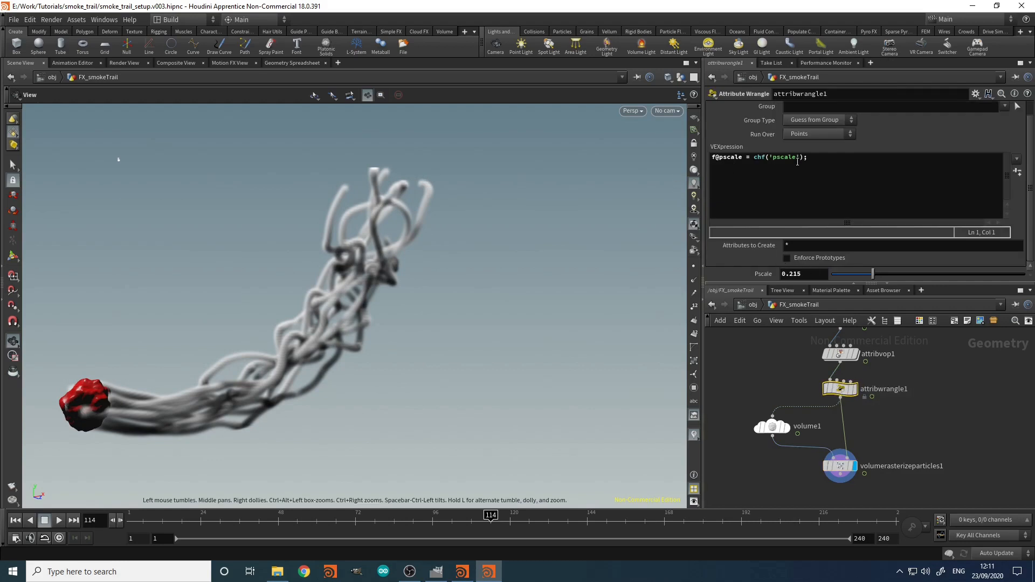
click(825, 166)
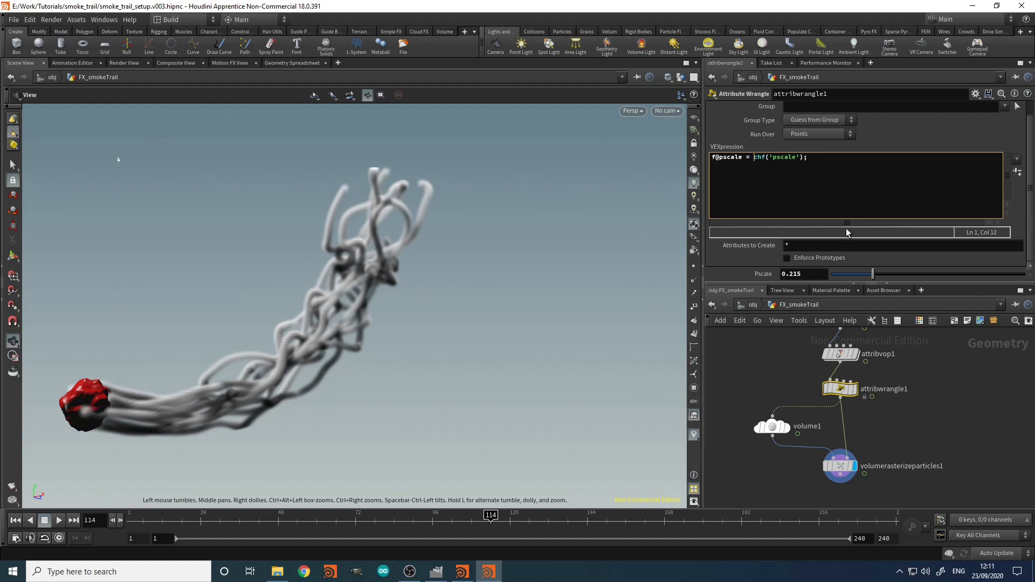
key(Right)
key(Right)
key(Right)
key(Right)
key(Right)
key(Right)
key(Right)
key(Right)
key(Right)
text(* chramp(')
text(curveu)
key(Left)
key(Left)
key(Left)
key(Left)
key(Left)
text(pscale_)
key(Left)
key(Left)
key(Left)
key(Right)
key(Right)
key(Right)
key(Right)
key(Right)
key(Right)
key(Right)
key(Right)
key(Right)
key(Right)
text(, f@curvue)
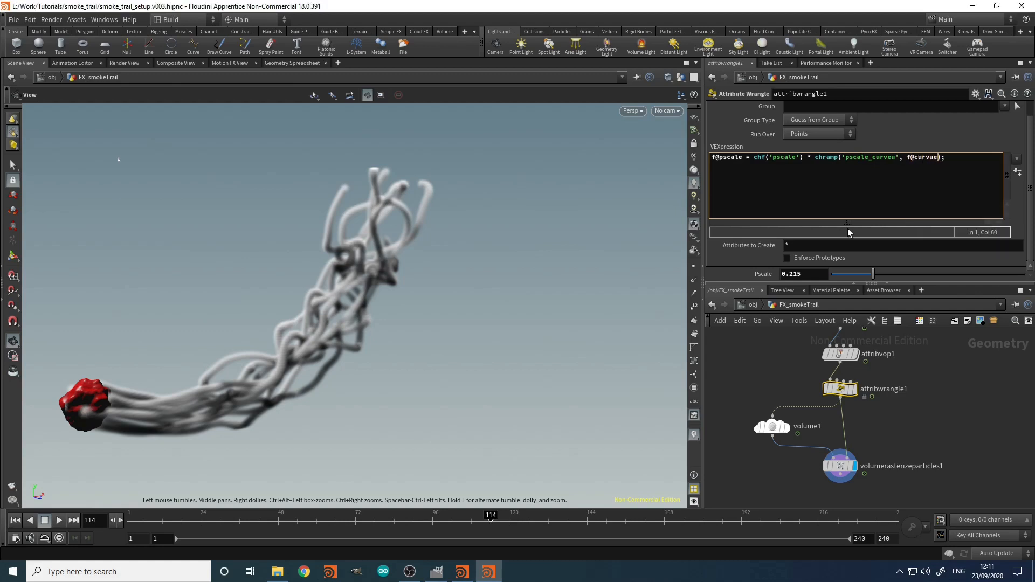
key(BackSpace)
key(BackSpace)
text(eu)
click(1018, 172)
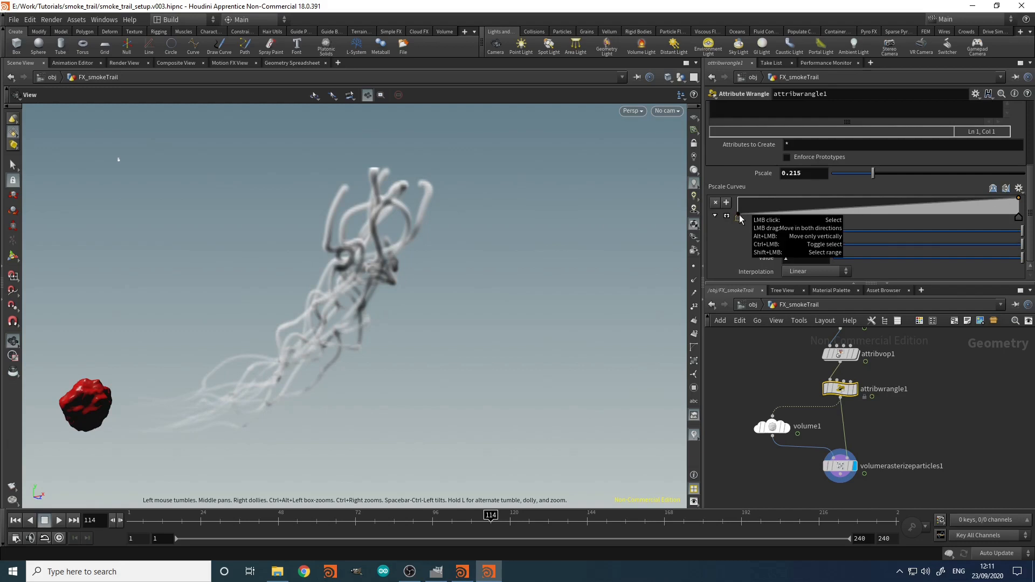
Step: Wrap the chramp call in attribwrangle1's expression with a fit01 function
scroll(1032, 221, up, 5)
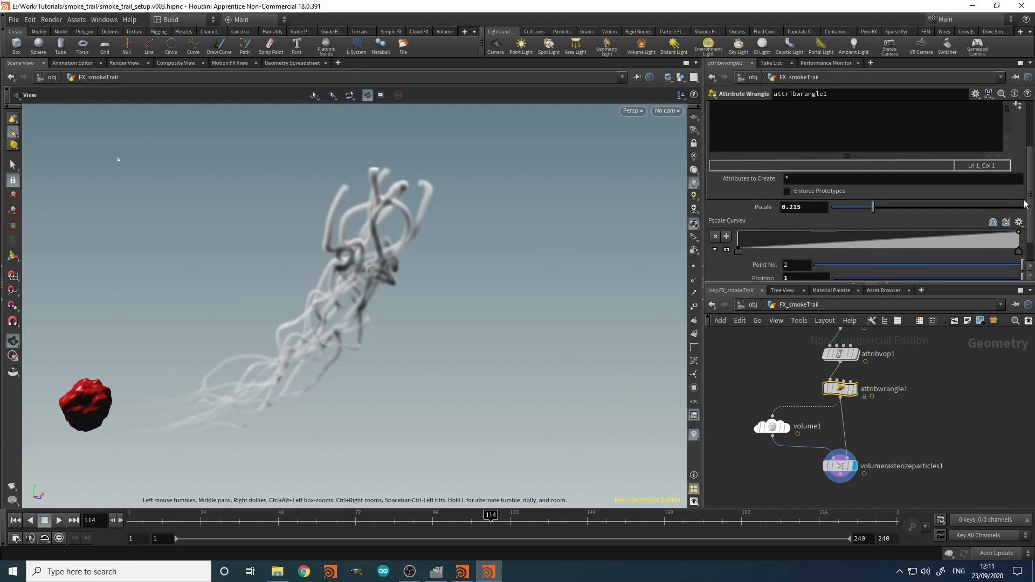
click(817, 175)
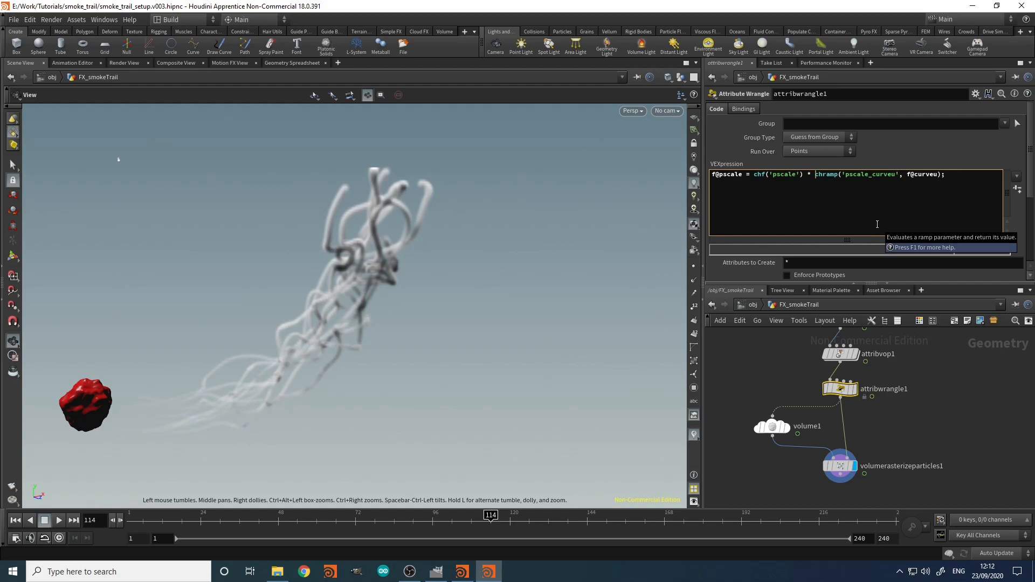
text(fit()
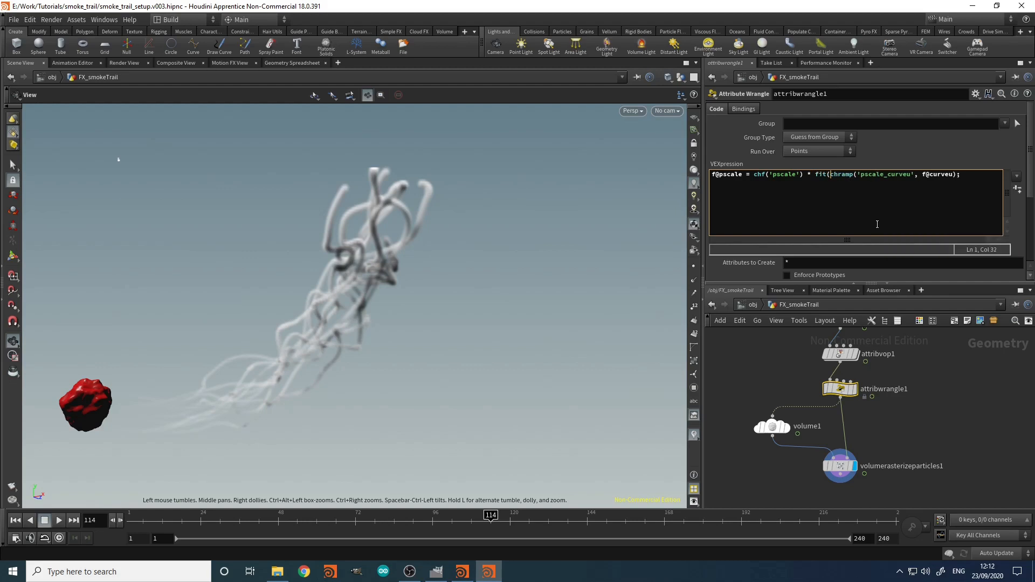
click(878, 225)
key(Left)
key(Left)
key(Left)
key(Left)
key(Left)
key(Left)
key(Left)
key(Left)
key(Left)
key(Left)
key(Left)
key(Left)
key(Left)
key(Left)
key(Left)
key(Left)
key(Left)
key(Left)
key(Left)
key(Left)
key(Left)
text(01)
key(Right)
key(End)
Step: Add chf('min_pscale') and chf('max_pscale') as the fit01 output range and finish the statement
text(,chf(')
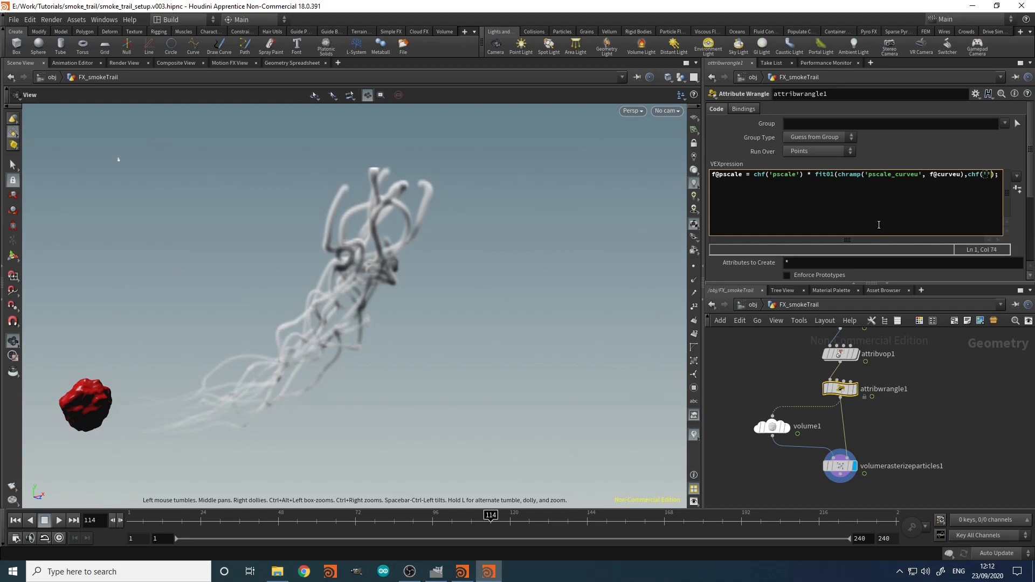
text(_pscale'))
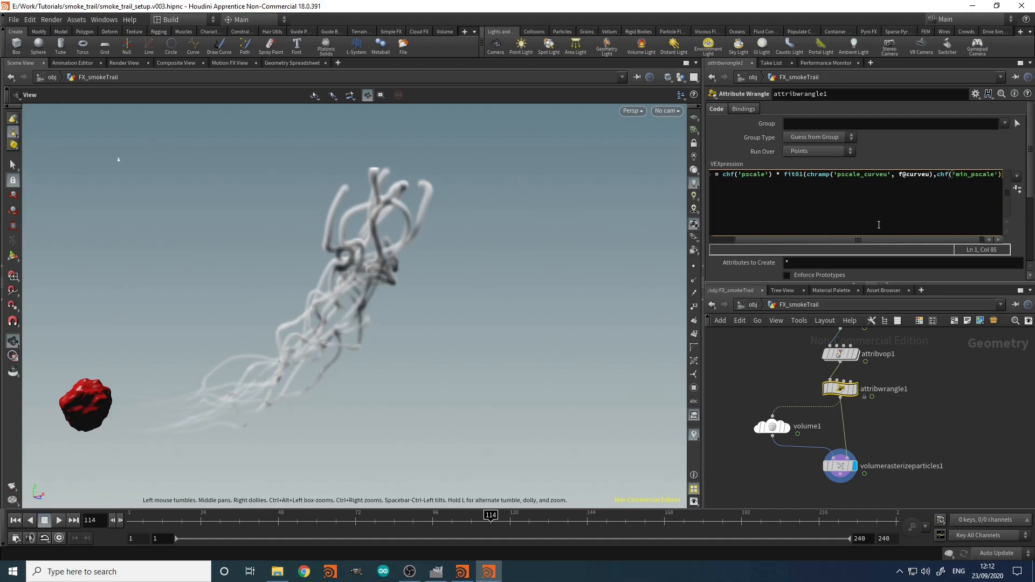
text(, )
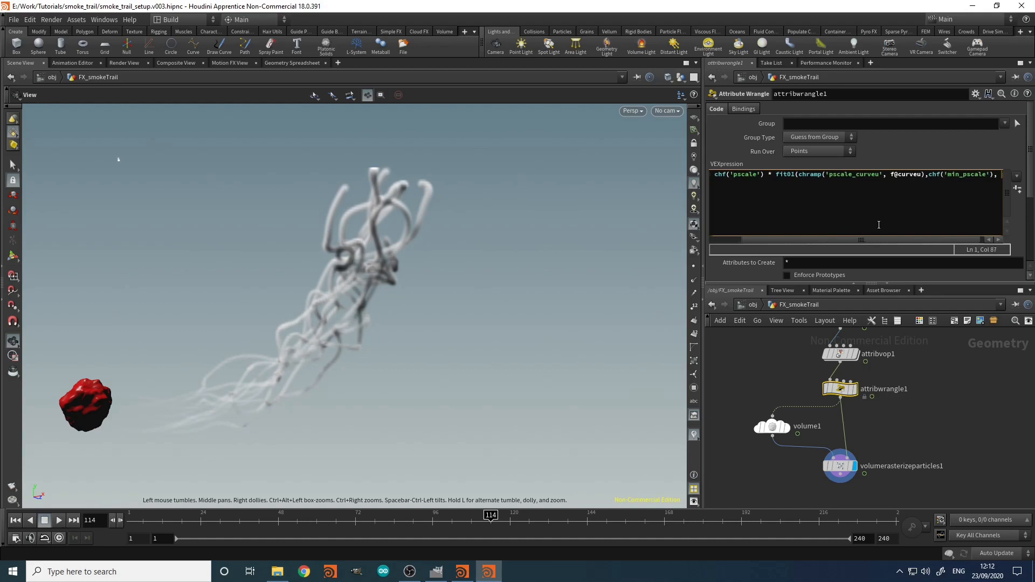
text(chf())
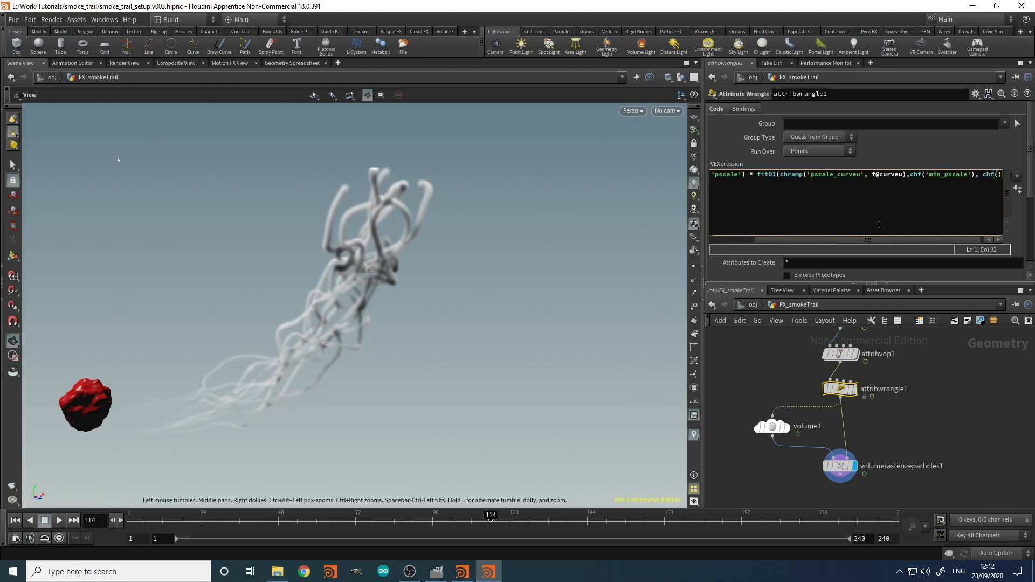
text('')
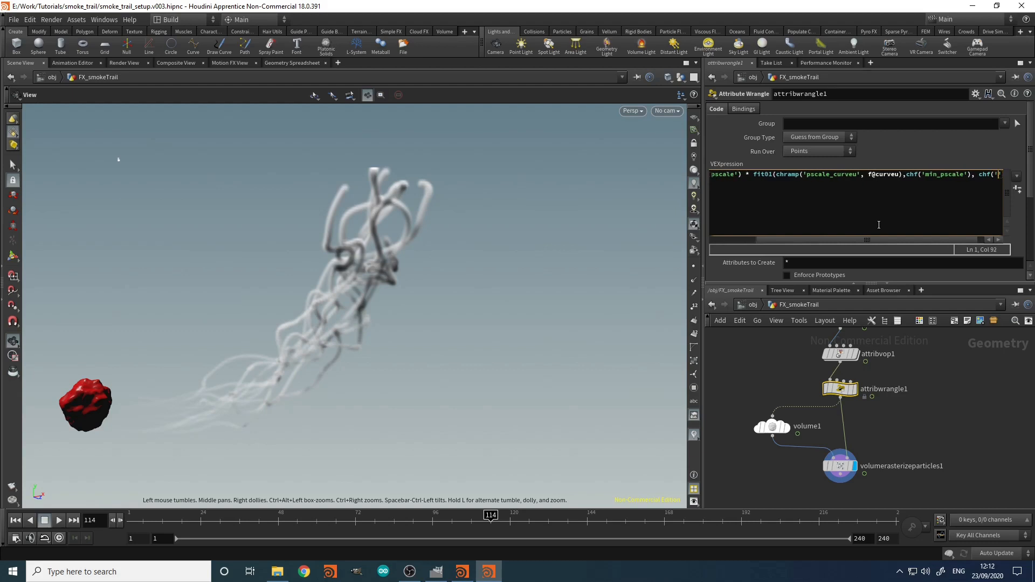
text(max_)
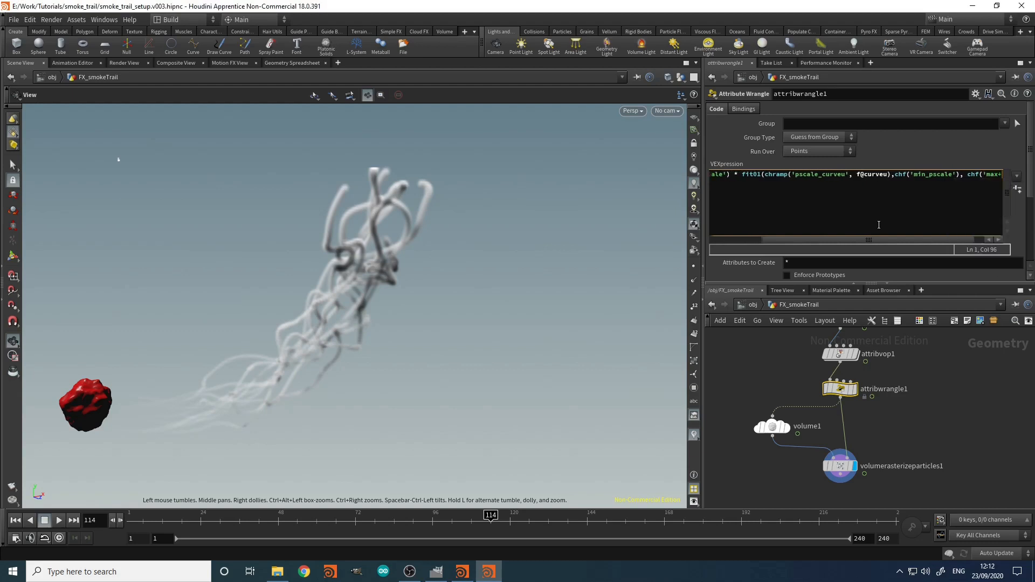
text(pscale)
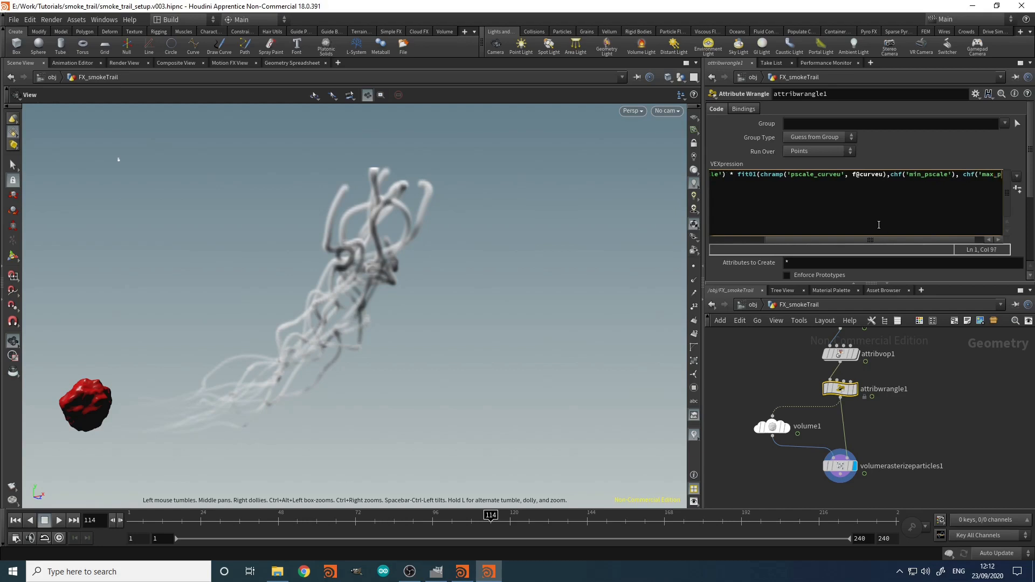
key(End)
text(;)
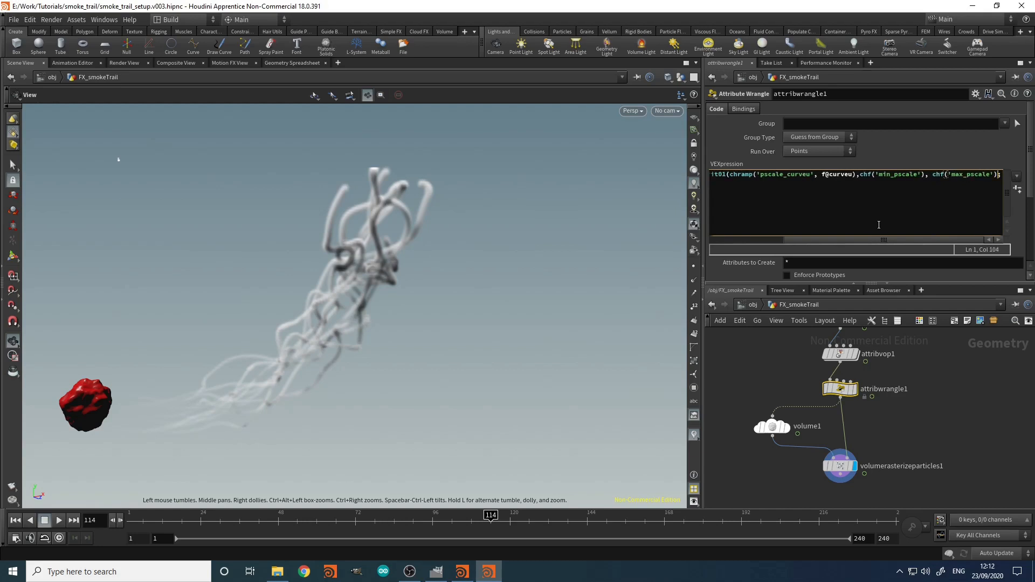
key(Home)
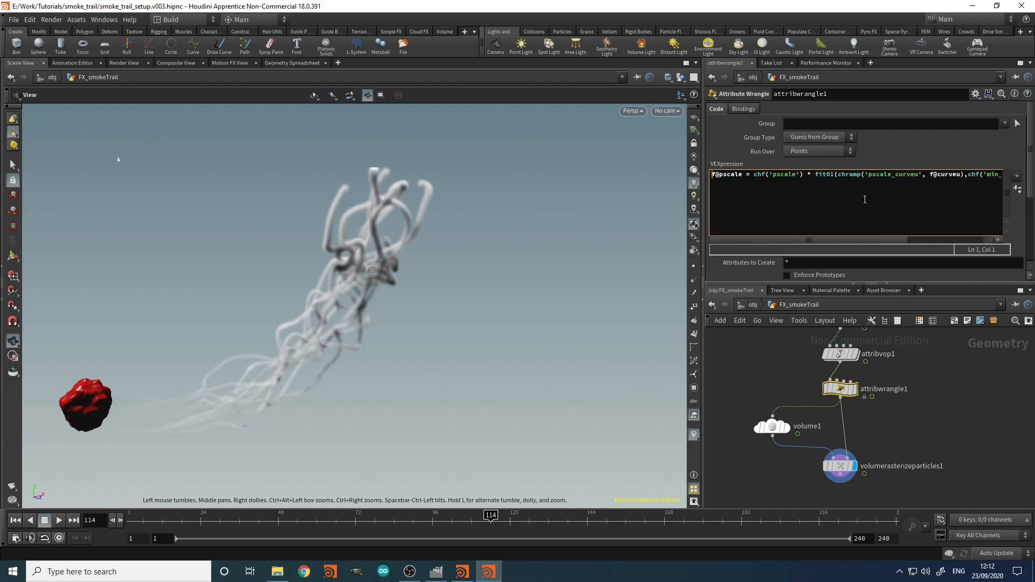
Step: Remove the chf('pscale') multiplier from attribwrangle1's pscale expression and generate its min and max pscale parameters
drag(753, 172, 814, 169)
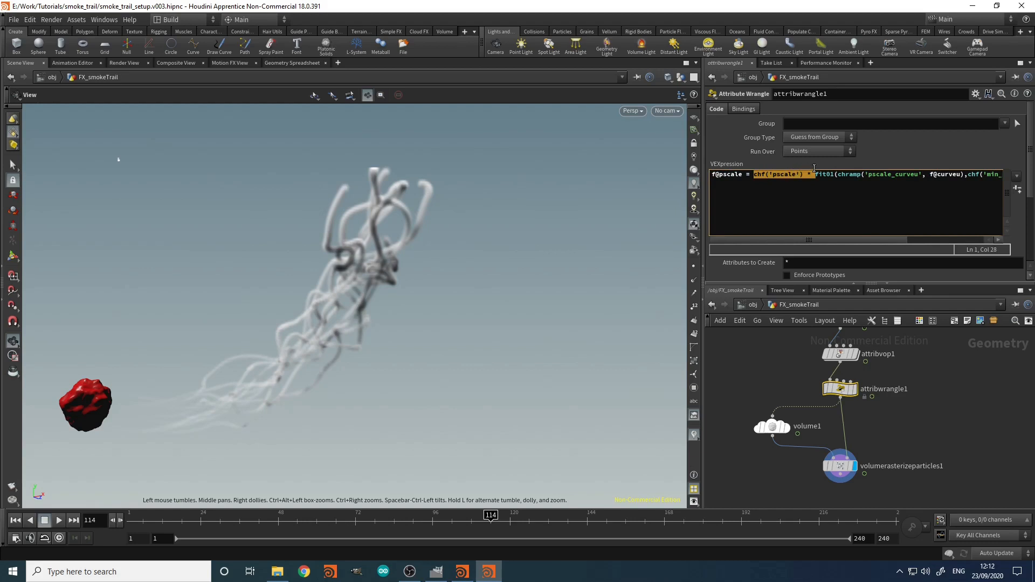
key(BackSpace)
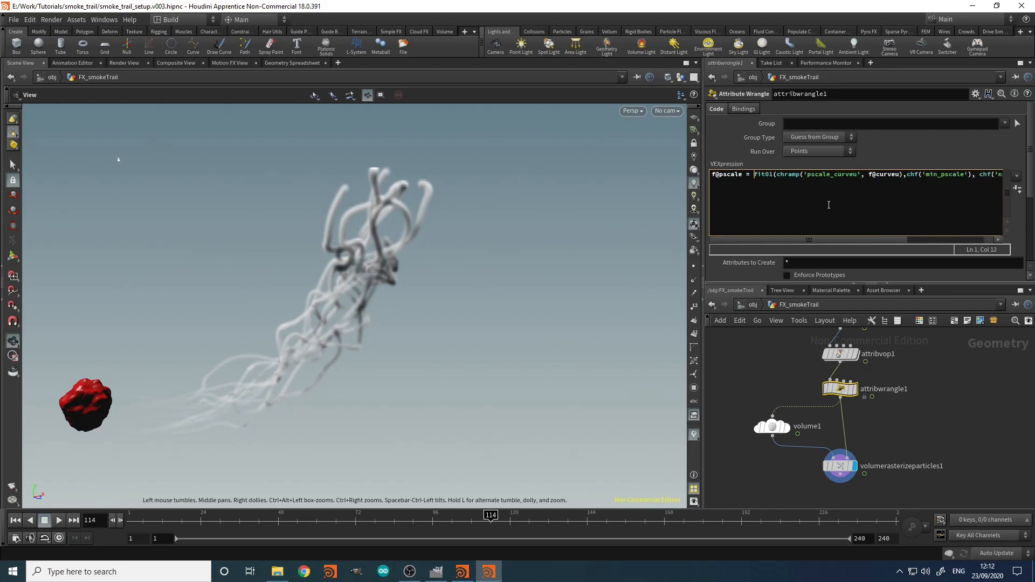
click(1017, 190)
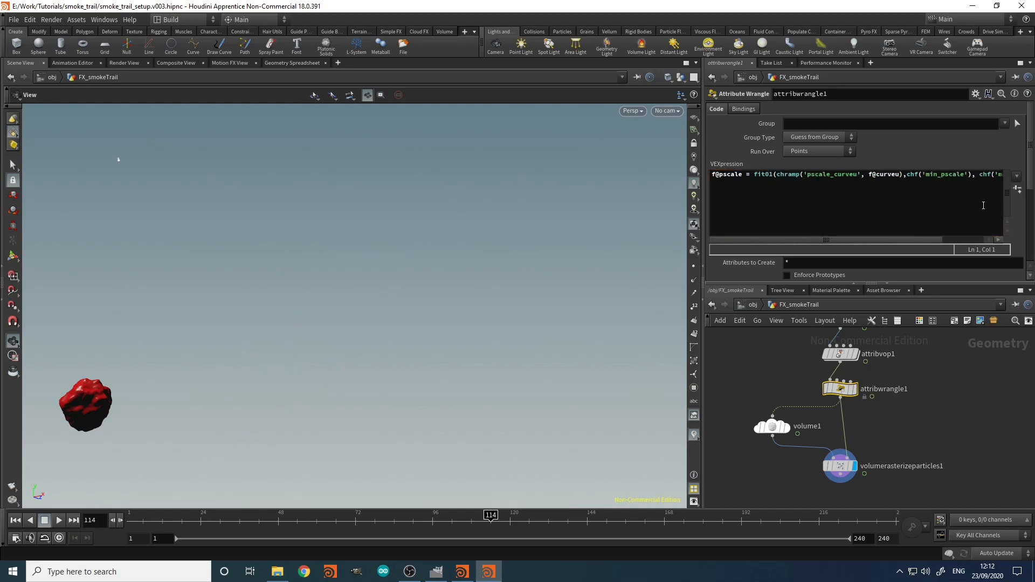
Step: Delete all spare parameters from attribwrangle1 and regenerate only those its expression uses
scroll(744, 168, down, 3)
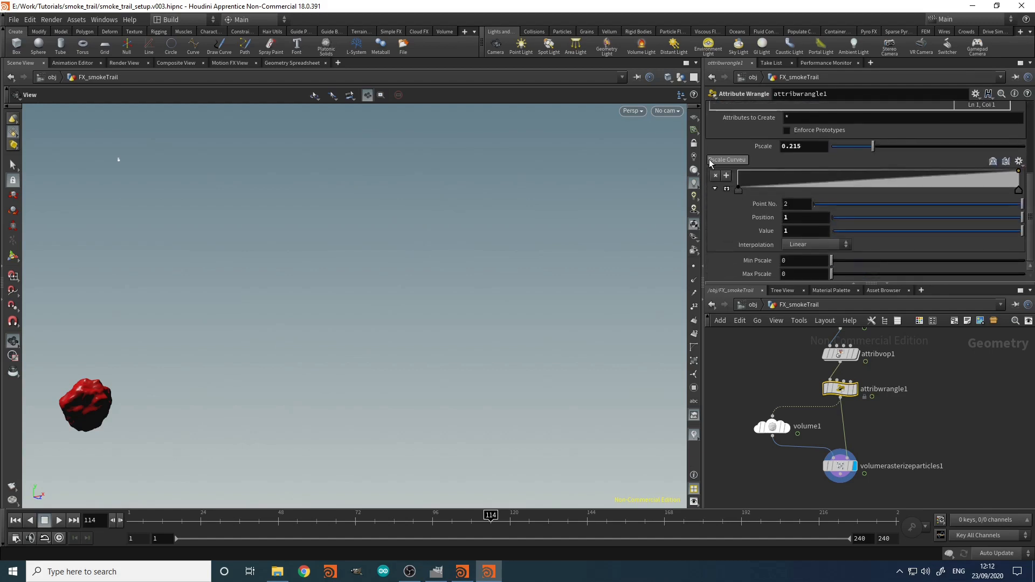
click(976, 93)
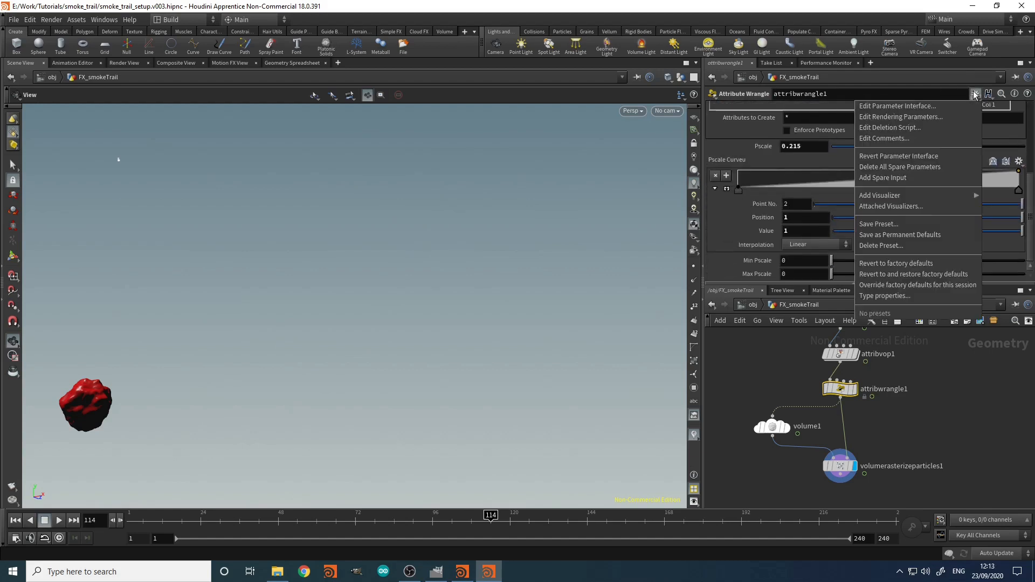
click(906, 167)
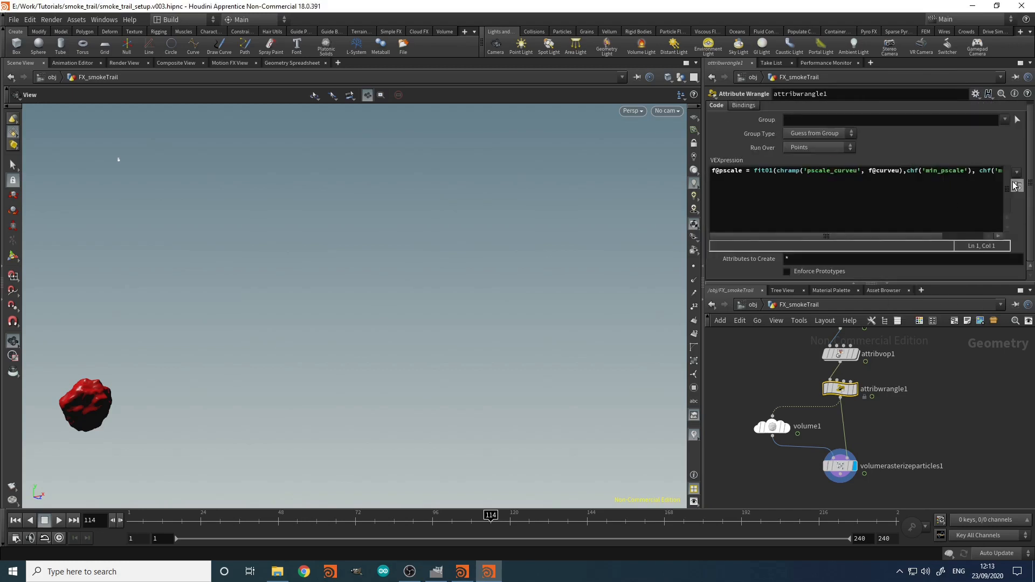
click(1018, 186)
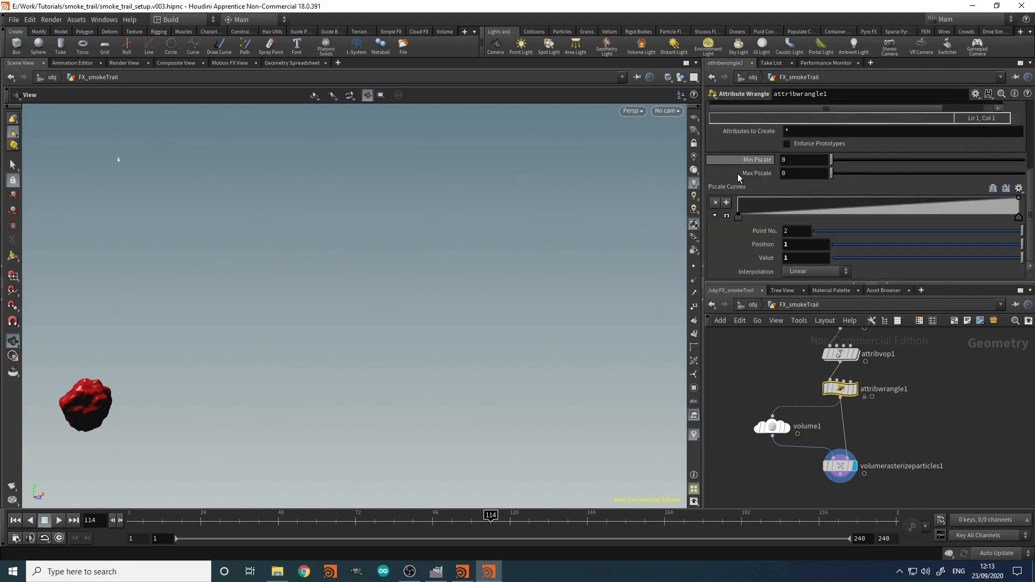
Step: Set the wrangle's Min Pscale to 0.1 and Max Pscale to 1
drag(806, 160, 667, 164)
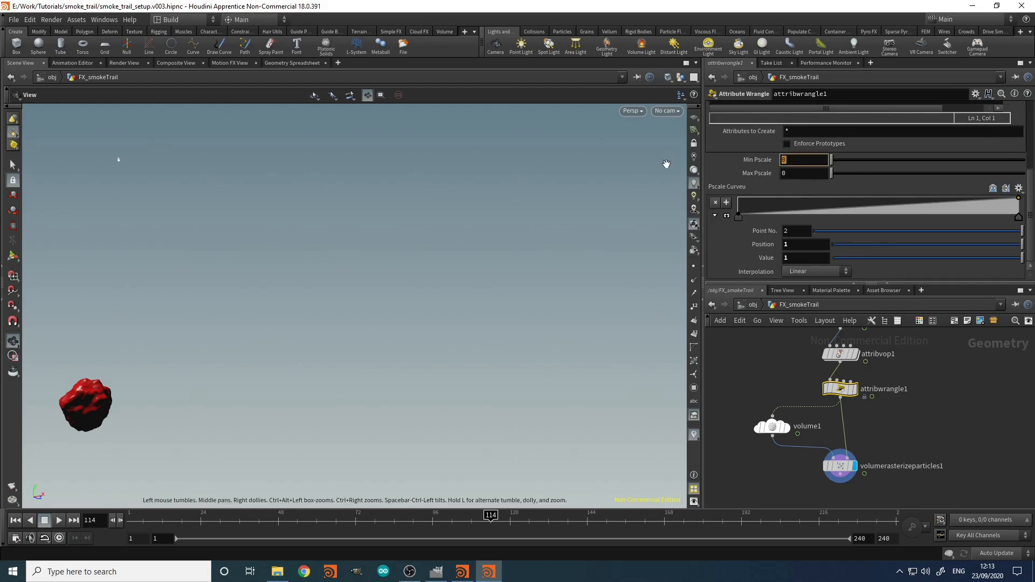
text(0.1)
key(Tab)
text(1)
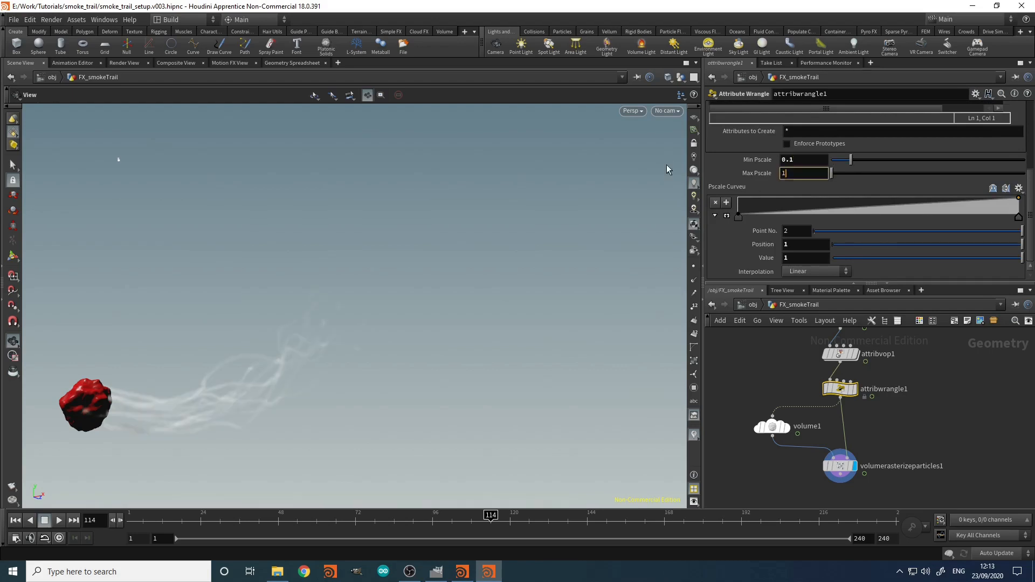
key(Return)
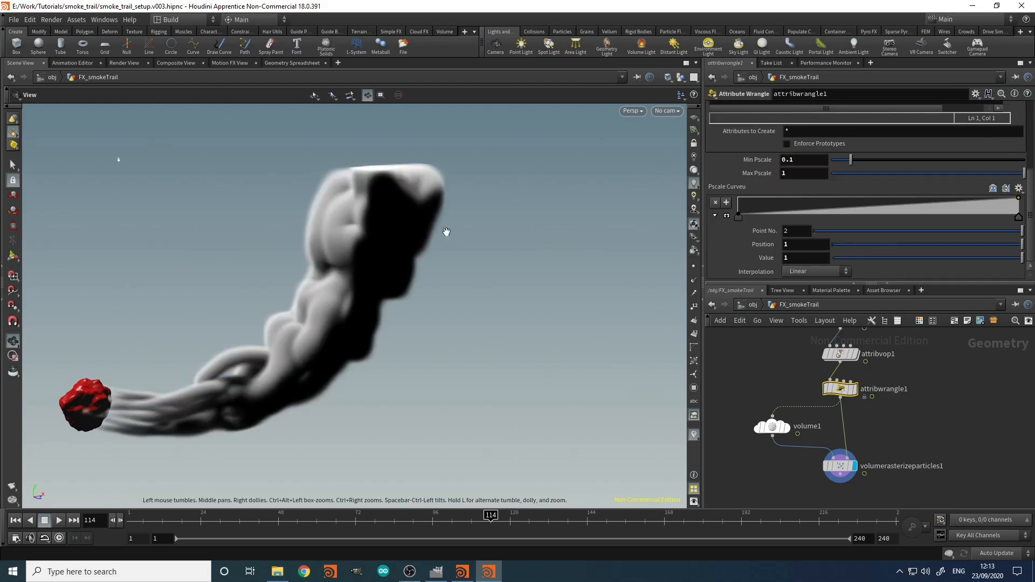
Step: Go to frame 48 and examine the thickness of the smoke trail along its length behind the rock
click(172, 521)
drag(200, 522, 278, 532)
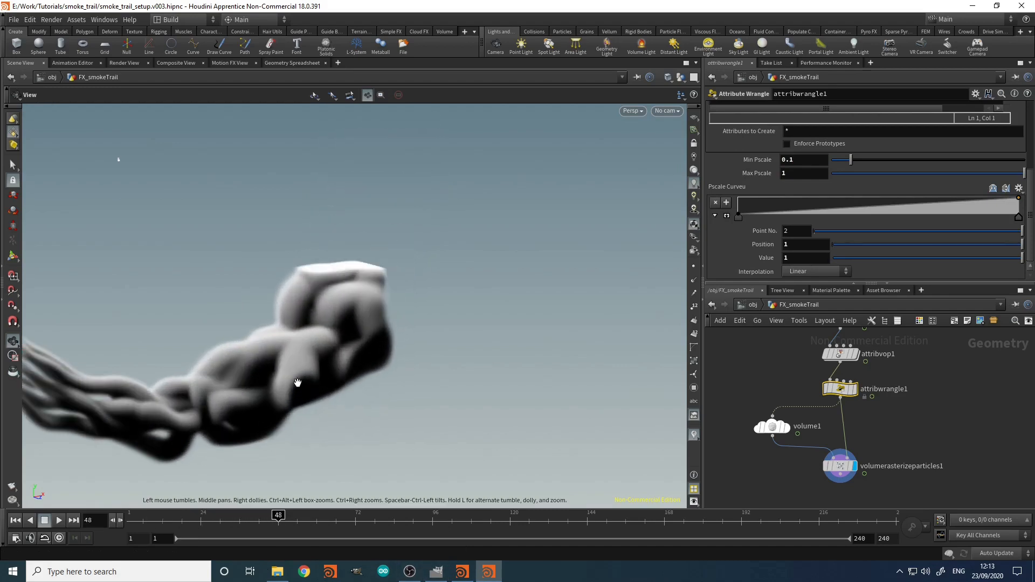
right_drag(296, 384, 185, 402)
drag(256, 411, 242, 372)
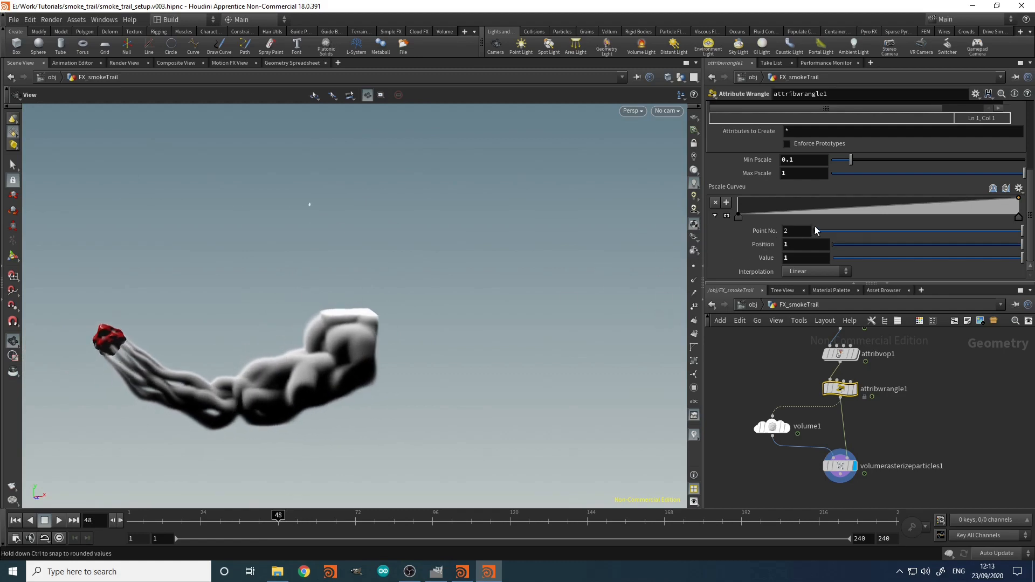
Step: Open attribwrangle1's pscale expression for editing
scroll(748, 253, up, 4)
click(738, 149)
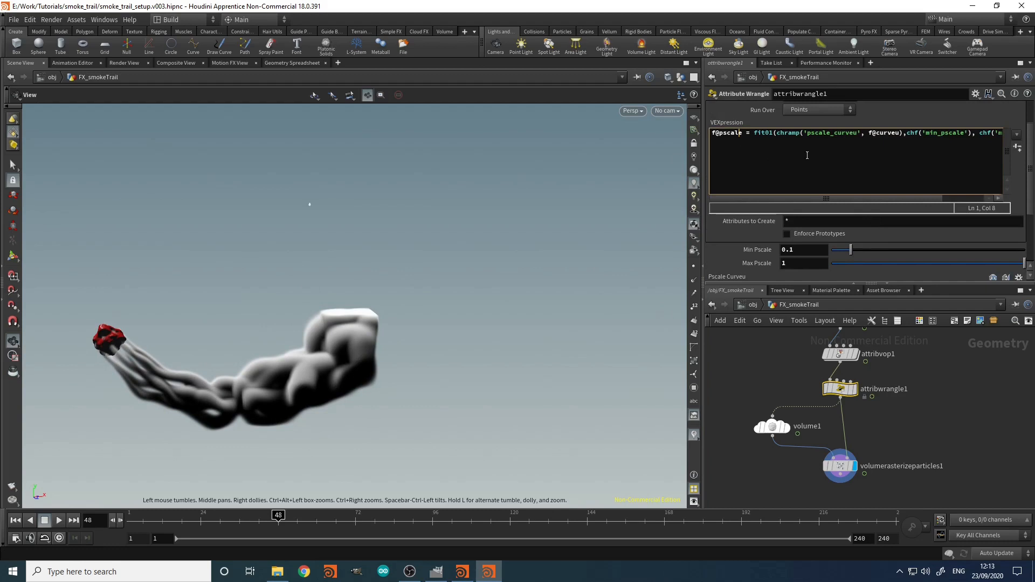
Step: Add f@density = chramp('density_curveu', f@curveu); as a second line in attribwrangle1 and generate its ramp parameter
key(End)
key(Return)
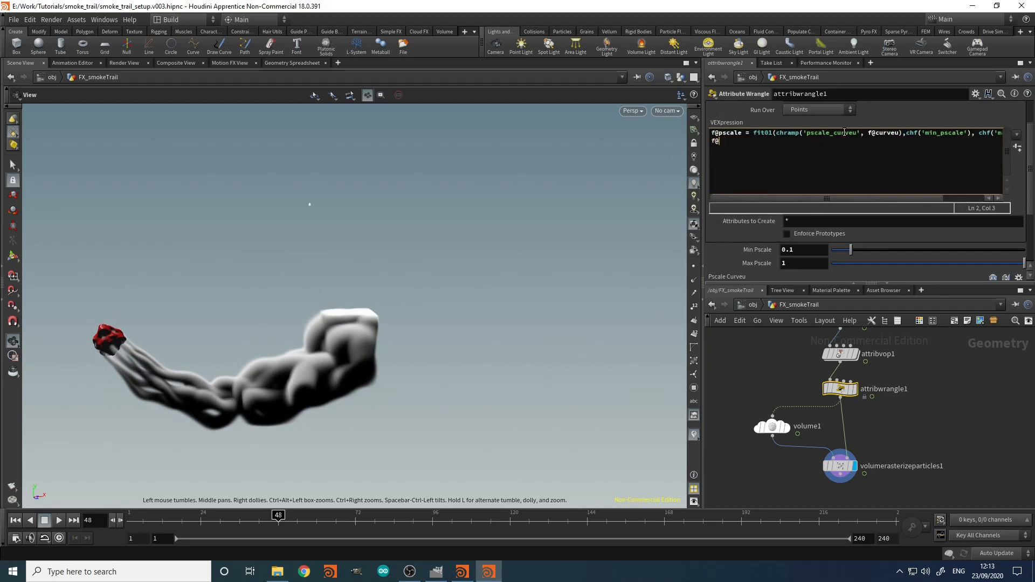
text(f@density = chramp())
key(Left)
text('')
text(ensit)
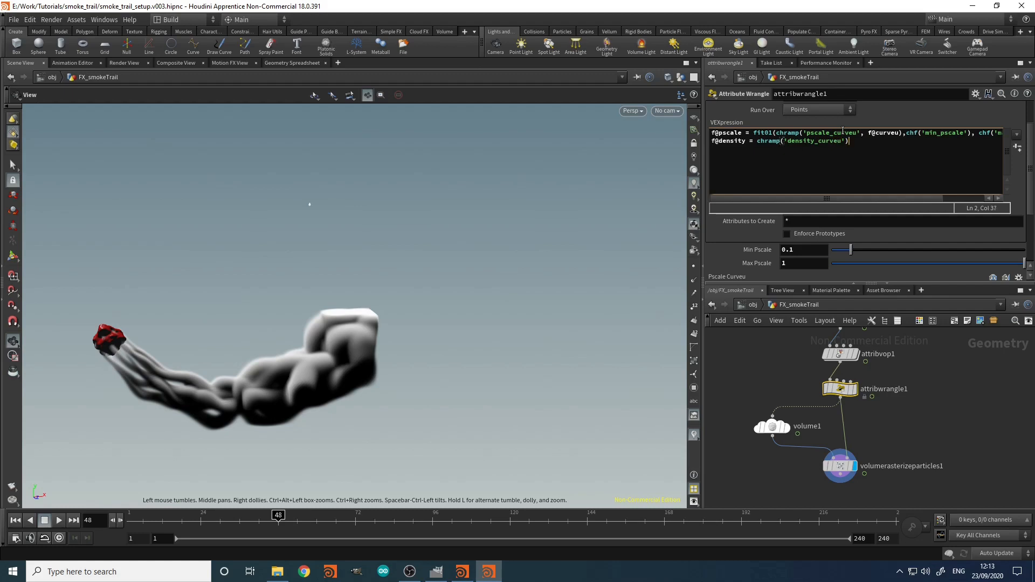
click(1018, 149)
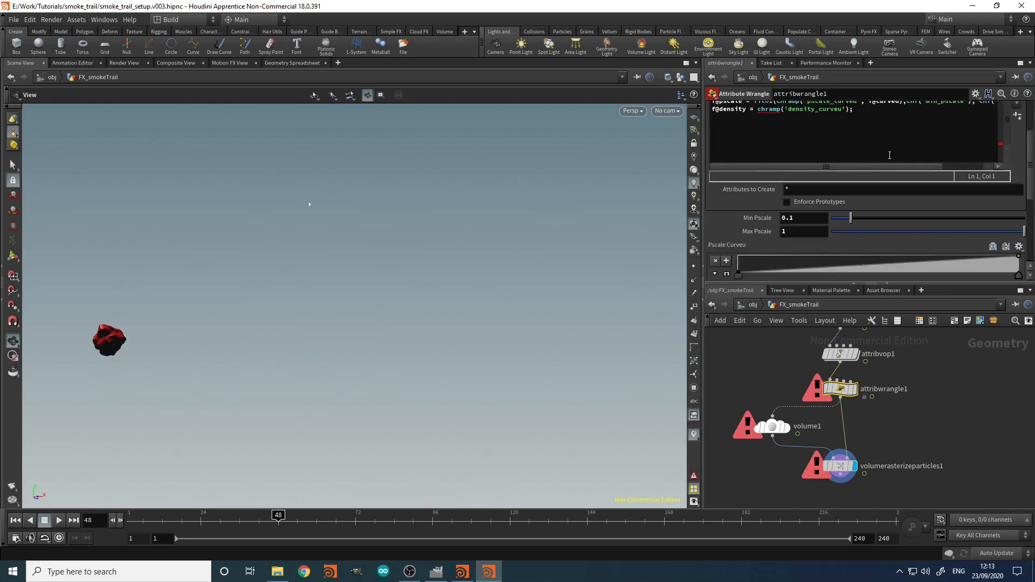
click(848, 110)
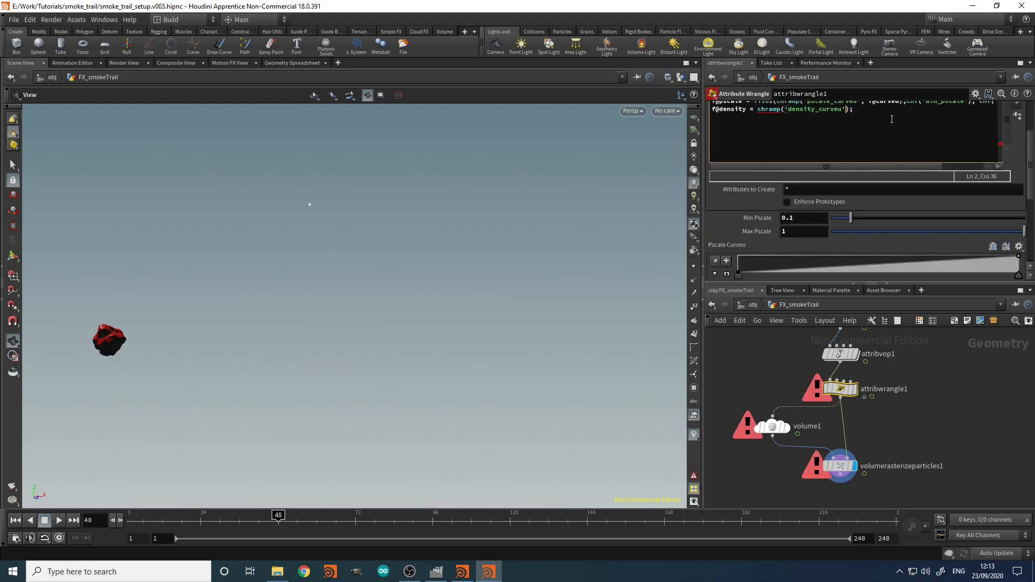
text(, f@curveu)
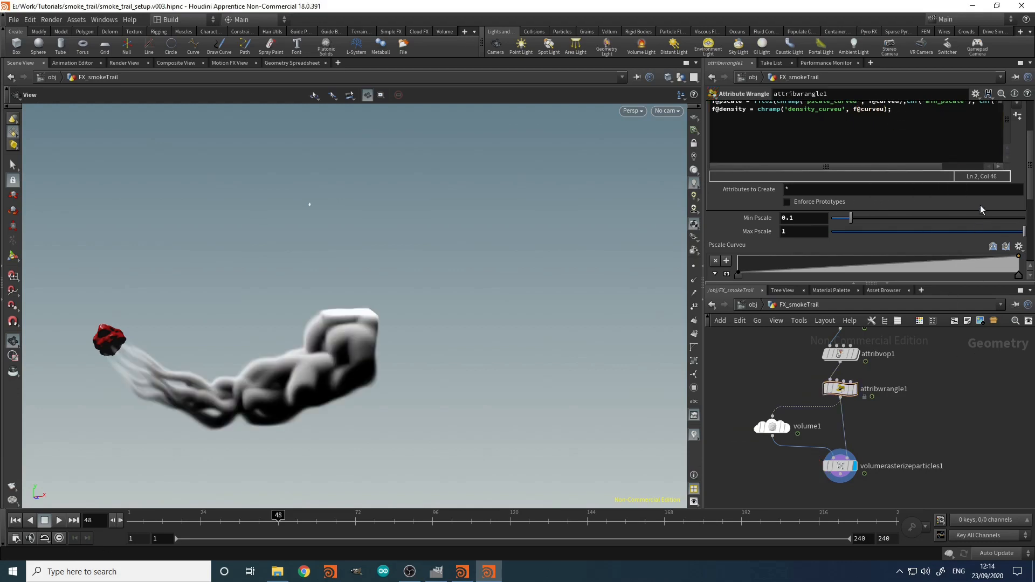
Step: Reshape the Density Curveu ramp to fall from 1 to 0, adding an upper point near the start and a zero-value point at about 0.8
scroll(1010, 221, down, 3)
scroll(1010, 221, down, 2)
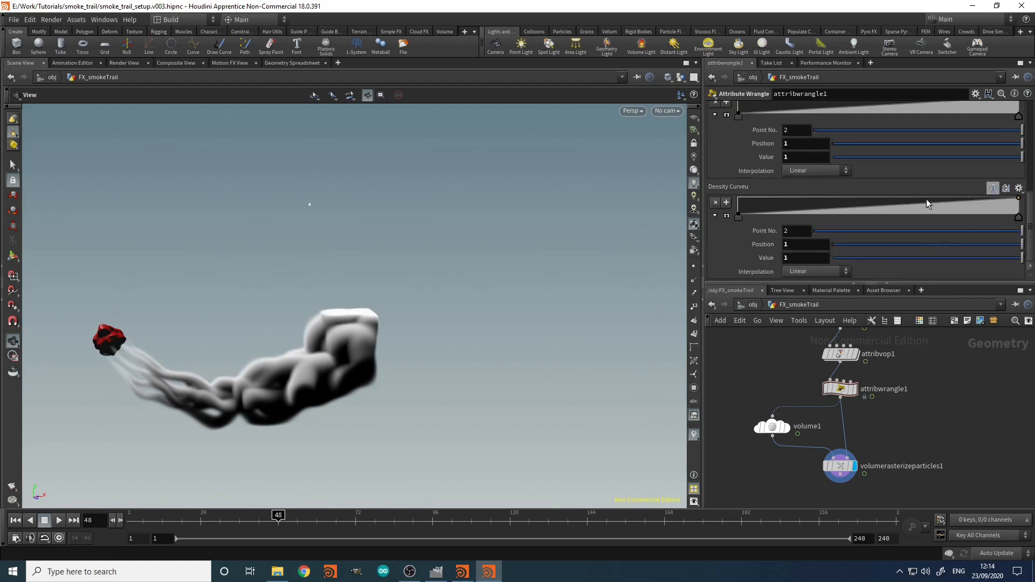
drag(739, 216, 738, 197)
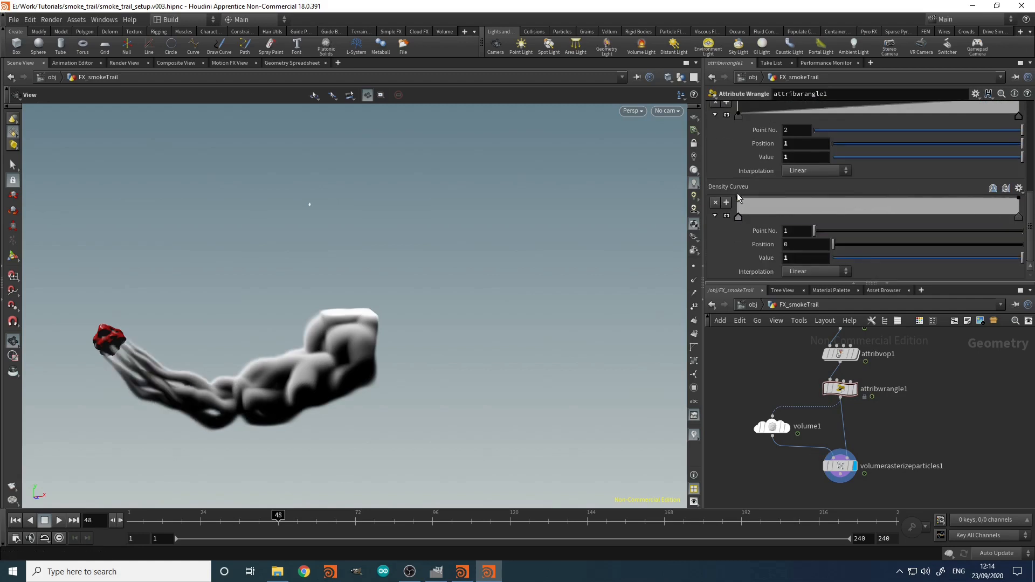
drag(1019, 198, 1031, 227)
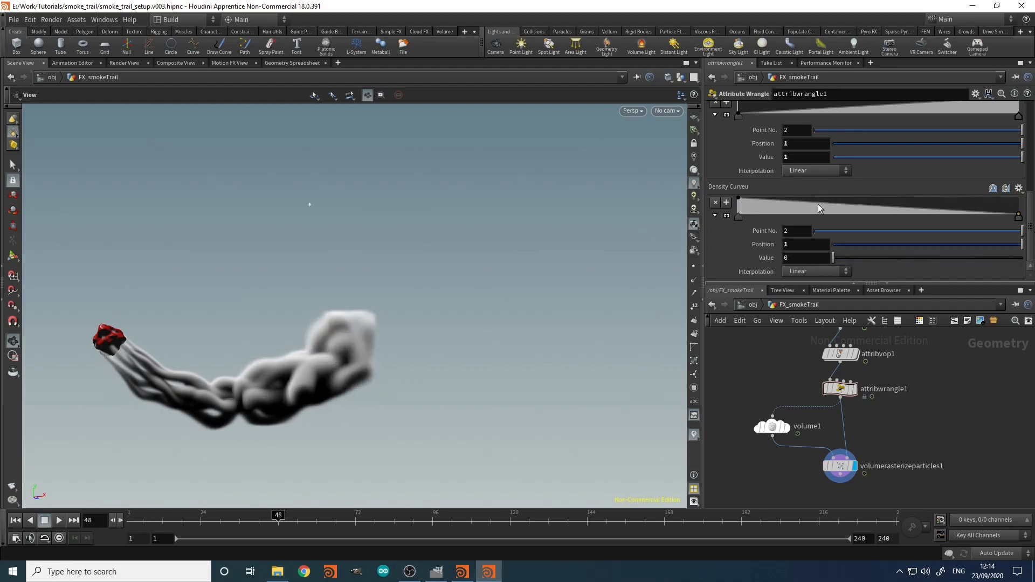
drag(811, 205, 801, 198)
click(965, 215)
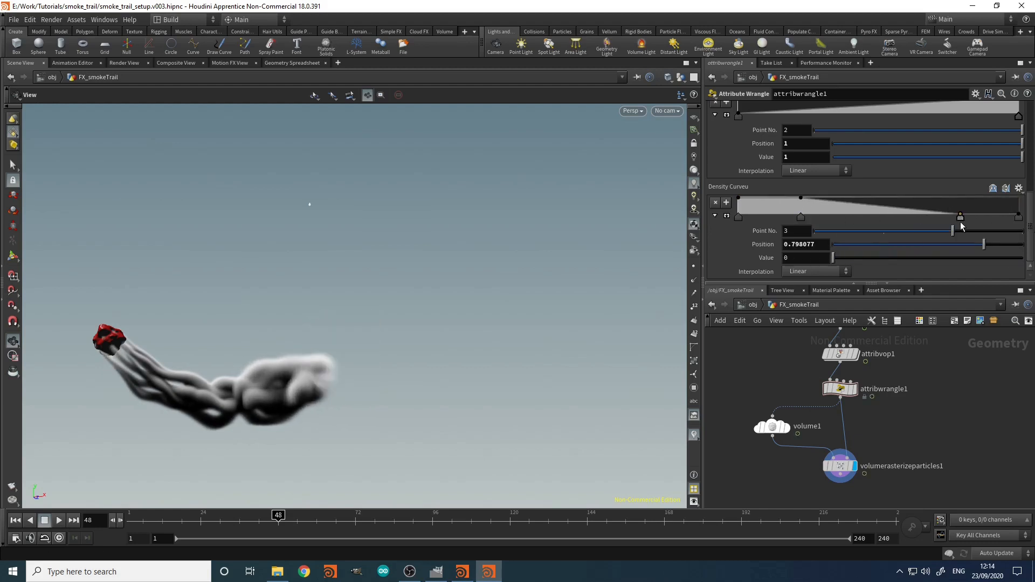
Step: Set the density ramp points to B-Spline interpolation, moving the third point to about 0.917 and the second to about 0.035
click(740, 217)
click(1019, 216)
click(816, 272)
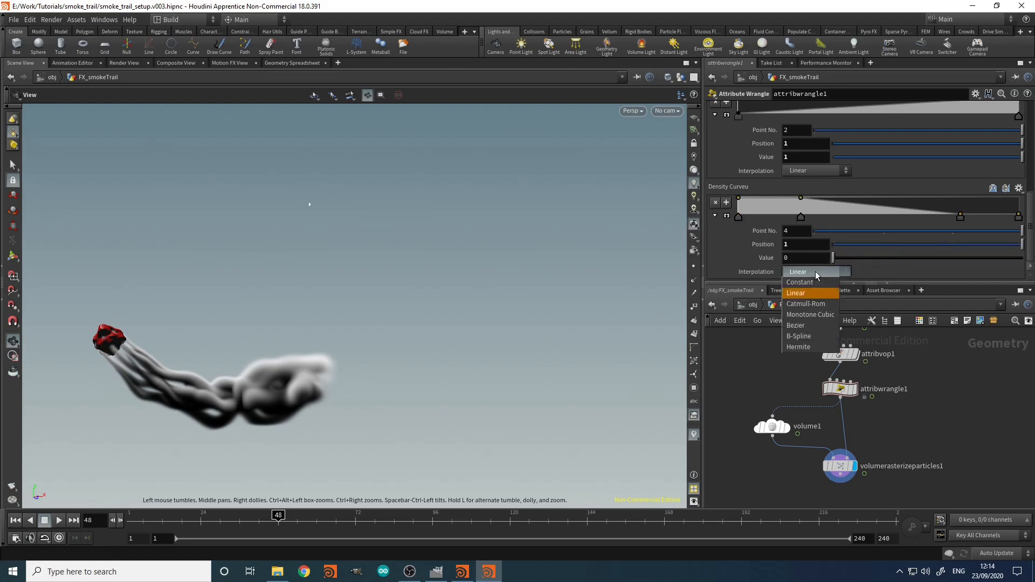
click(810, 334)
drag(961, 216, 995, 217)
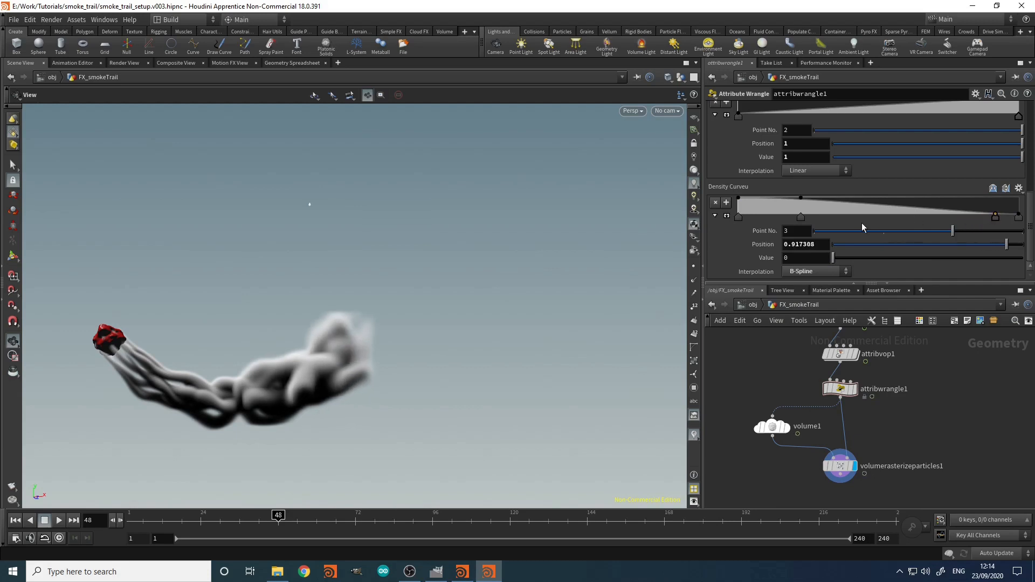
drag(802, 218, 754, 226)
drag(223, 367, 285, 401)
right_drag(285, 402, 418, 345)
drag(392, 349, 345, 325)
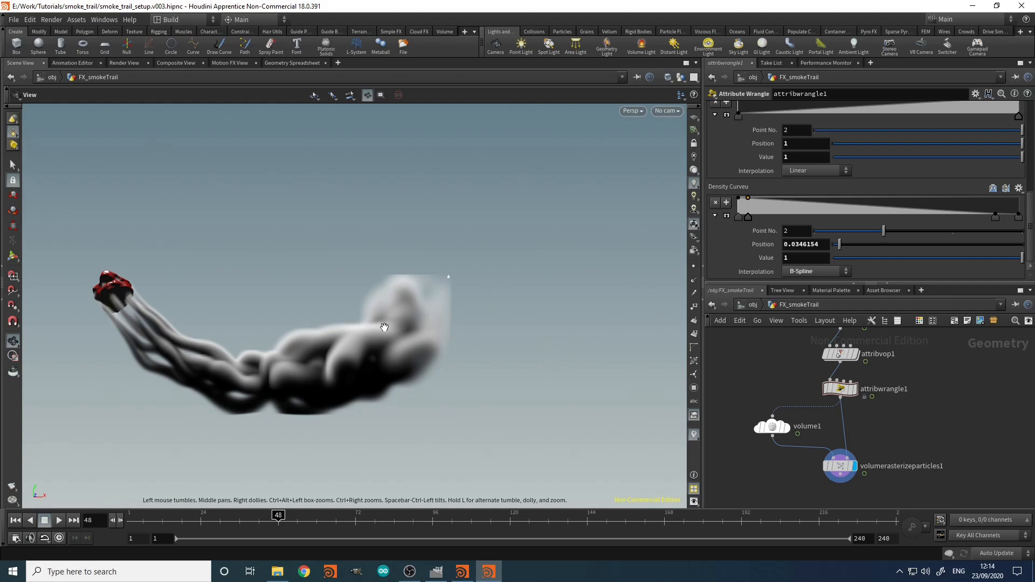
Step: Insert a Bound node on the wire between attribwrangle1 and volume1, aligned above volume1
click(838, 473)
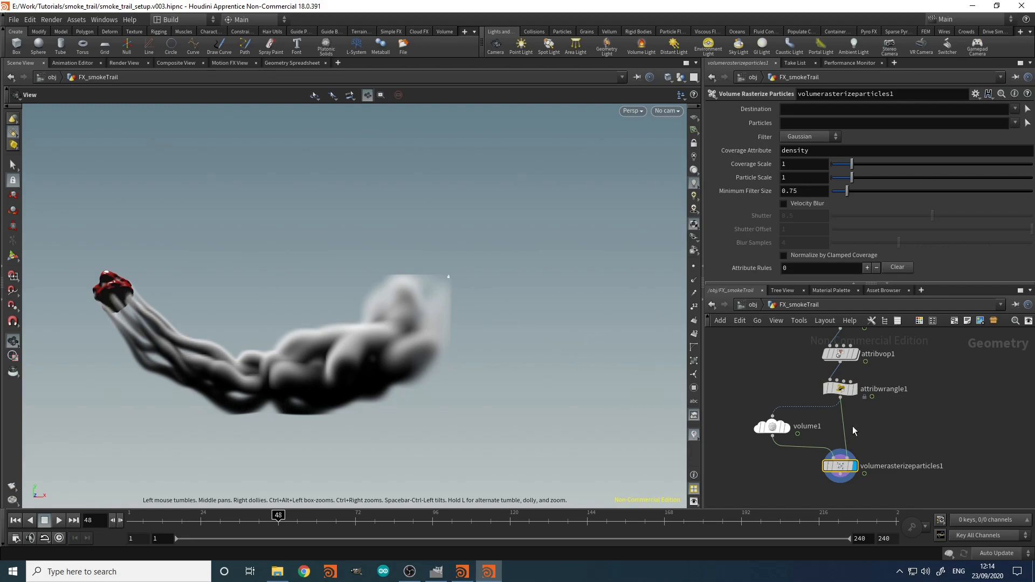
click(776, 430)
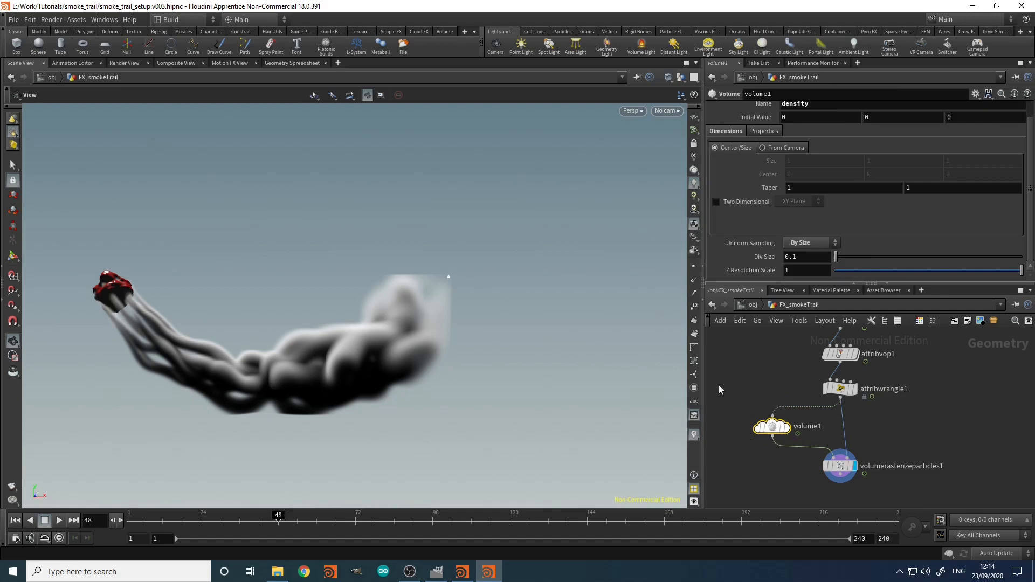
mouse_move(811, 396)
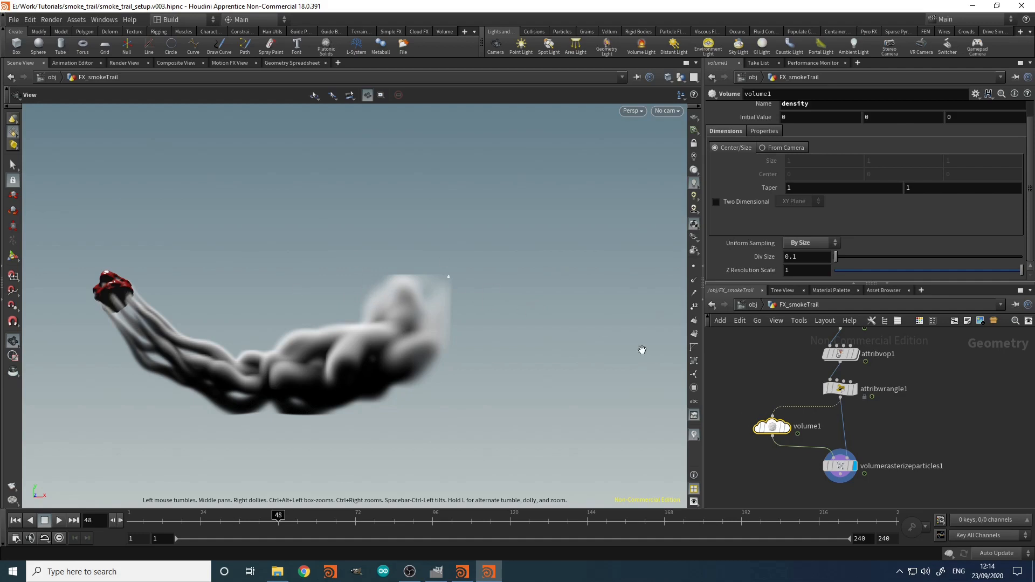
drag(778, 432, 765, 442)
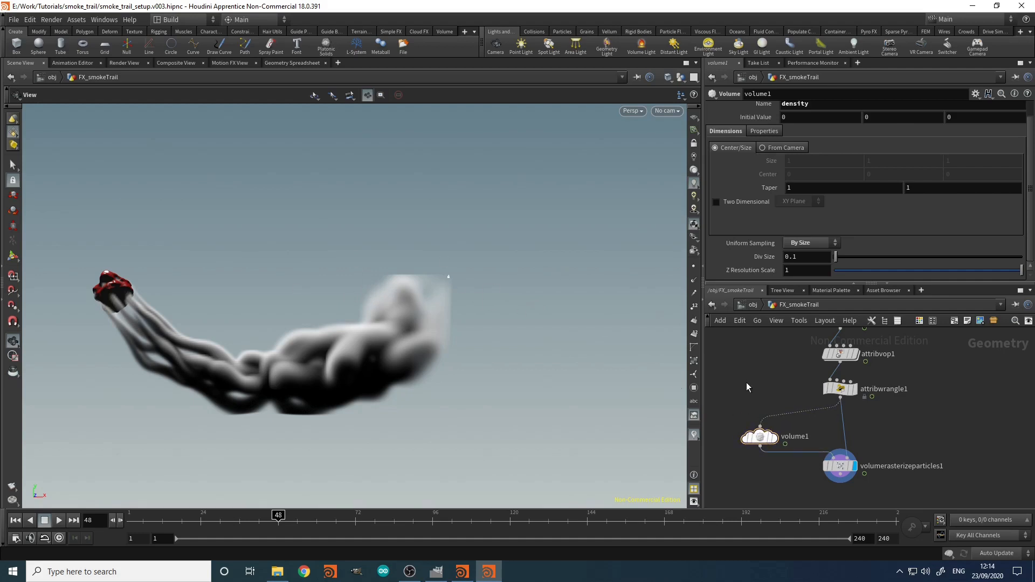
key(Tab)
text(bound)
key(Return)
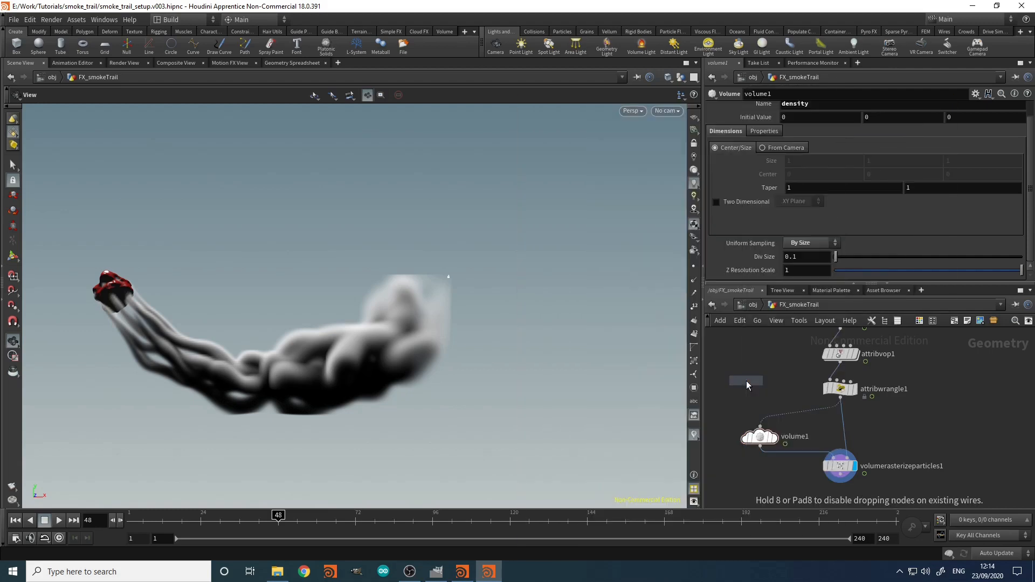
click(777, 418)
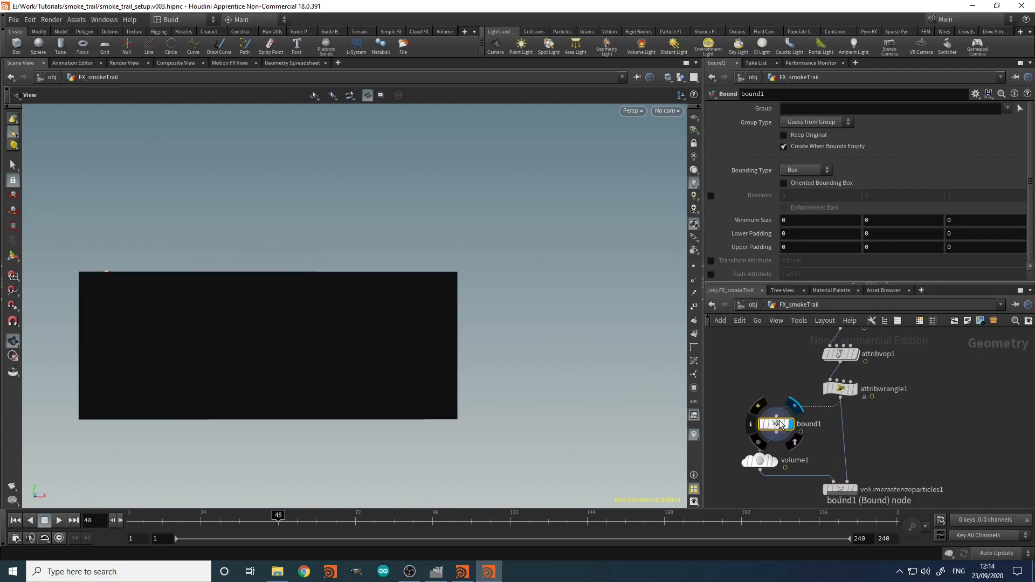
drag(760, 424, 767, 424)
right_drag(409, 307, 180, 291)
drag(181, 291, 485, 330)
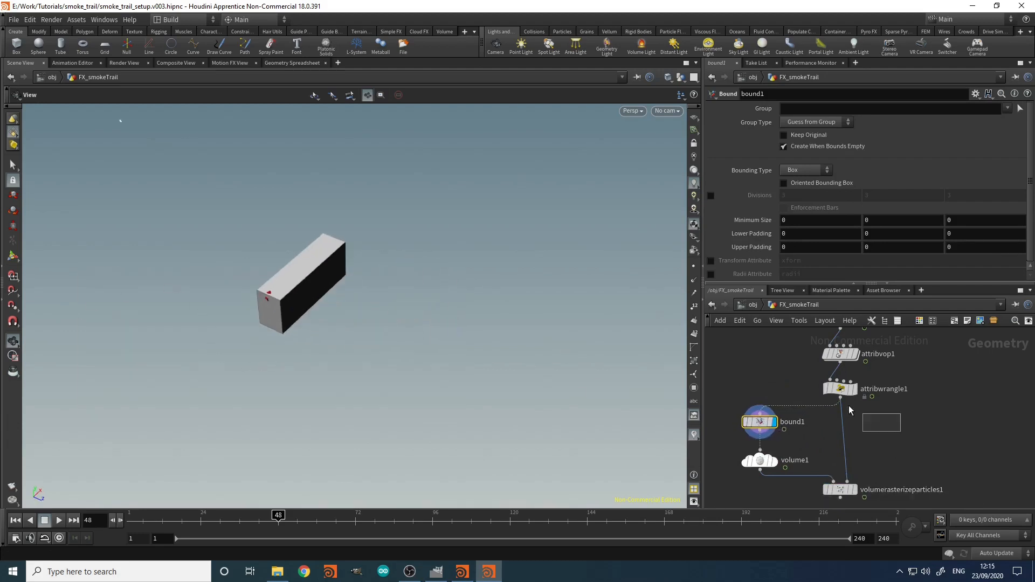
Step: Copy attribwrangle1's Max Pscale parameter and paste it as relative references into all three Lower Padding components of bound1
click(841, 389)
scroll(785, 175, up, 5)
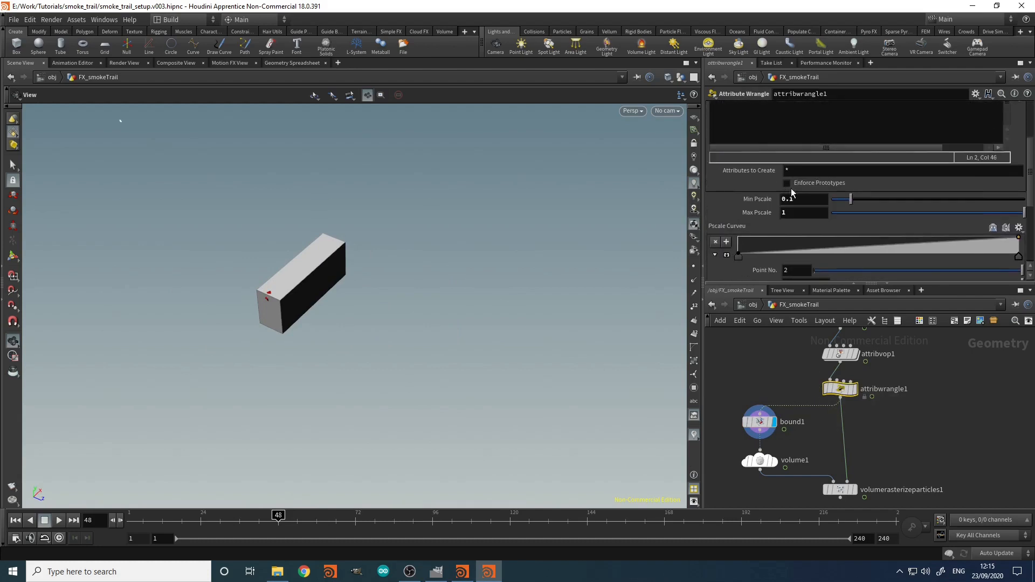
right_click(754, 212)
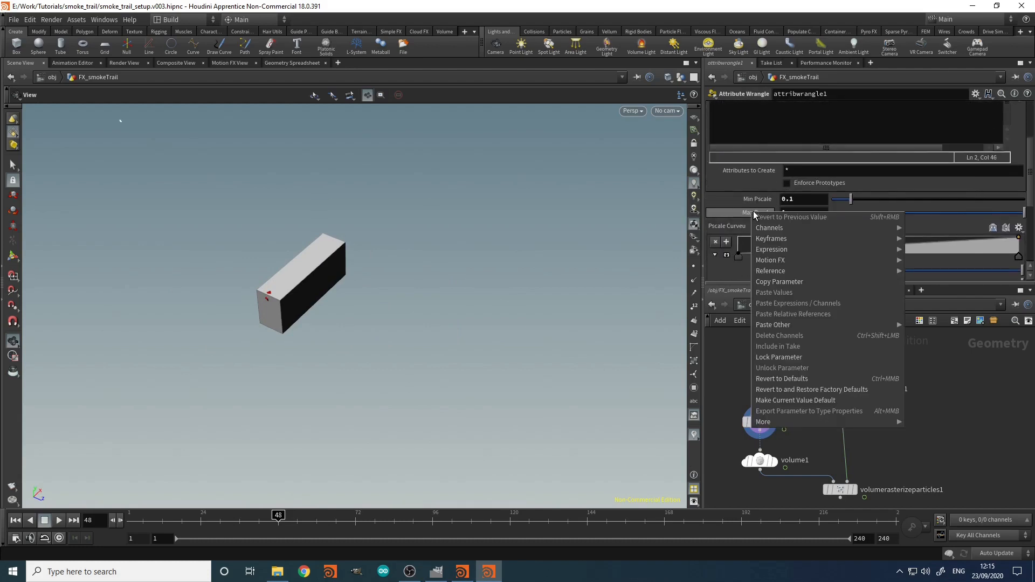
click(798, 280)
click(760, 422)
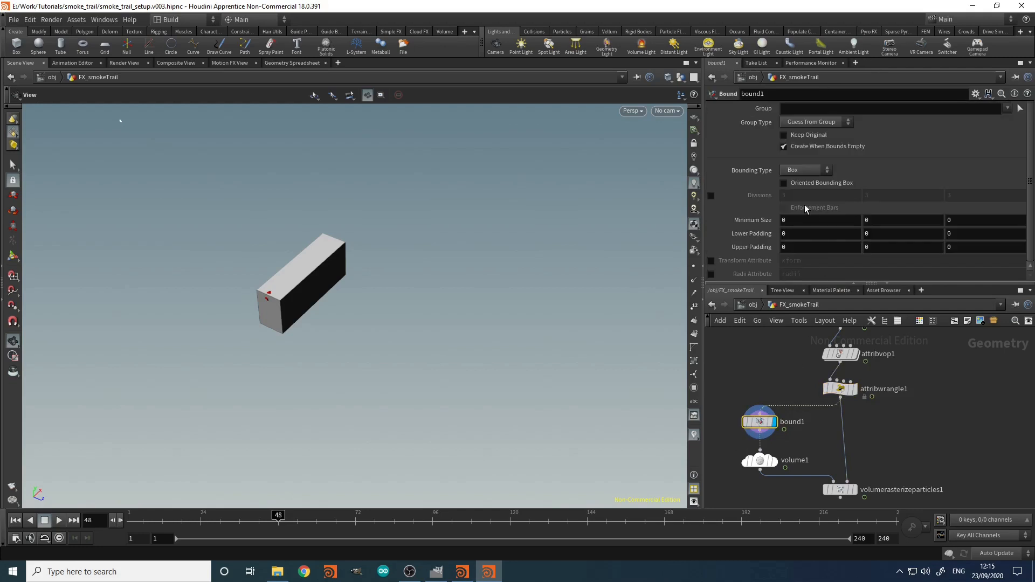
right_click(756, 235)
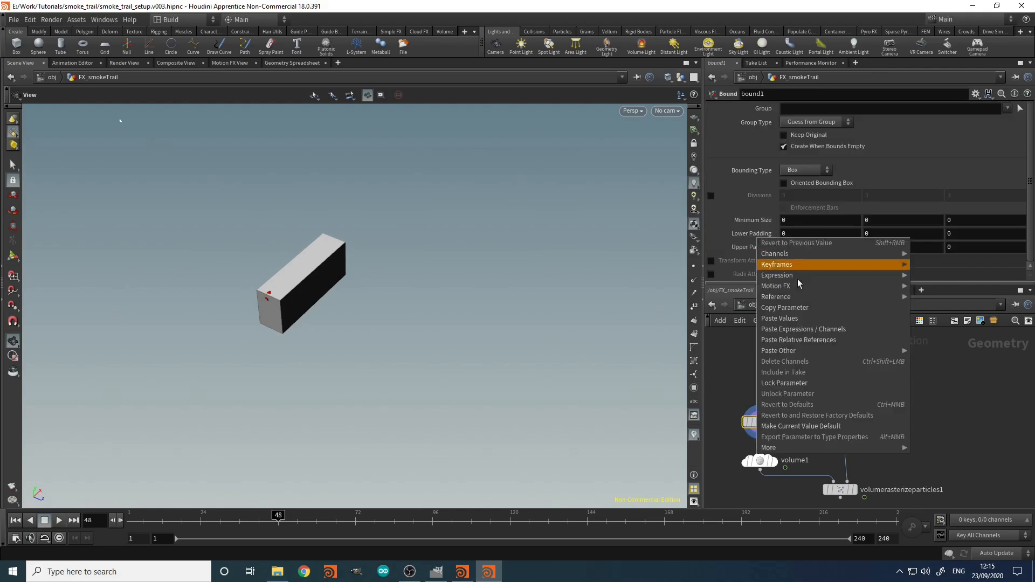
click(824, 339)
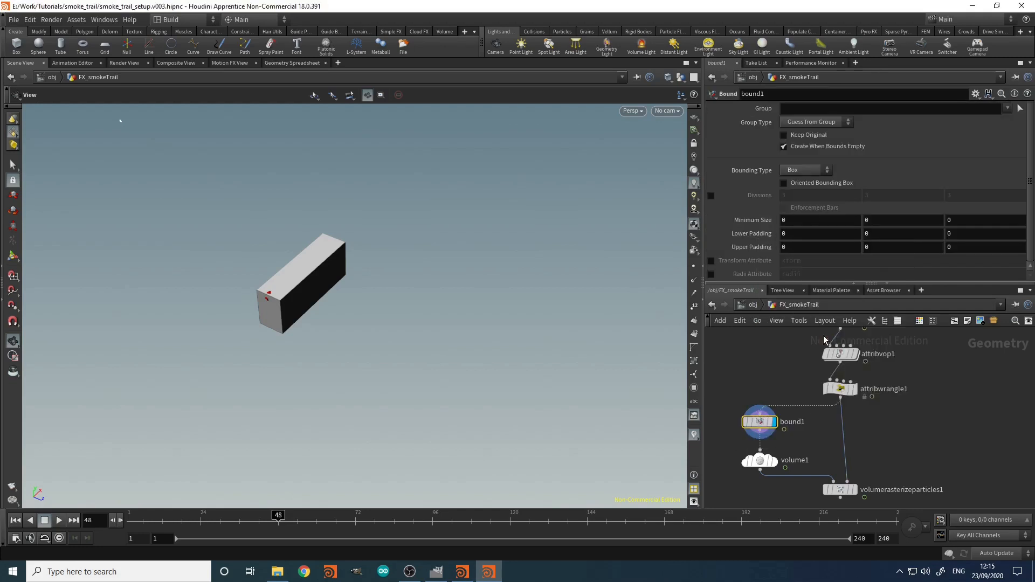
right_click(887, 235)
click(956, 340)
right_click(971, 234)
click(970, 337)
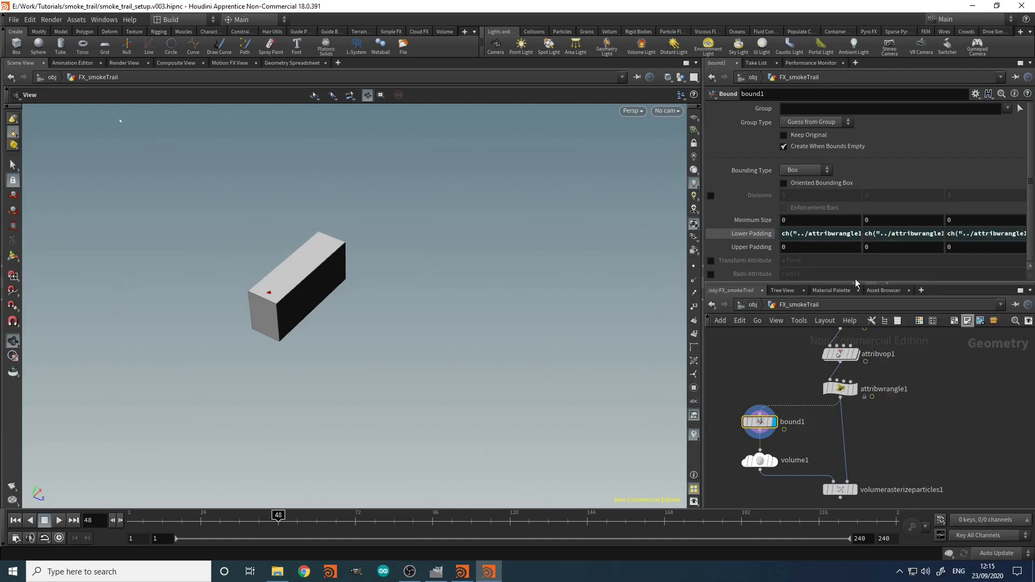
Step: Paste the Max Pscale relative reference into all three Upper Padding components of bound1
right_click(827, 245)
click(890, 349)
right_click(892, 248)
click(918, 351)
right_click(961, 251)
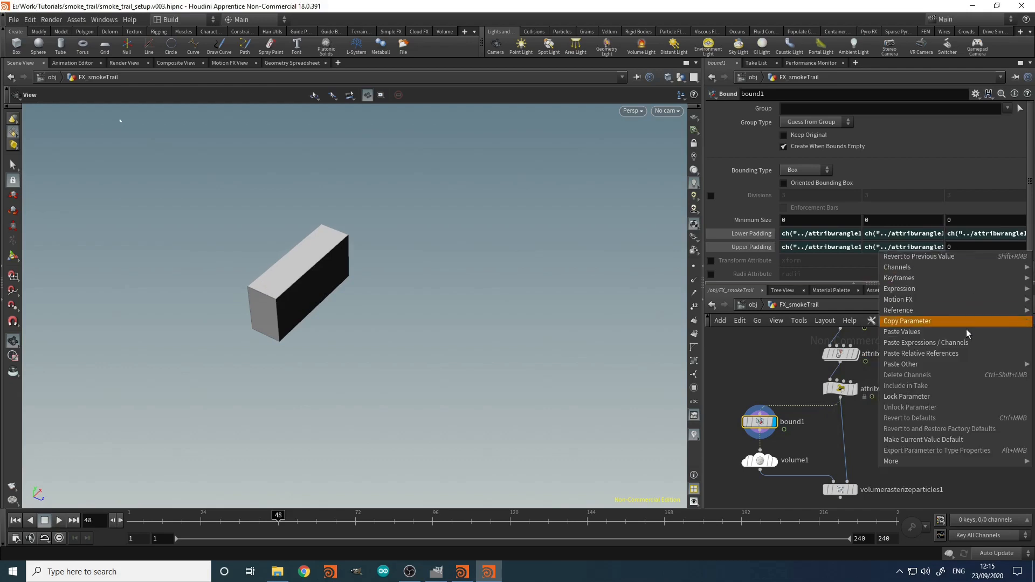
click(959, 351)
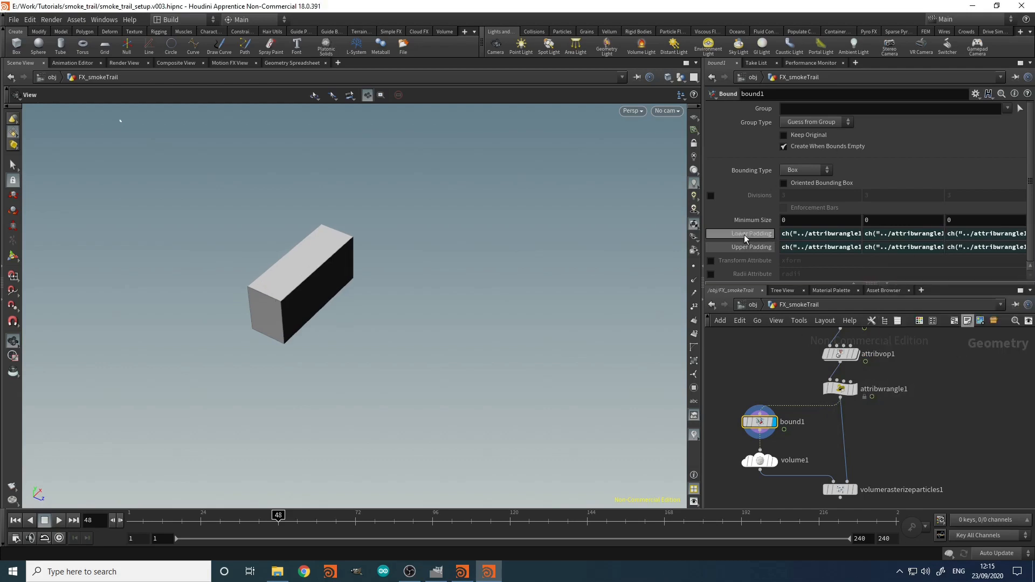
Step: Display volumerasterizeparticles1 and inspect the smoke trail from several angles, moving the timeline to frame 106
scroll(868, 502, up, 2)
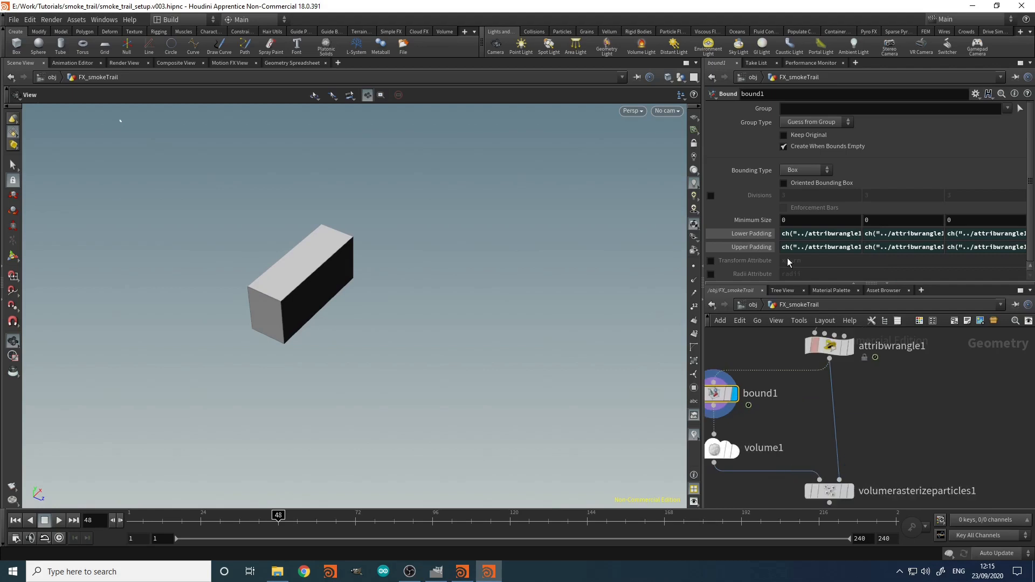
click(850, 492)
drag(291, 247, 324, 246)
right_drag(350, 157, 467, 222)
middle_drag(467, 221, 401, 220)
right_drag(402, 220, 501, 267)
drag(501, 267, 515, 252)
right_drag(515, 252, 301, 436)
drag(176, 521, 442, 555)
click(465, 522)
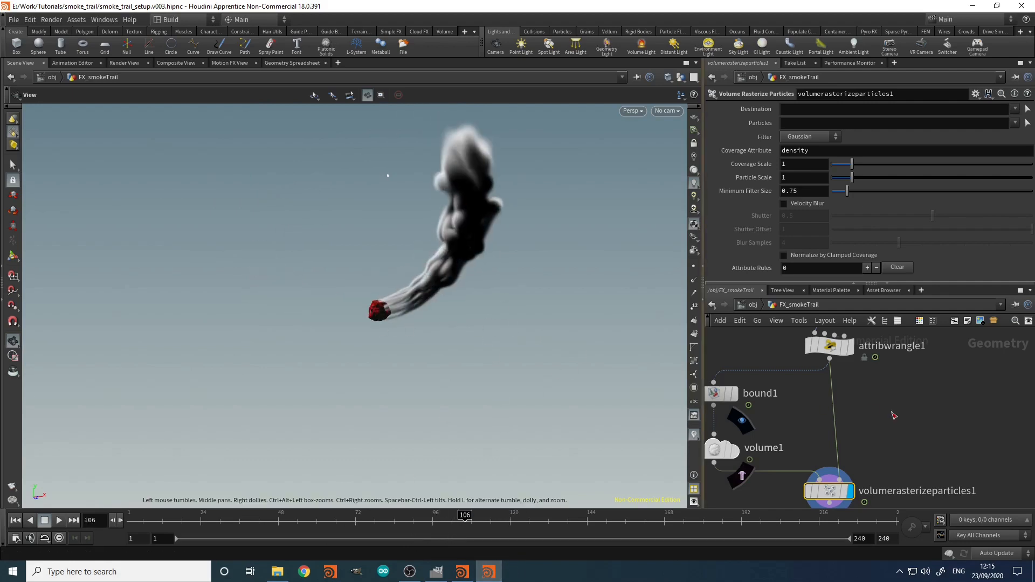
Step: Set the Force Total Count of scatter1 to 100
scroll(917, 426, down, 5)
scroll(870, 410, up, 5)
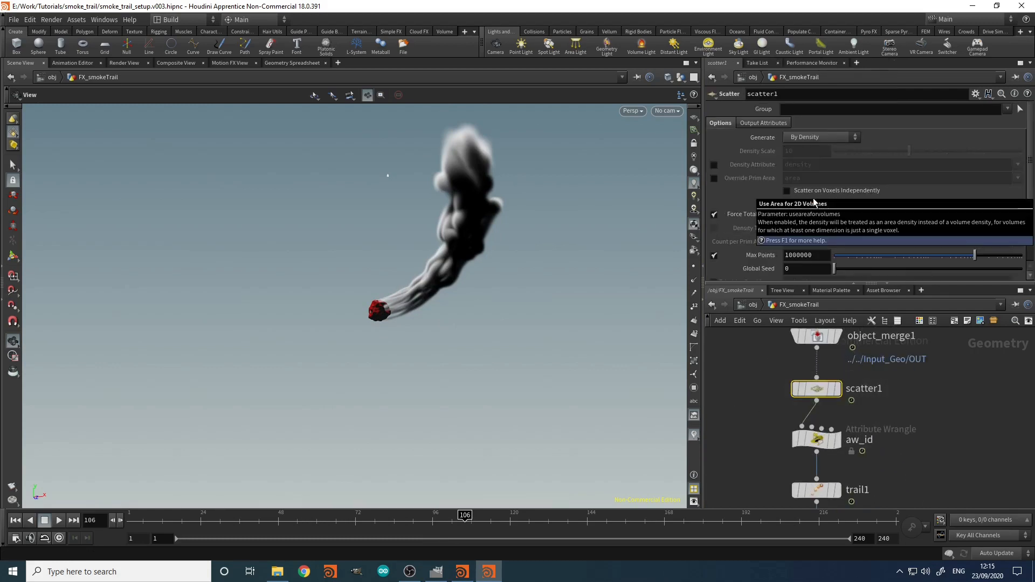
text(0)
key(Return)
Step: Examine the smoke trail from another angle by scrubbing from frame 15 to 42 and playing the animation
drag(408, 305, 656, 277)
click(171, 521)
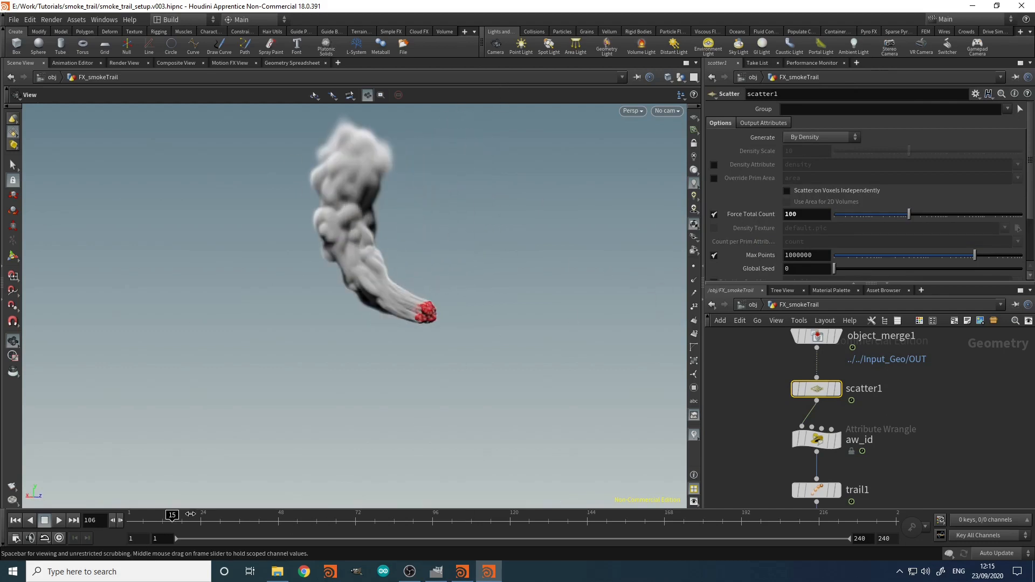
drag(218, 516, 261, 521)
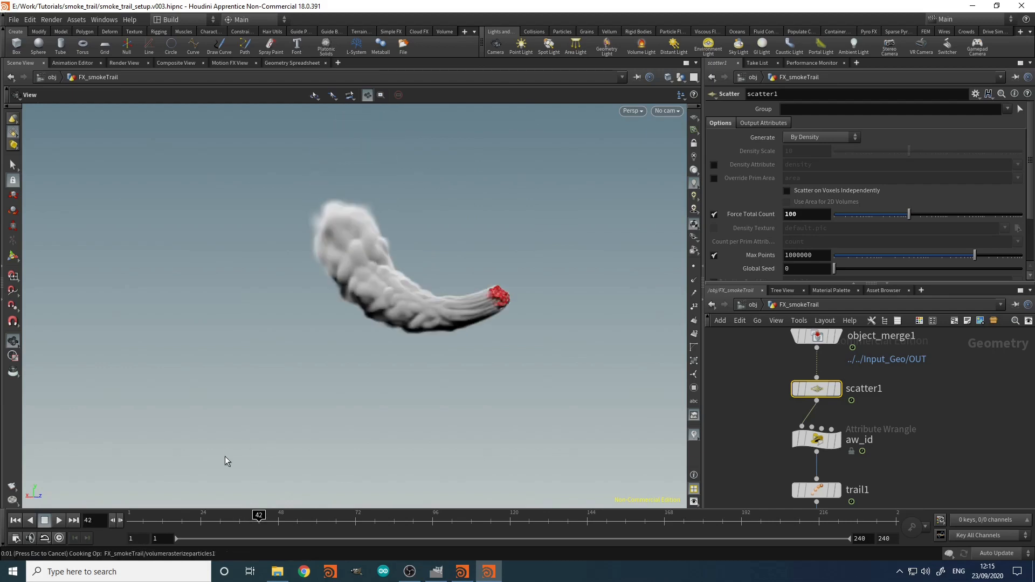
click(61, 520)
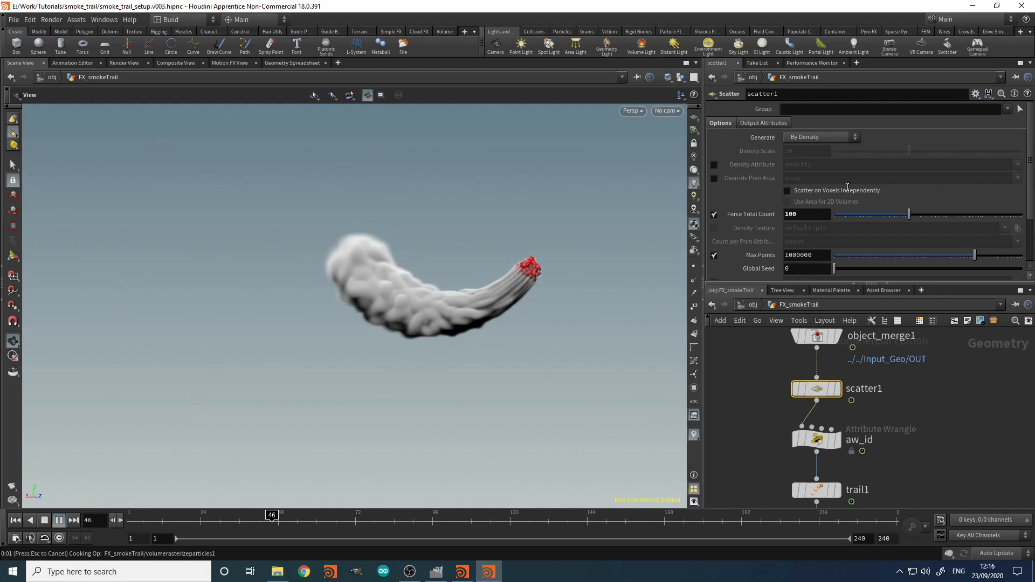
Step: Set the Force Total Count of scatter1 to 10 and stop the playback
click(819, 214)
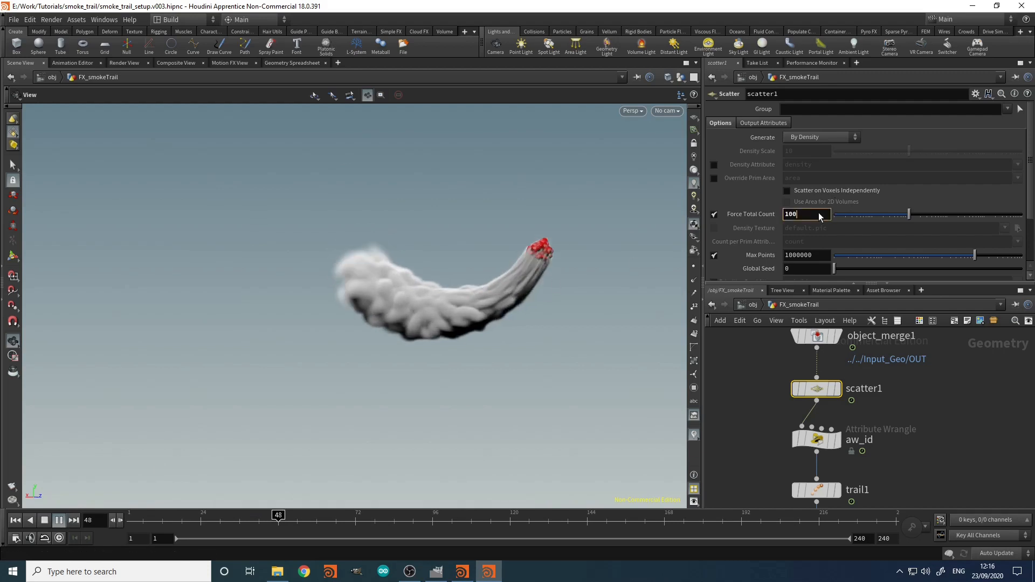
key(BackSpace)
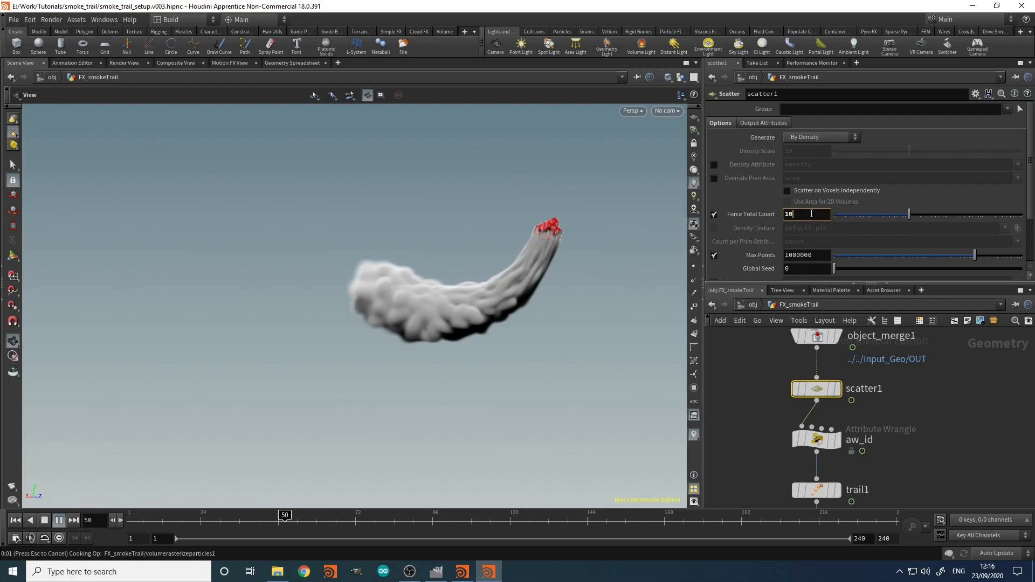
key(Return)
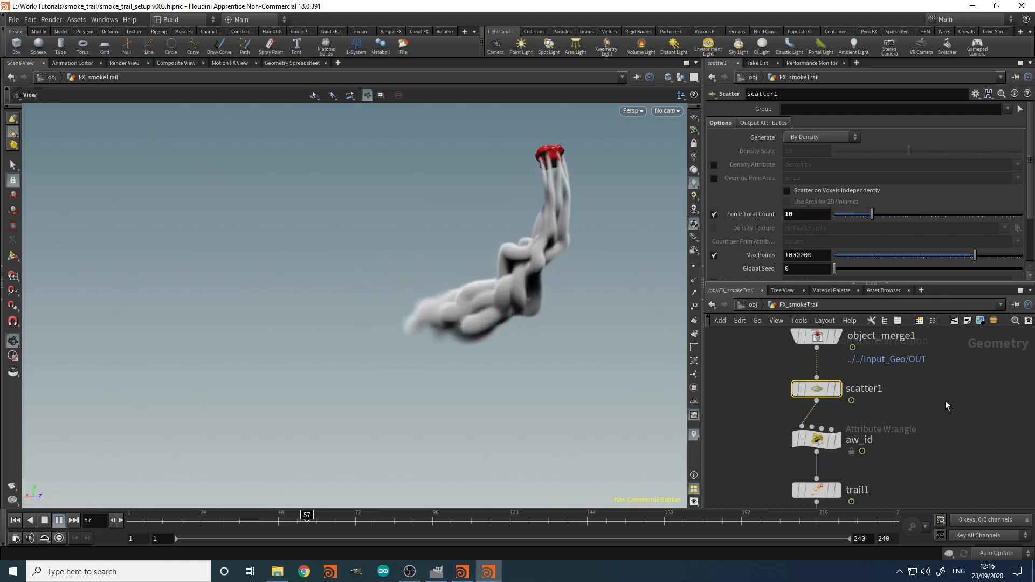
middle_drag(931, 442, 931, 410)
click(45, 519)
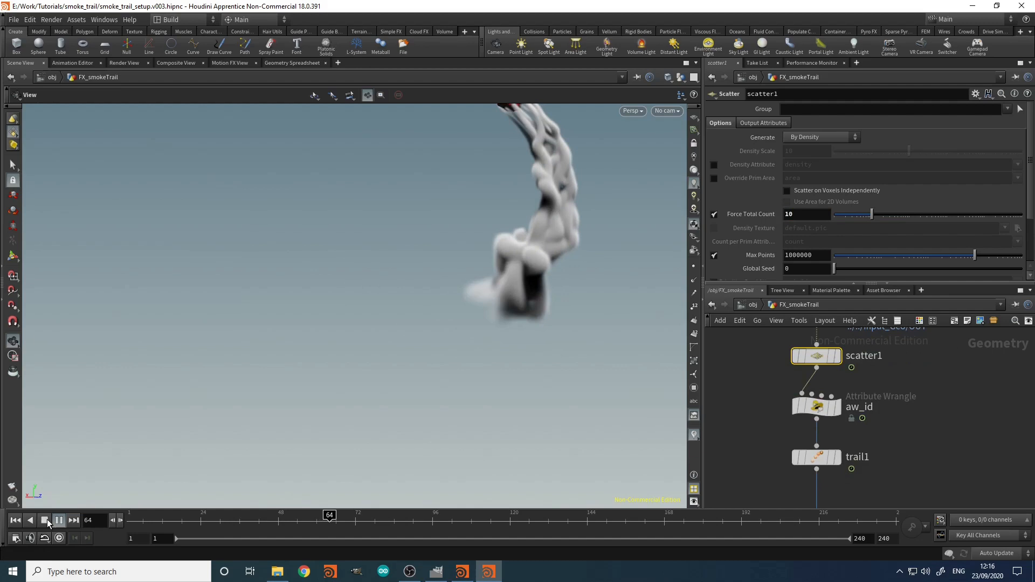
middle_drag(500, 205, 465, 257)
Step: Add a Volume VOP node below volumerasterizeparticles1
middle_drag(879, 437, 886, 334)
middle_drag(874, 465, 865, 376)
key(Tab)
text(vol)
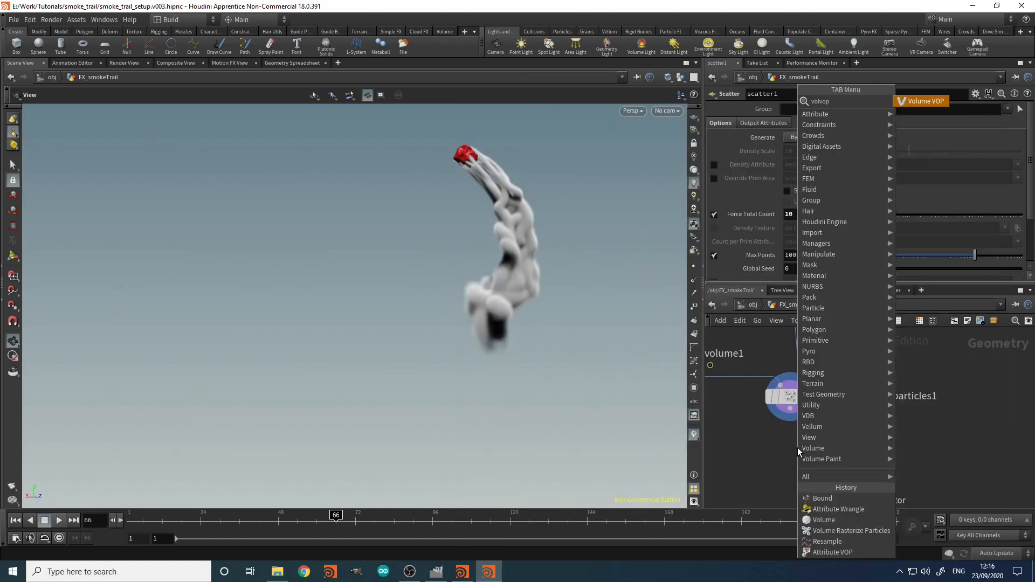
key(Return)
middle_drag(797, 447, 807, 389)
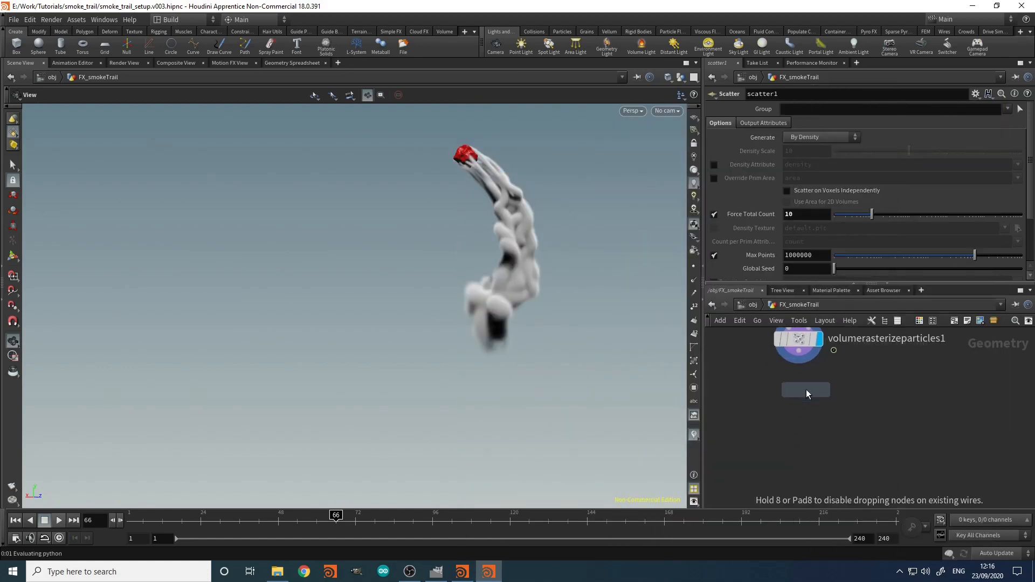
click(798, 448)
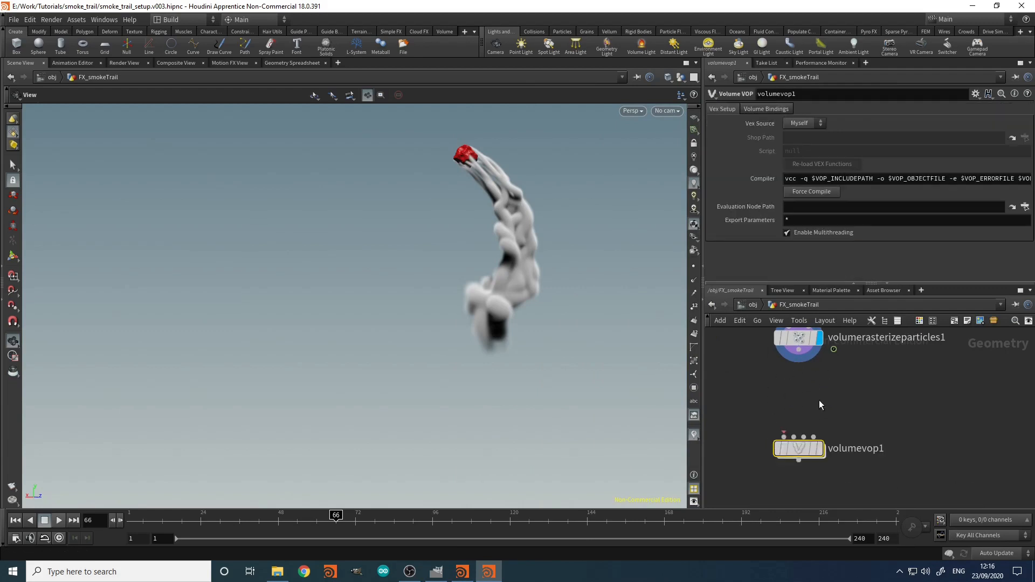
Step: Connect volumerasterizeparticles1 to the first input of volumevop1 and display volumevop1
click(799, 351)
click(809, 453)
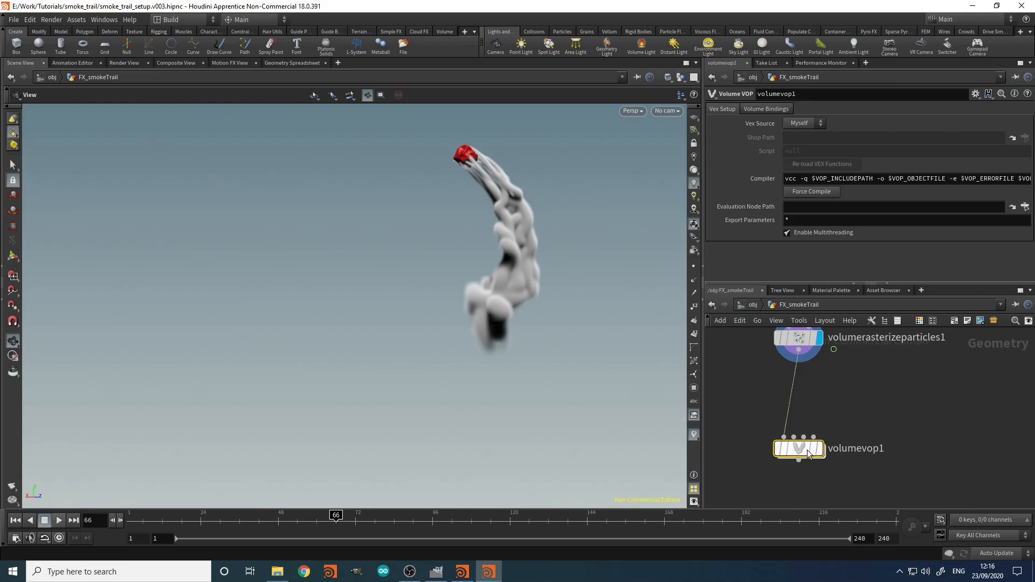
key(r)
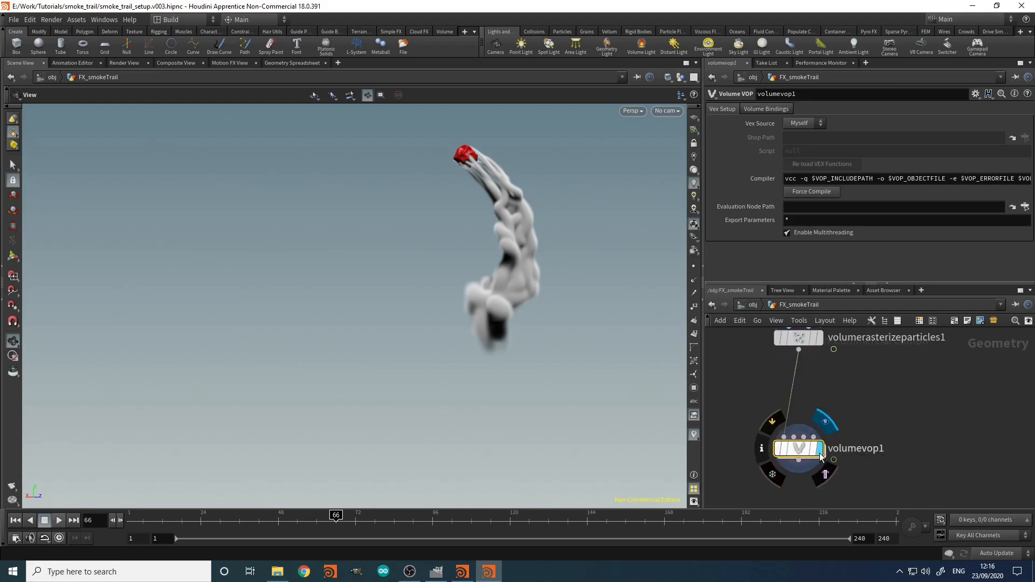
Step: Add an Anti-Aliased Noise node inside volumevop1
double_click(791, 451)
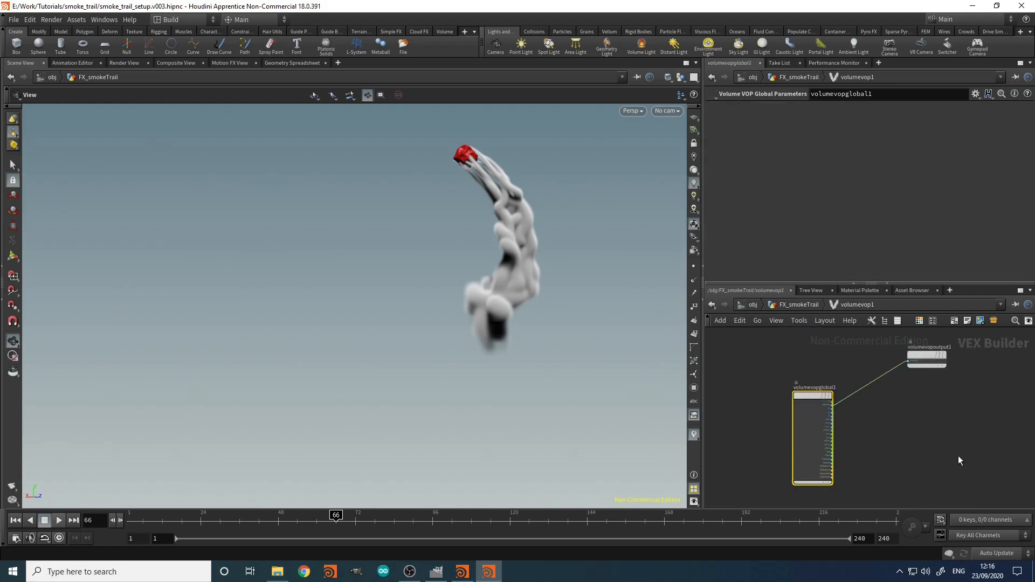
key(Tab)
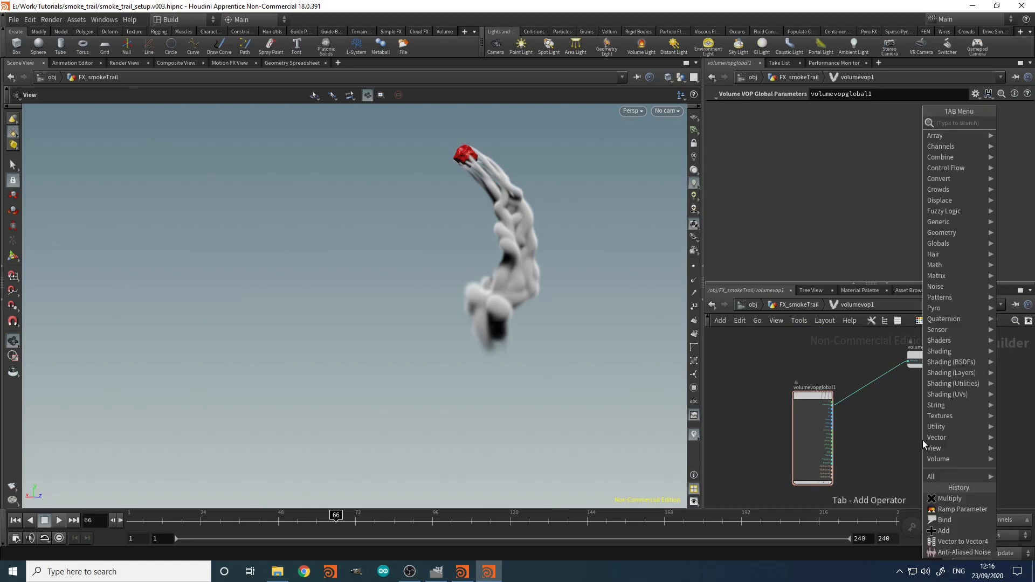
text(aa)
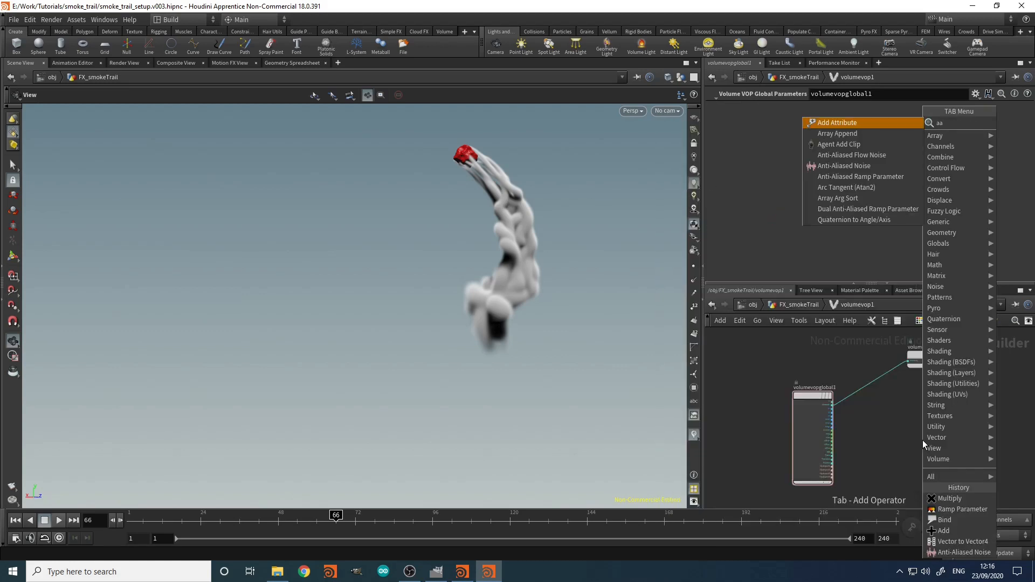
text(n)
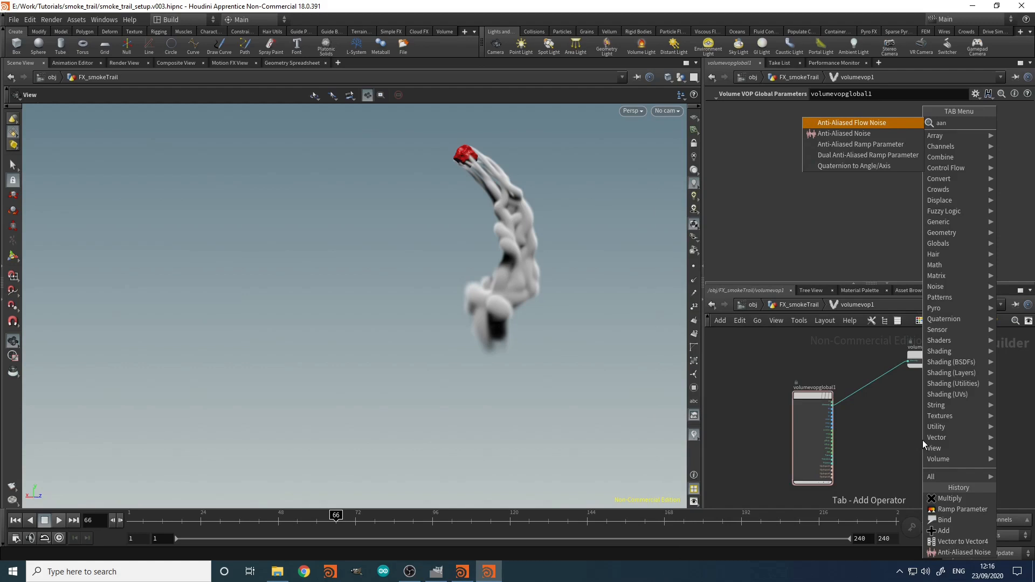
key(Return)
click(923, 442)
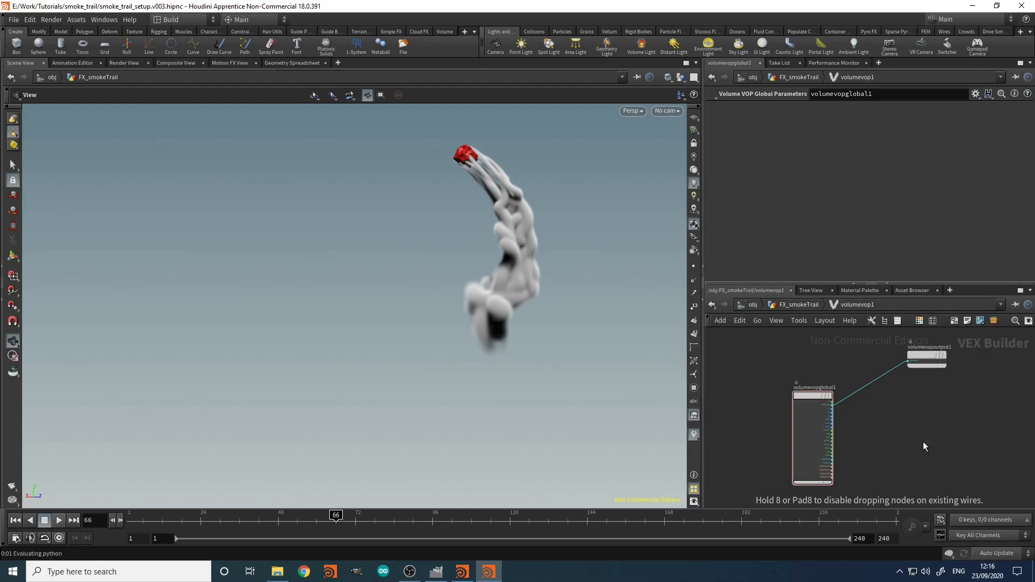
Step: Add a Vector to Vector4 node between volumevopglobal1 and aanoise1
middle_drag(902, 416, 833, 431)
scroll(833, 431, up, 3)
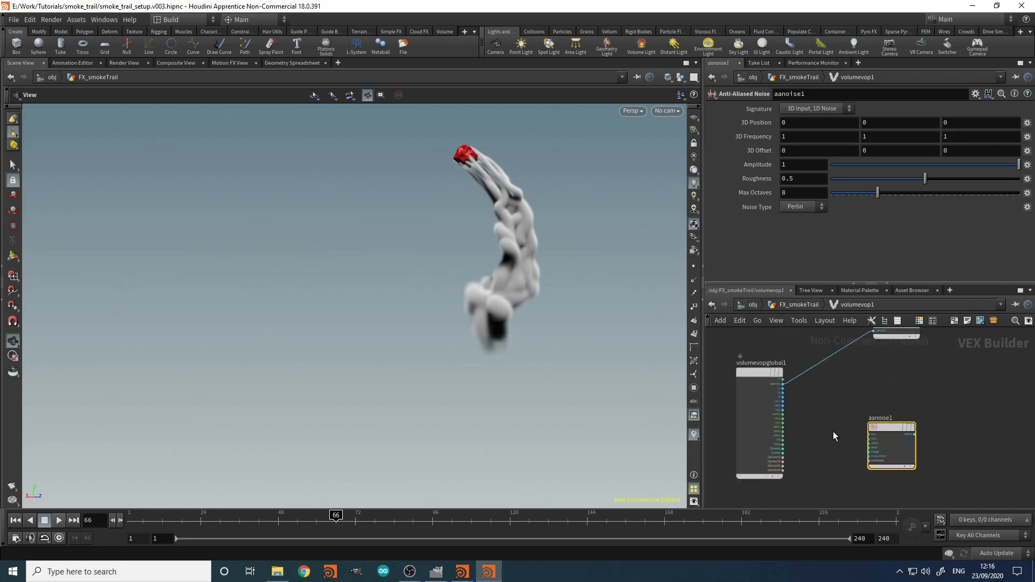
key(Tab)
text(vv4)
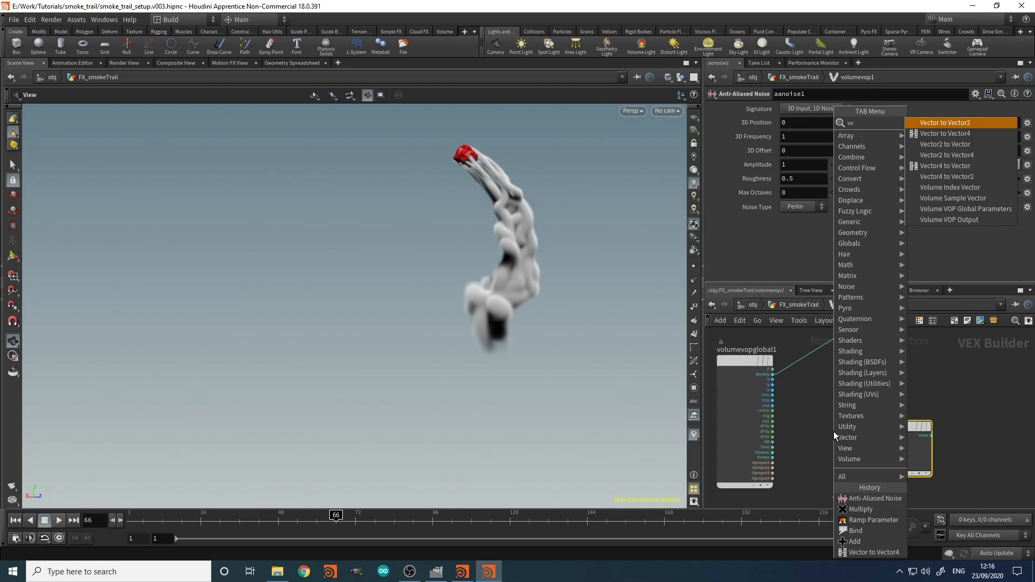
key(Return)
click(801, 420)
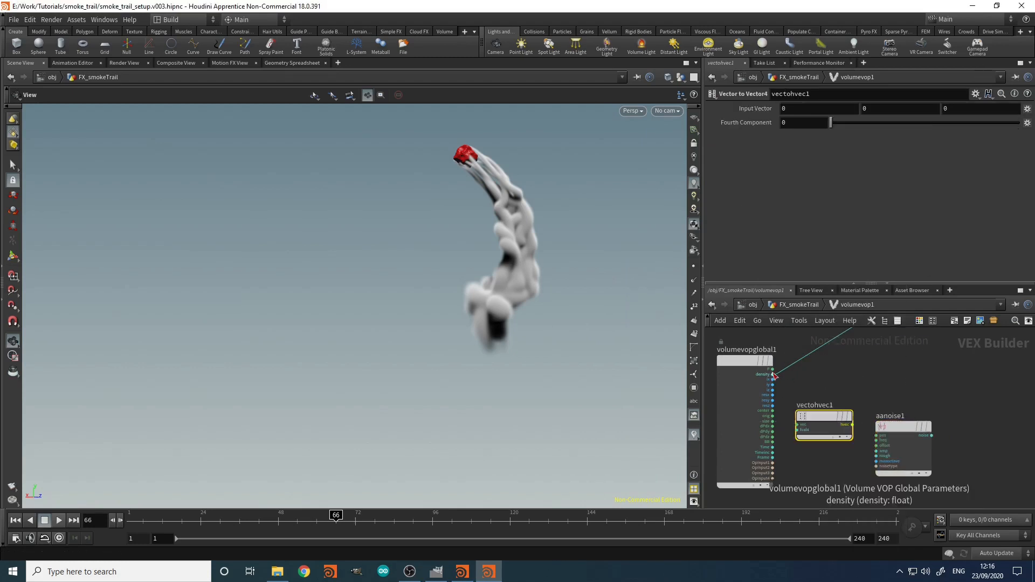
Step: Wire the global P through vectohvec1 into the pos input of aanoise1 and set the noise signature to 4D Input, 3D Noise
scroll(771, 372, up, 5)
drag(773, 367, 815, 463)
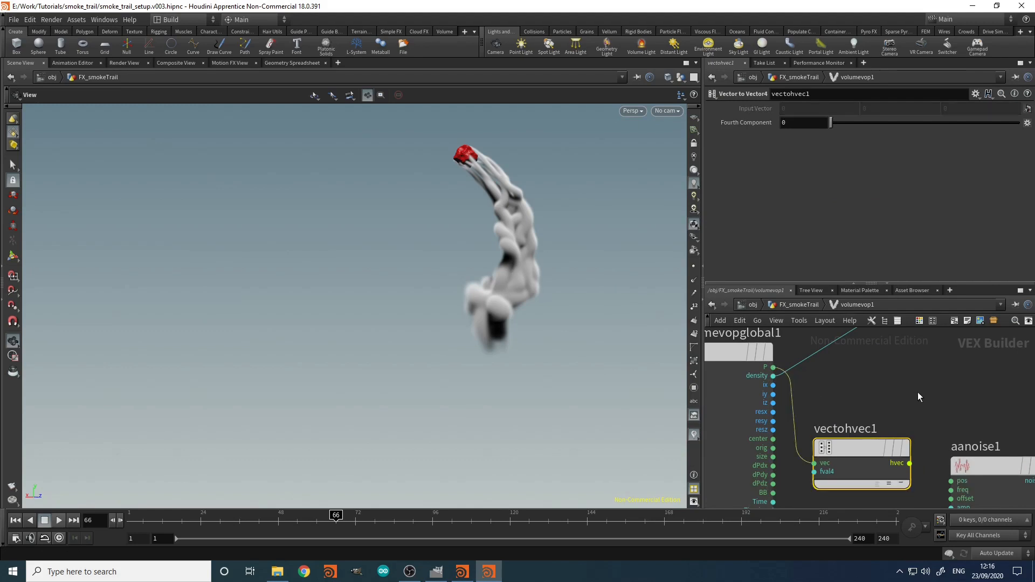
click(871, 439)
click(927, 445)
mouse_move(927, 446)
mouse_down()
mouse_move(927, 409)
mouse_move(927, 431)
mouse_up()
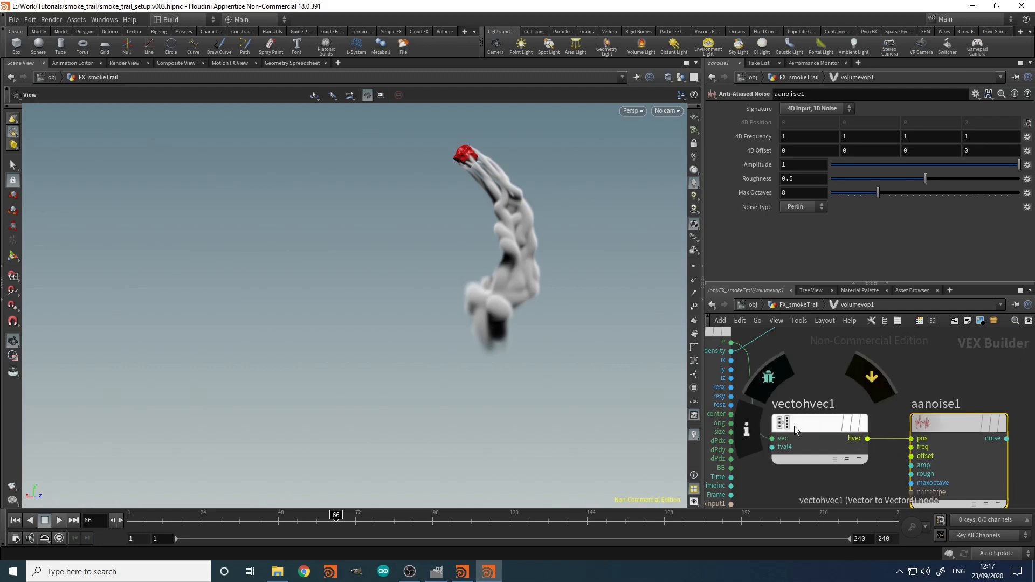
click(811, 109)
click(811, 131)
Step: Add an Add node after aanoise1 in the VOP network
scroll(902, 398, down, 3)
mouse_move(916, 386)
middle_down()
mouse_move(731, 348)
mouse_move(840, 381)
middle_up()
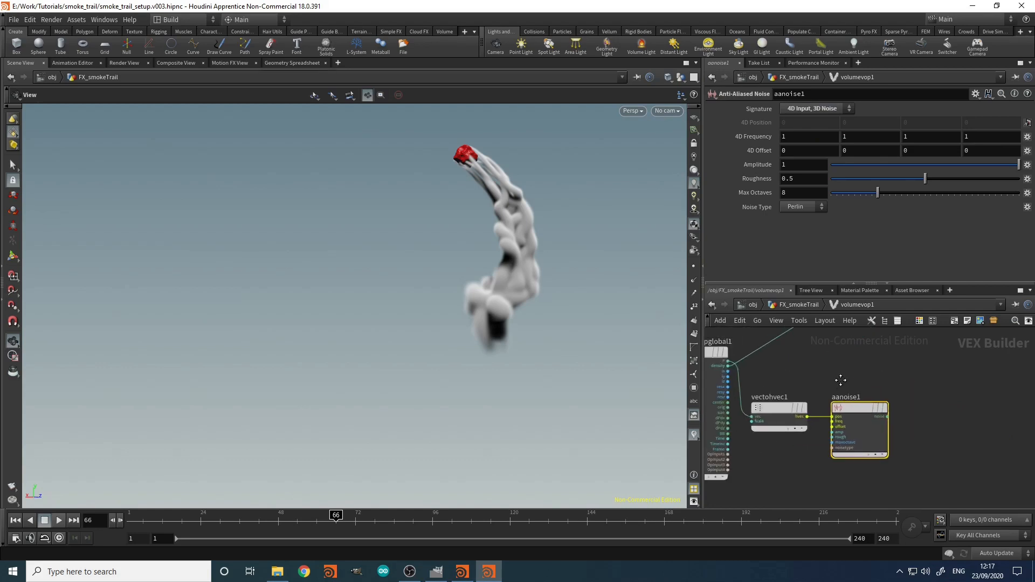
click(907, 369)
key(Tab)
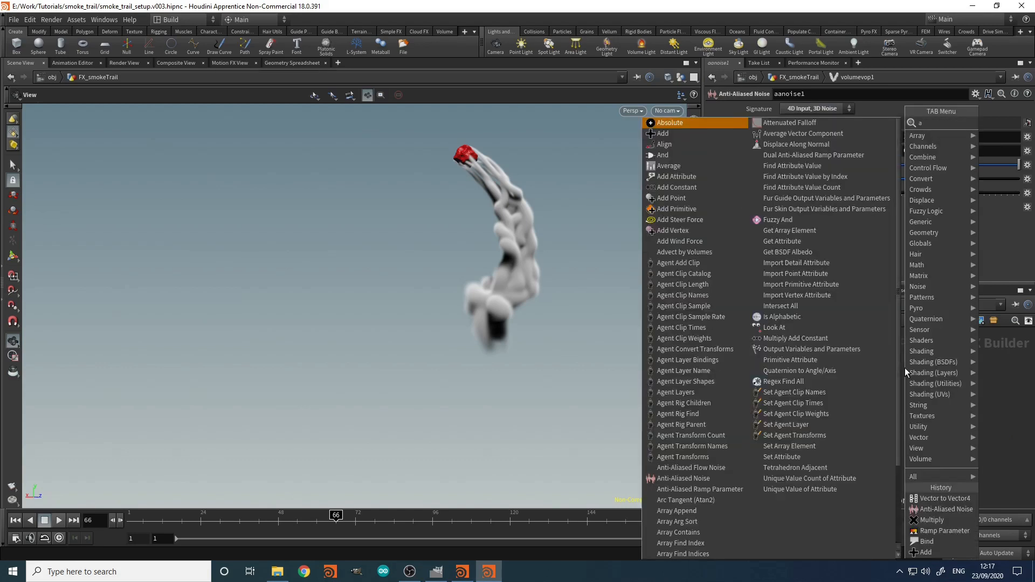
text(add)
click(885, 130)
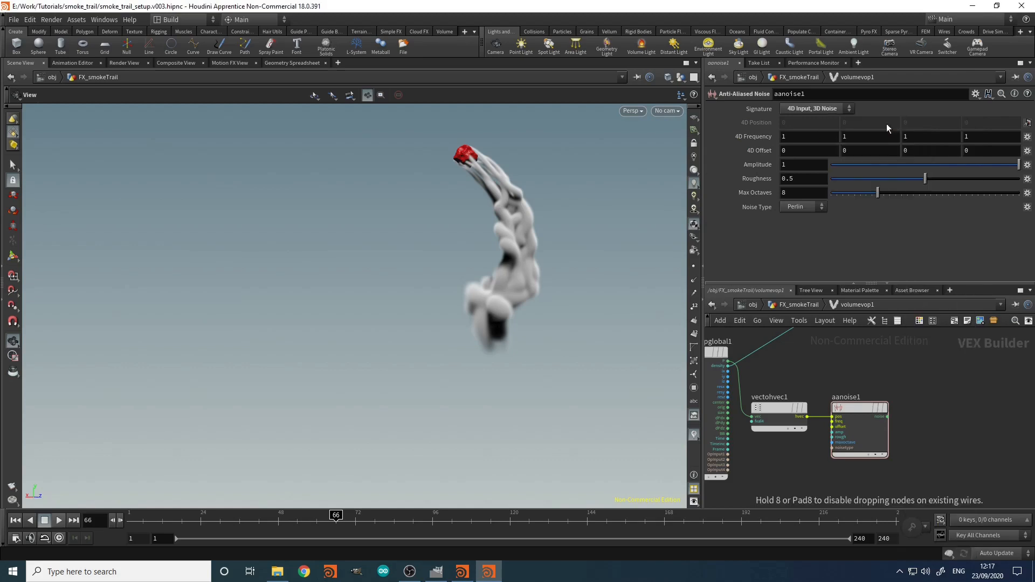
click(945, 379)
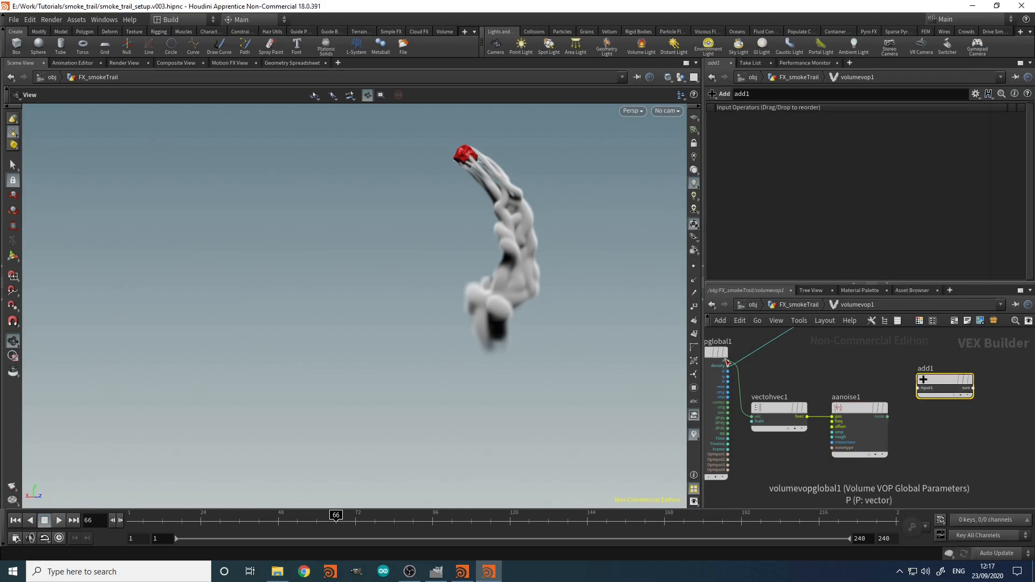
Step: Connect the global P and the aanoise1 noise output to the first two inputs of add1
click(732, 365)
click(918, 388)
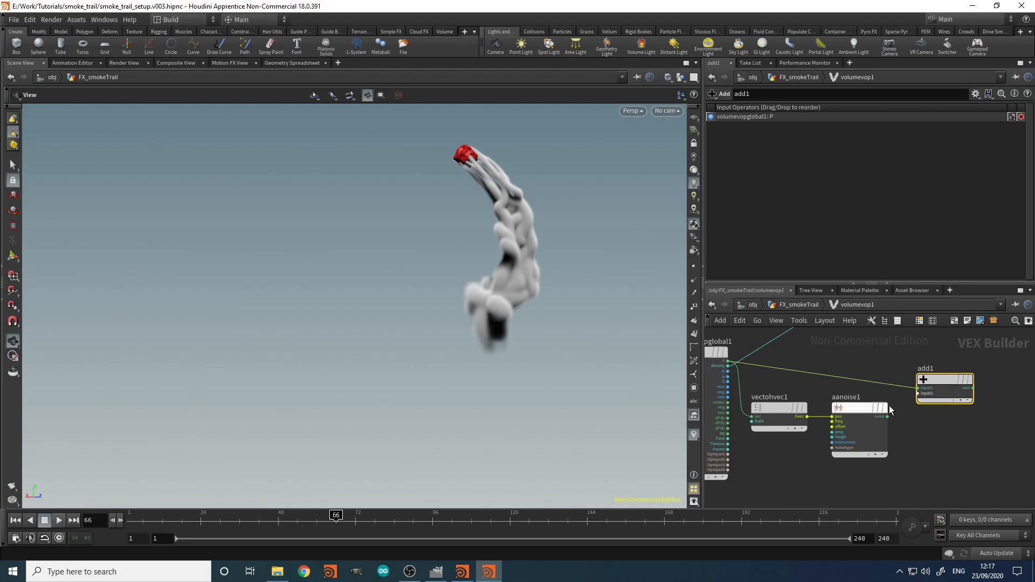
click(917, 394)
click(888, 417)
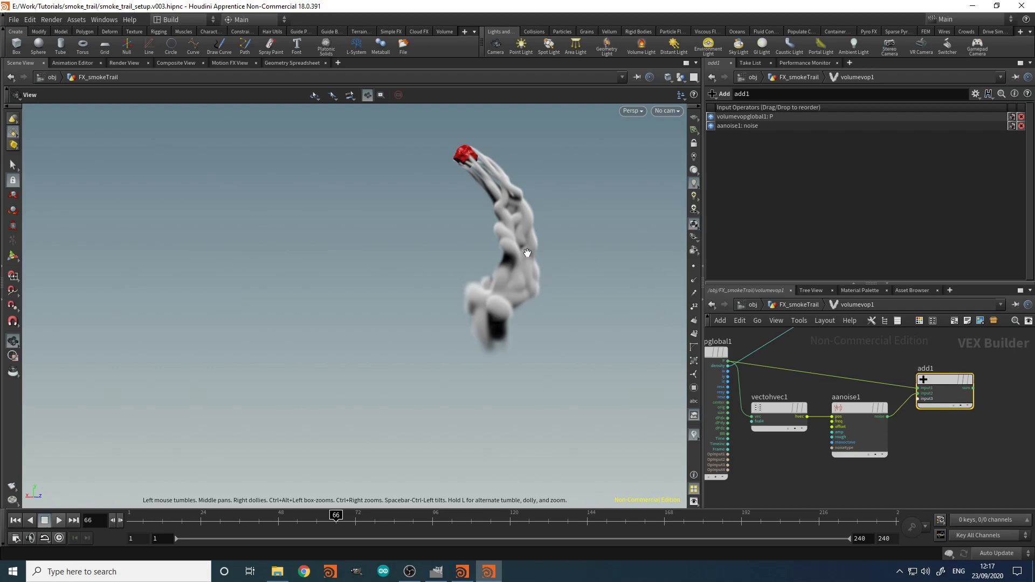
middle_drag(943, 429, 881, 435)
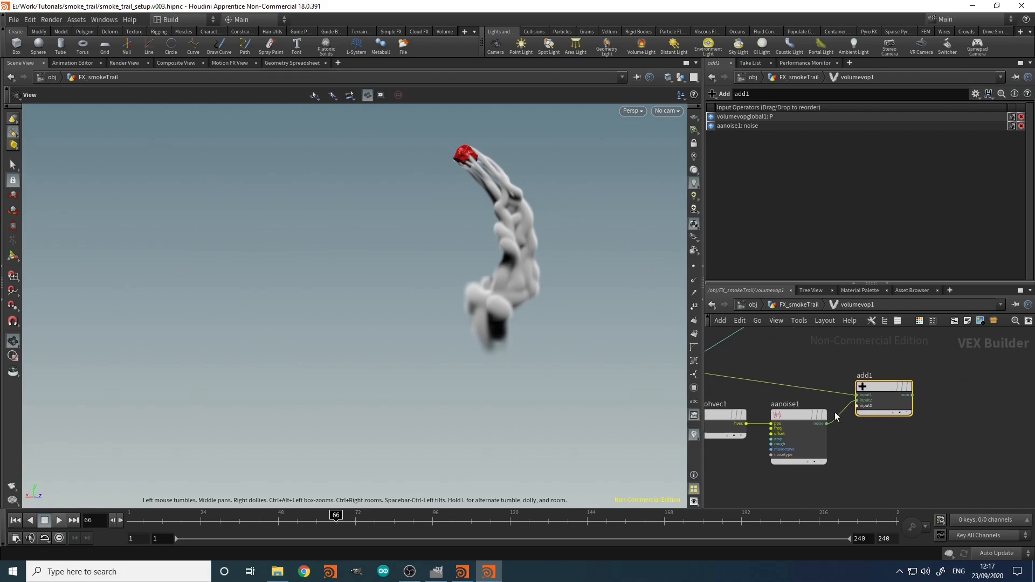
drag(878, 386, 865, 375)
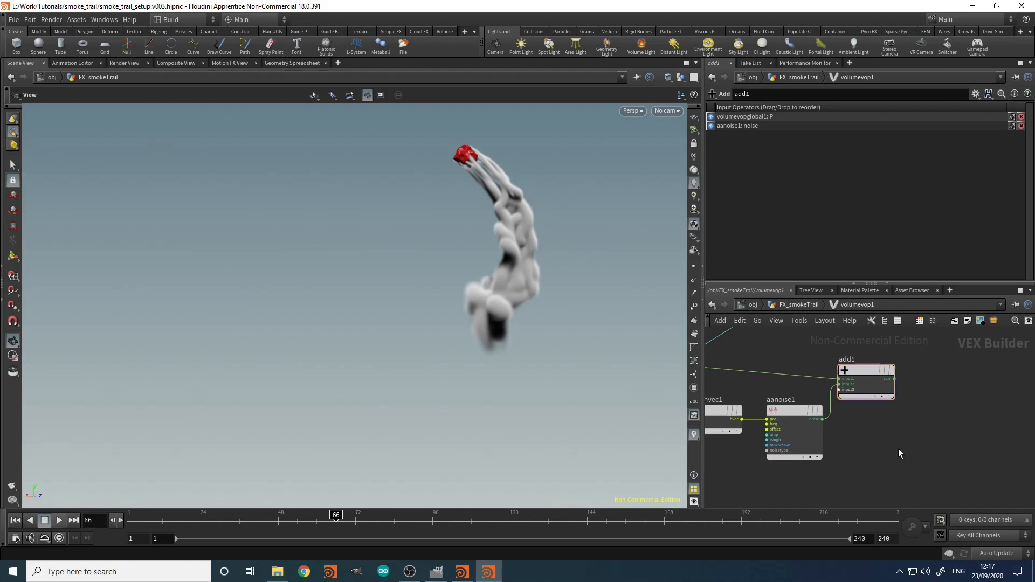
Step: Add a Volume Sample node after add1
key(Tab)
text(vol)
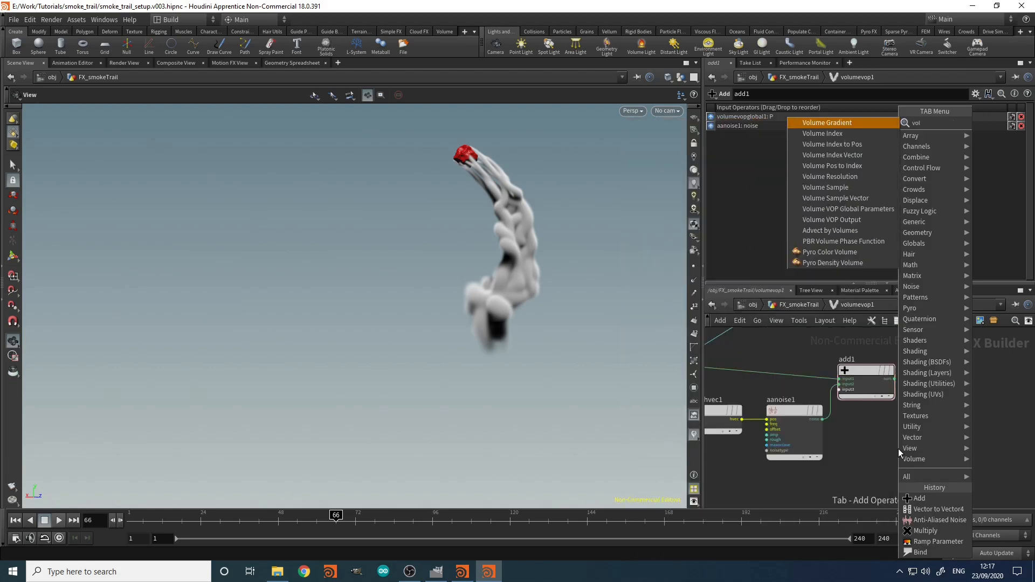
text(sam)
key(Return)
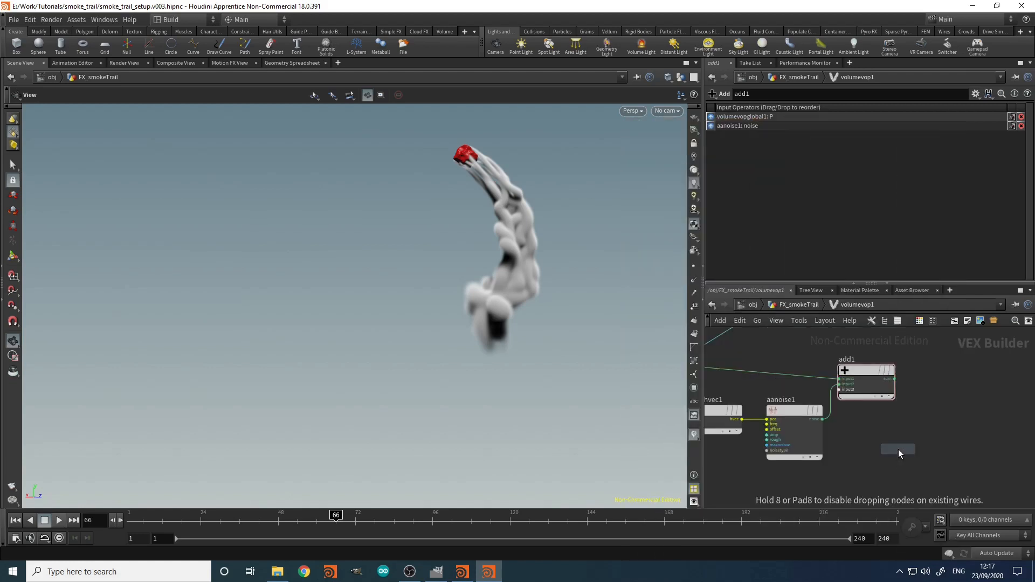
click(940, 405)
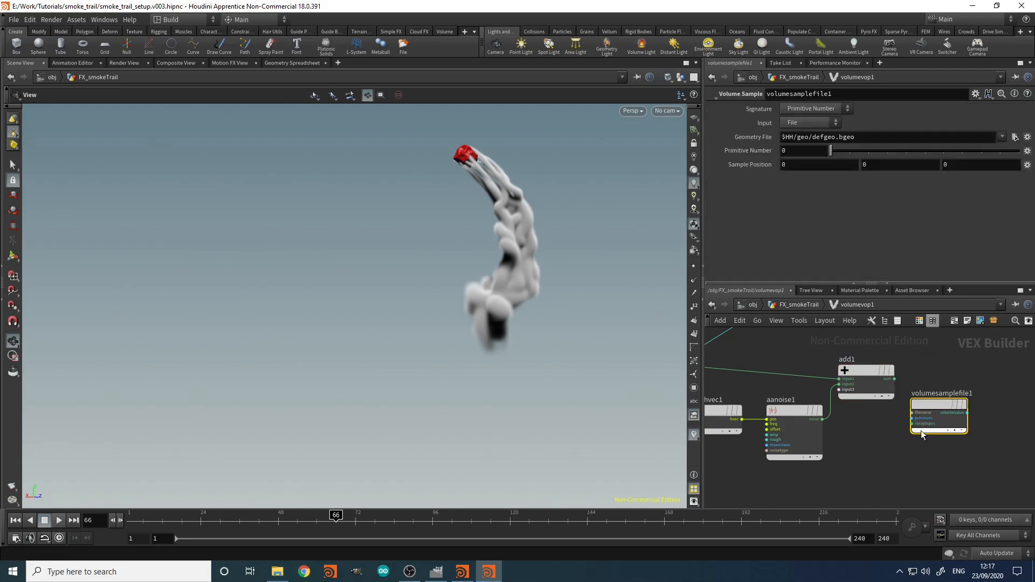
Step: Connect the sum output of add1 to the samplepos input of volumesamplefile1, spacing the two nodes apart
scroll(921, 430, up, 3)
drag(928, 362, 971, 368)
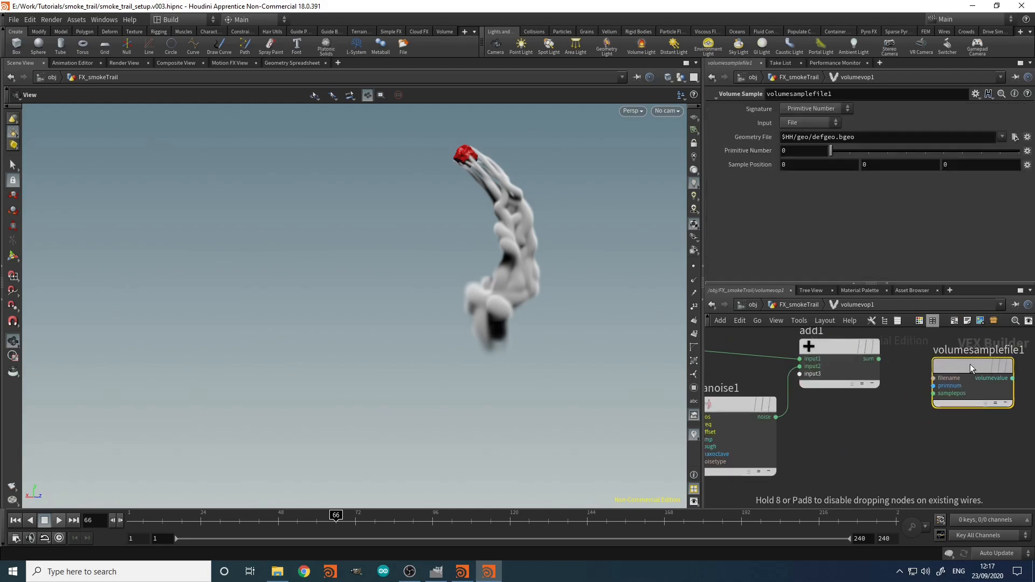
click(880, 359)
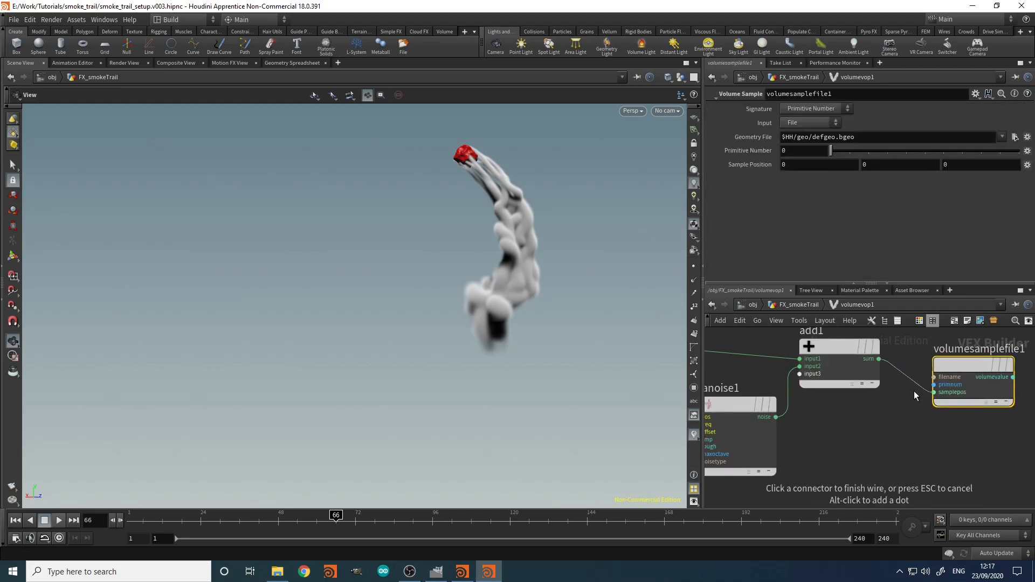
click(915, 391)
Step: Set the Input of volumesamplefile1 to First Input
middle_drag(824, 455, 832, 462)
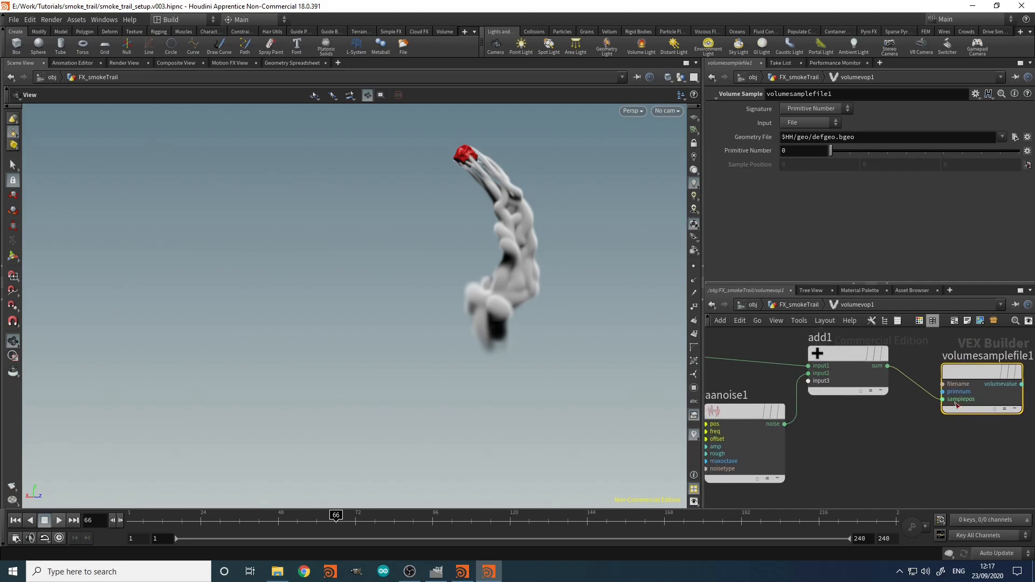
middle_drag(879, 425, 840, 435)
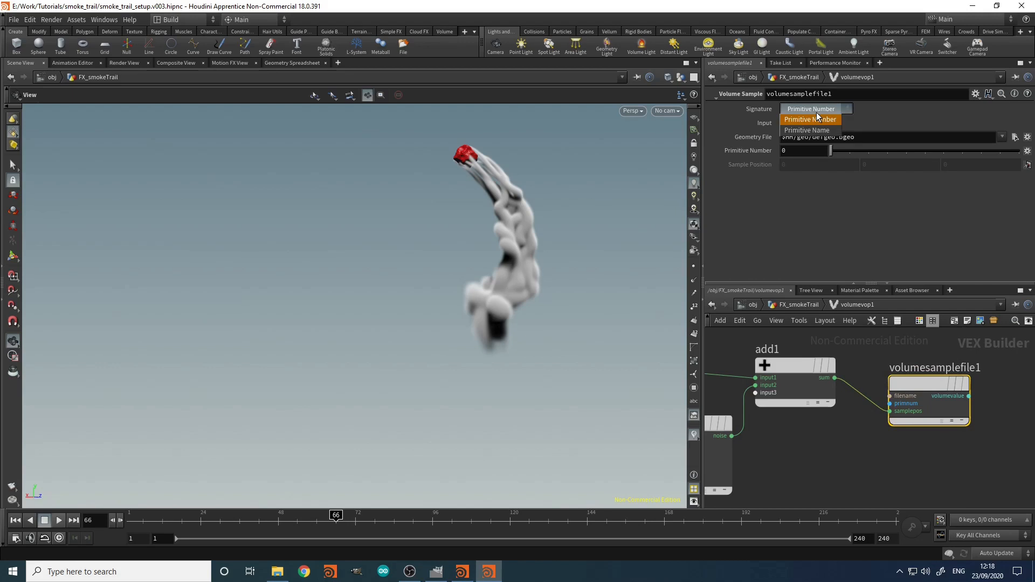
click(820, 123)
click(804, 145)
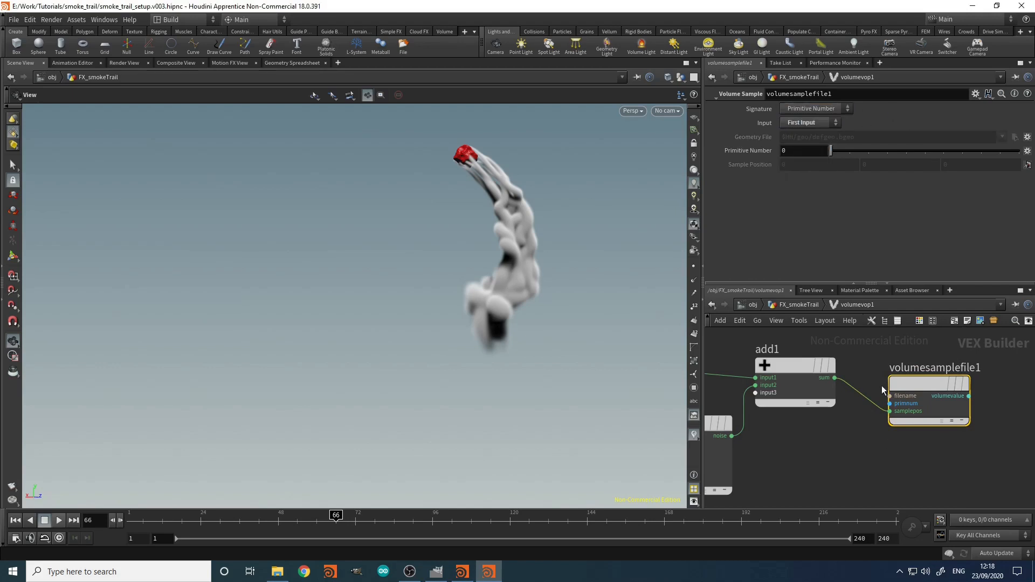
Step: Move volumevopoutput1 beyond volumesamplefile1 and connect the volumevalue output to its density input, keeping the two nodes aligned
scroll(889, 421, down, 4)
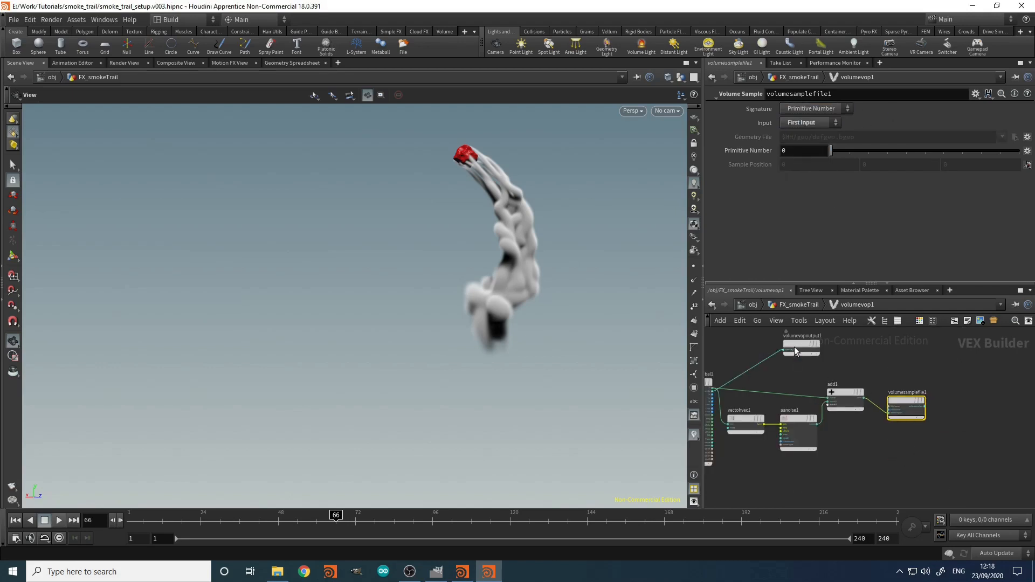
drag(795, 350, 973, 395)
scroll(911, 415, up, 3)
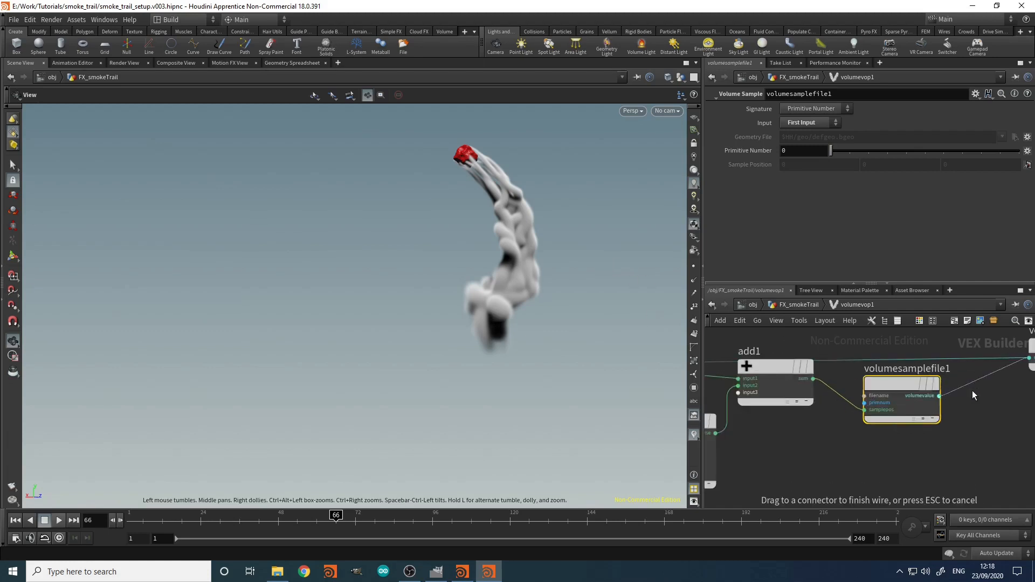
click(963, 396)
right_drag(519, 195, 661, 120)
drag(550, 260, 503, 282)
scroll(916, 449, down, 5)
scroll(916, 448, up, 5)
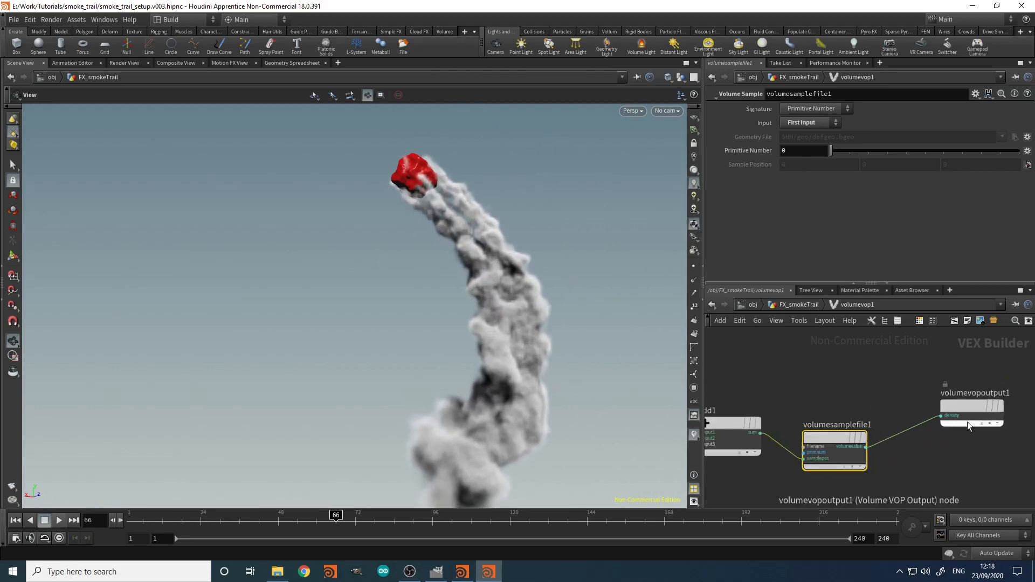
drag(971, 402, 966, 436)
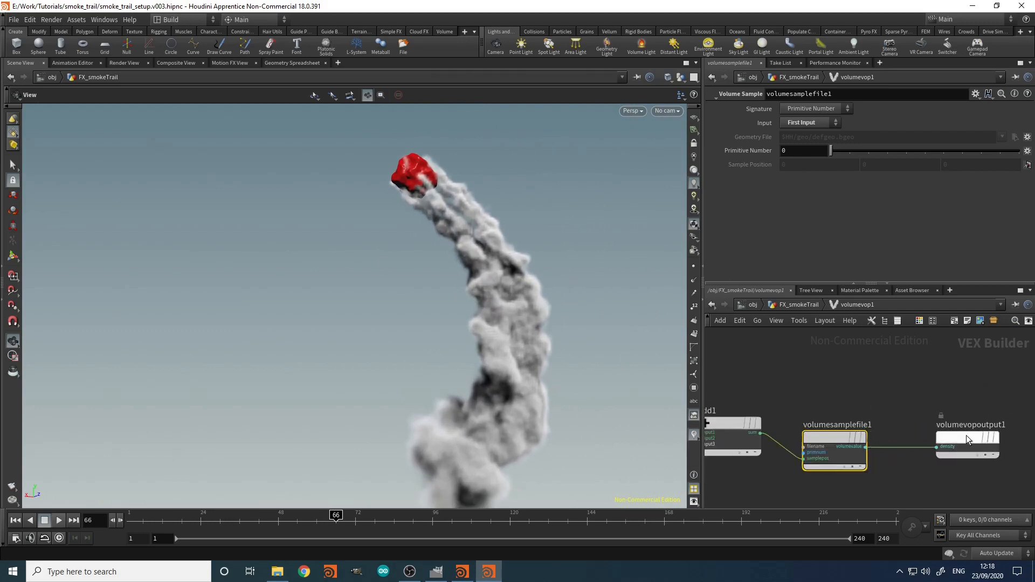
drag(493, 257, 524, 314)
middle_drag(524, 314, 502, 280)
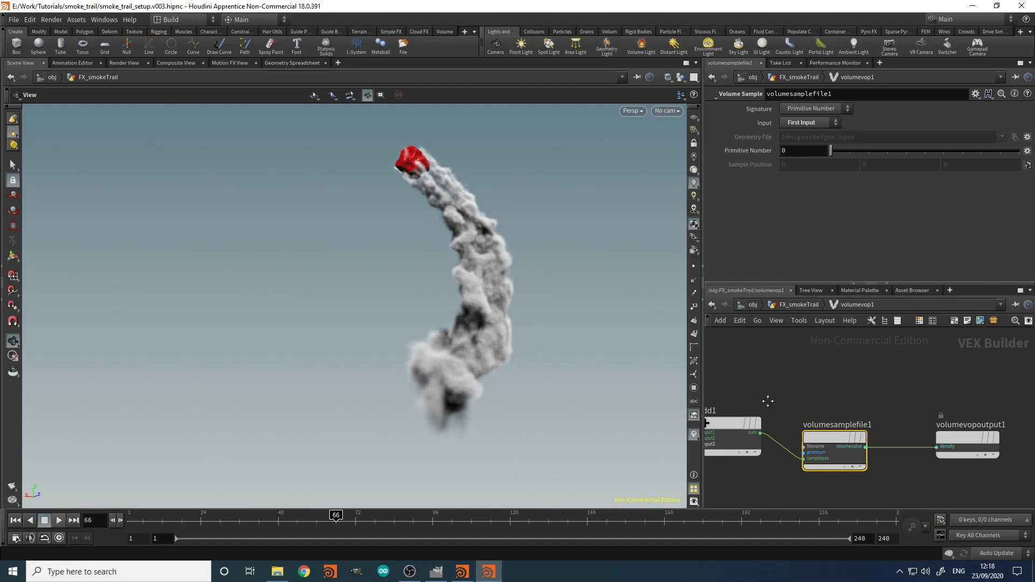
Step: Return to the FX_smokeTrail network and move volumerasterizeparticles1 aside to clear a path for a direct wire to volumevop1
middle_drag(768, 402, 847, 388)
scroll(841, 385, down, 3)
scroll(810, 432, up, 1)
middle_drag(822, 474, 873, 457)
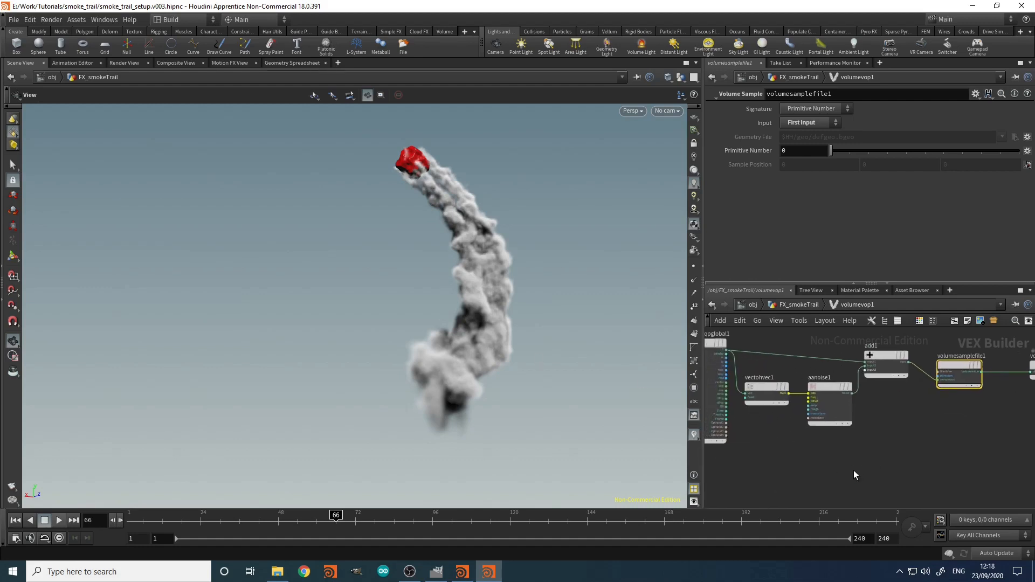
key(u)
middle_click(791, 448)
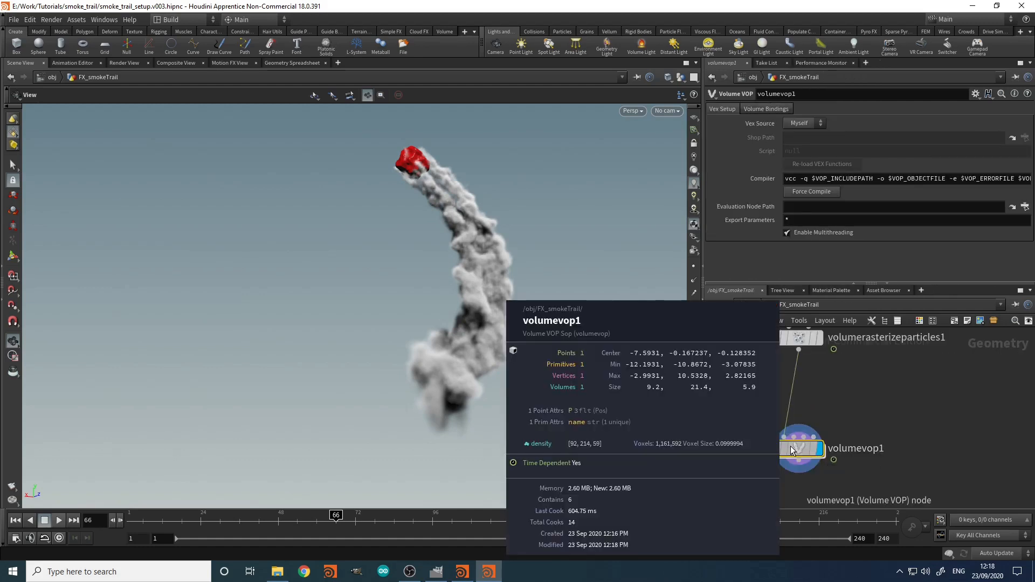
scroll(791, 416, down, 4)
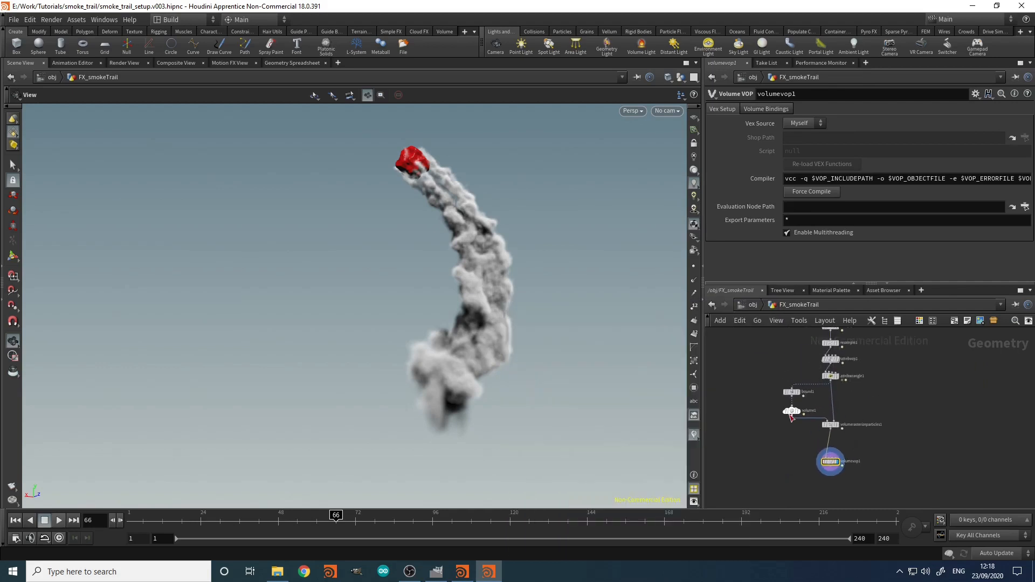
drag(775, 410, 797, 428)
click(834, 404)
scroll(835, 401, up, 4)
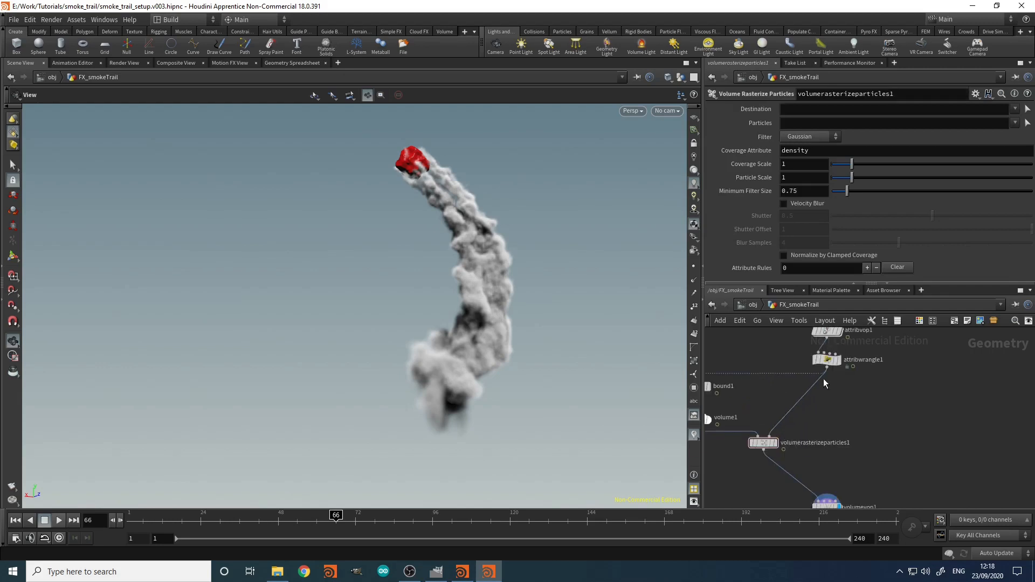
Step: Connect the output of attribwrangle1 to the second input of volumevop1
click(827, 363)
middle_drag(846, 425, 834, 362)
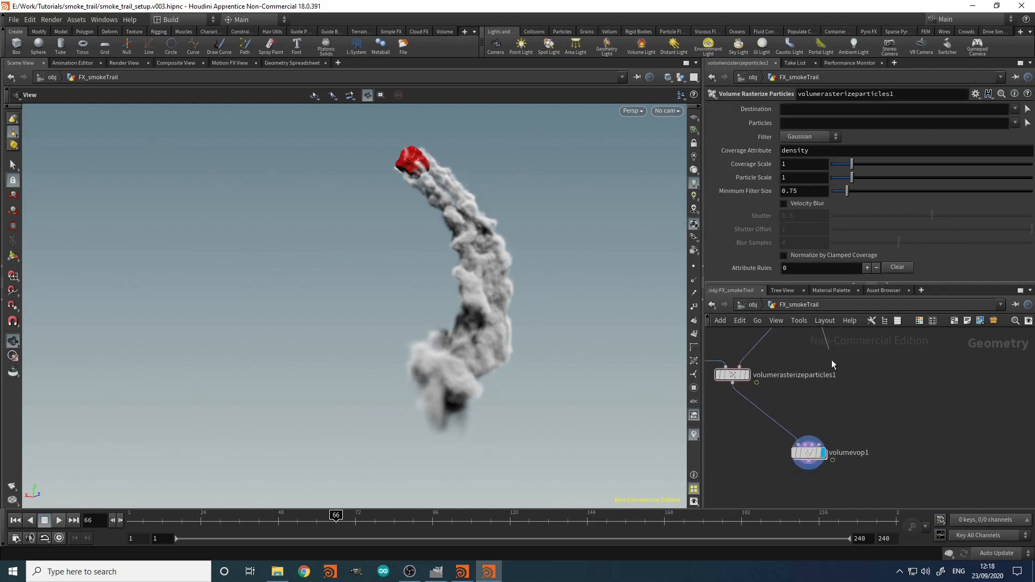
click(806, 445)
middle_drag(850, 420, 858, 366)
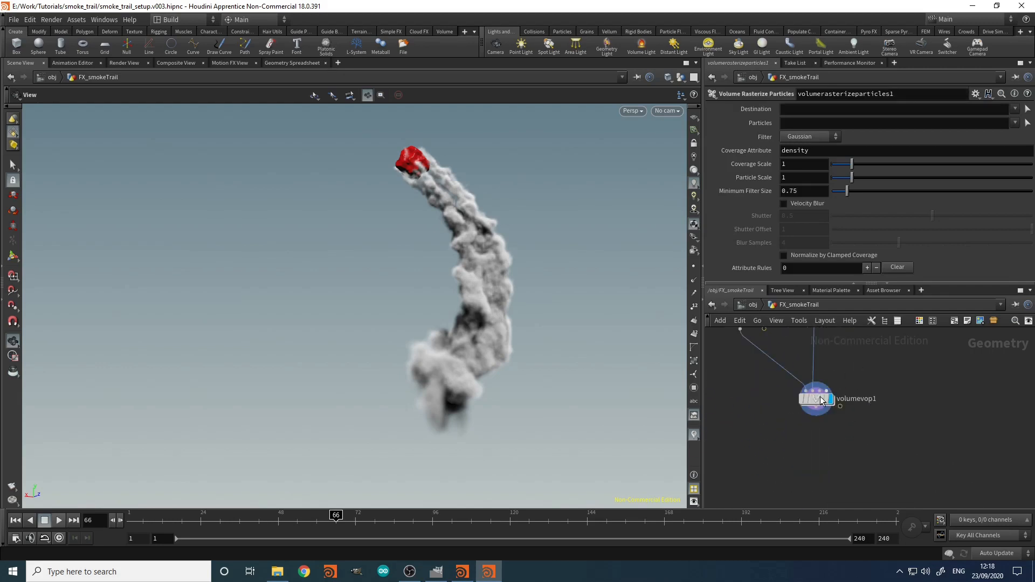
Step: Open the volumevop1 network and move volumevopglobal1 farther away from vectohvec1 to make room
double_click(817, 399)
middle_drag(850, 462, 872, 438)
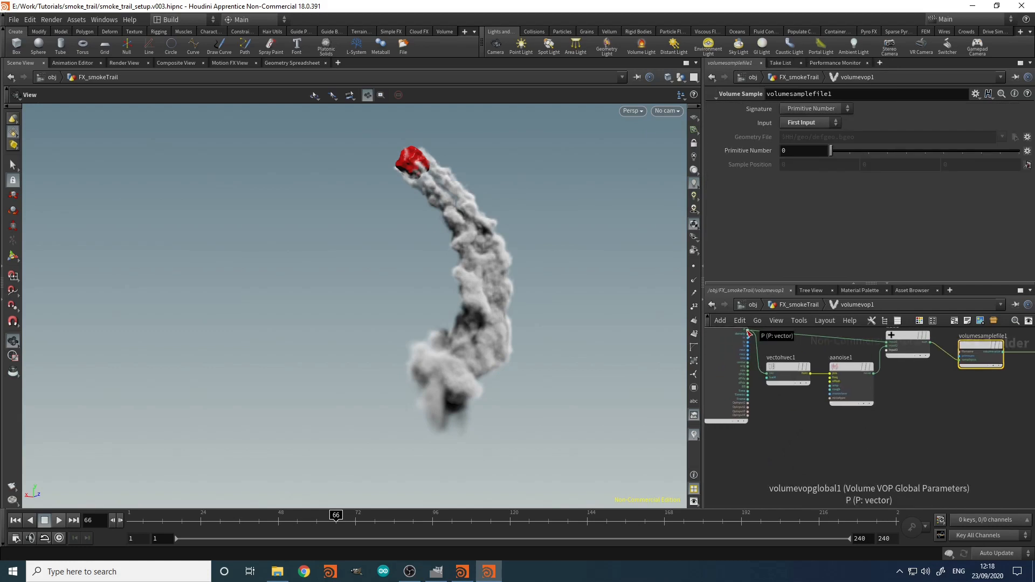
middle_drag(791, 426, 892, 462)
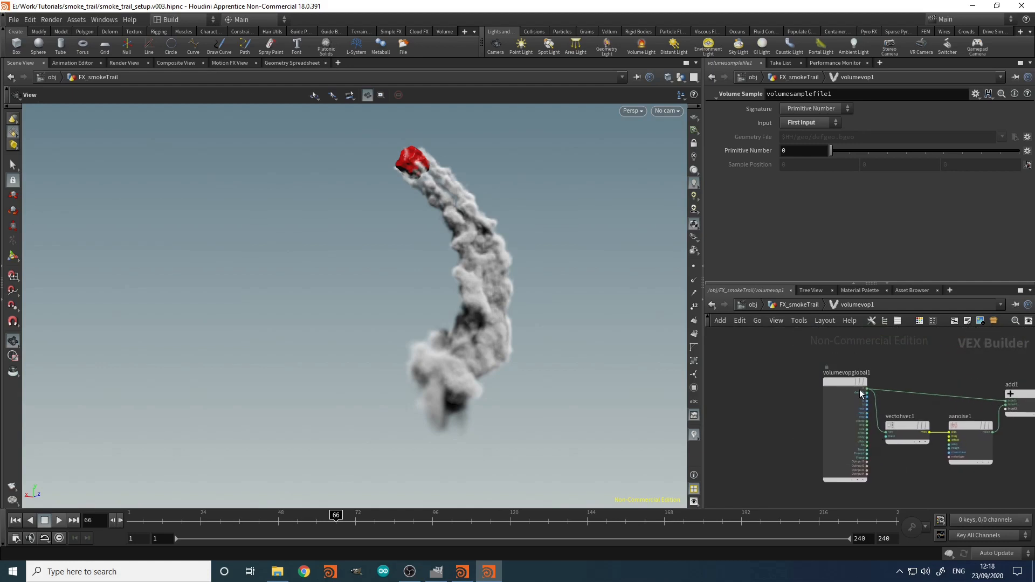
drag(847, 381, 780, 390)
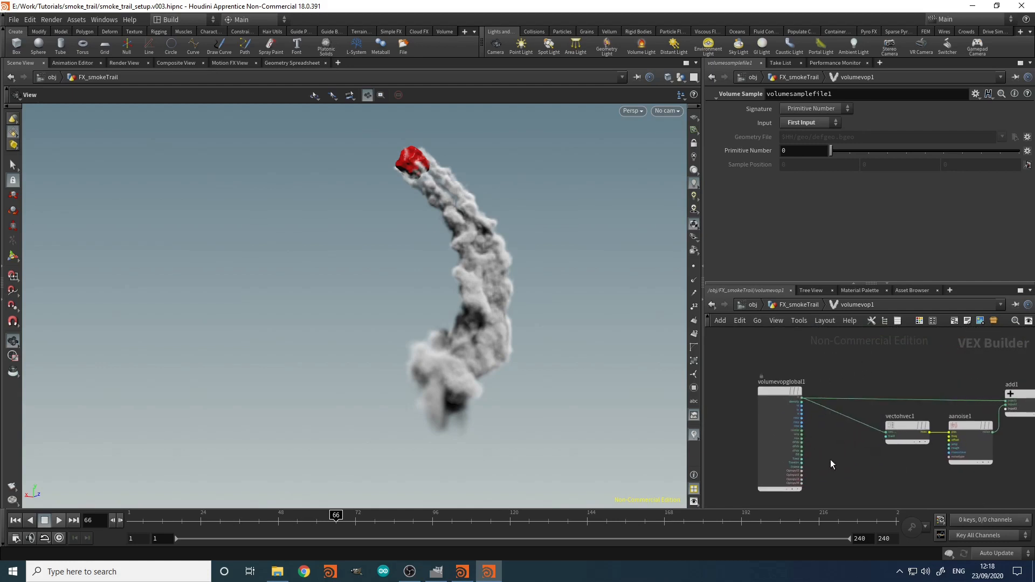
middle_drag(831, 460, 823, 425)
Step: Add a Point Cloud Open node near volumevopglobal1
key(Tab)
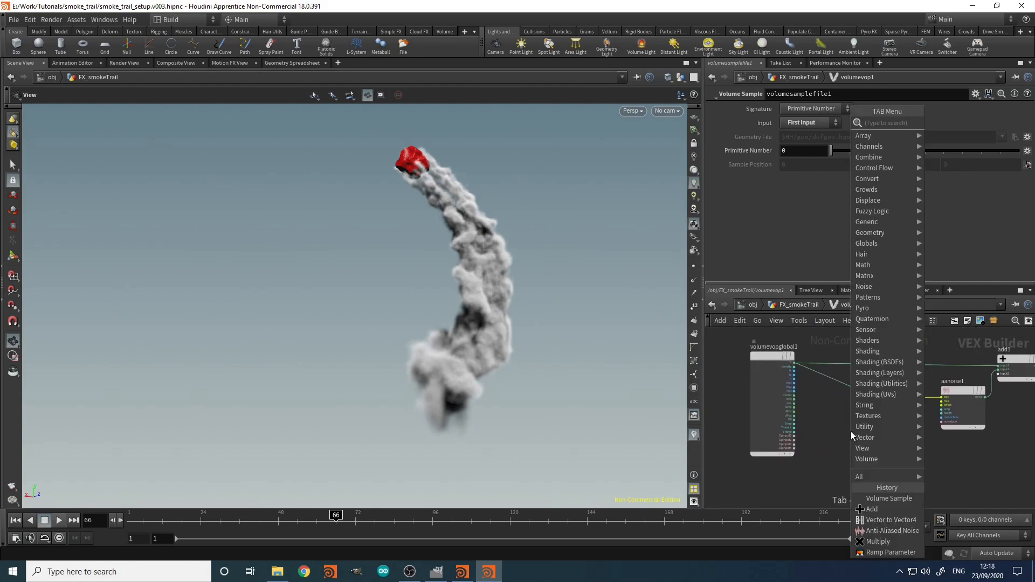
text(pcop)
key(Return)
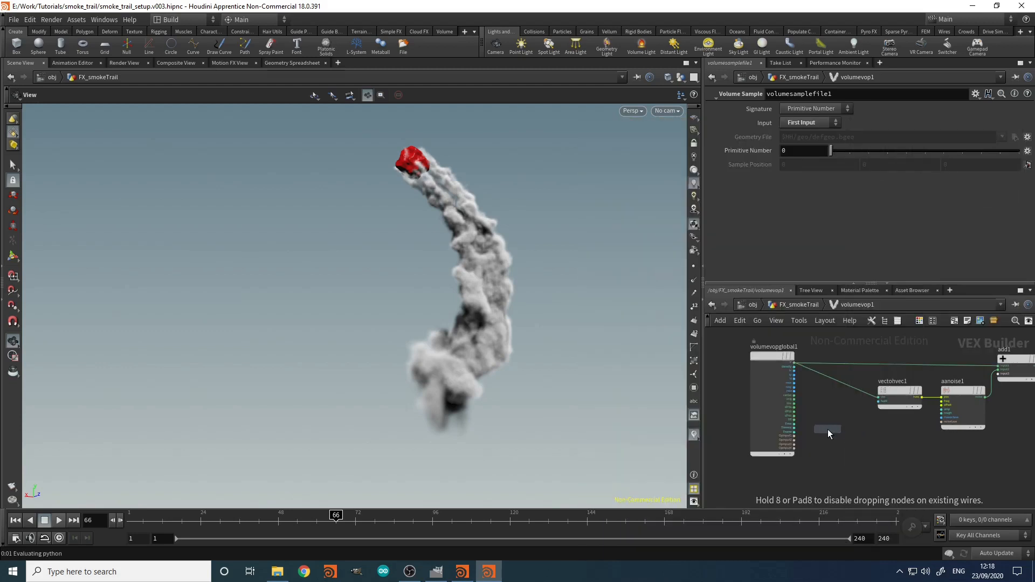
click(790, 393)
Step: Connect the P output of volumevopglobal1 to the P input of pcopen1
scroll(779, 361, up, 3)
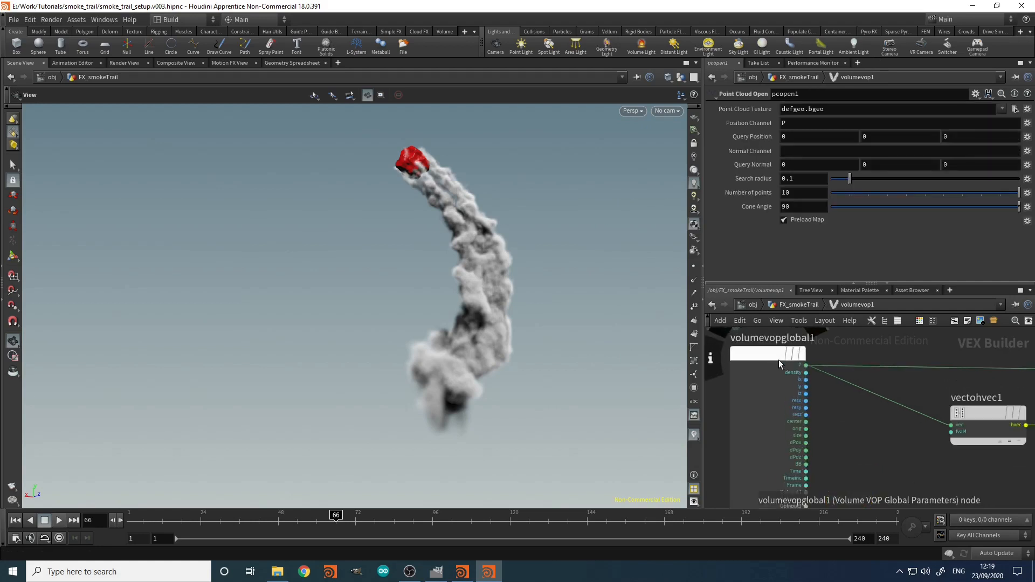
click(807, 365)
scroll(831, 395, down, 5)
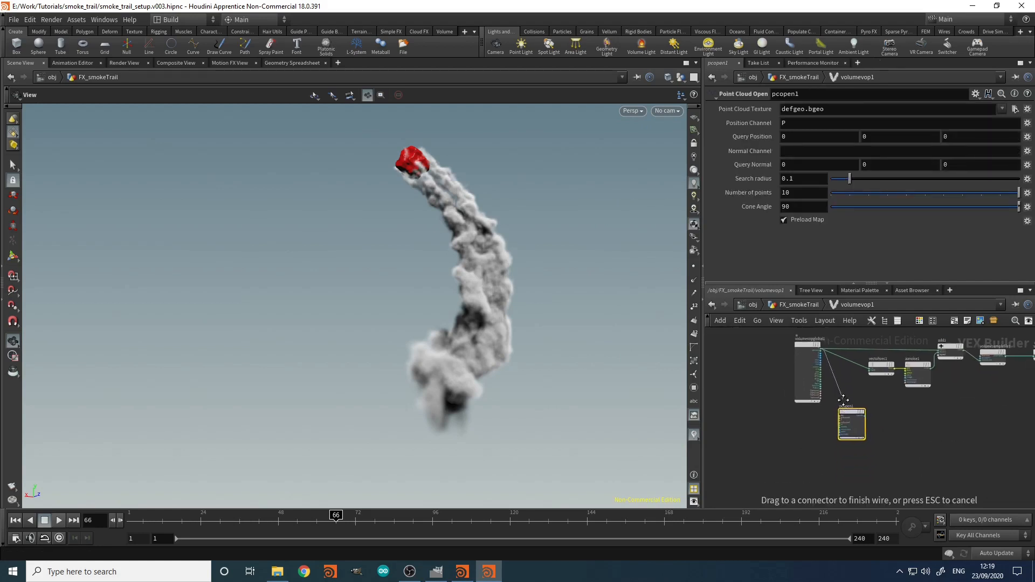
scroll(826, 376, up, 2)
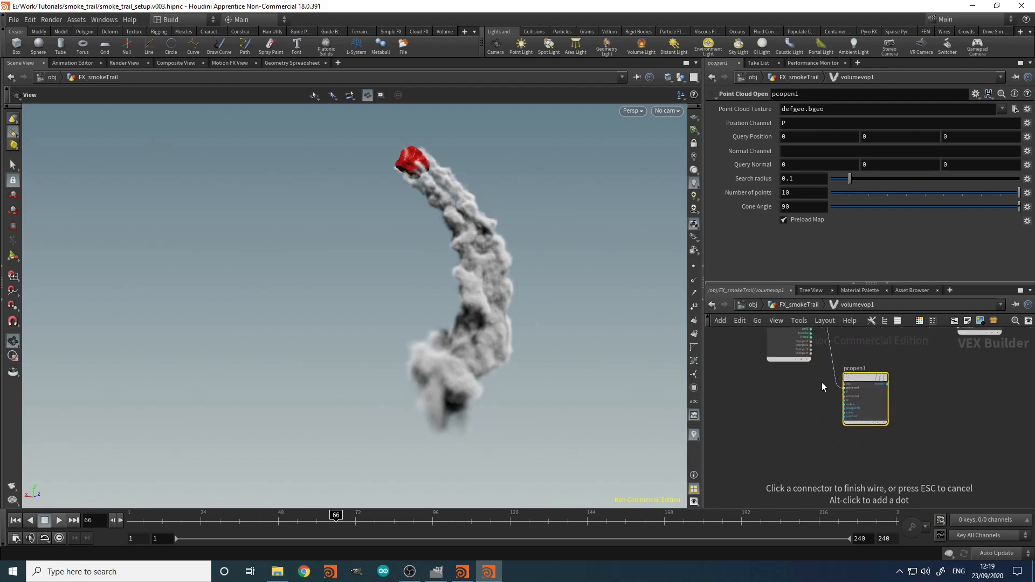
scroll(822, 383, up, 2)
middle_drag(818, 400, 777, 413)
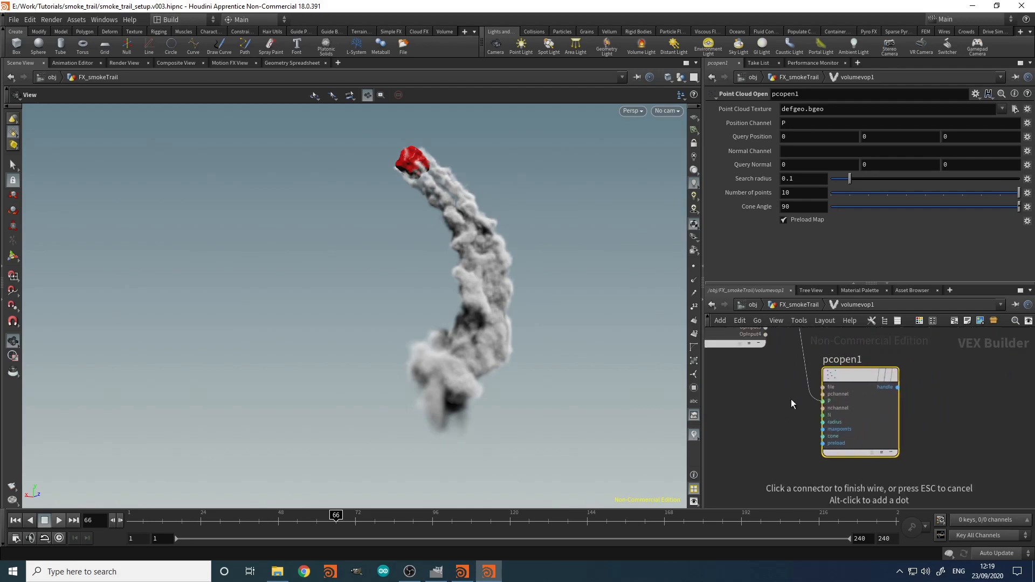
click(794, 483)
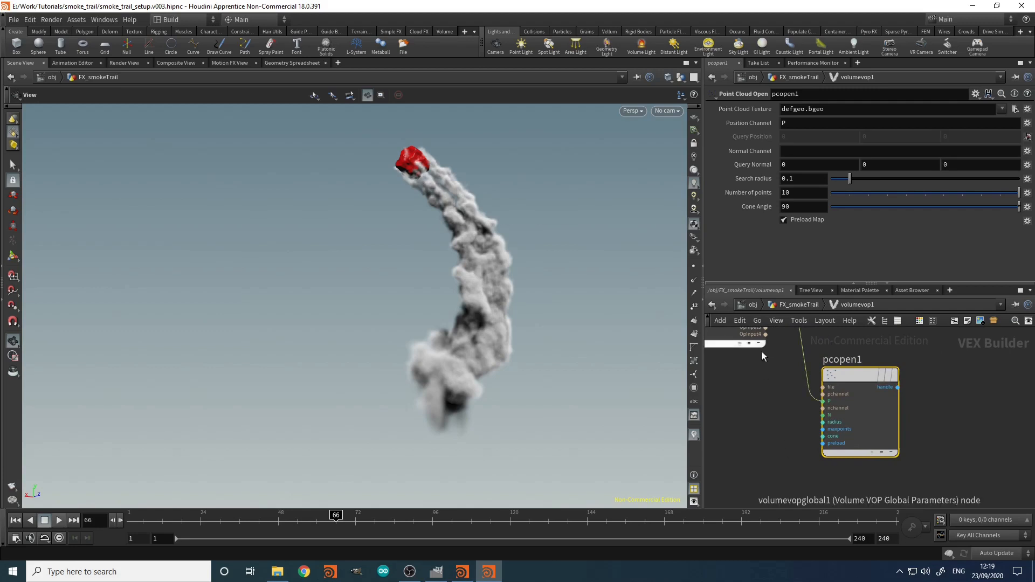
Step: Add a Point Cloud Filter node beside pcopen1
middle_drag(973, 390, 901, 407)
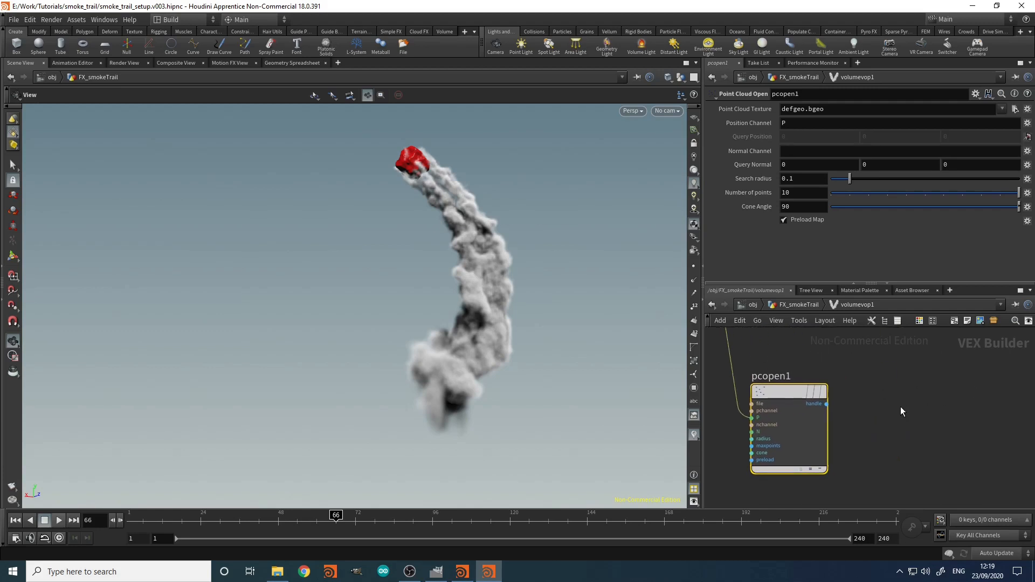
key(Tab)
text(pcfi)
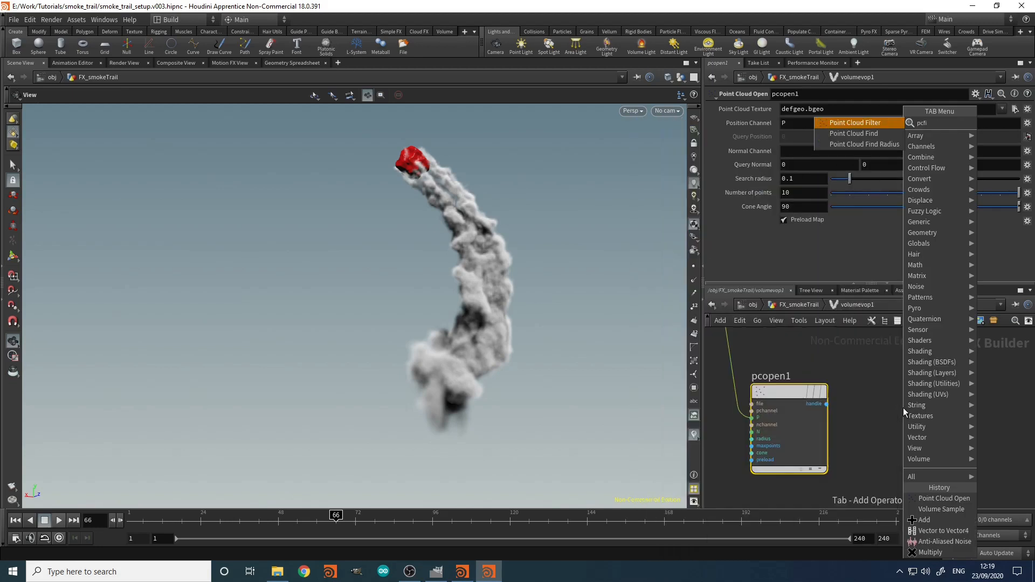
key(Return)
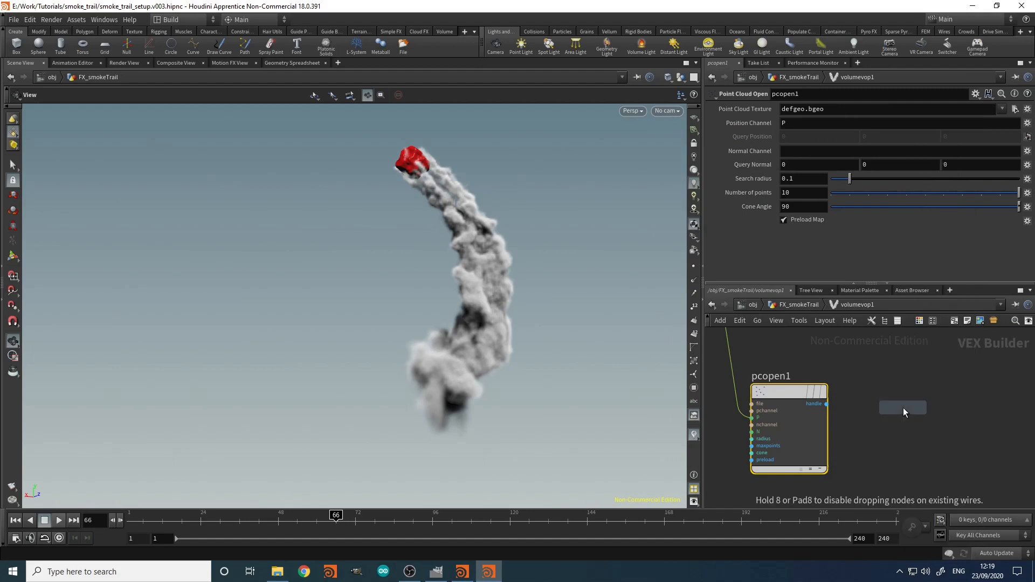
click(929, 391)
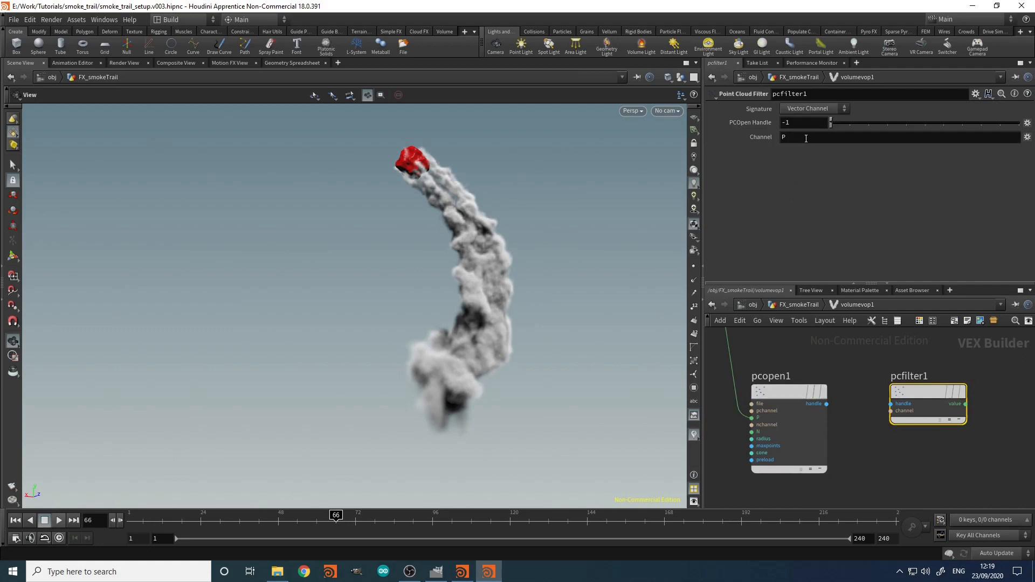
Step: Set the Channel of pcfilter1 to curveu
click(780, 137)
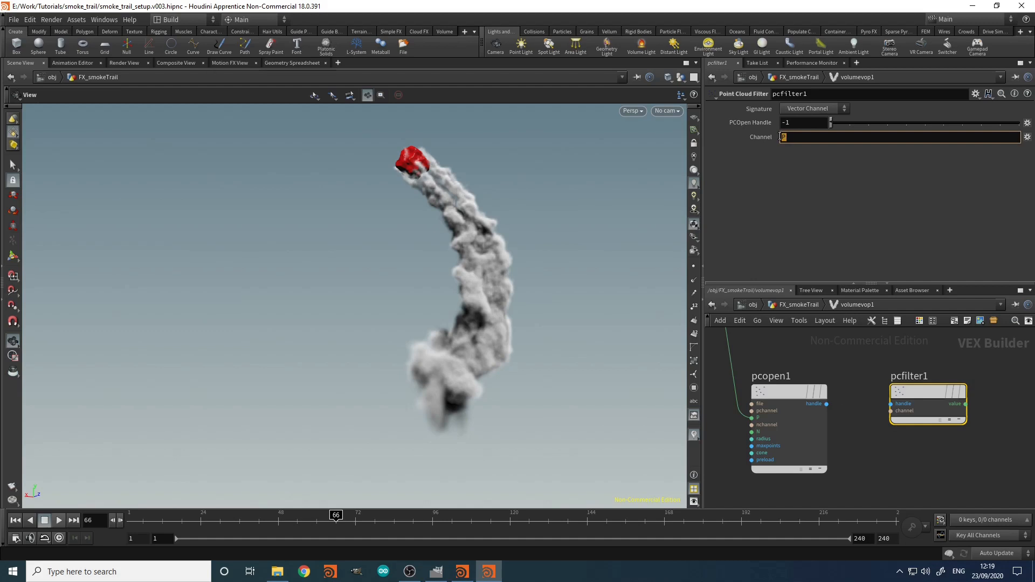
text(curveu)
key(Return)
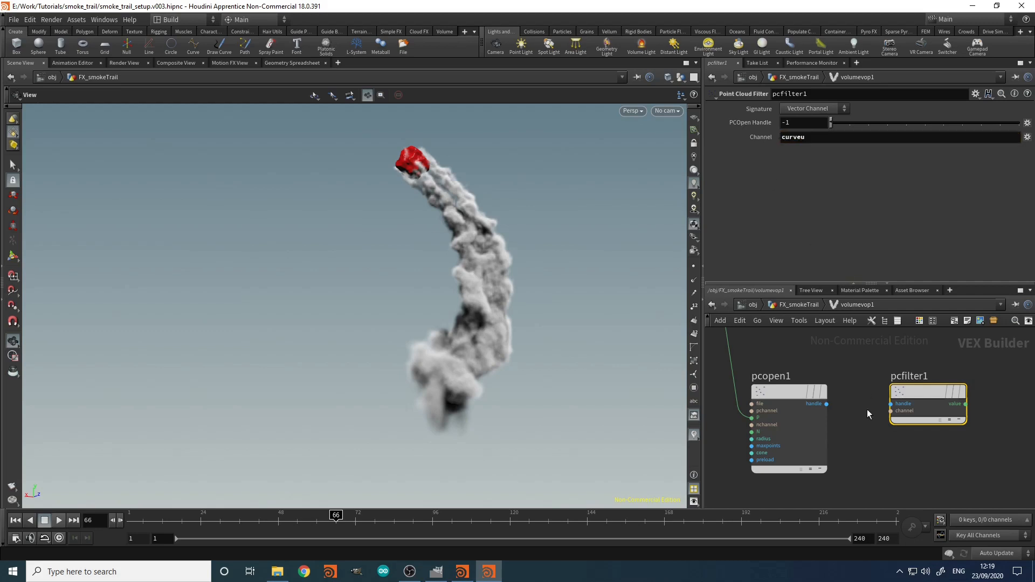
Step: Try placing a Near Point node below pcfilter1, then delete it
middle_drag(867, 410, 847, 419)
key(Tab)
text(near)
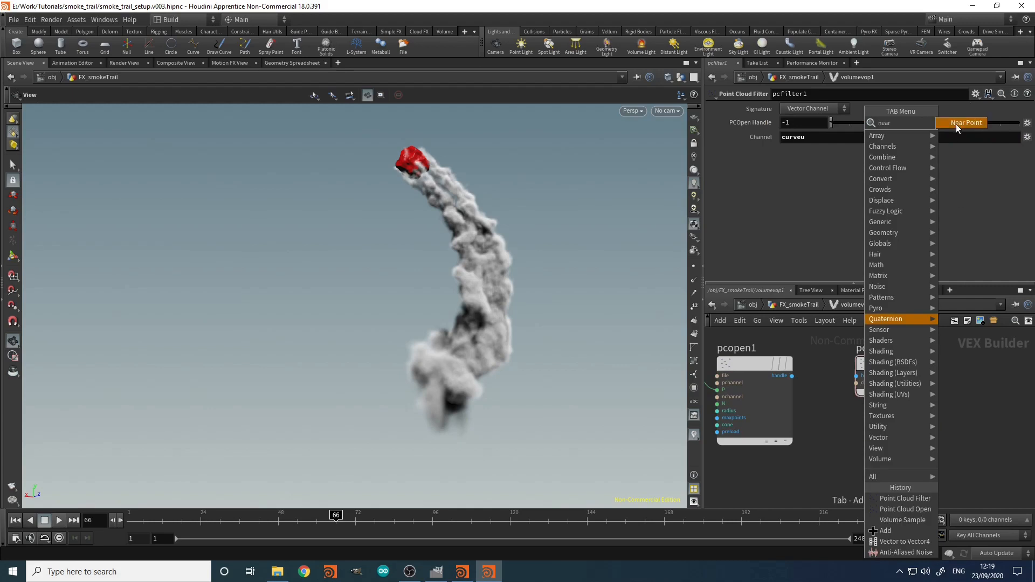
click(956, 124)
click(901, 443)
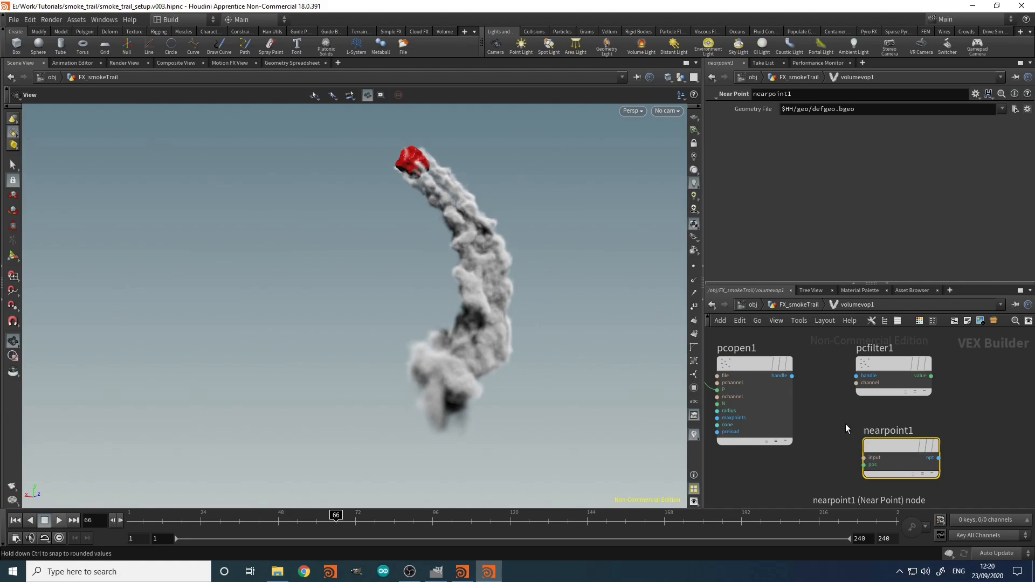
key(Delete)
Step: Switch the update mode to Manual and connect the handle output of pcopen1 to the handle input of pcfilter1
middle_drag(834, 421, 917, 439)
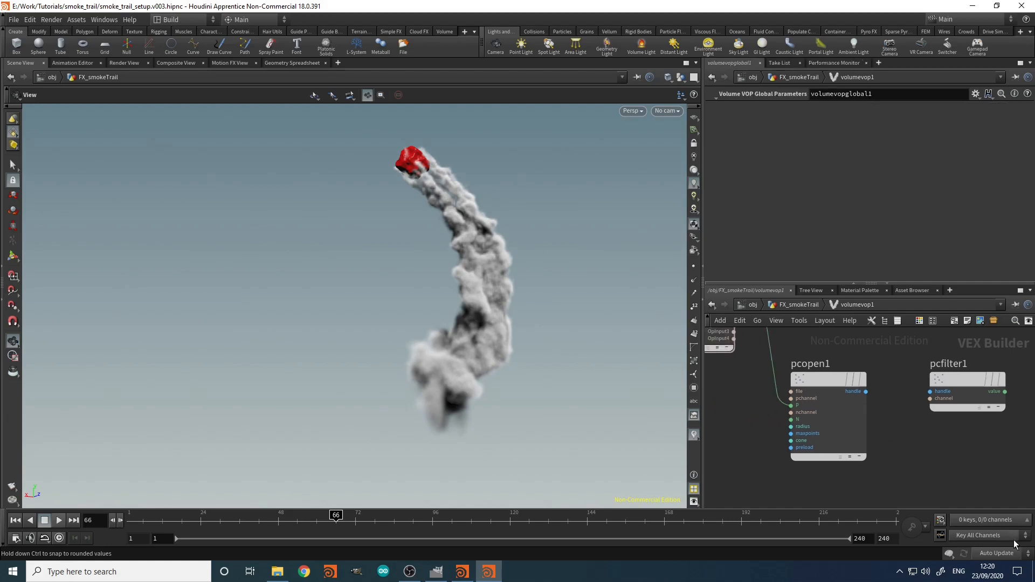
click(997, 554)
click(1003, 542)
click(867, 391)
click(930, 392)
Step: Promote the radius and maxpoints inputs of pcopen1 to parameters
click(849, 388)
scroll(820, 443, up, 3)
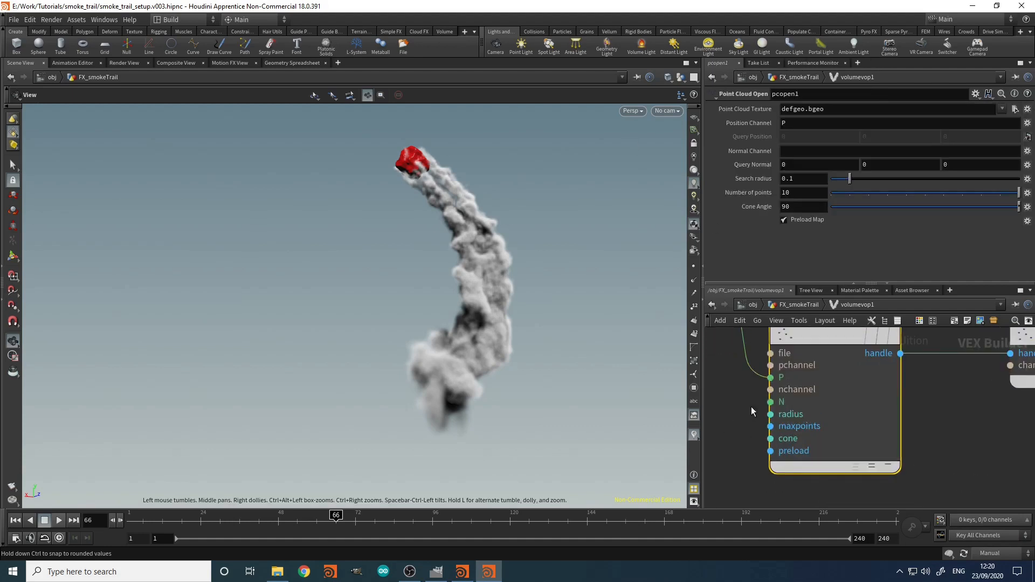
right_click(771, 414)
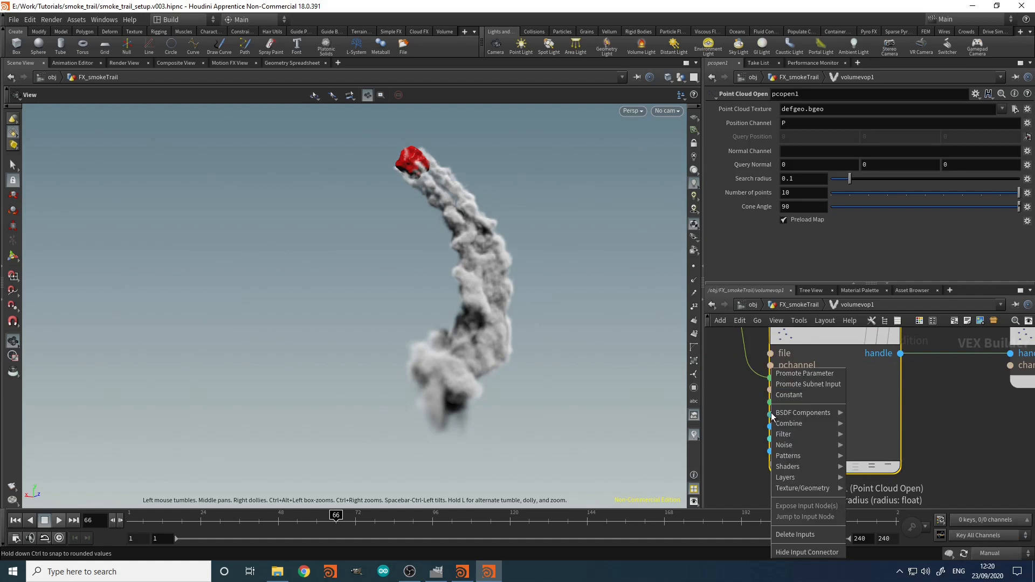
click(803, 373)
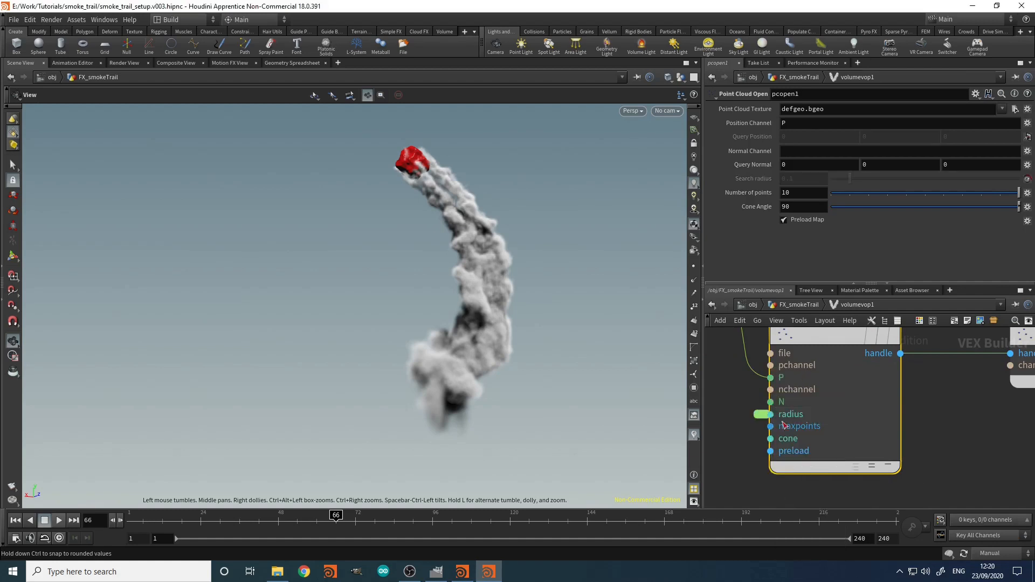
right_click(771, 426)
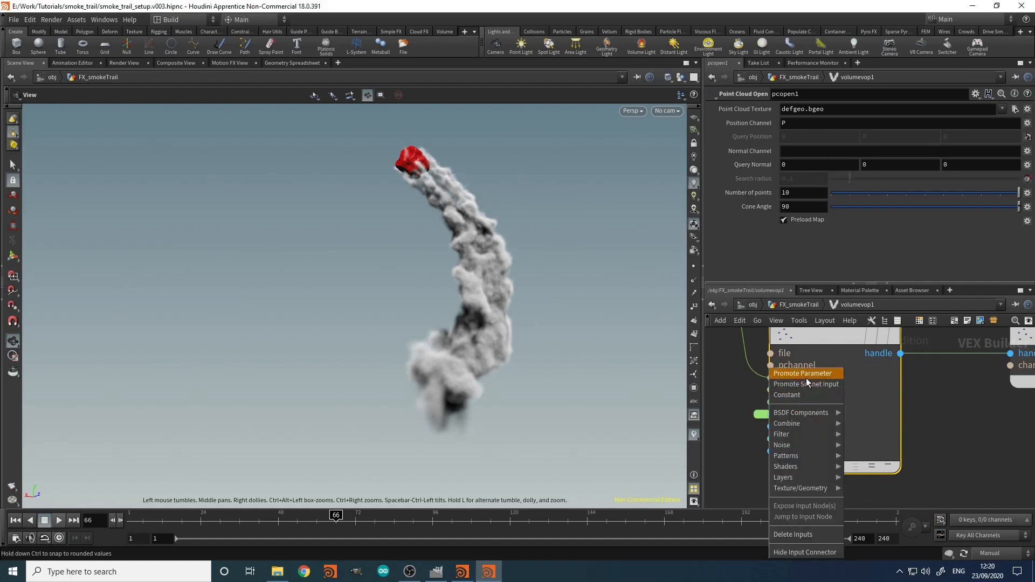
click(806, 377)
scroll(736, 388, down, 3)
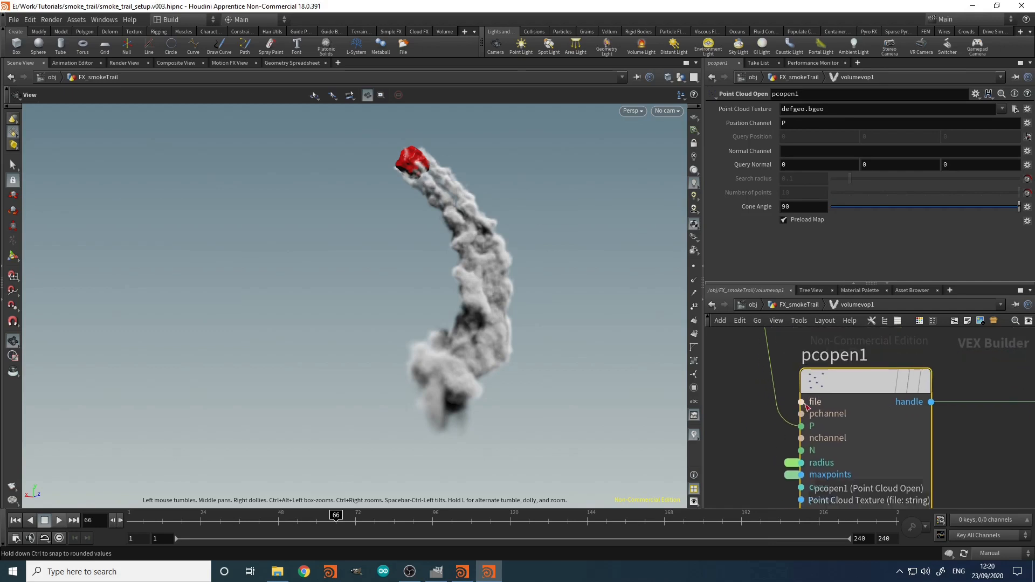
Step: Connect the OpInput2 output of the global variables node to the file input of pcopen1
click(780, 391)
scroll(774, 394, up, 3)
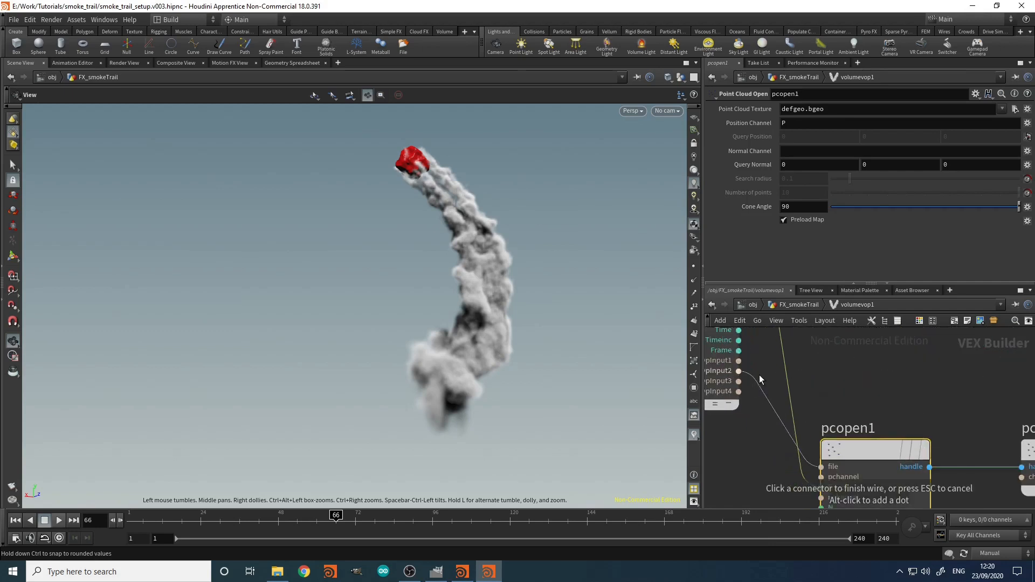
click(749, 373)
scroll(756, 390, down, 3)
scroll(796, 420, up, 3)
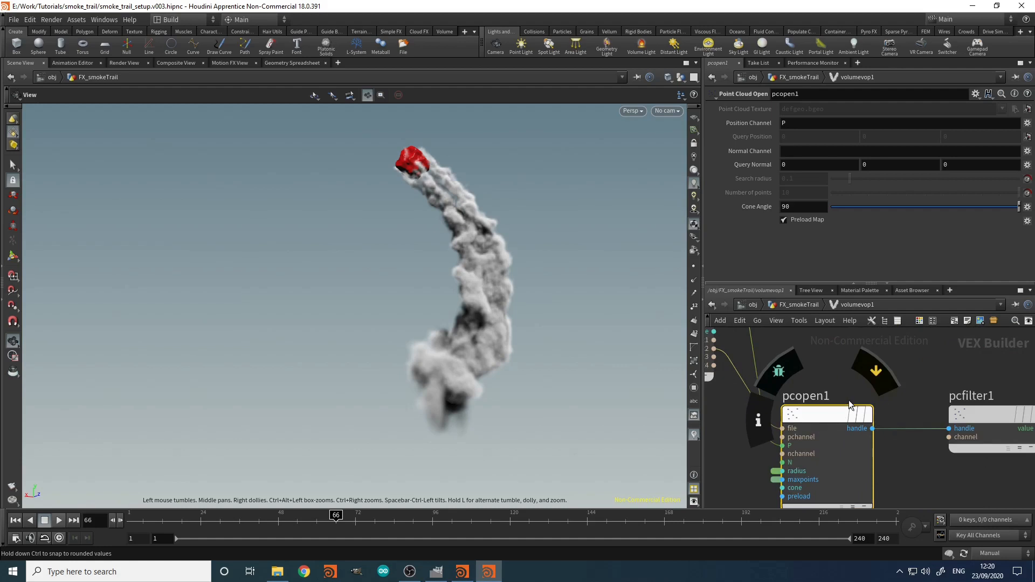
Step: Set the Signature of pcfilter1 to Float Channel
middle_drag(982, 481, 836, 471)
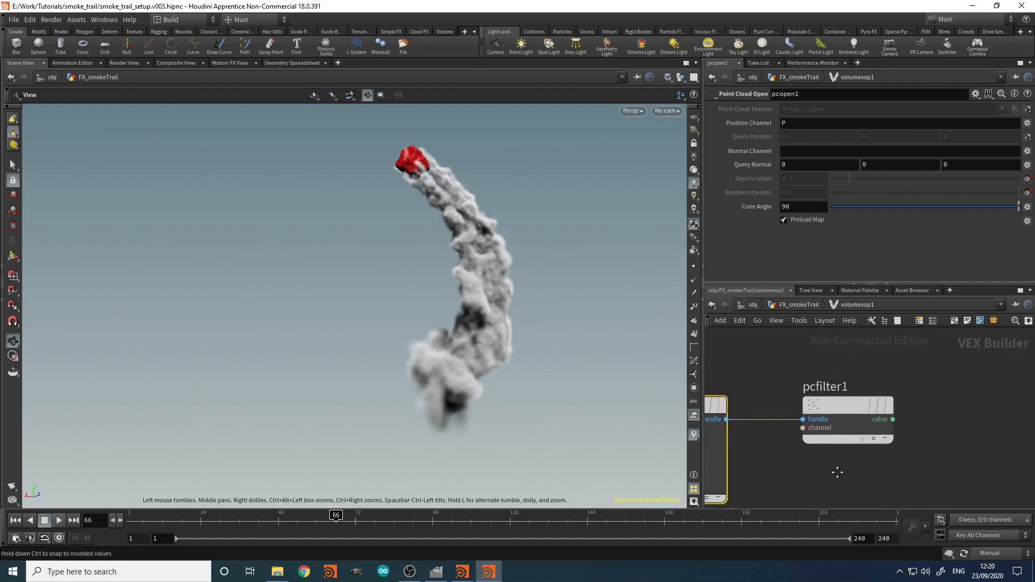
scroll(926, 432, down, 3)
click(886, 421)
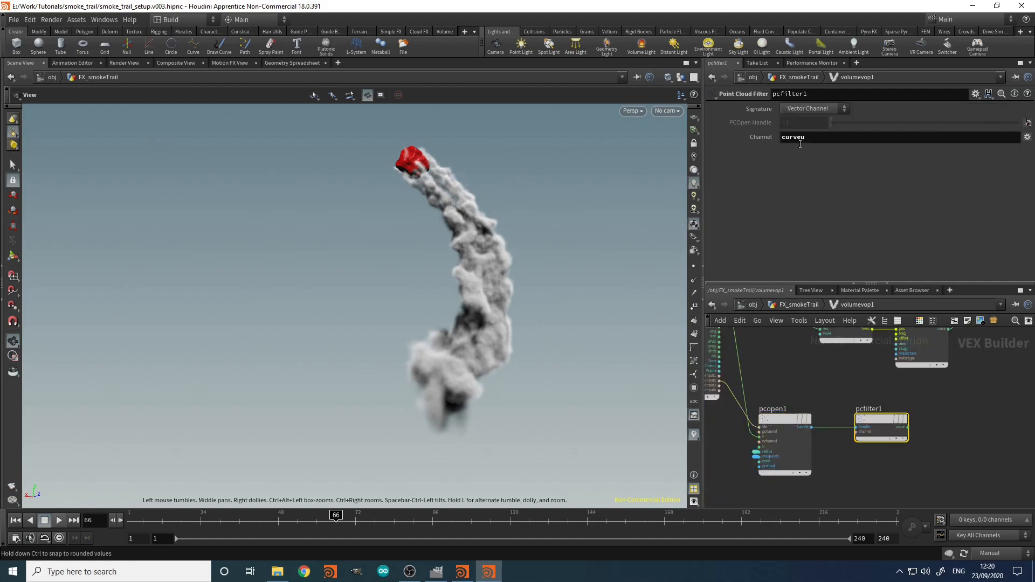
click(815, 112)
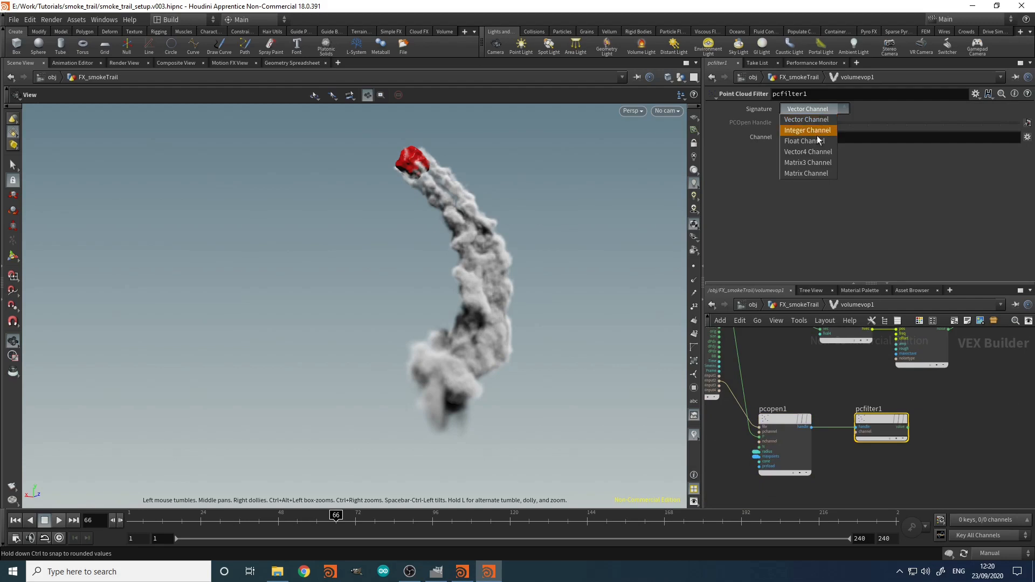
click(817, 134)
click(925, 440)
Step: Insert a Multiply node on the wire between aanoise1 and add1
middle_drag(911, 446, 715, 465)
scroll(729, 459, down, 2)
scroll(781, 422, up, 1)
middle_drag(789, 419, 844, 407)
scroll(914, 415, down, 2)
drag(982, 398, 929, 358)
click(905, 404)
key(Tab)
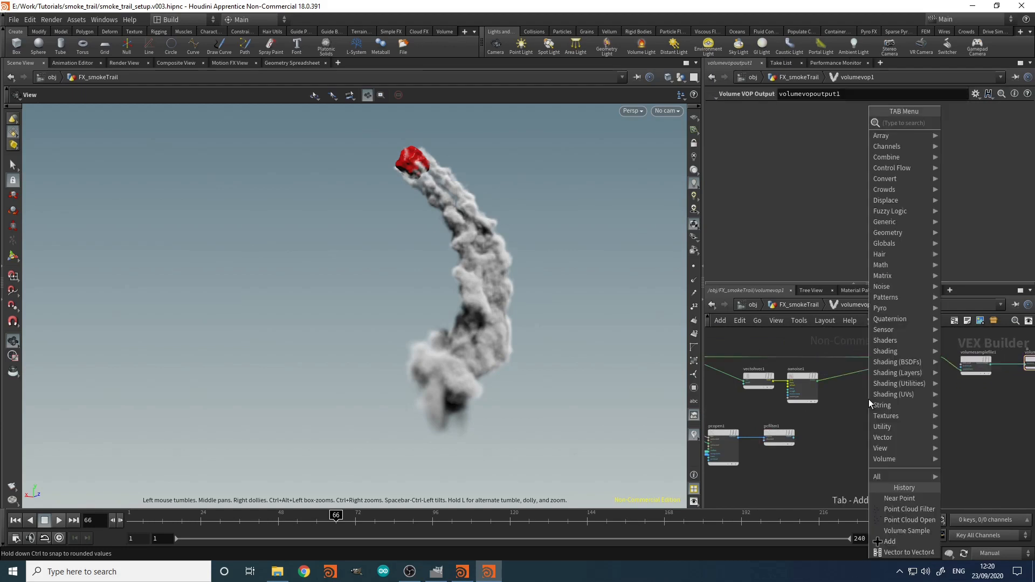
text(mul)
key(Return)
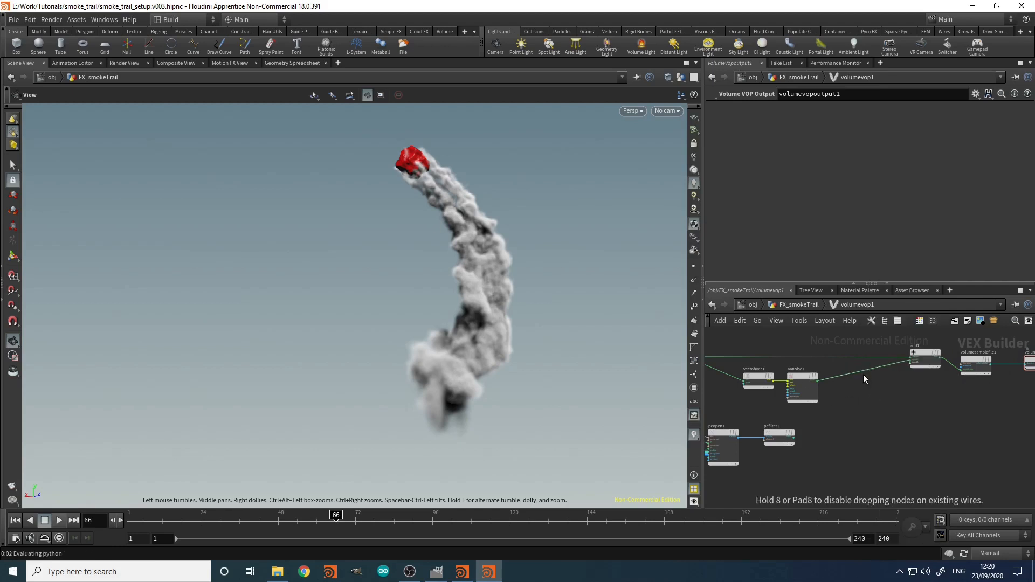
click(863, 375)
scroll(863, 374, up, 3)
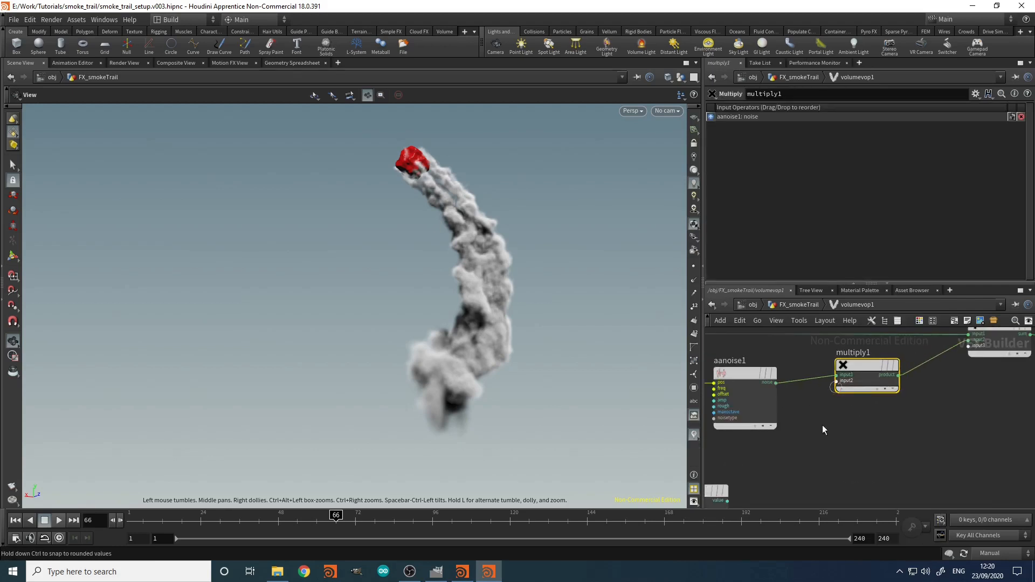
Step: Connect the value output of pcfilter1 to the second input of multiply1
middle_drag(816, 452, 867, 401)
click(799, 437)
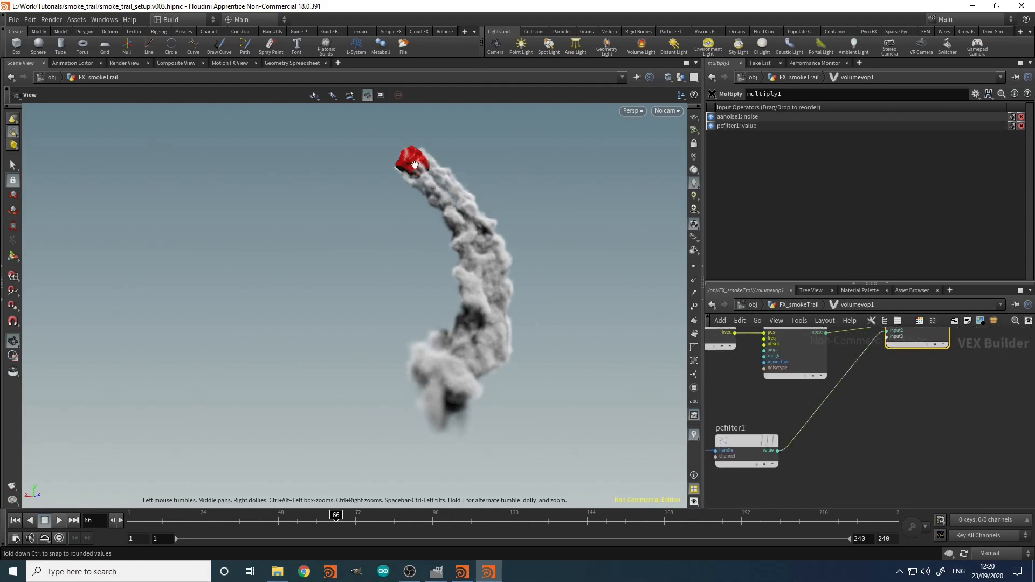
Step: Check the wiring from pcopen1 to multiply1 and set the update mode to Auto Update
middle_drag(888, 452, 965, 438)
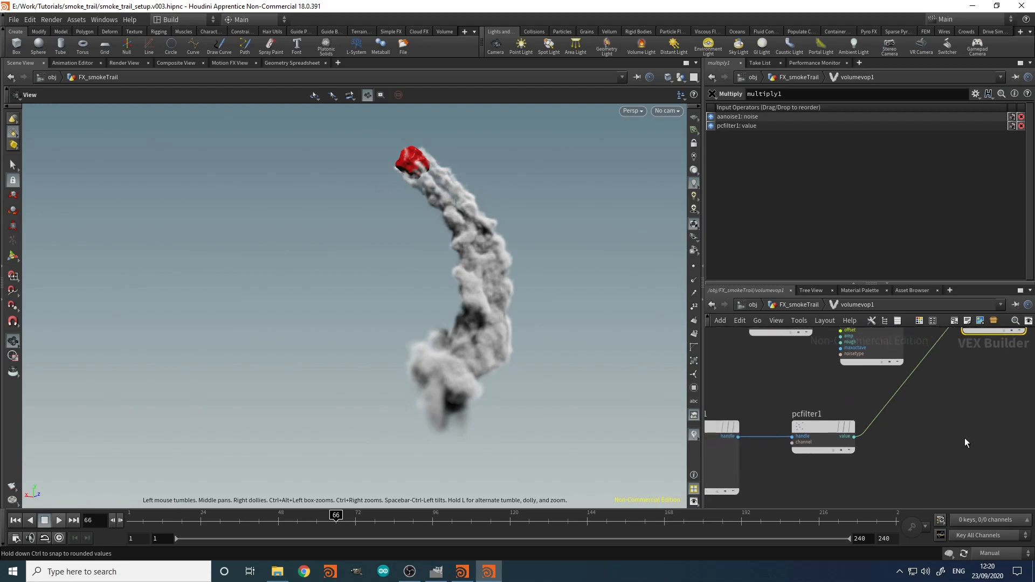
middle_drag(727, 454, 800, 449)
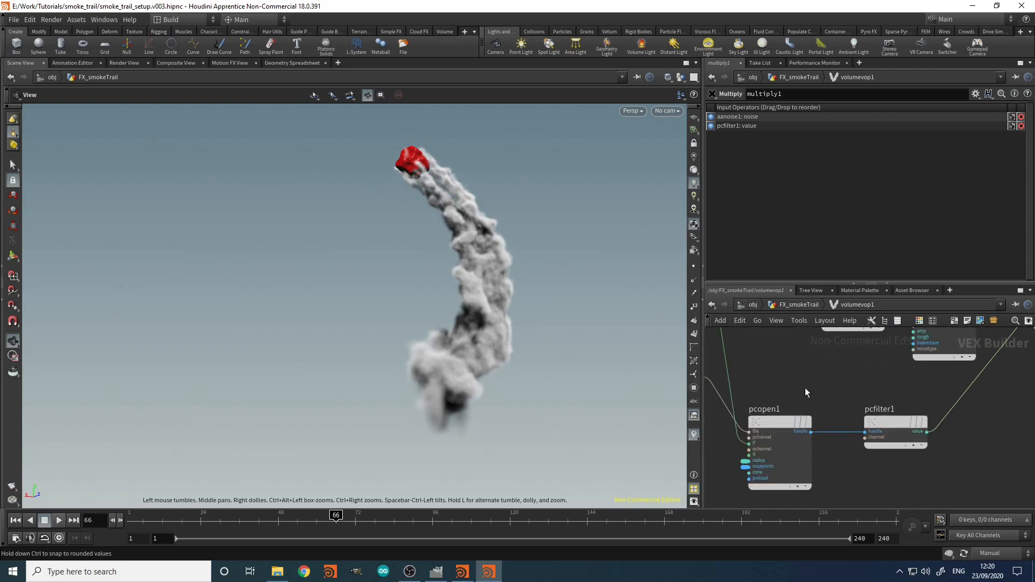
click(793, 423)
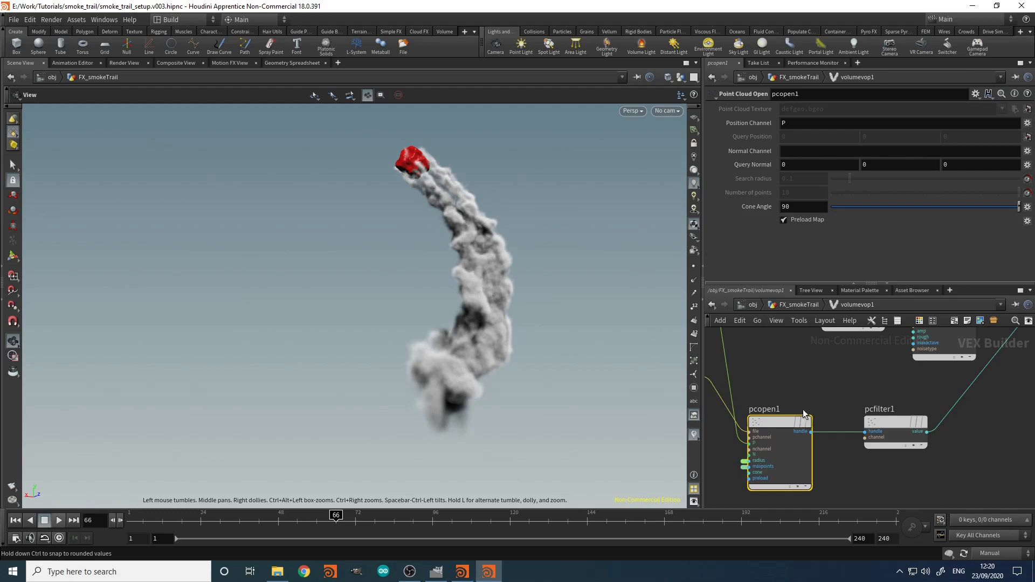
middle_drag(950, 468, 862, 481)
scroll(874, 459, down, 2)
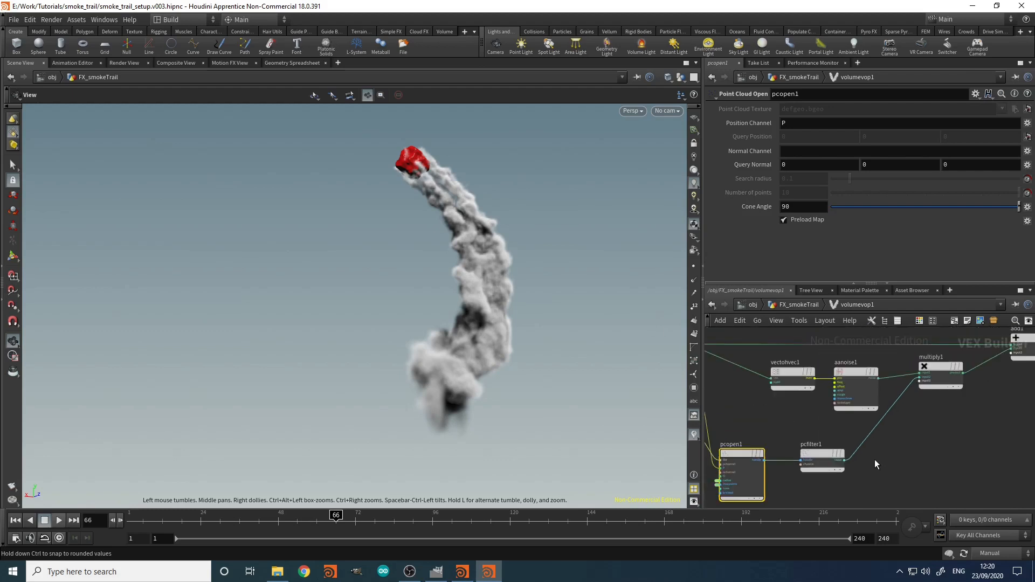
scroll(953, 386, up, 3)
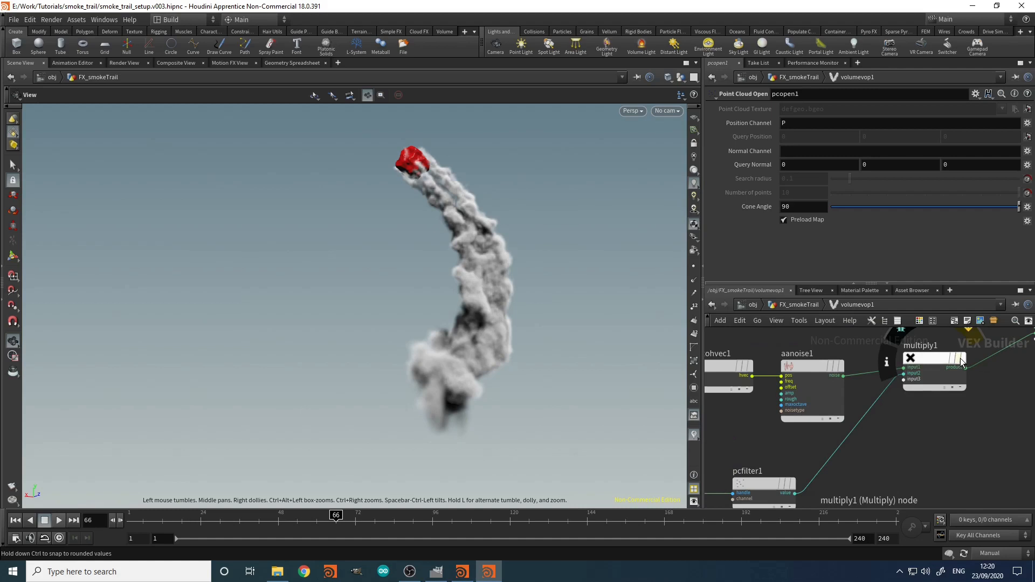
click(1013, 557)
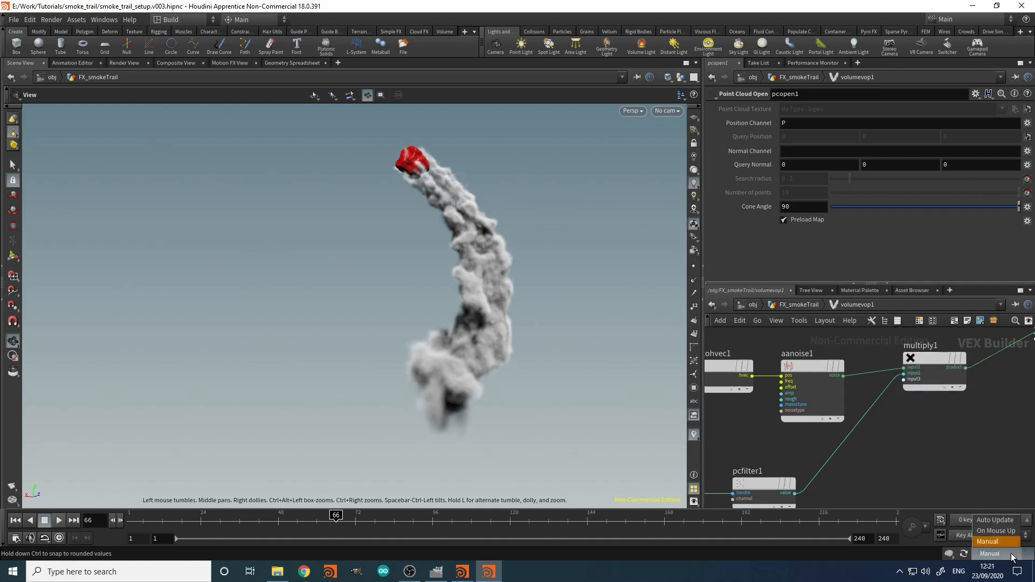
click(997, 521)
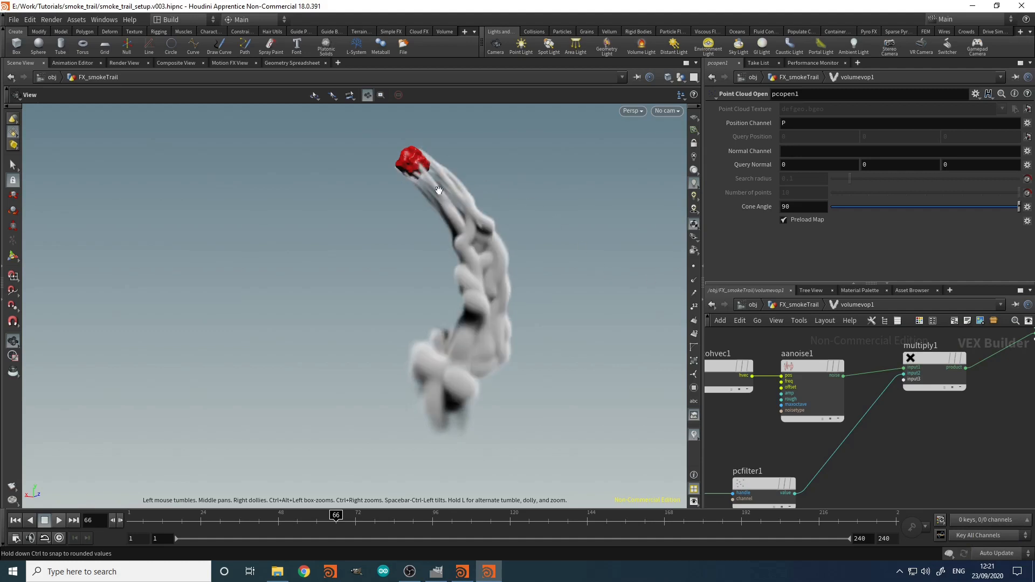
Step: Examine the settings and connections of pcopen1 and pcfilter1 in the point cloud lookup
middle_drag(887, 457, 975, 427)
click(861, 414)
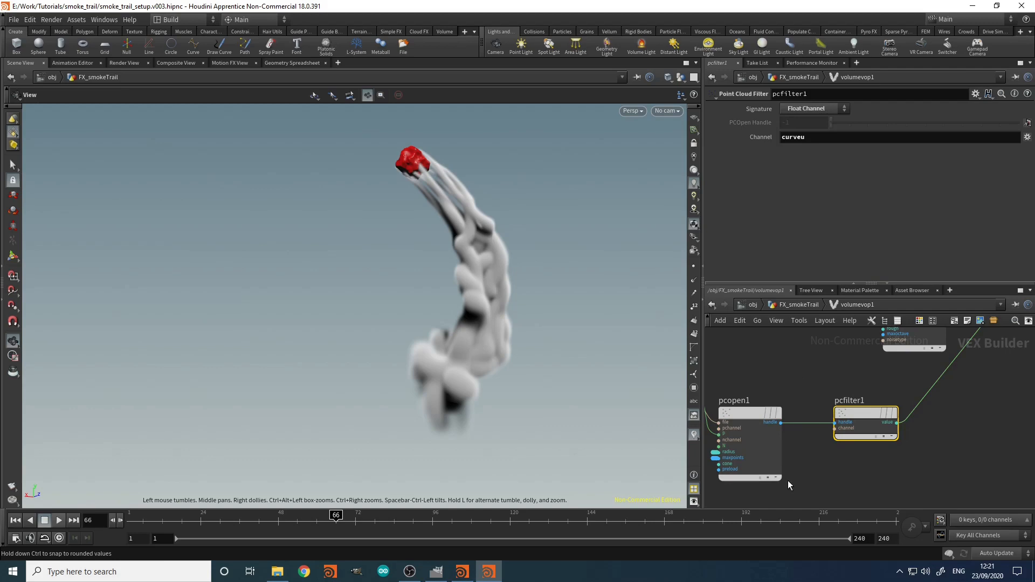
middle_drag(780, 379, 843, 366)
drag(837, 367, 812, 414)
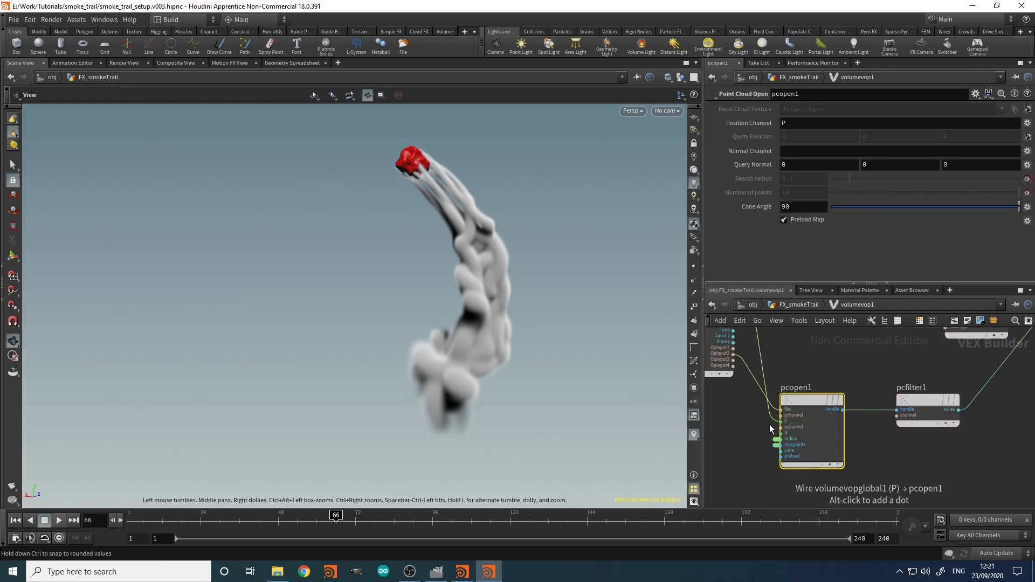
middle_drag(757, 442, 758, 487)
scroll(912, 477, down, 3)
scroll(993, 425, up, 1)
middle_drag(992, 425, 915, 409)
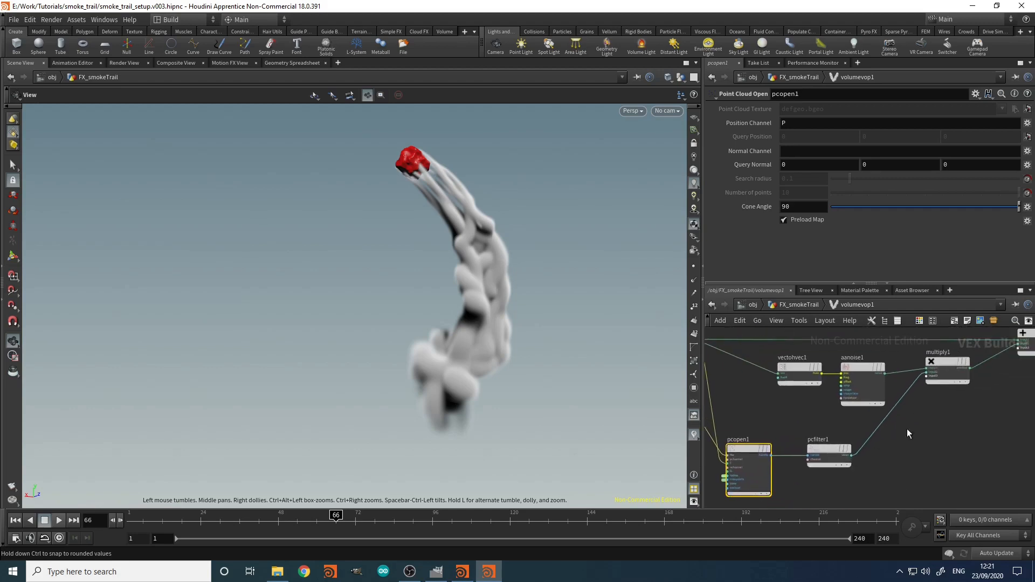
click(817, 455)
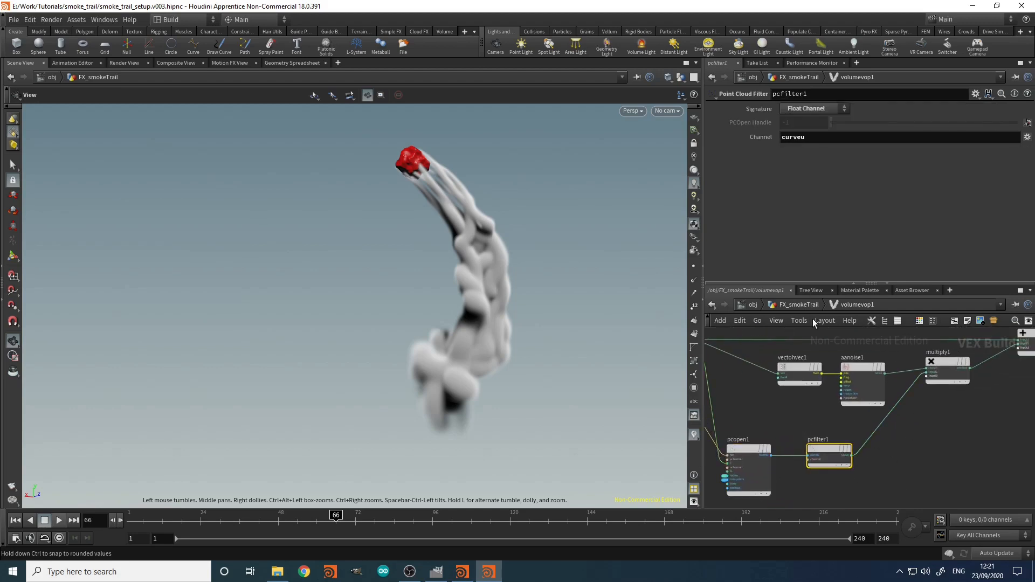
Step: Return to the geometry level, try Search radius values of 1 and 2 on volumevop1, and settle on 10
key(u)
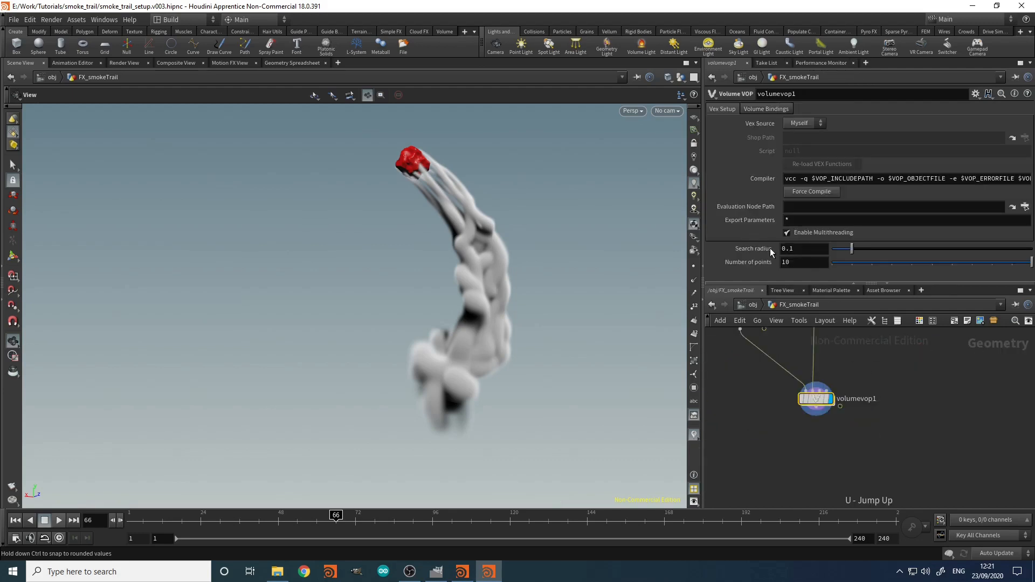
drag(803, 249, 760, 252)
text(1)
key(Return)
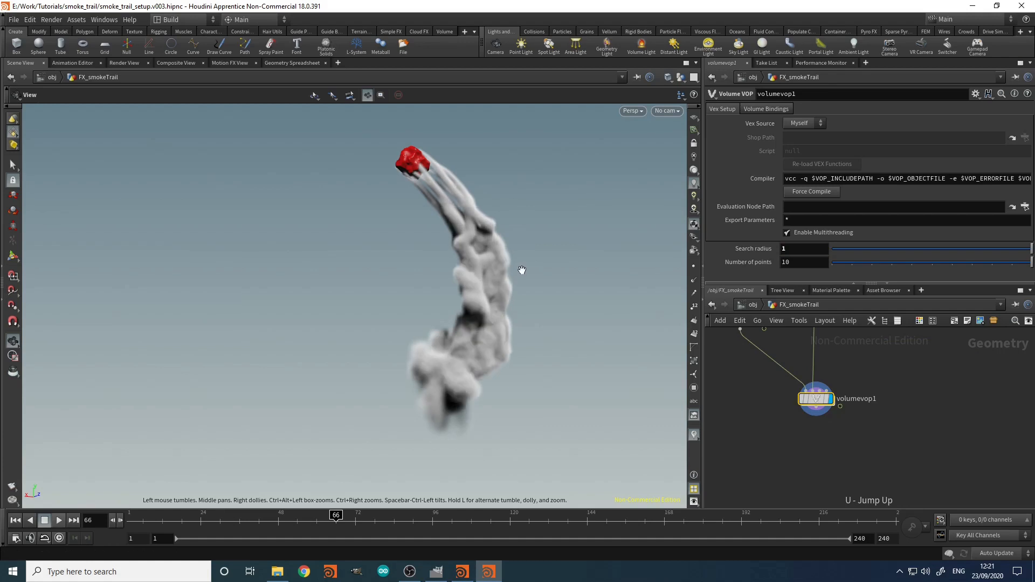
drag(802, 250, 730, 226)
text(2)
key(Return)
drag(800, 250, 618, 209)
text(10)
key(Return)
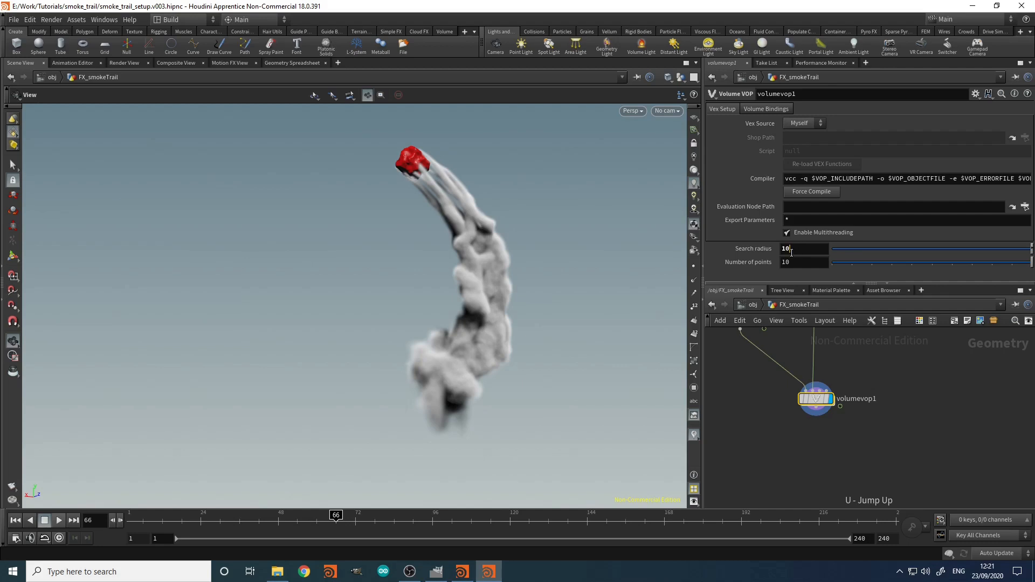
key(Return)
click(800, 264)
key(Return)
Step: Copy the curveu_ramp Ramp Parameter node from inside attribvop1
scroll(821, 469, down, 3)
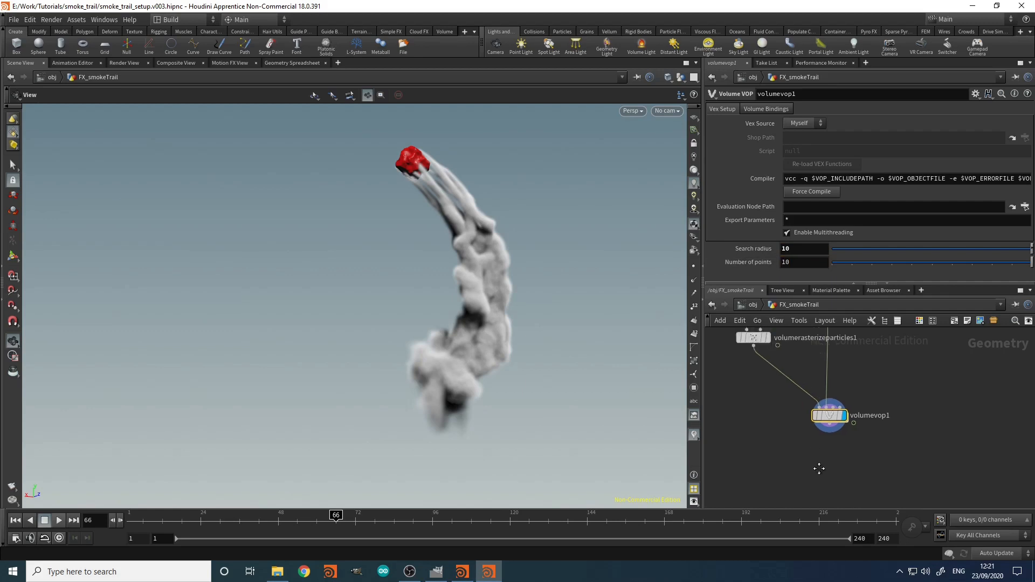
scroll(850, 360, down, 3)
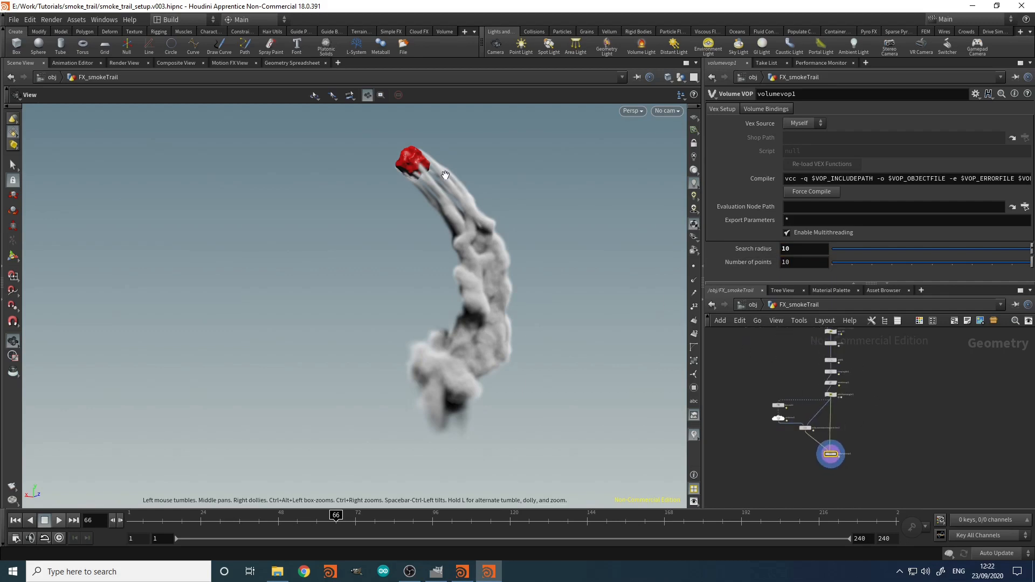
scroll(820, 441, up, 5)
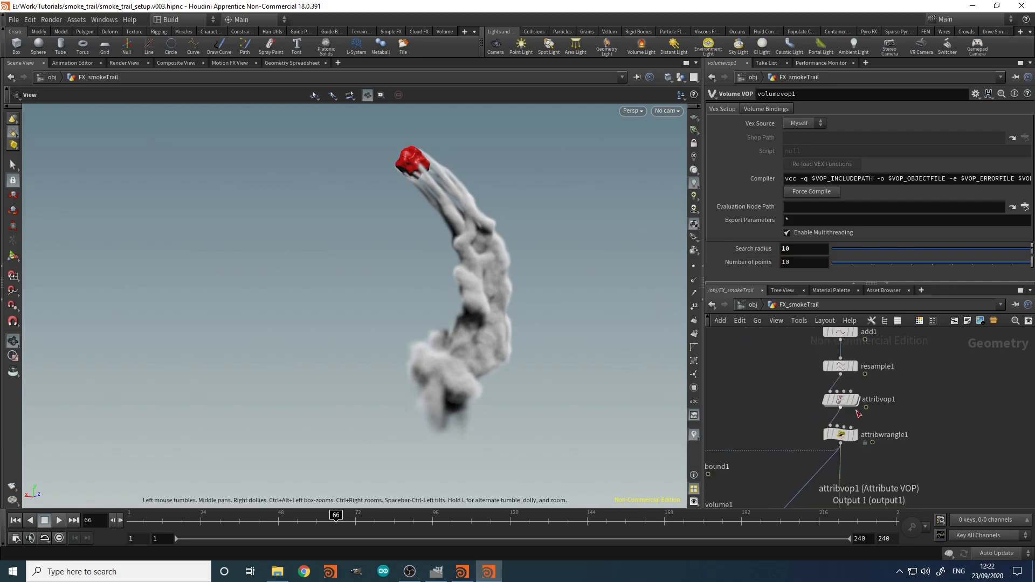
double_click(839, 400)
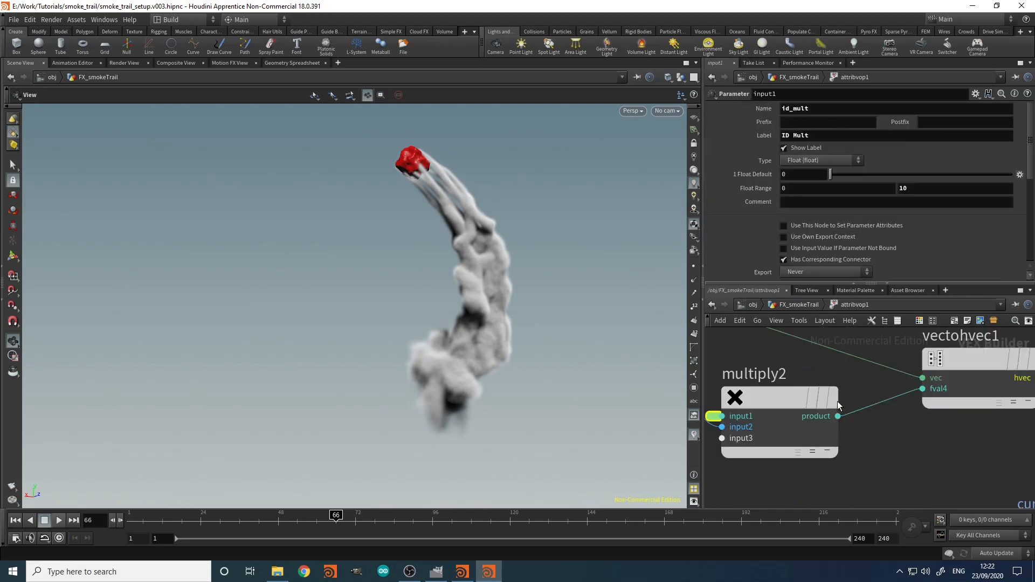
scroll(890, 437, down, 5)
scroll(862, 440, up, 5)
click(870, 430)
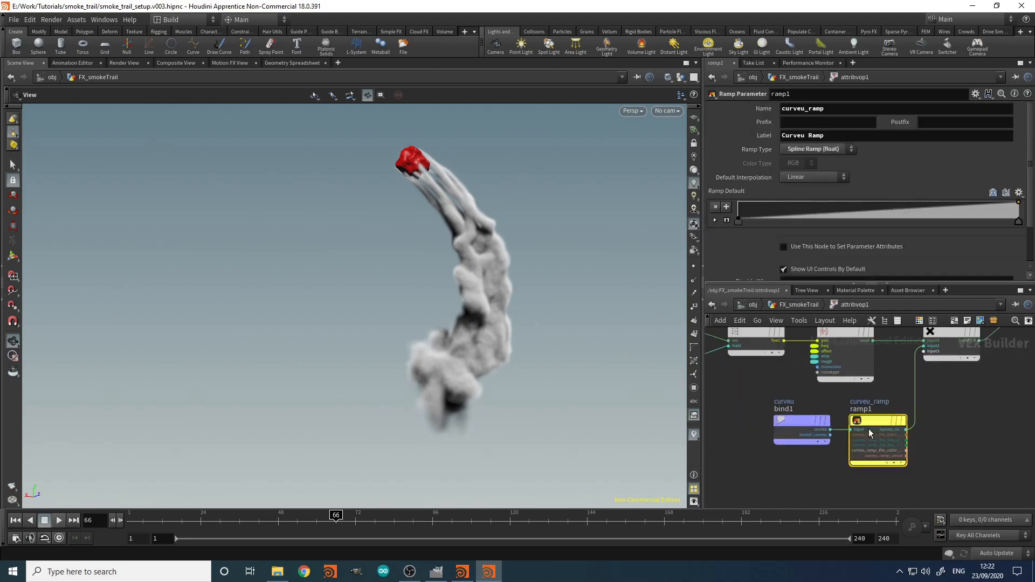
key(ctrl+c)
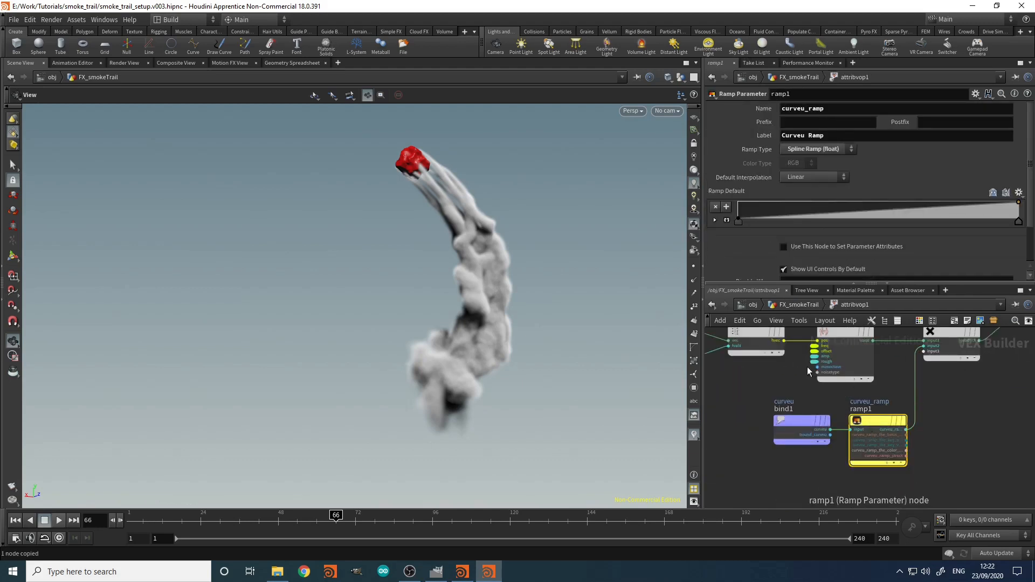
Step: Paste the ramp node inside volumevop1, set the update mode to Manual, and insert the ramp between pcfilter1 and multiply1
click(799, 306)
middle_drag(885, 458, 885, 331)
scroll(833, 436, up, 1)
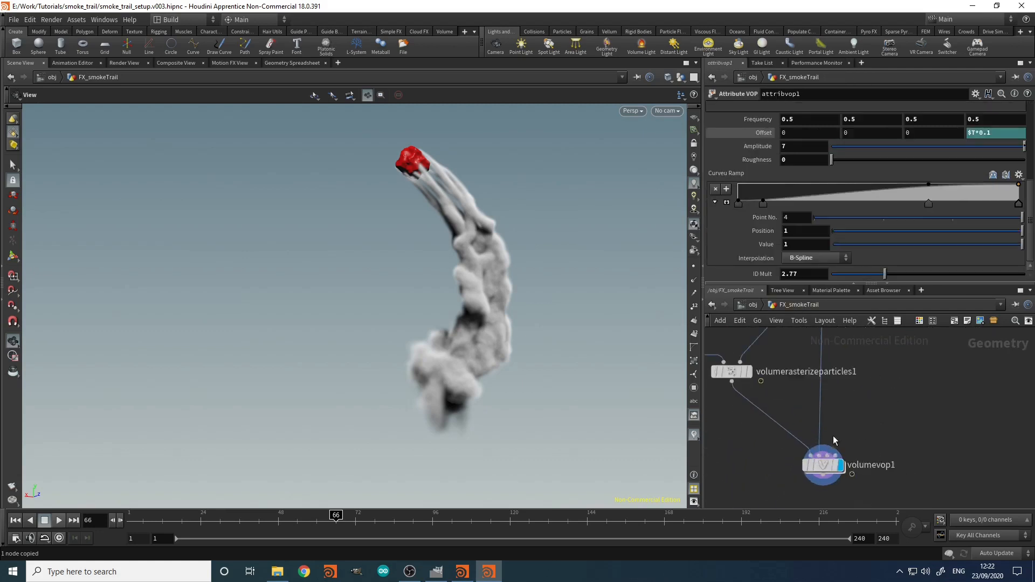
double_click(821, 466)
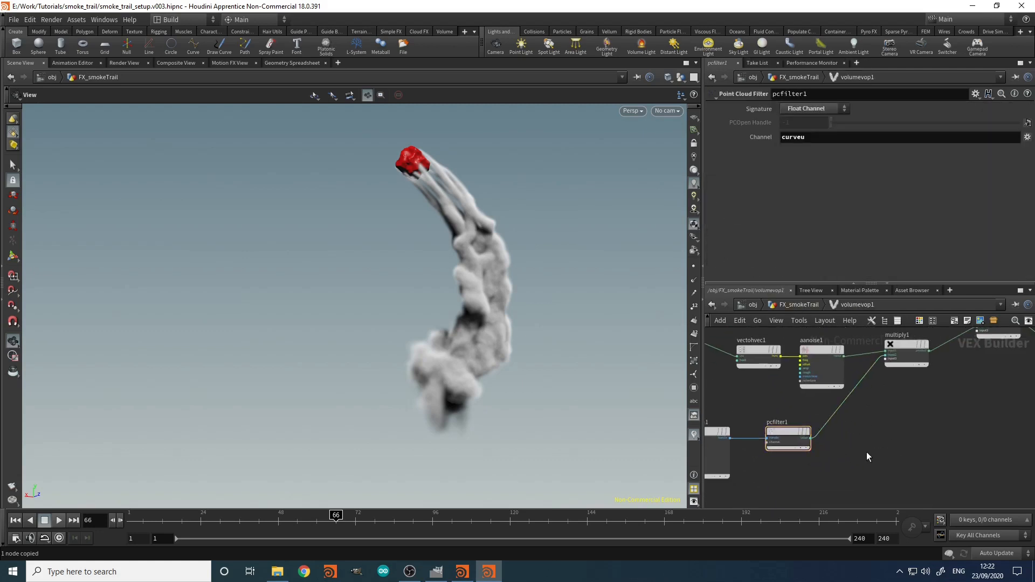
key(ctrl+v)
middle_drag(877, 422, 838, 412)
click(986, 548)
click(993, 521)
mouse_move(824, 434)
mouse_down()
mouse_move(827, 426)
mouse_move(802, 405)
mouse_move(819, 421)
mouse_up()
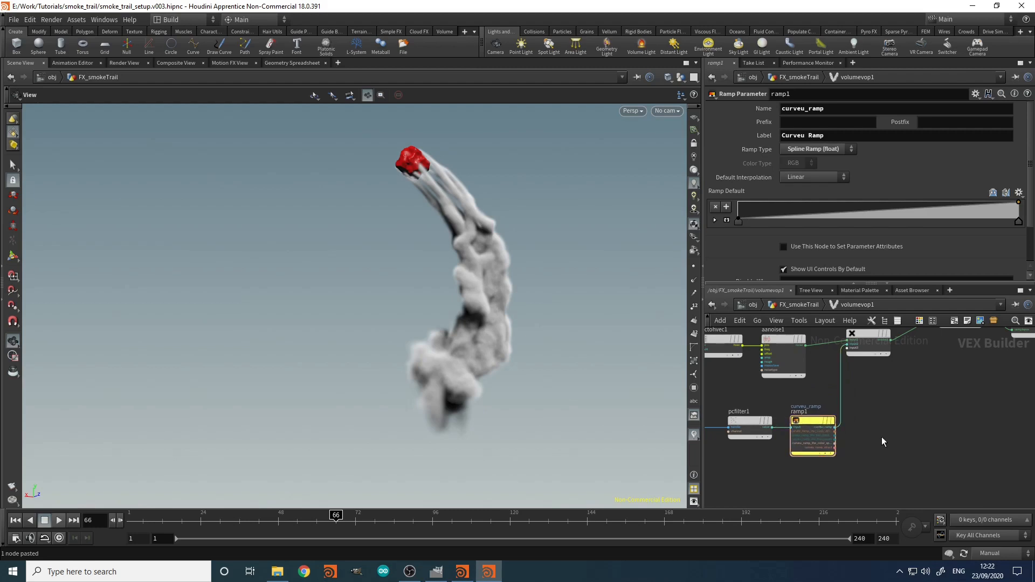
Step: Shape volumevop1's Curveu Ramp with a start value of about 0.17, a 0.23 point at position 0.06 and a high point about 40% along
key(u)
drag(948, 201, 946, 195)
drag(767, 212, 764, 209)
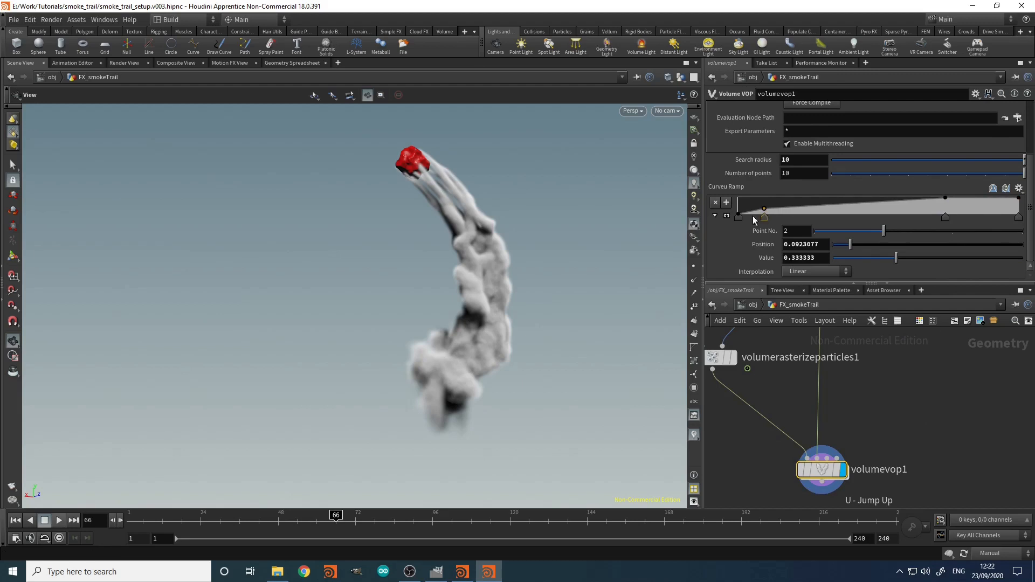
click(739, 214)
mouse_move(738, 216)
mouse_down()
mouse_move(737, 207)
mouse_move(735, 217)
mouse_move(772, 210)
mouse_move(757, 214)
mouse_up()
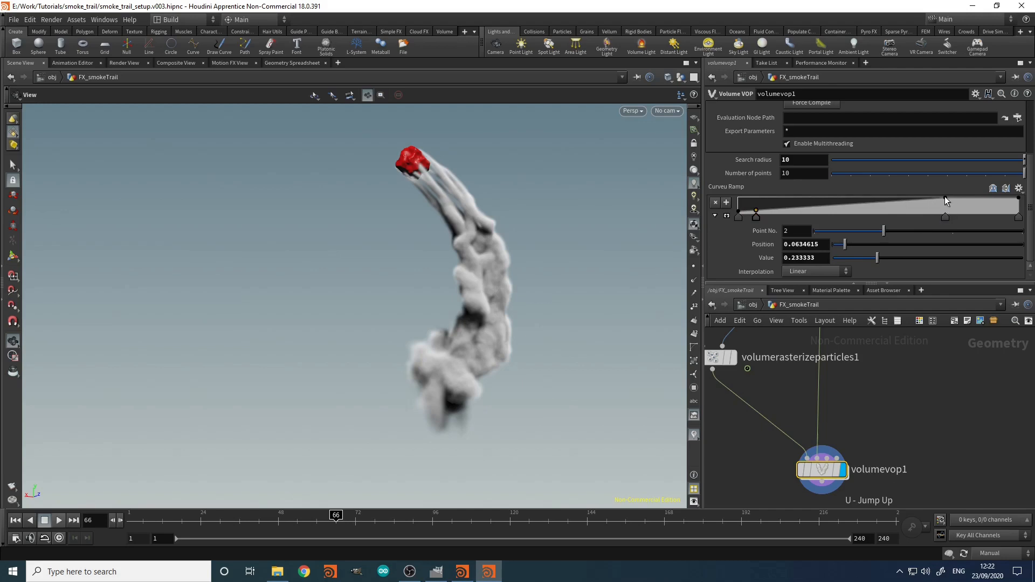
drag(946, 202, 854, 204)
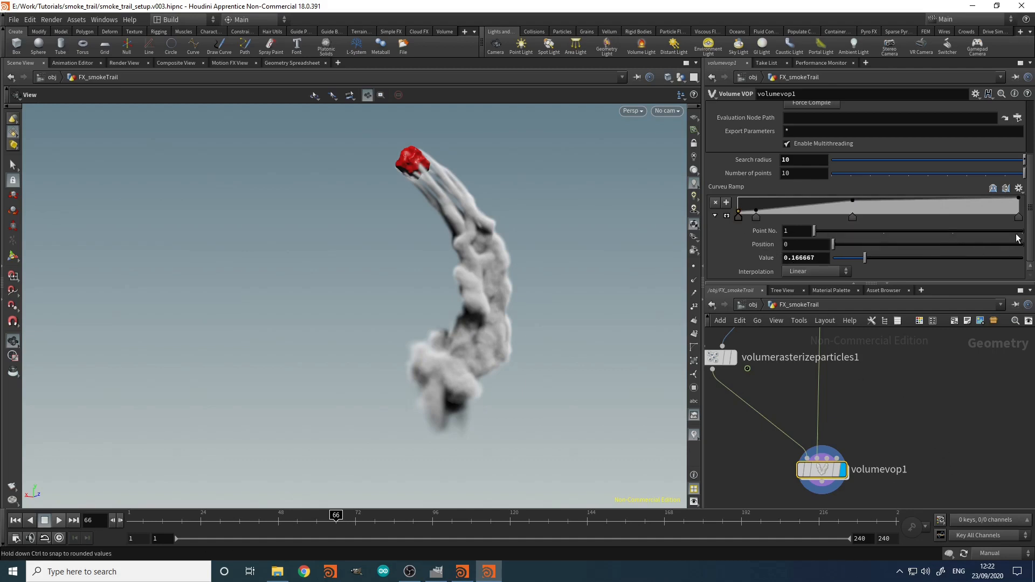
Step: Set the interpolation of the Curveu Ramp's end point to B-Spline and switch the update mode to Auto Update
click(1019, 217)
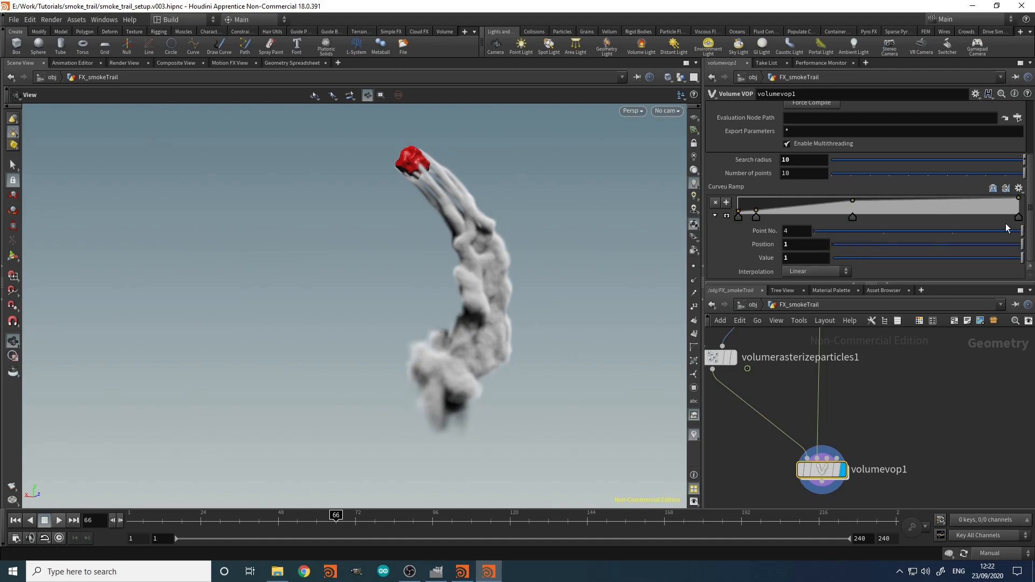
click(816, 275)
click(818, 334)
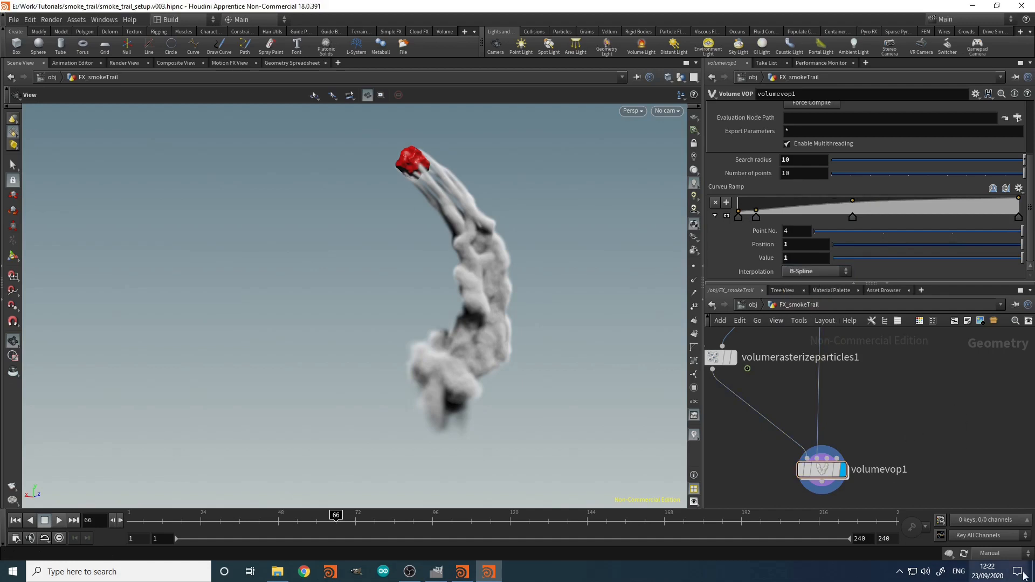
click(990, 554)
click(995, 521)
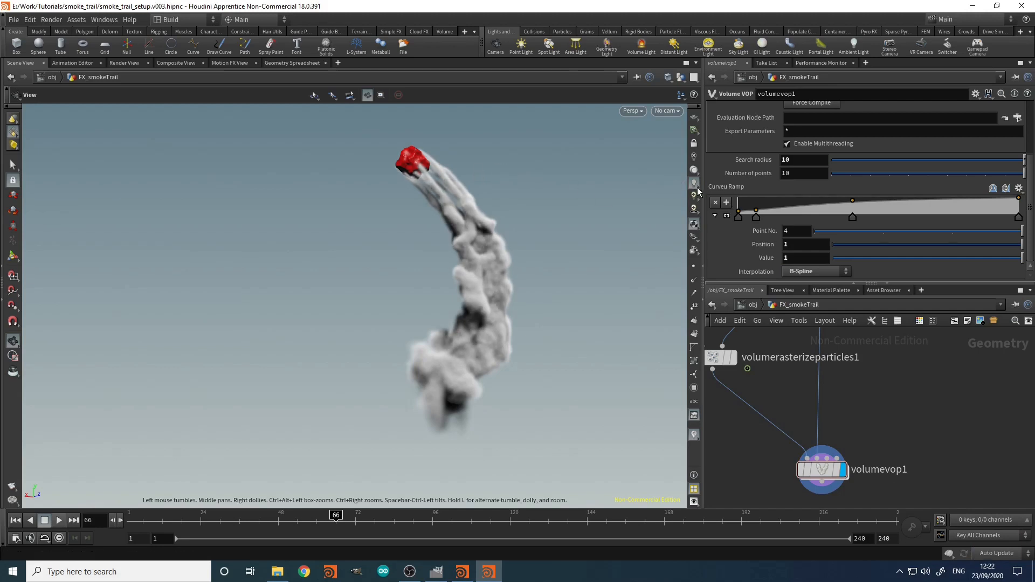
drag(559, 249, 507, 293)
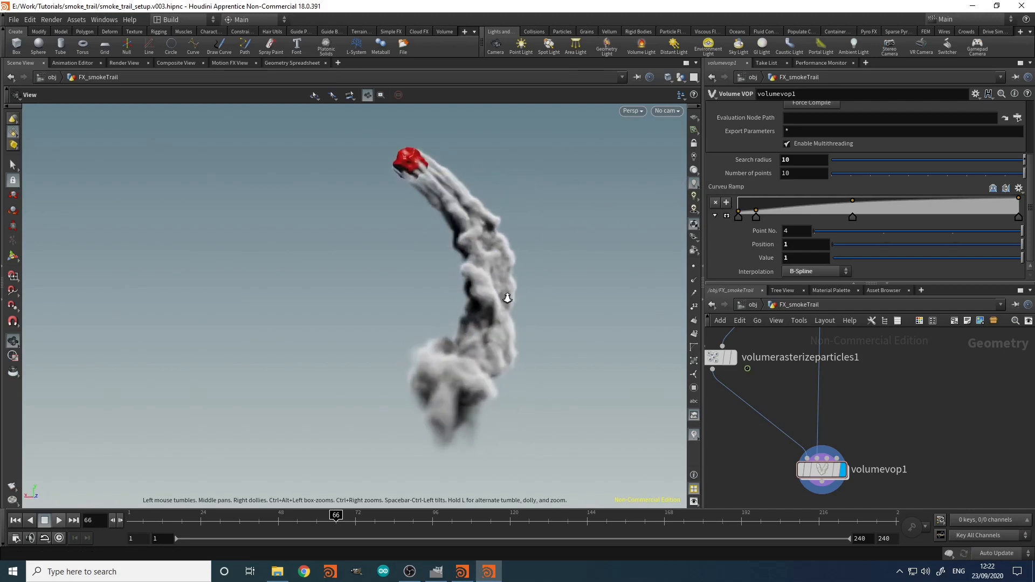
scroll(507, 293, up, 5)
scroll(753, 242, up, 3)
scroll(753, 238, down, 3)
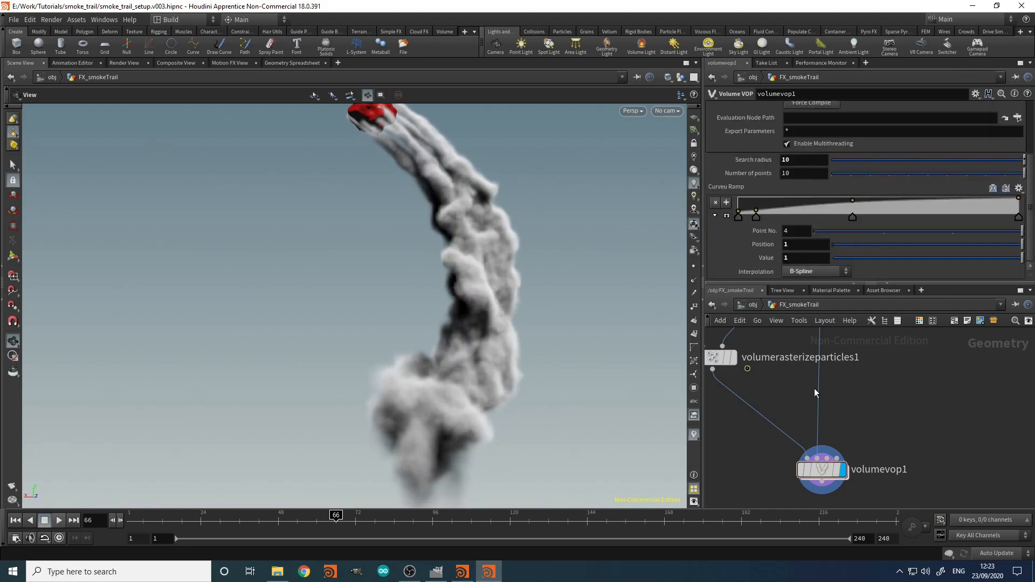
Step: Enter volumevop1's network at the anti-aliased noise node and set the update mode to Manual
double_click(822, 470)
middle_drag(810, 396, 840, 440)
click(996, 554)
click(995, 542)
scroll(782, 408, up, 5)
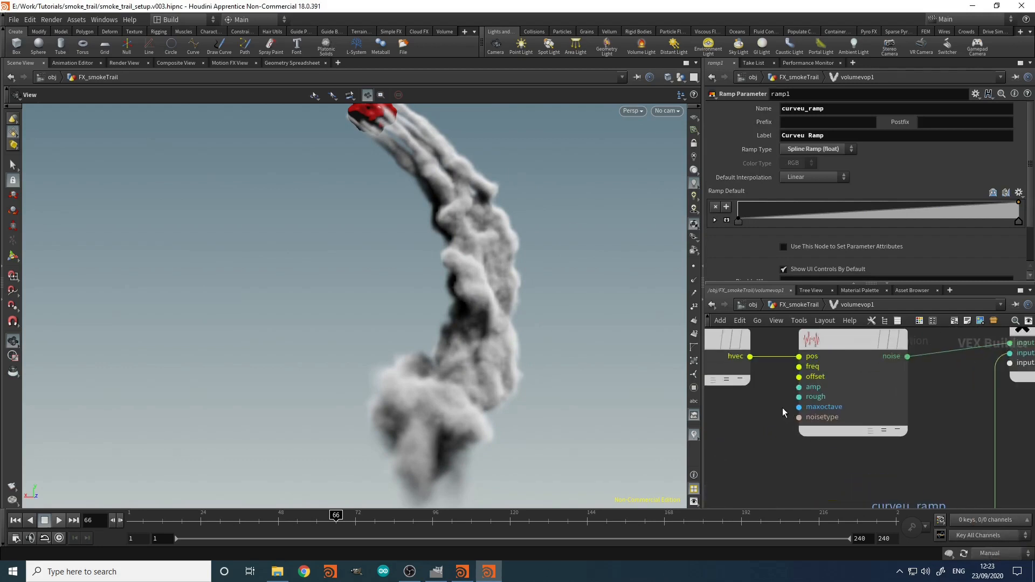
Step: Promote the freq, offset, amp and rough inputs of the aanoise1 node as parameters
right_click(799, 371)
click(808, 380)
key(ctrl+z)
right_click(807, 367)
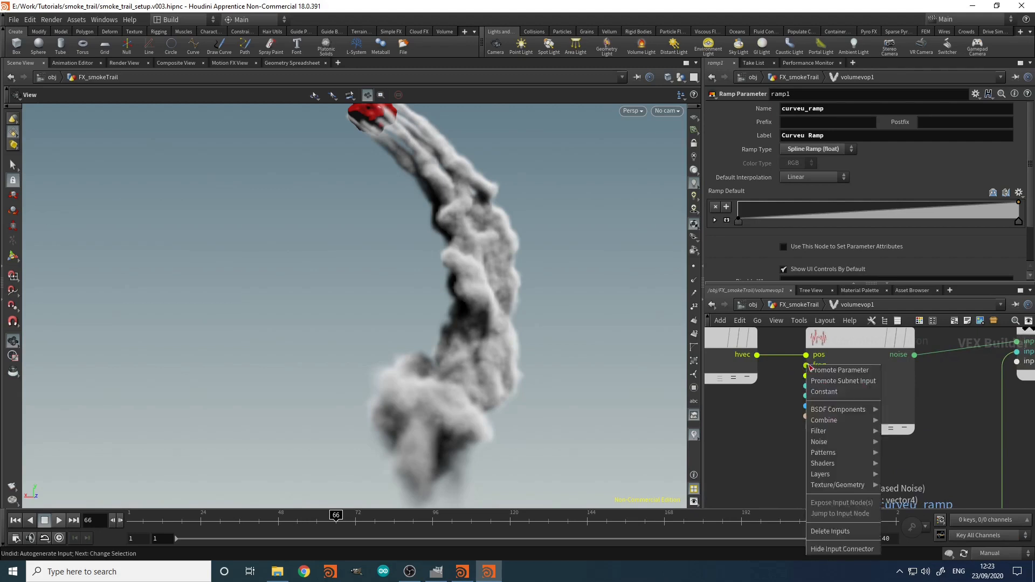
click(812, 370)
right_click(807, 377)
click(812, 381)
right_click(807, 386)
click(812, 377)
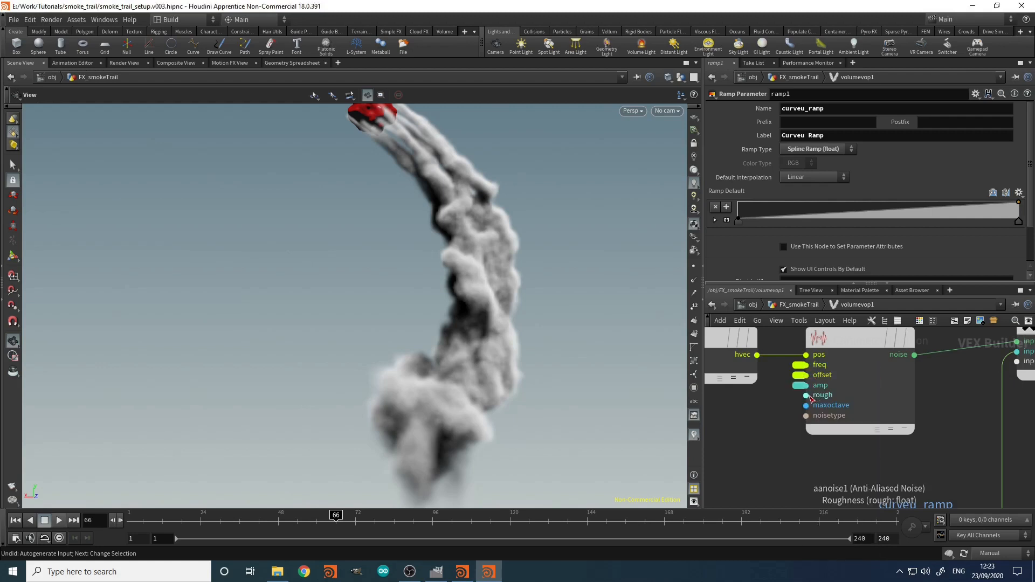
right_click(810, 397)
click(826, 376)
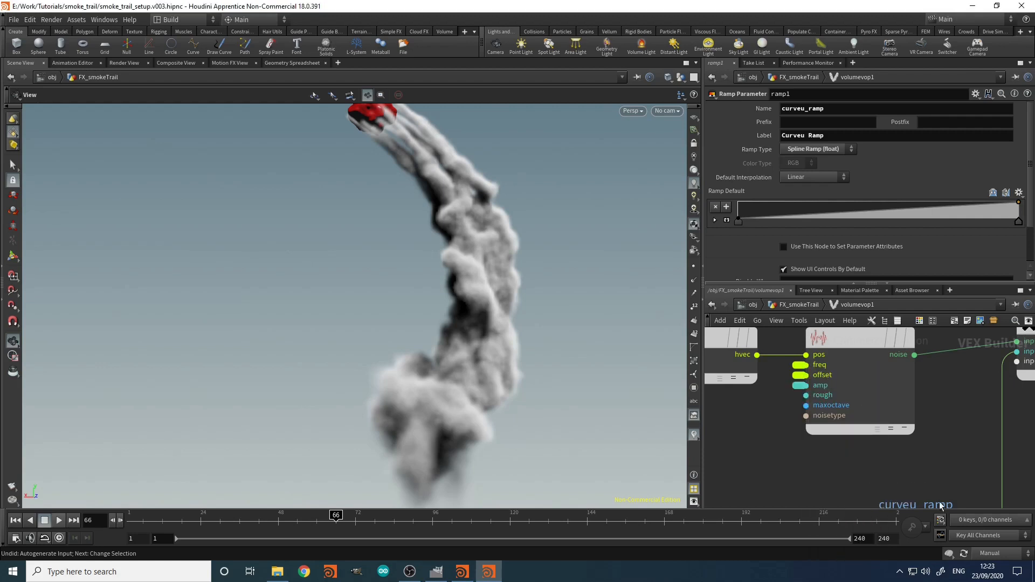
Step: Restore Auto Update, return to the geometry level, and set volumevop1's Amplitude to 2
click(998, 553)
click(1005, 523)
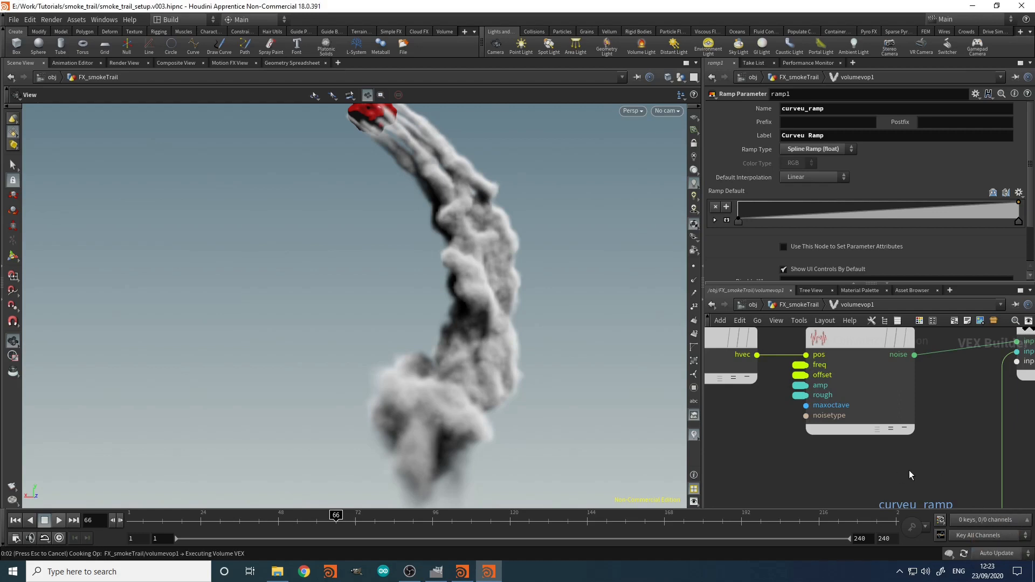
key(ctrl+z)
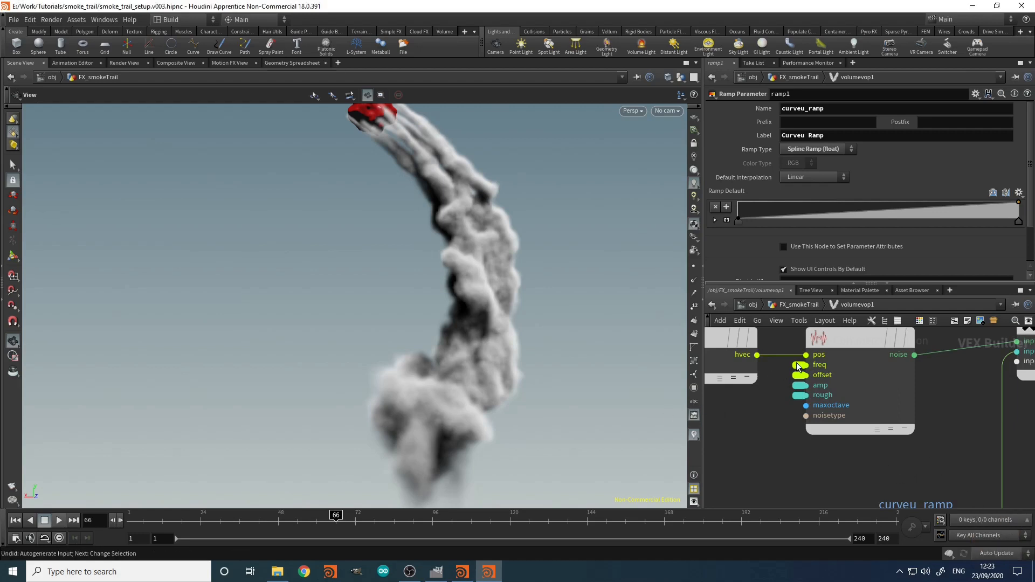
key(u)
scroll(755, 216, down, 5)
scroll(754, 217, down, 1)
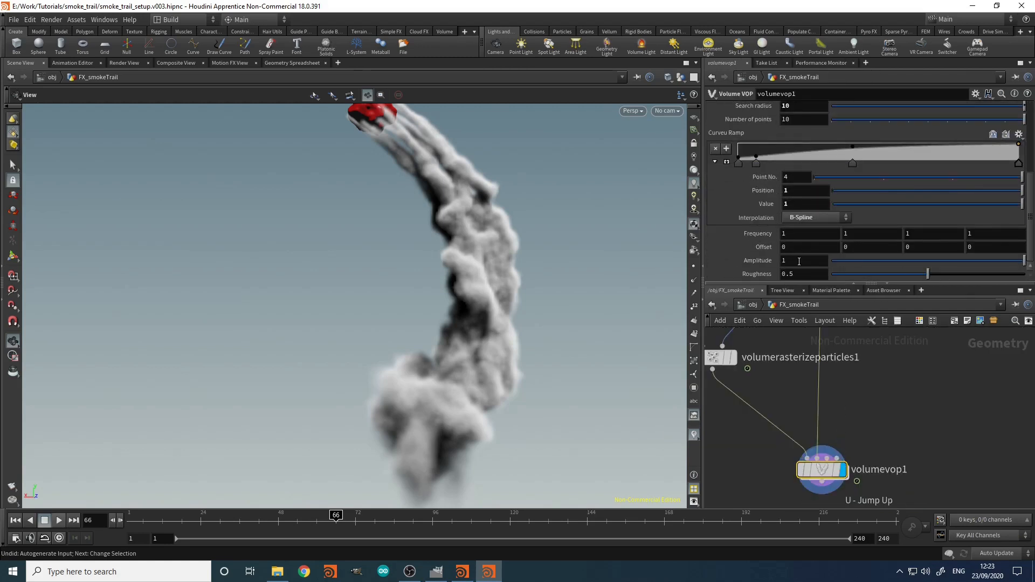
text(2)
key(Return)
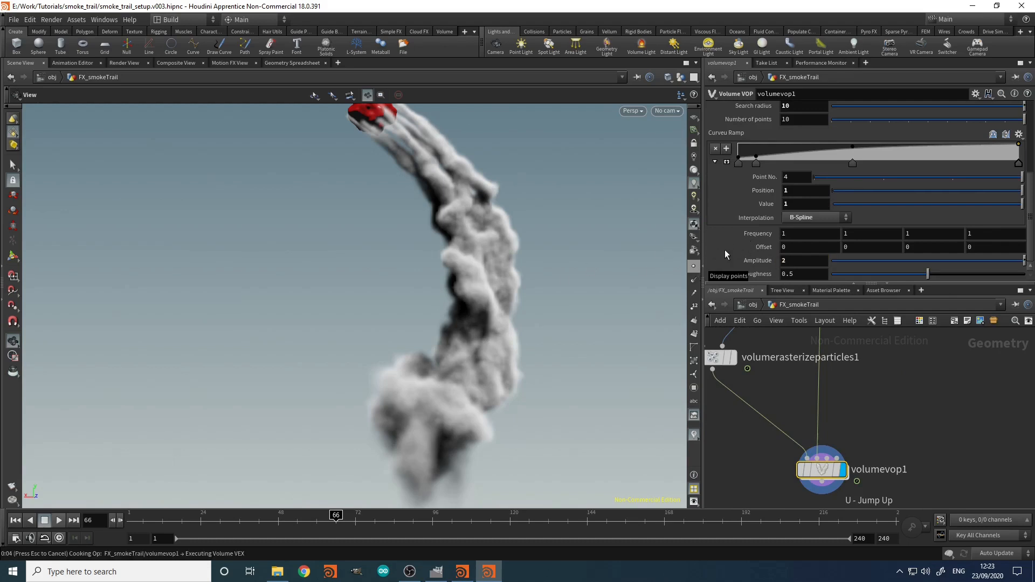
Step: Examine the noise detail along the smoke trail from several angles and check volumevop1's node information
drag(463, 276, 515, 317)
right_drag(516, 317, 167, 406)
drag(167, 406, 405, 380)
right_drag(404, 381, 533, 285)
drag(533, 284, 474, 254)
right_drag(473, 254, 522, 210)
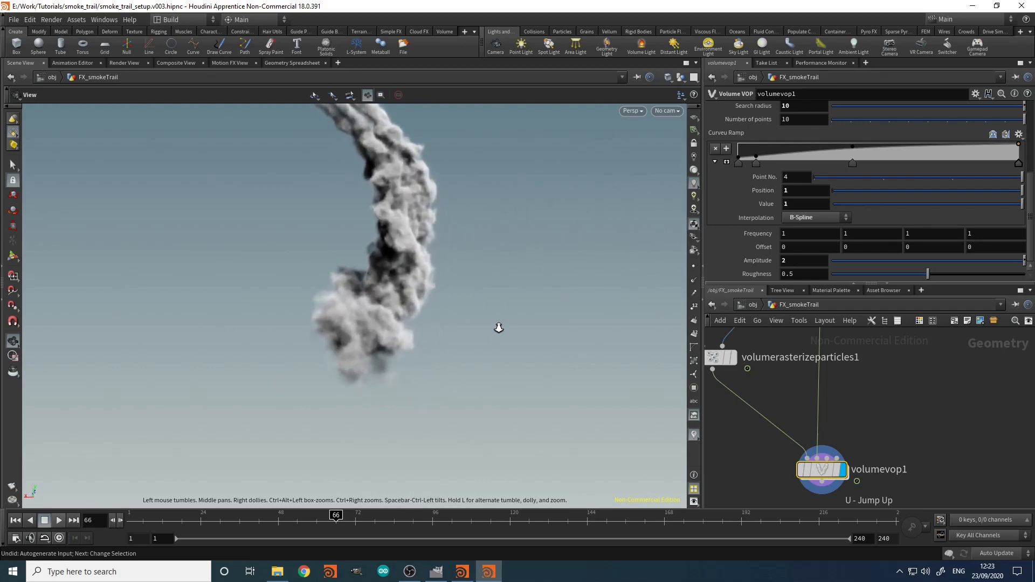
scroll(514, 328, down, 3)
middle_drag(869, 415, 862, 370)
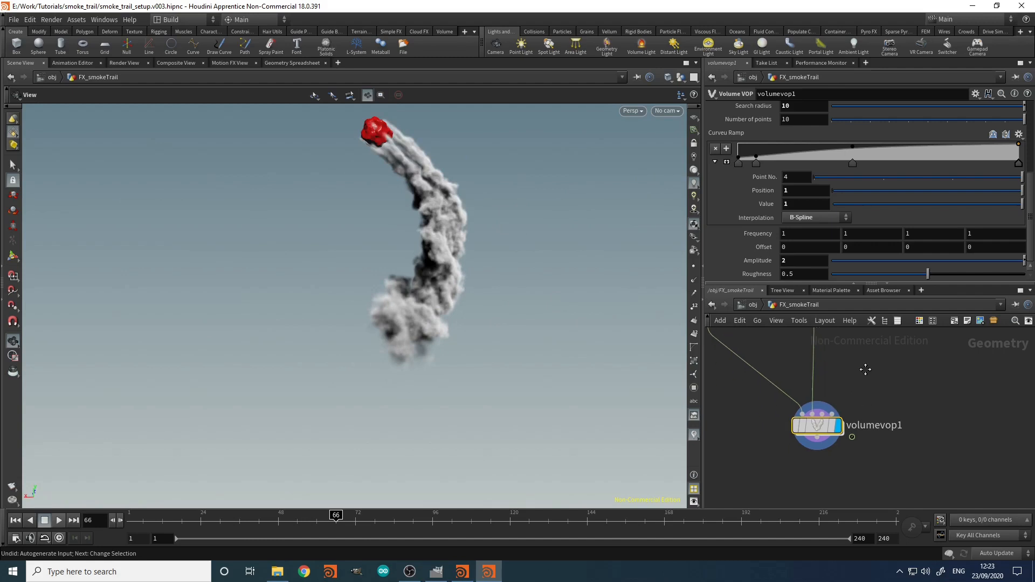
middle_click(818, 426)
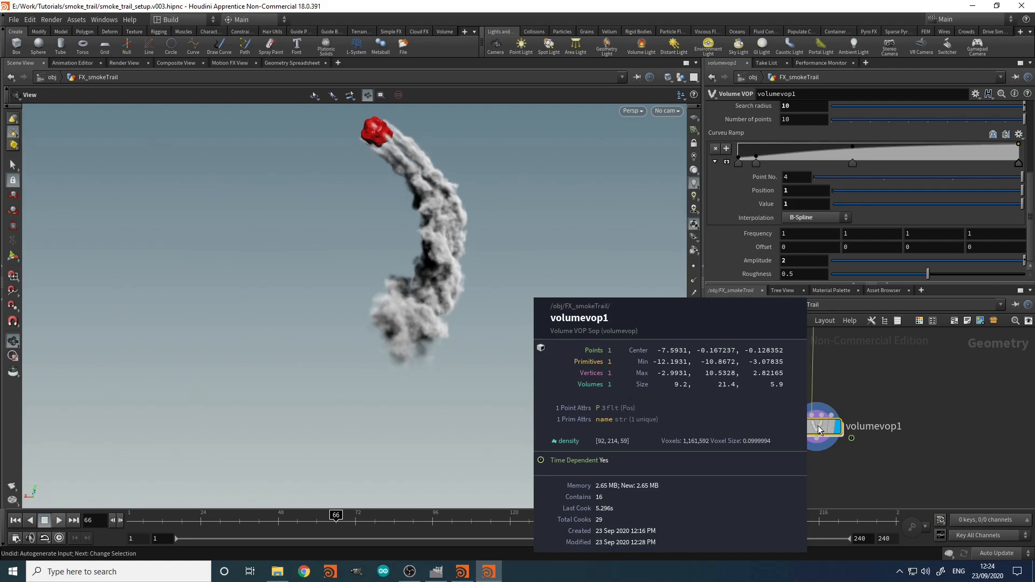
Step: Template the bound1 node and compare its bounding box with the smoke trail at frame 108
middle_drag(712, 362, 874, 445)
scroll(863, 440, down, 2)
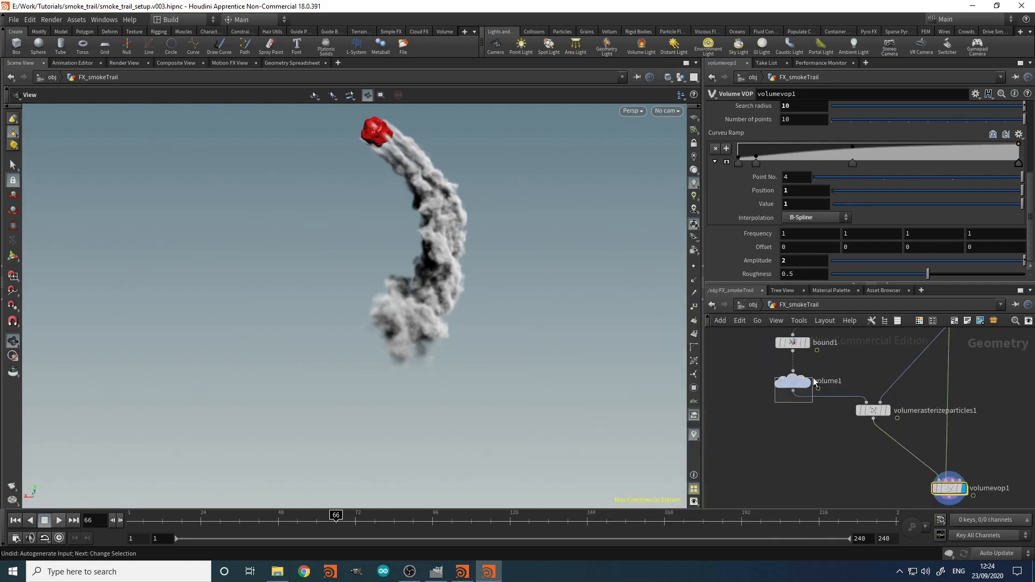
drag(814, 381, 814, 381)
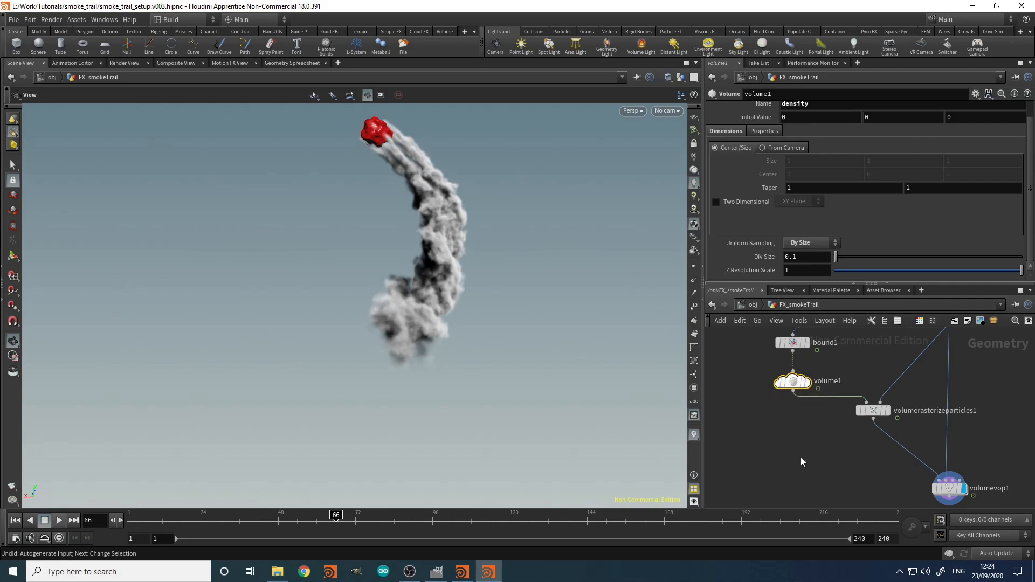
mouse_move(796, 382)
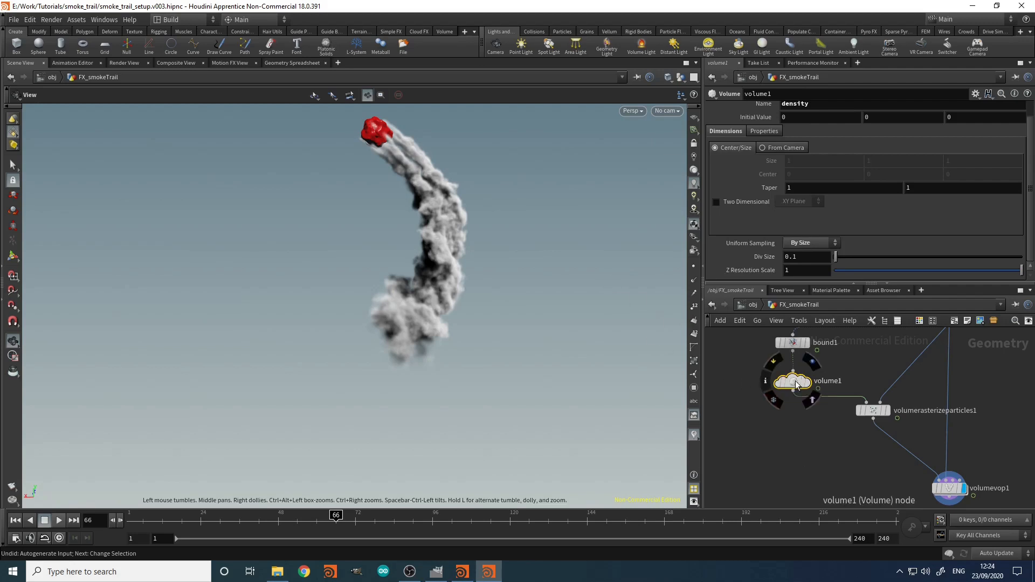
click(811, 360)
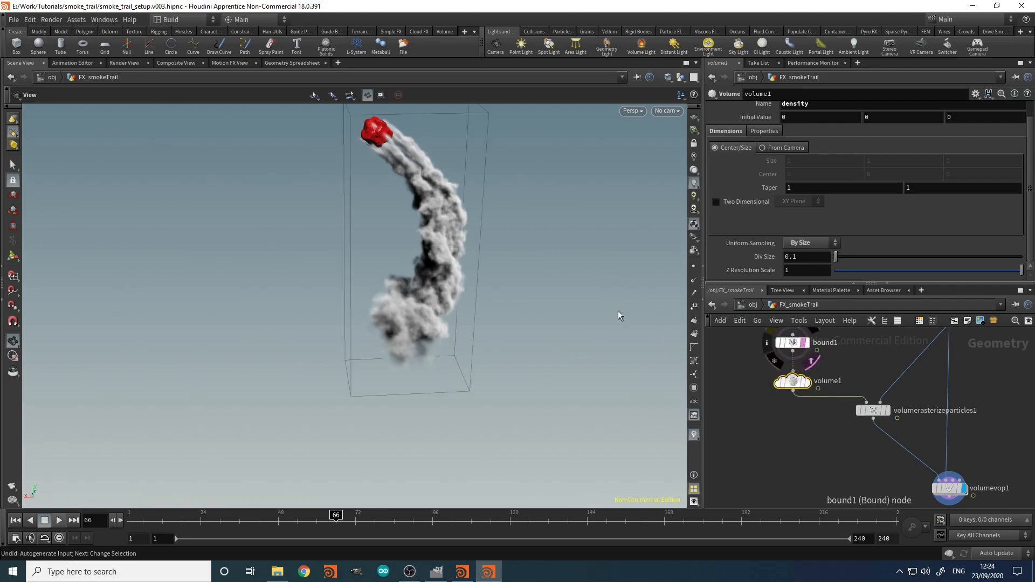
drag(548, 279, 536, 236)
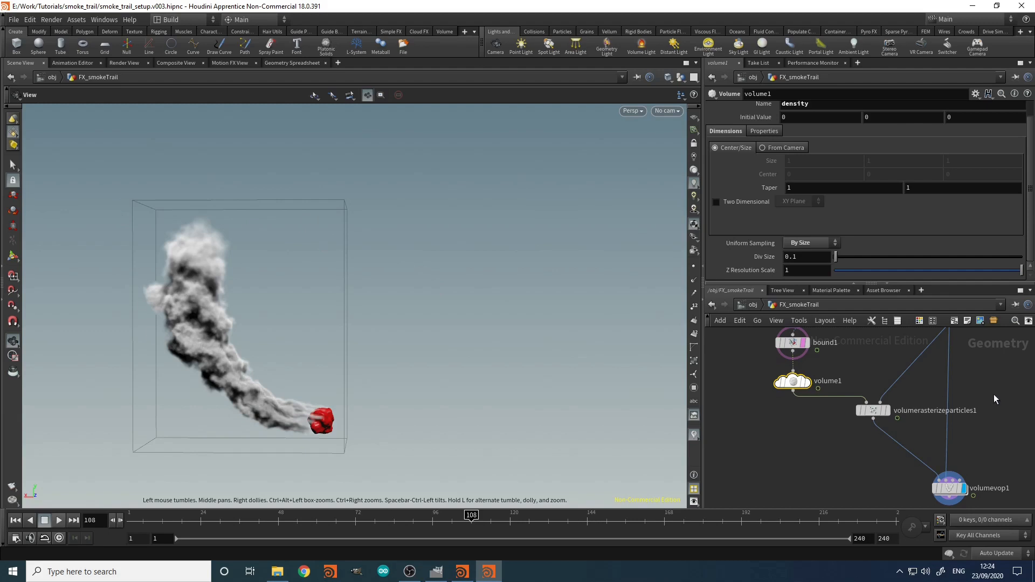
middle_click(954, 489)
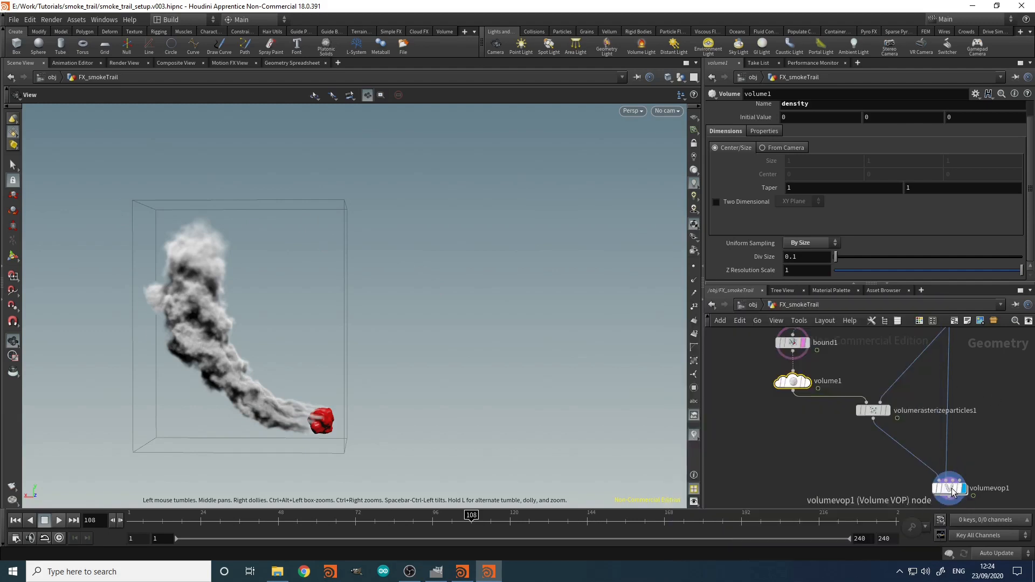
key(Tab)
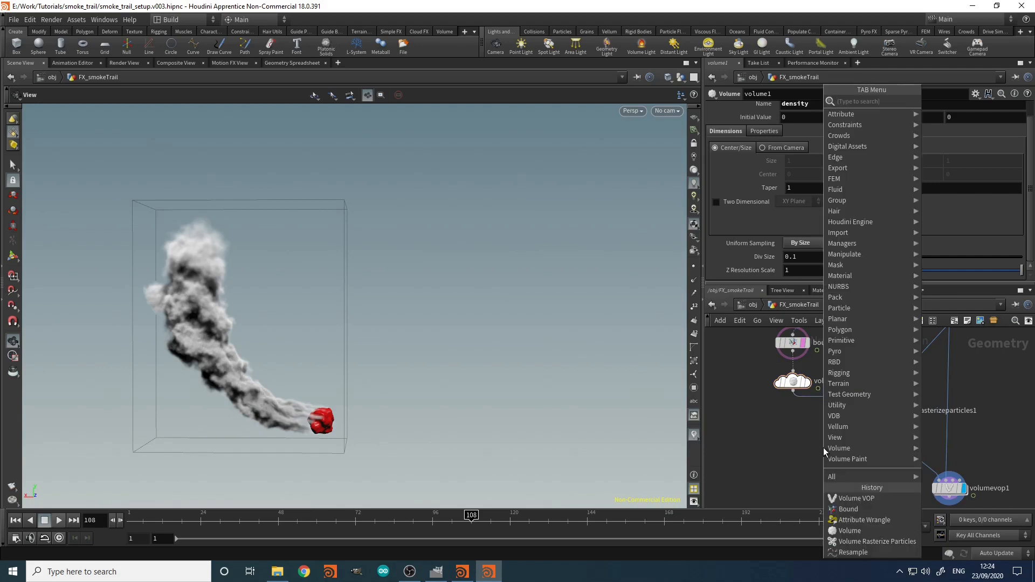
text(c)
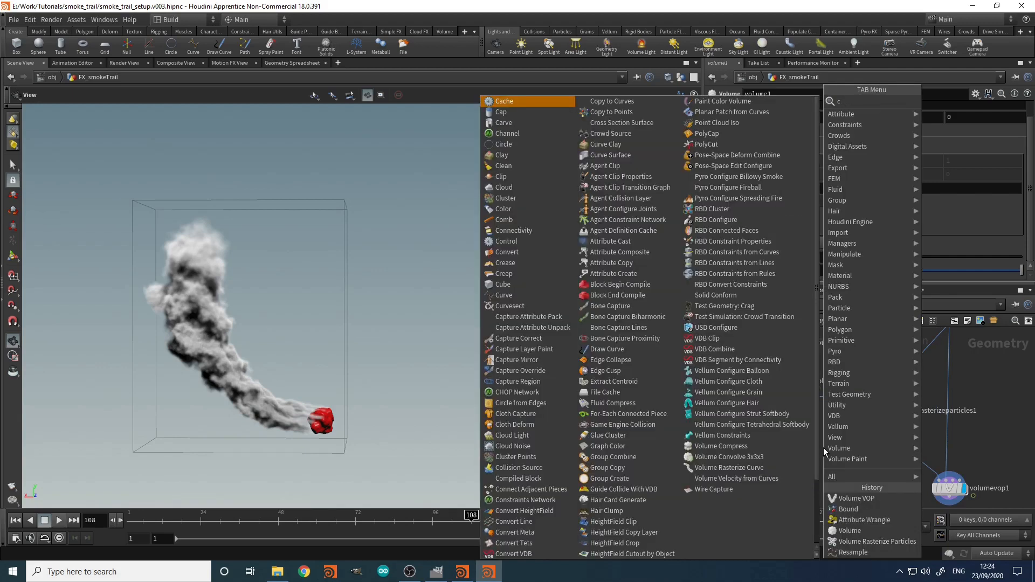
text(onvert)
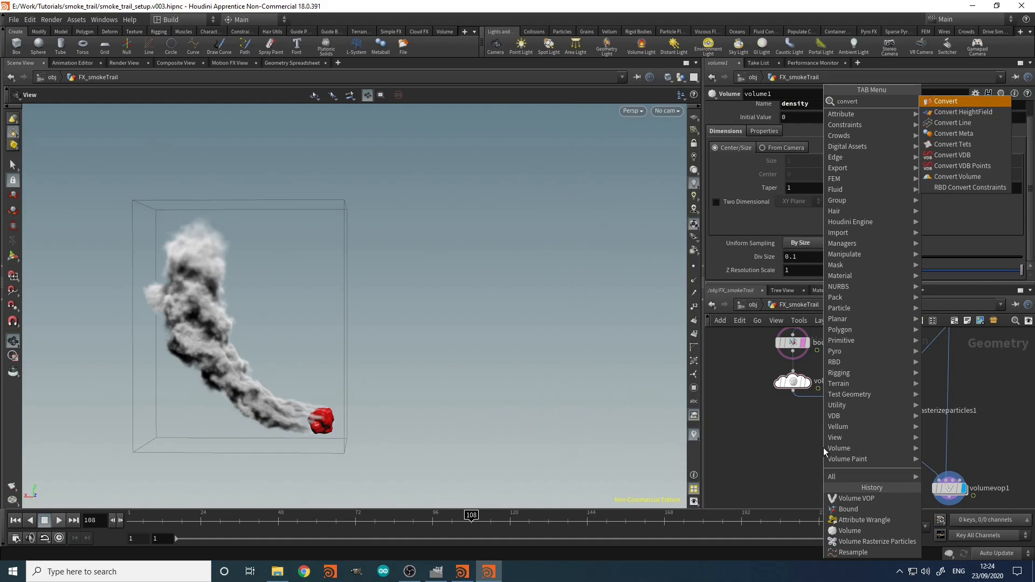
key(Return)
click(823, 448)
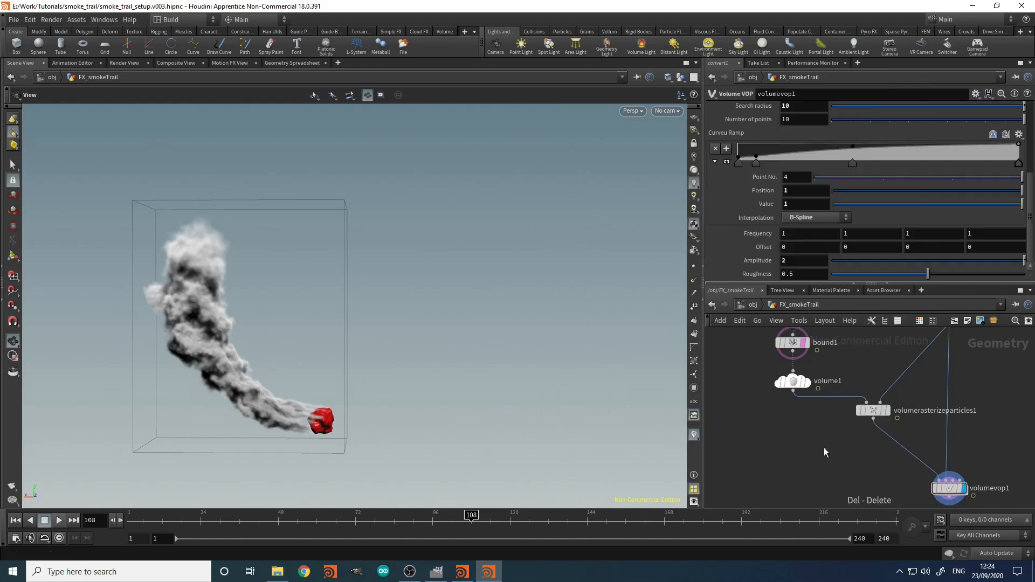
Step: Insert a Convert VDB node between volumerasterizeparticles1 and volumevop1, and set the update mode to Manual
key(Tab)
text(convdb)
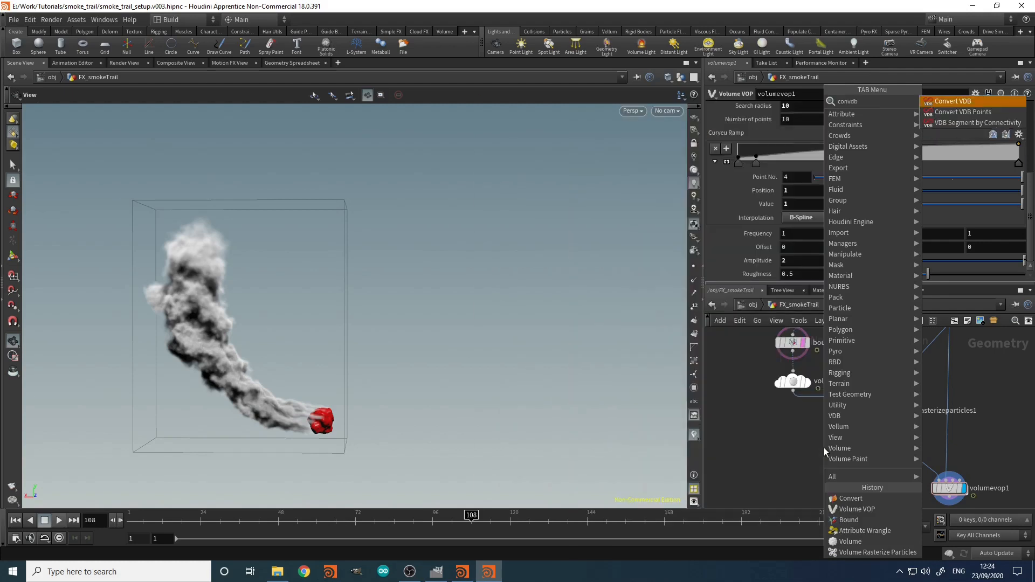
key(Return)
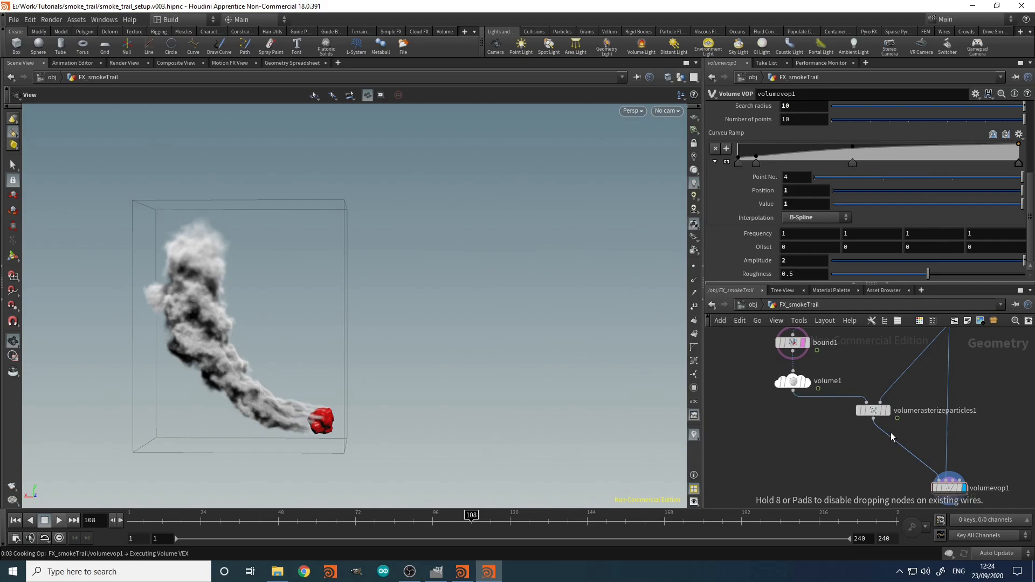
click(908, 461)
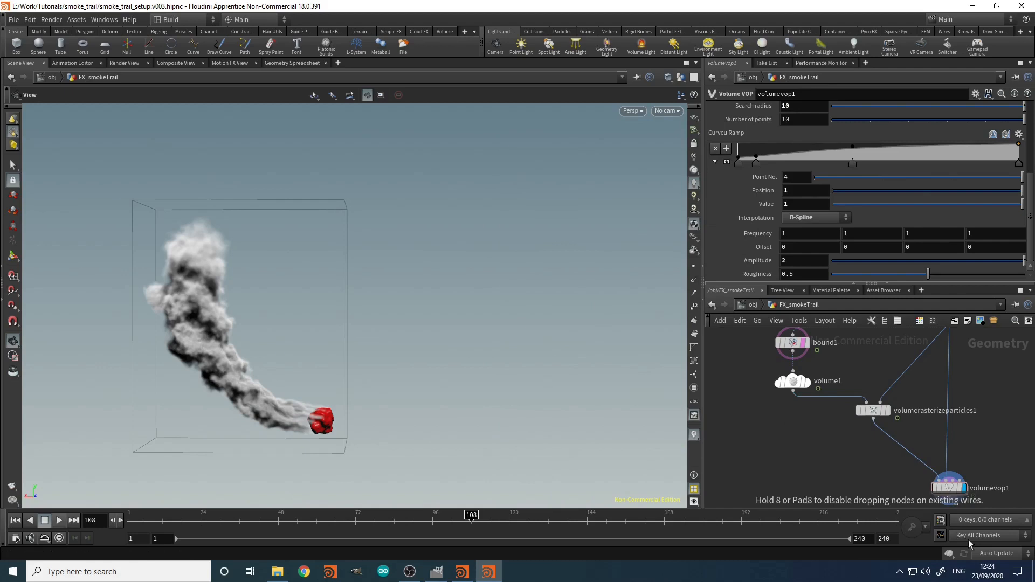
click(998, 551)
click(1001, 542)
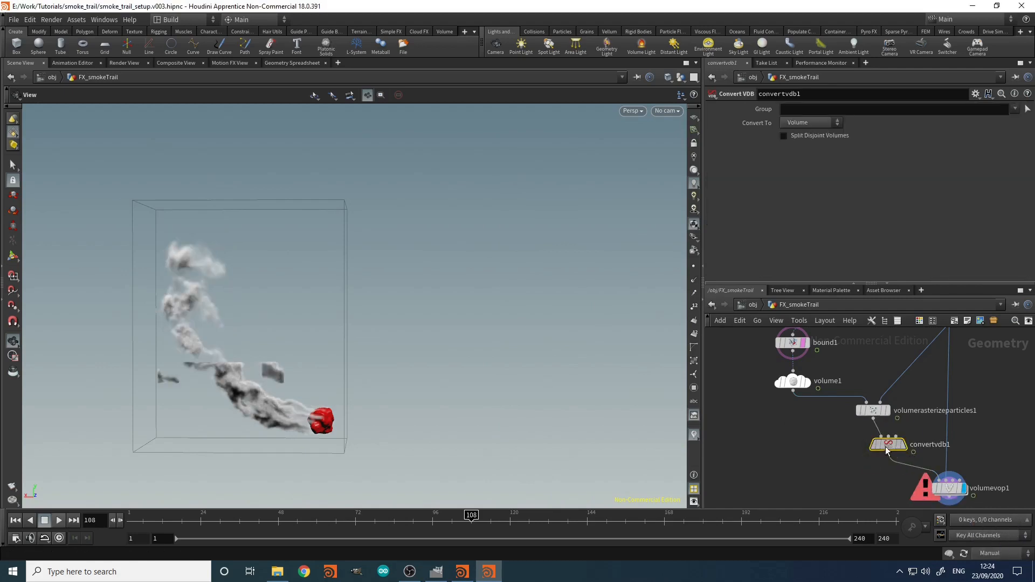
Step: Set convertvdb1's Convert To option to VDB, display the node with Auto Update on, and check its node information
click(803, 123)
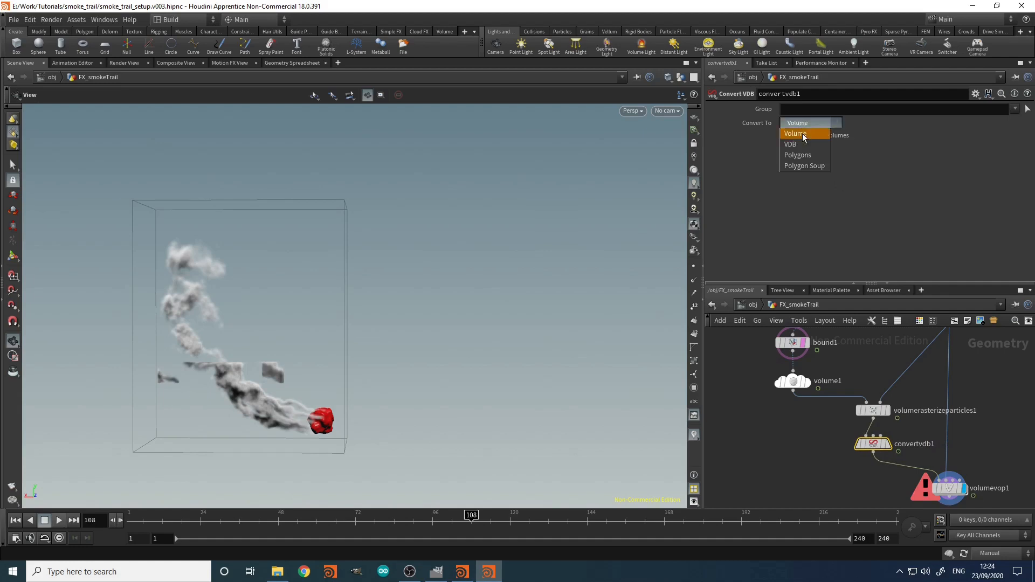
click(801, 133)
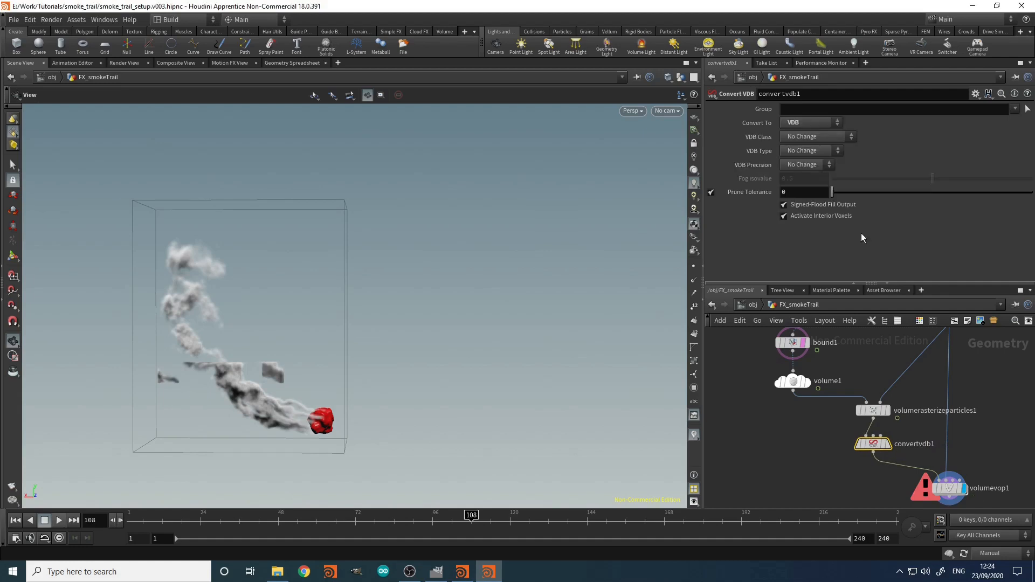
click(887, 444)
click(1006, 555)
click(998, 532)
click(1005, 553)
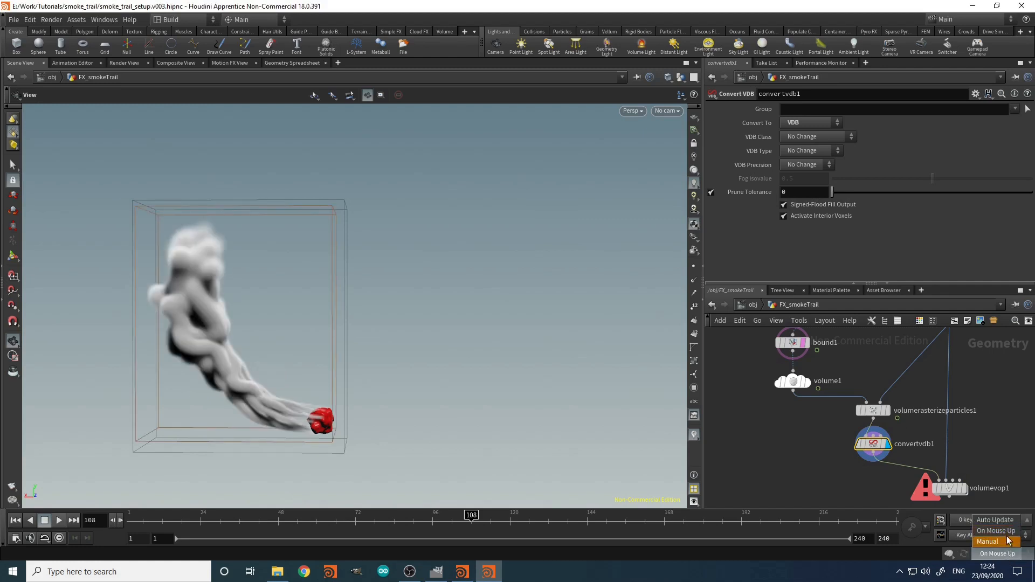
click(995, 520)
middle_click(875, 447)
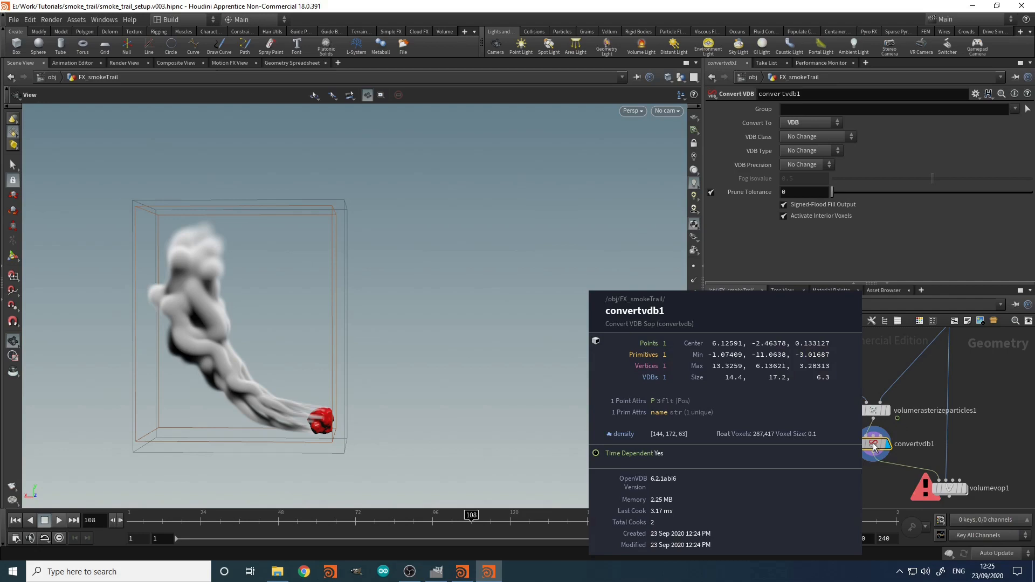
middle_drag(953, 489, 934, 457)
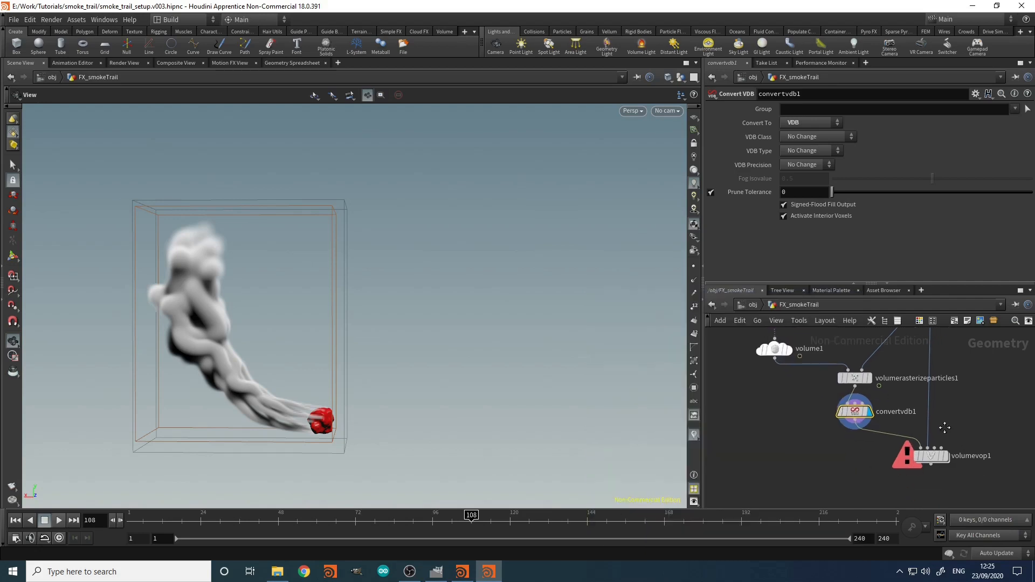
Step: Display volumevop1's output and inspect the noise-distorted smoke trail up close
scroll(935, 457, up, 1)
click(933, 456)
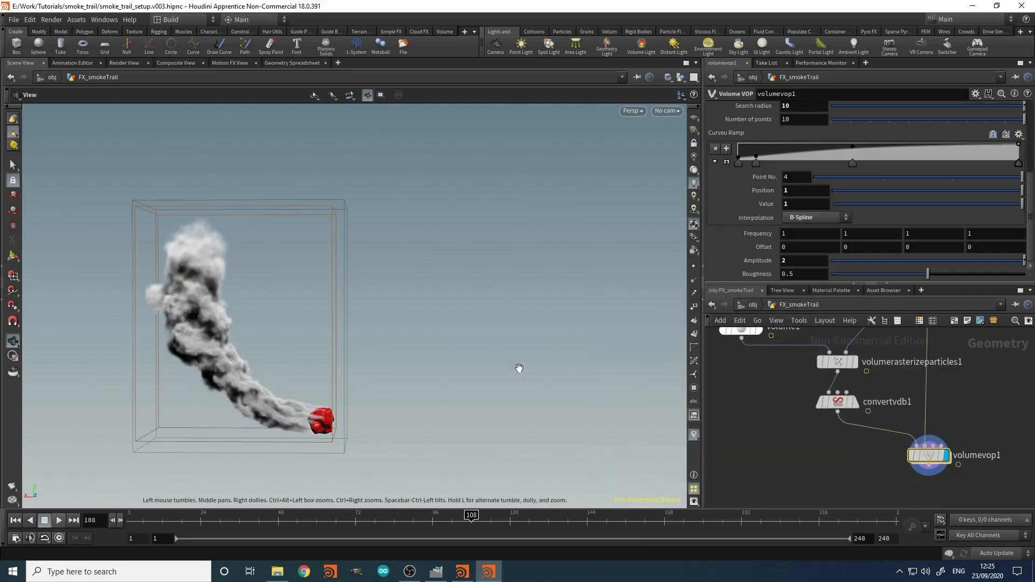
drag(337, 351, 354, 335)
right_drag(289, 344, 335, 334)
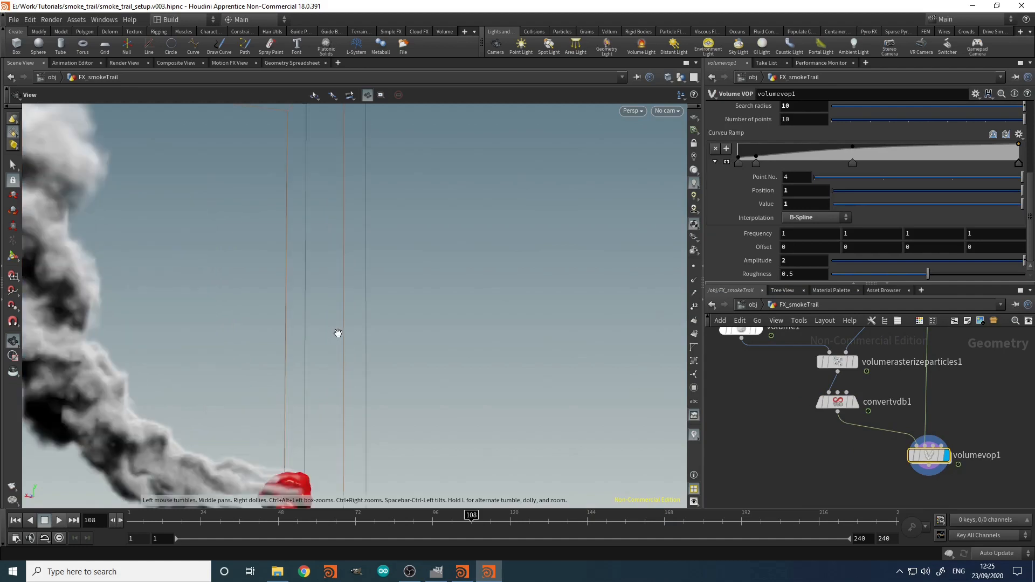
key(h)
Step: Add a VDB Visualize Tree node fed by convertvdb1 and display it to inspect the active voxel regions along the trail
key(Tab)
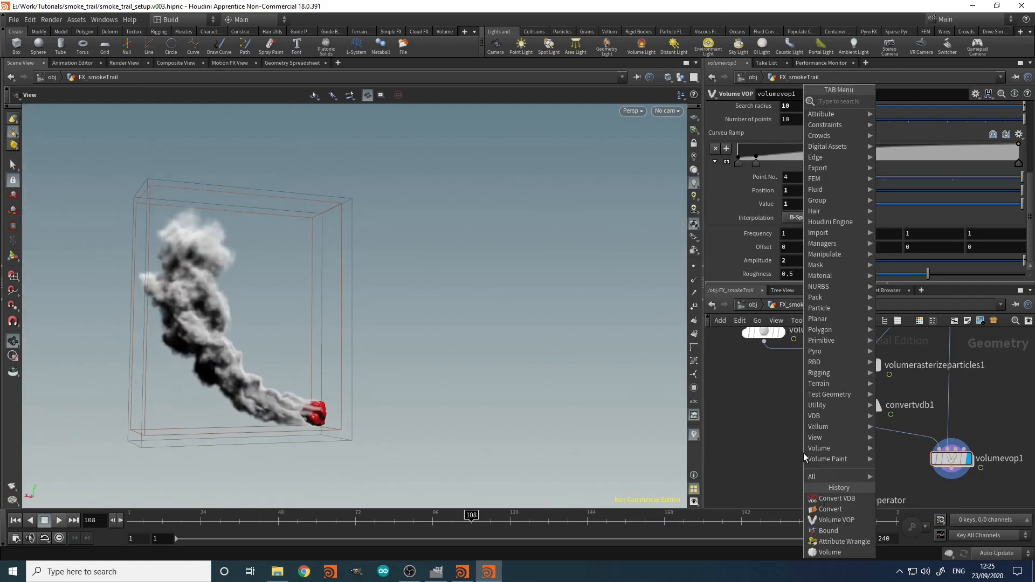
text(vivdb)
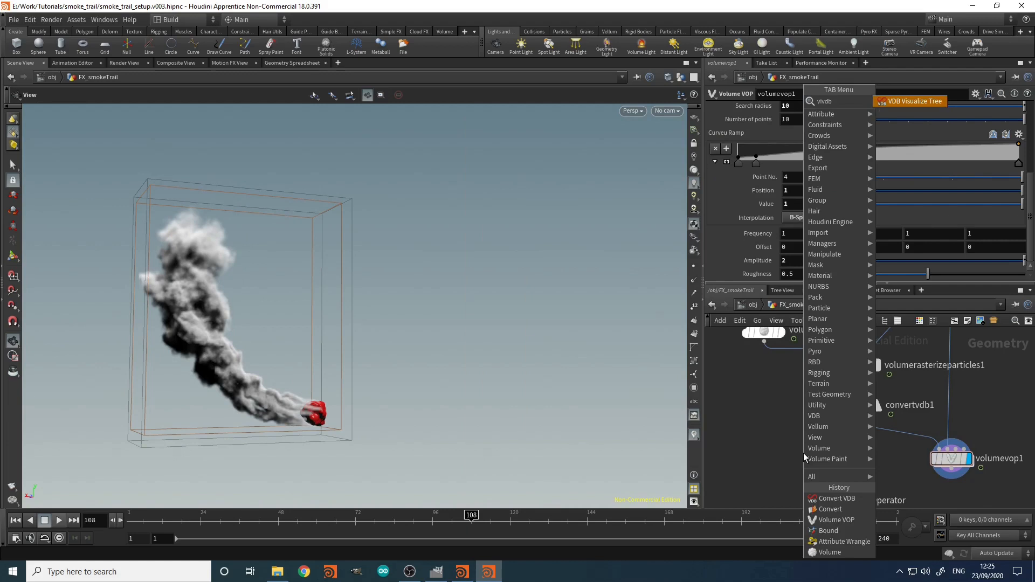
key(Return)
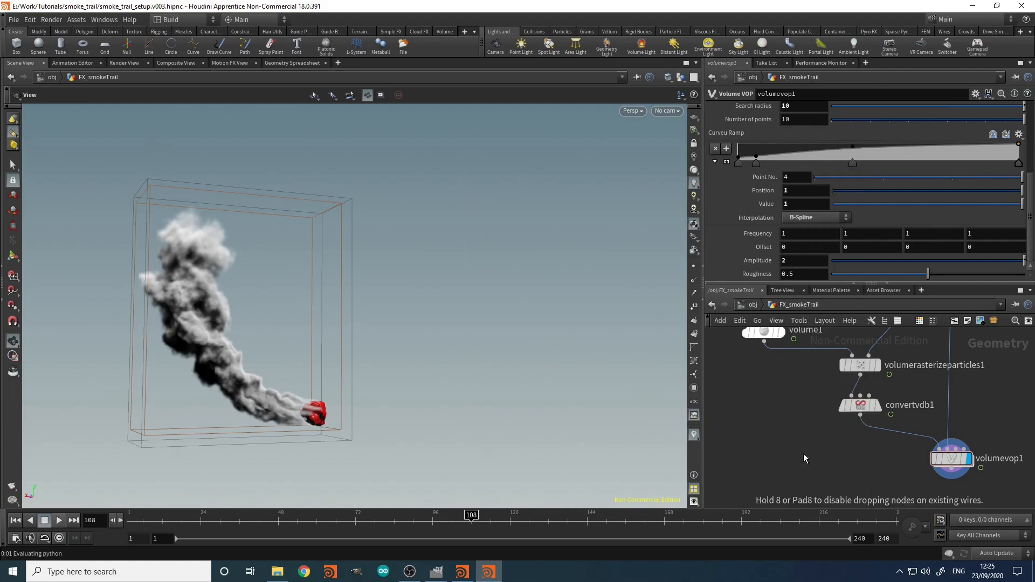
click(804, 454)
click(804, 443)
click(860, 415)
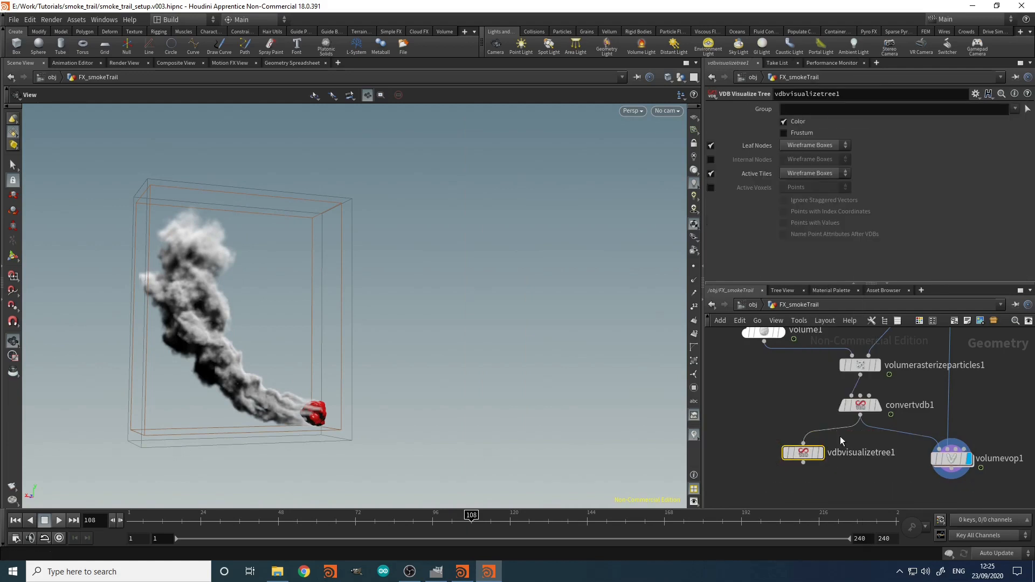
click(818, 454)
drag(804, 454, 788, 455)
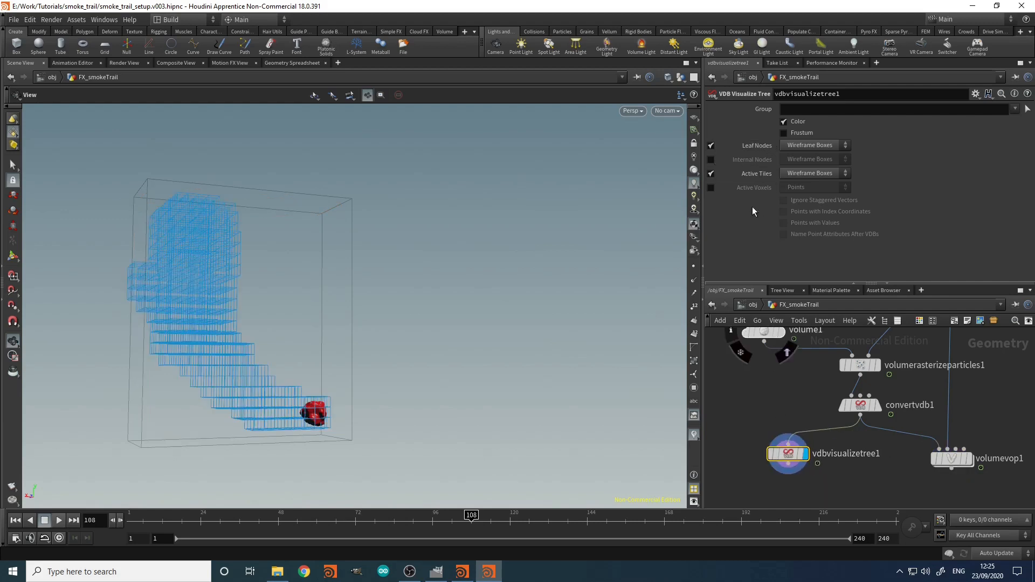
drag(216, 267, 276, 273)
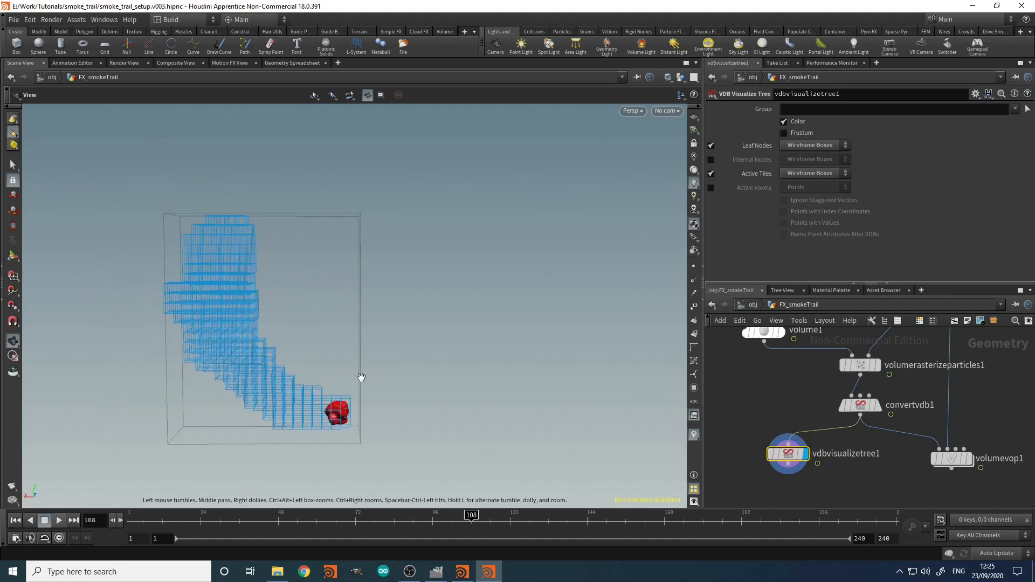
mouse_move(879, 410)
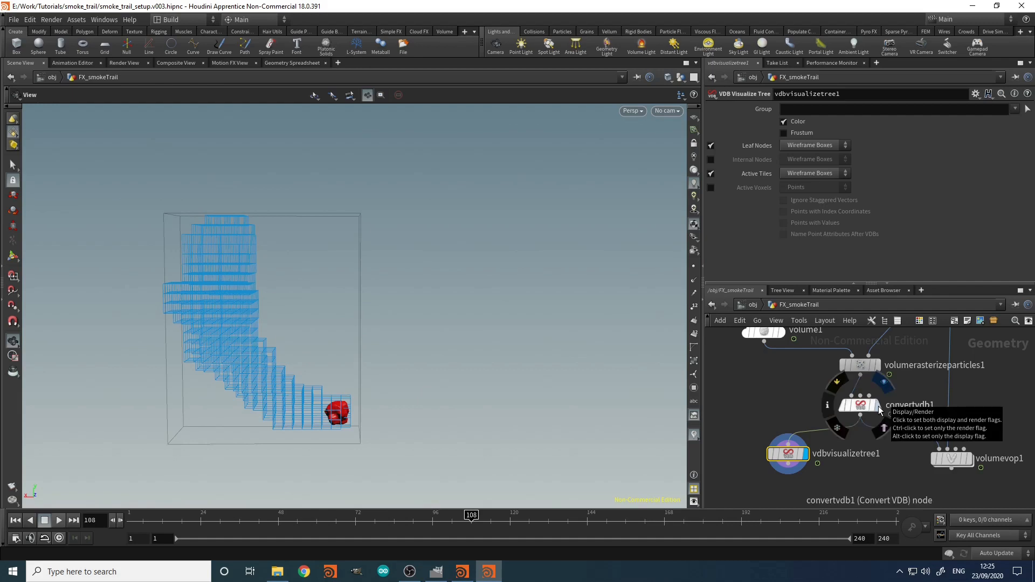
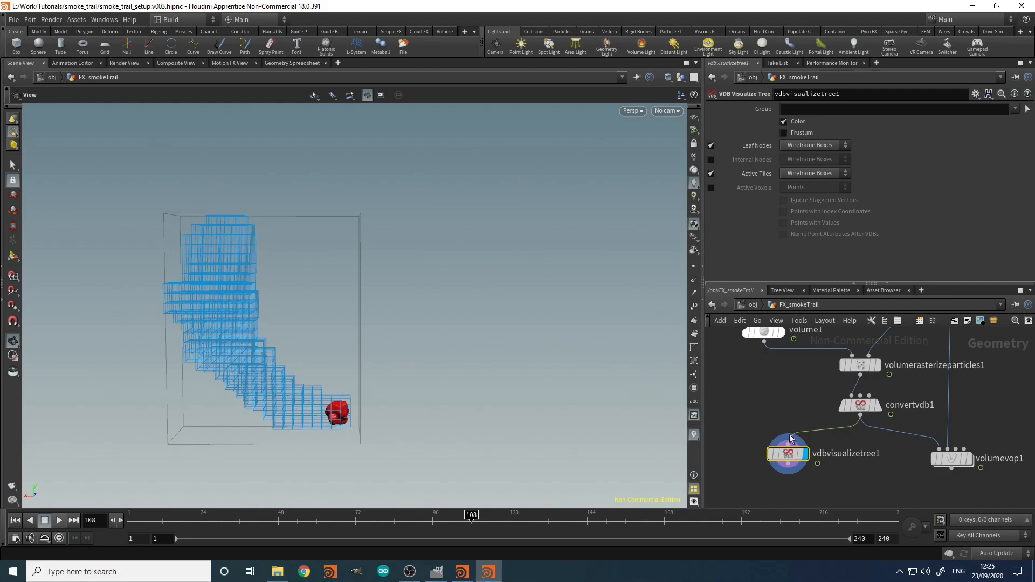
Step: Insert a VDB Activate node directly after convertvdb1, feeding both vdbvisualizetree1 and volumevop1
click(861, 417)
mouse_move(868, 416)
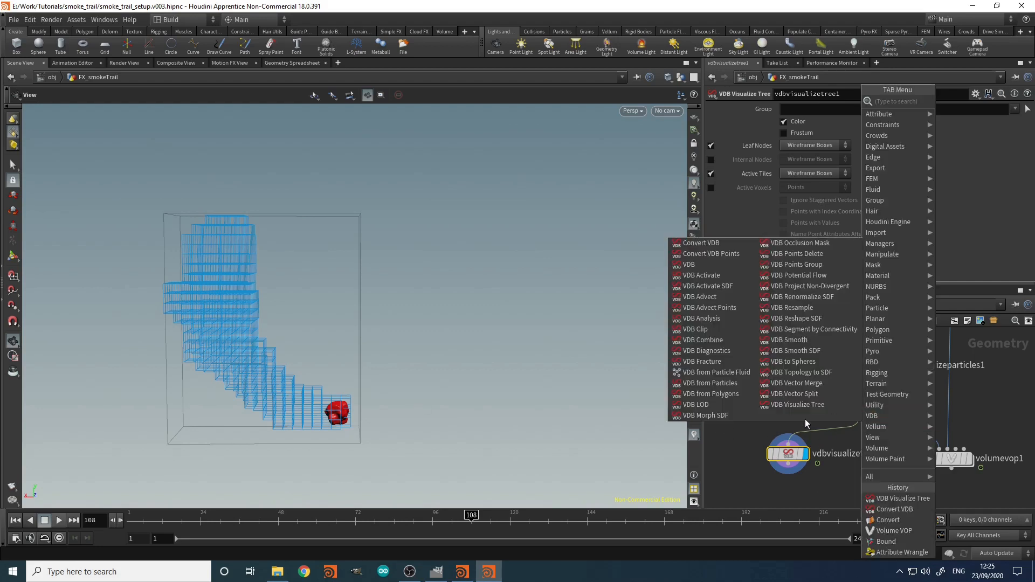
text(vdbac)
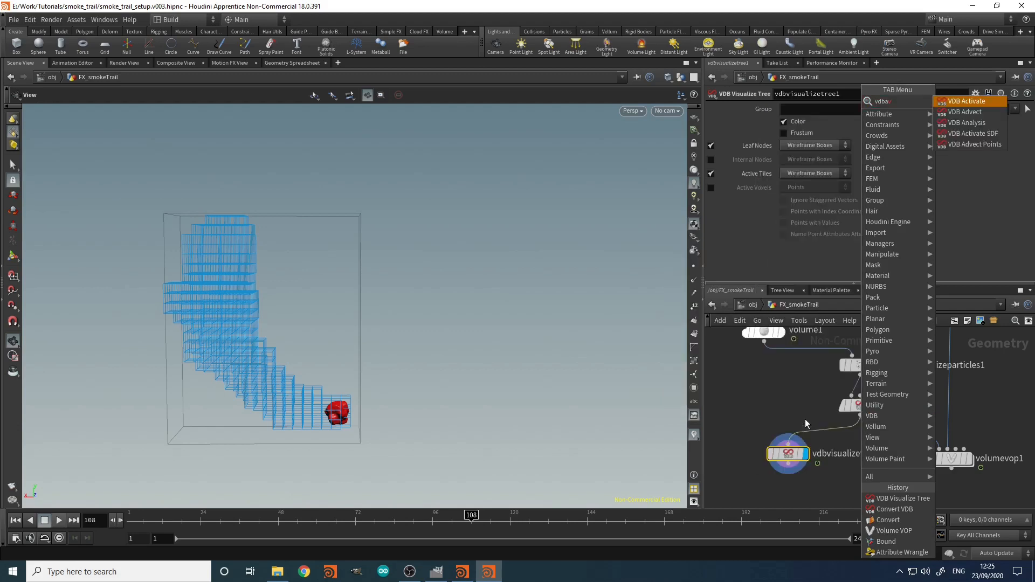
drag(807, 422, 866, 442)
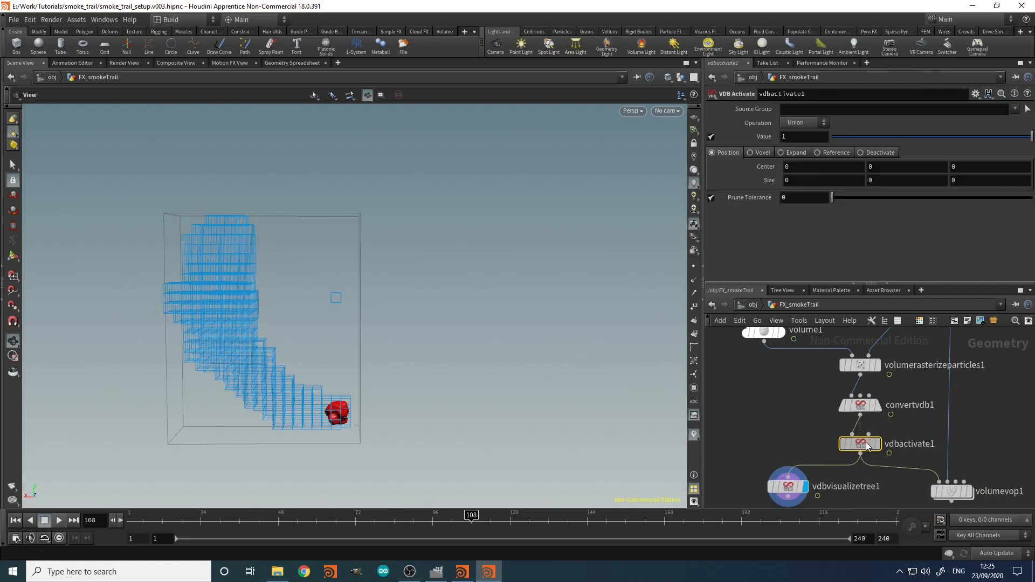
Step: Switch vdbactivate1 to Expand mode and set Voxels to Expand to 10
click(797, 154)
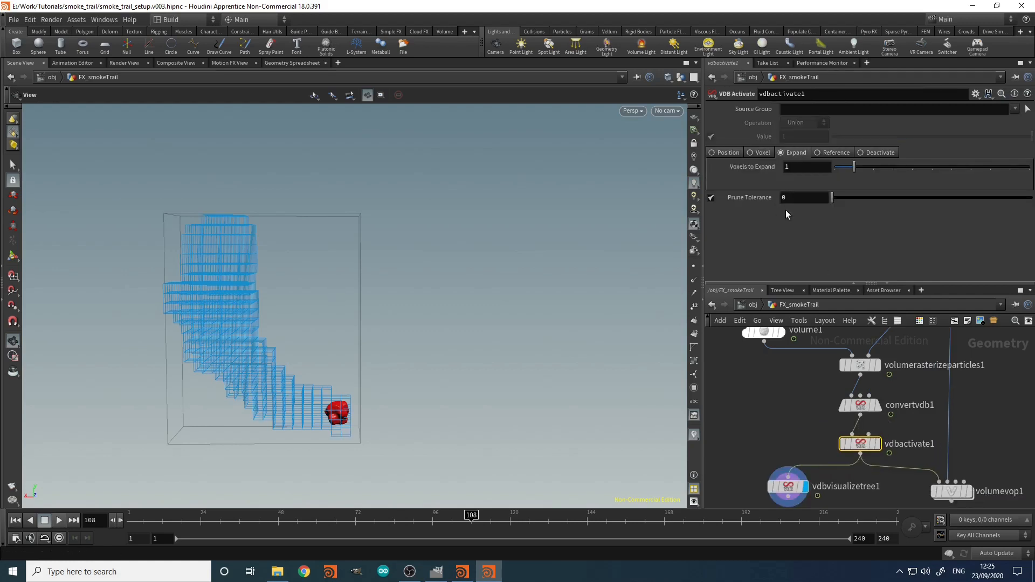
click(821, 165)
text(0)
key(Return)
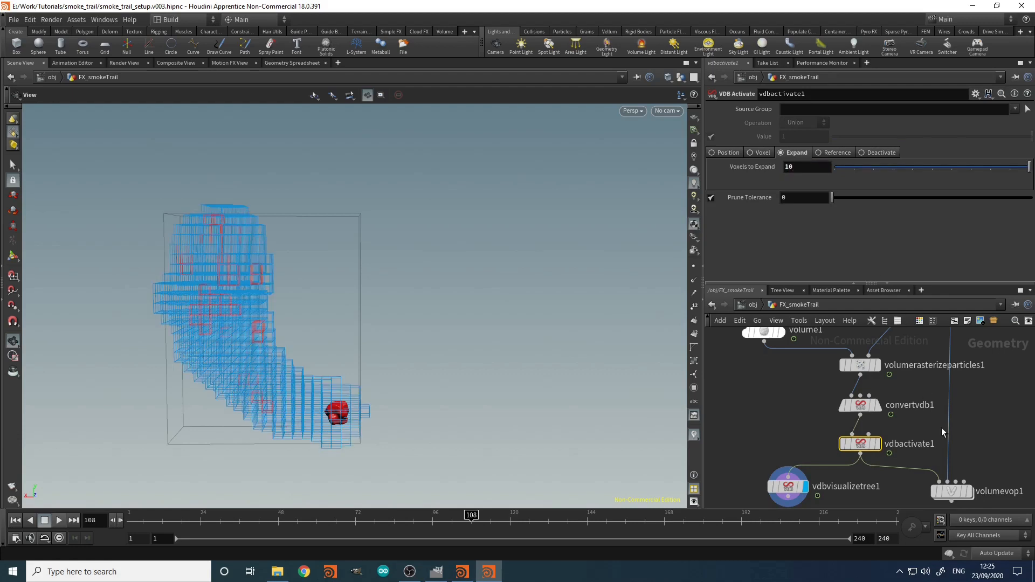
Step: Display volumevop1 again and check the smoke trail with the expanded VDB region
click(953, 491)
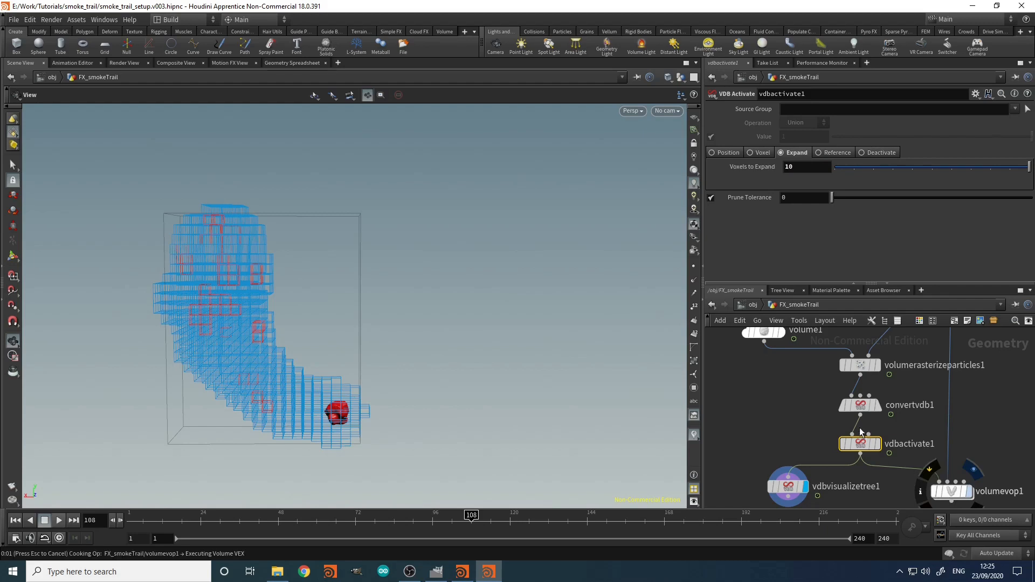
click(969, 491)
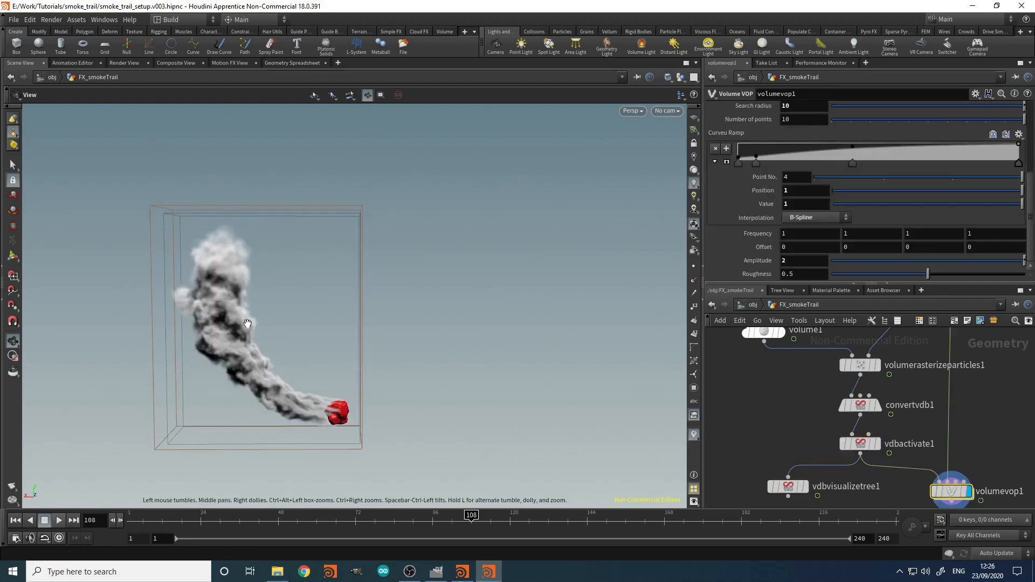
drag(372, 389, 343, 376)
Step: Set trail1's Trail Length to 36
scroll(788, 426, down, 8)
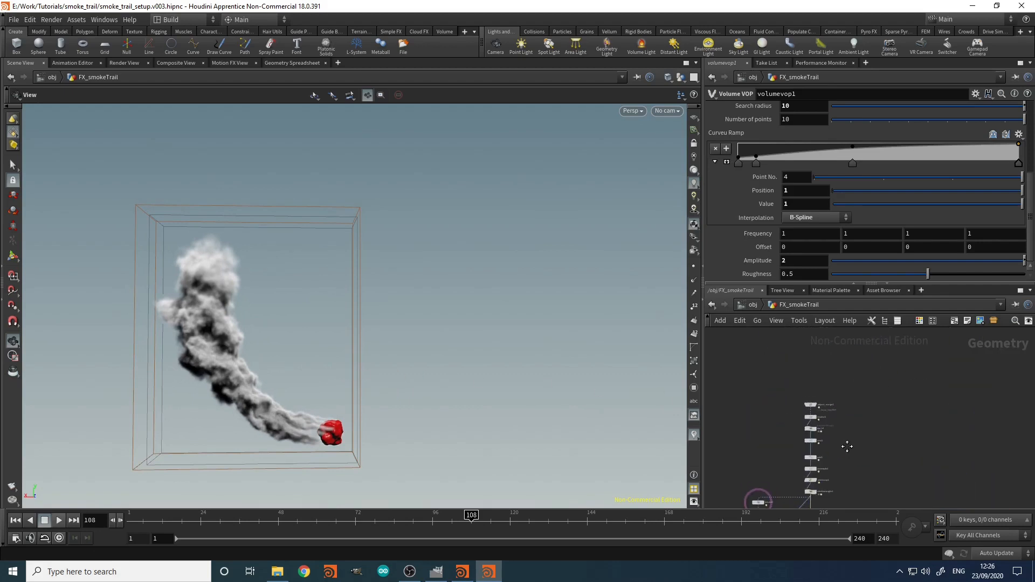
scroll(832, 451, up, 5)
middle_drag(761, 422, 772, 401)
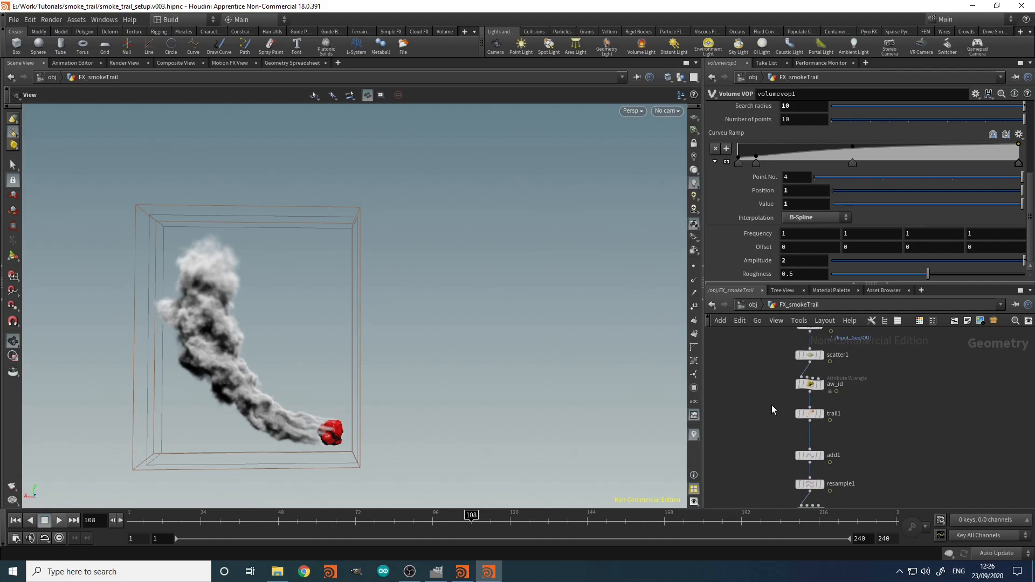
middle_drag(772, 406, 775, 391)
click(812, 400)
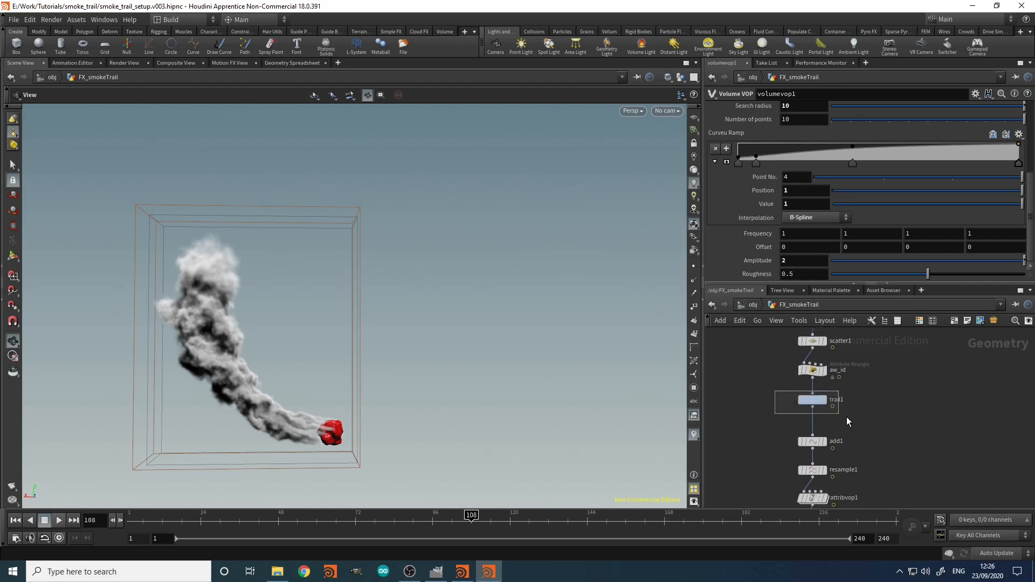
drag(803, 122, 729, 138)
text(36)
key(Return)
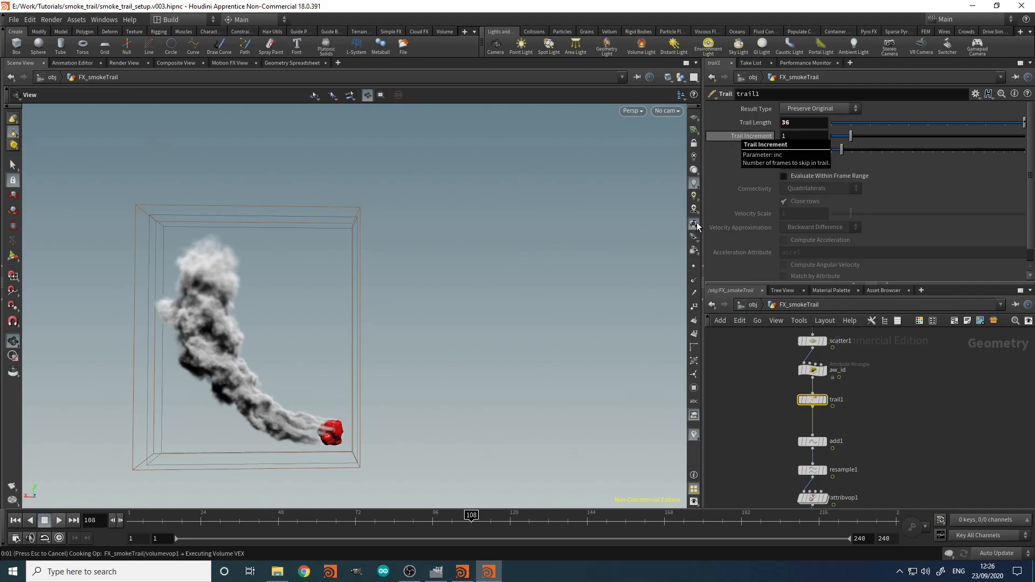
Step: Set attribvop1's noise Amplitude to 9
middle_drag(779, 389, 760, 332)
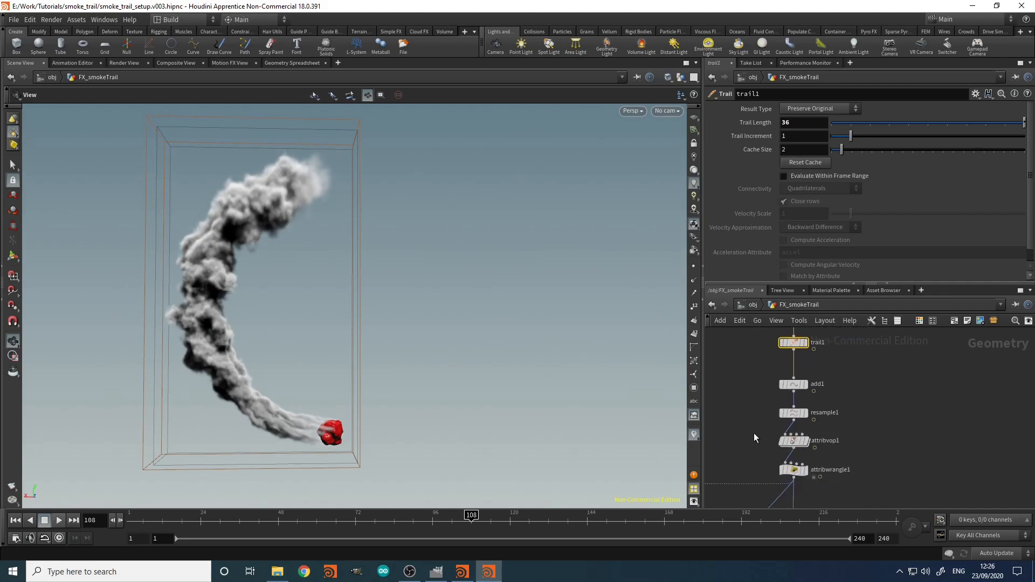
click(797, 441)
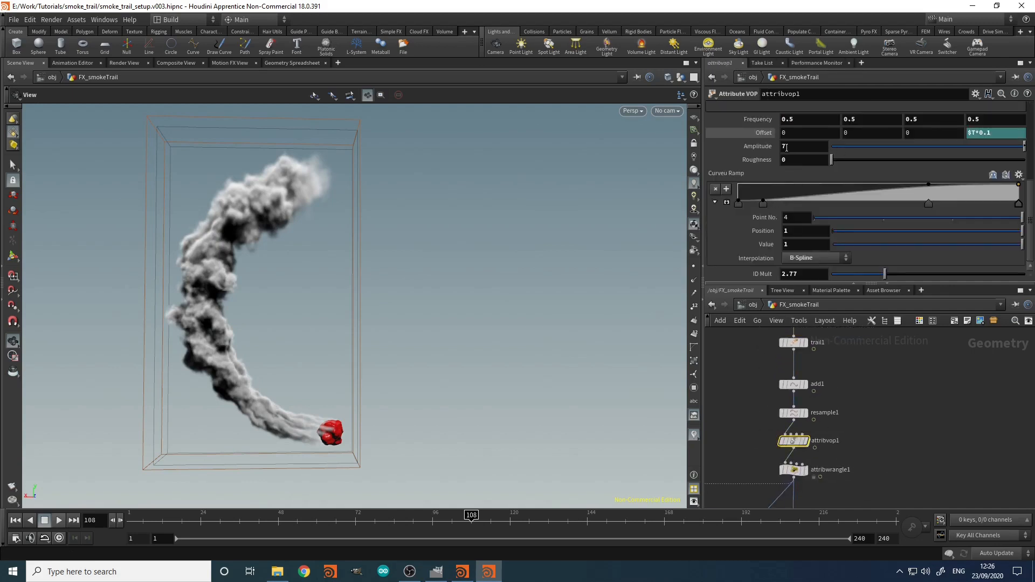
text(9)
key(Return)
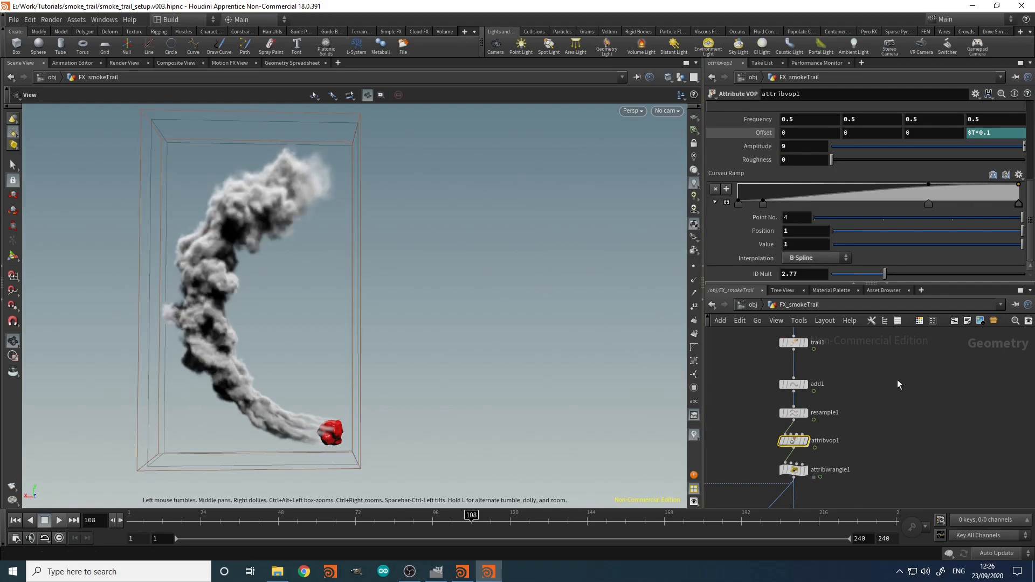
Step: Set scatter1's Force Total Count to 50 and inspect the smoke trail from several angles
middle_drag(897, 380, 891, 428)
middle_drag(752, 380, 758, 426)
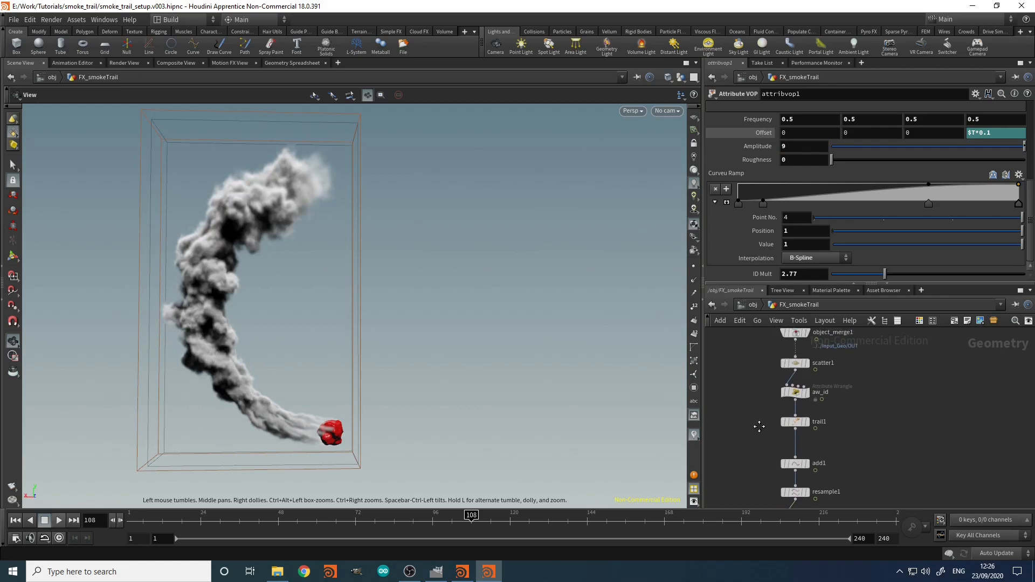
click(790, 378)
click(792, 213)
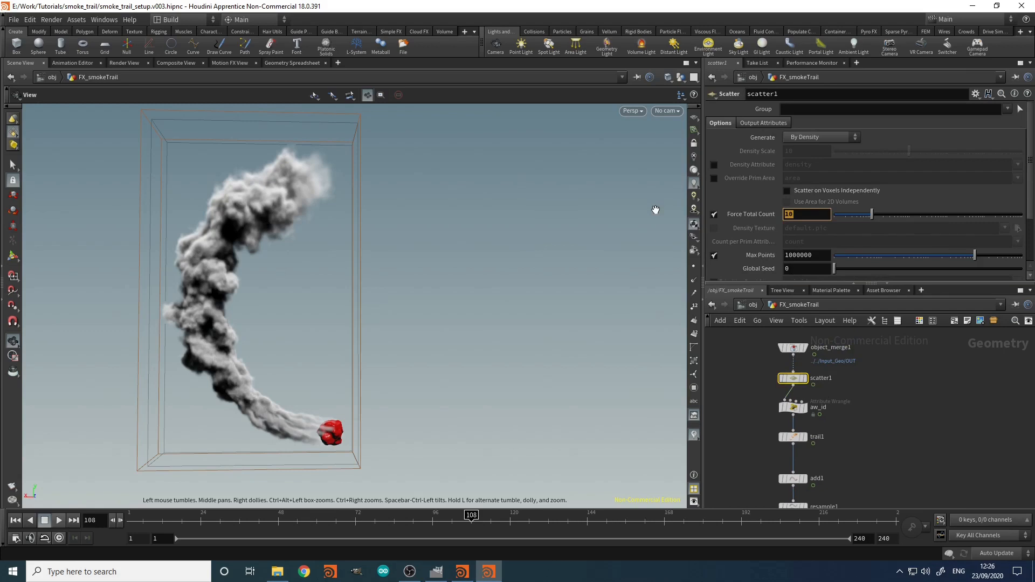
text(50)
key(Return)
drag(340, 259, 247, 282)
right_drag(248, 282, 375, 248)
right_drag(347, 358, 423, 289)
drag(418, 296, 286, 263)
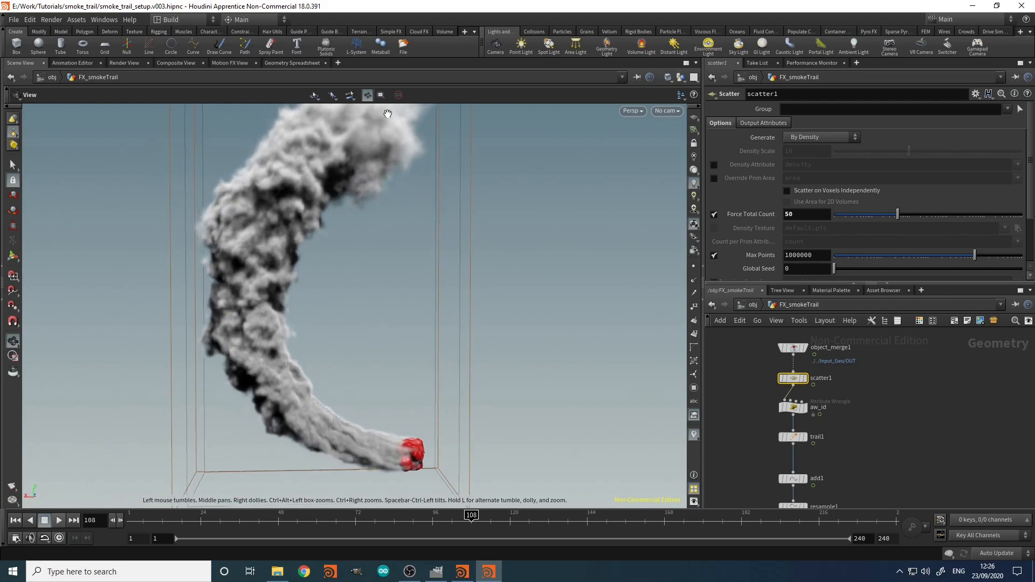
drag(358, 324, 354, 142)
Step: Rename attribwrangle1 as aw_rasterize_attrs and set the update mode to On Mouse Up
scroll(866, 455, down, 5)
scroll(865, 393, up, 5)
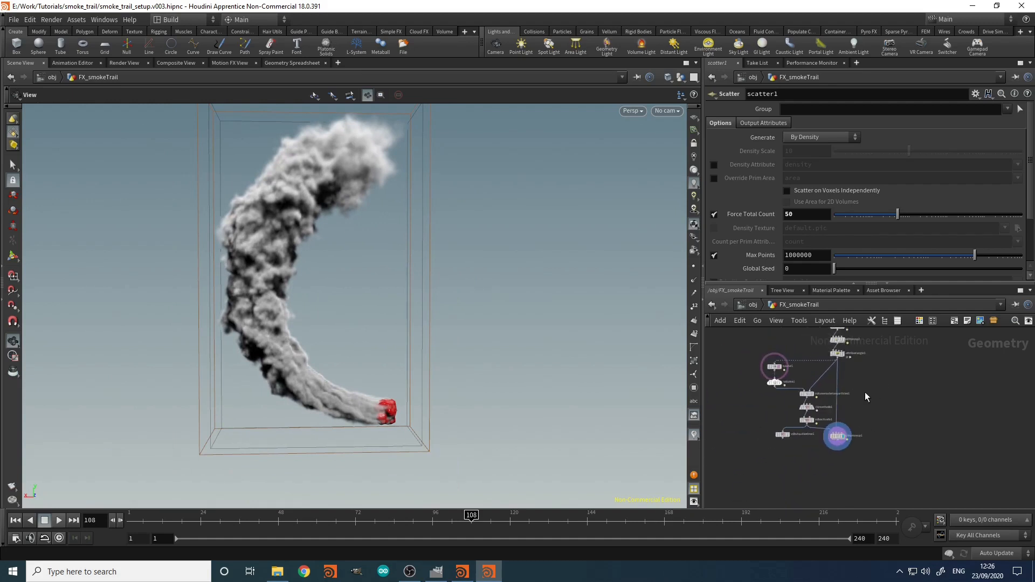
middle_drag(954, 389, 931, 468)
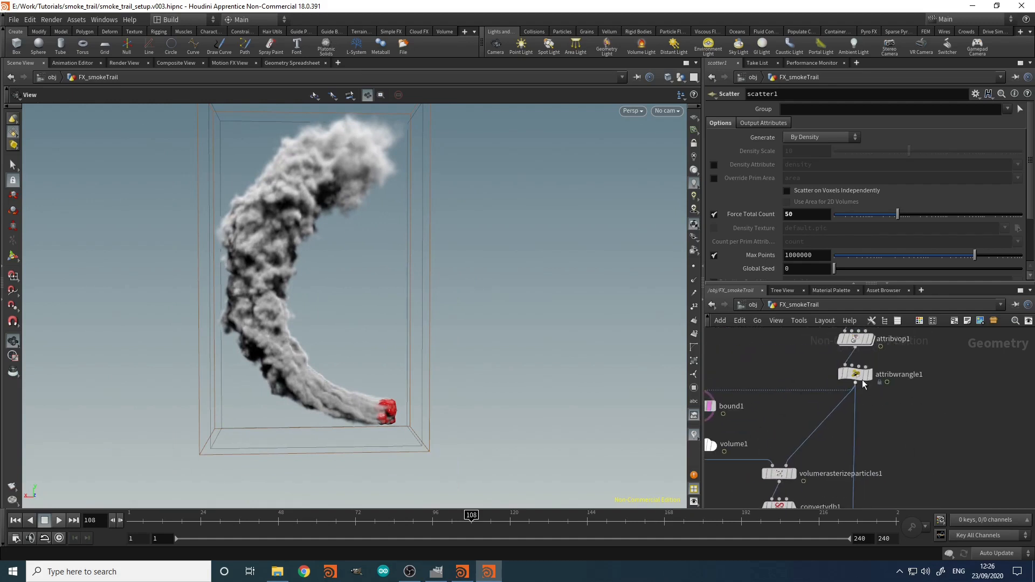
click(858, 375)
double_click(906, 374)
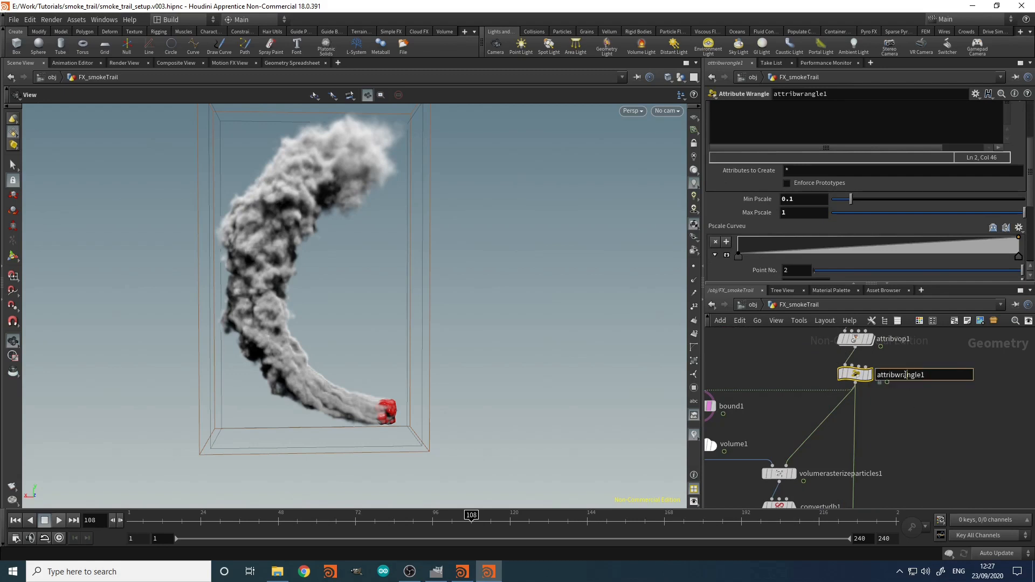
text(aw_rasterize_attrs)
key(Return)
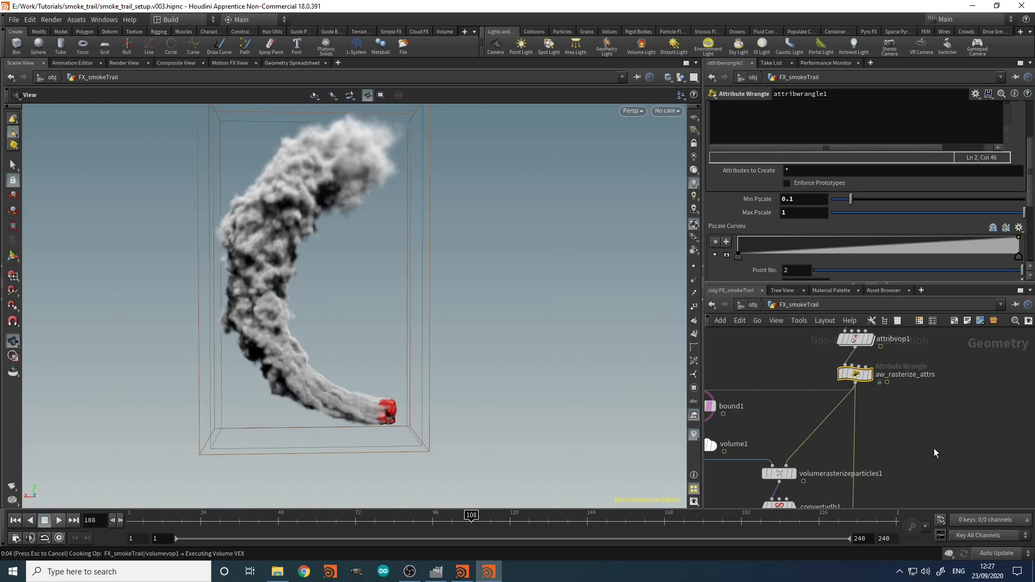
click(997, 554)
click(1004, 534)
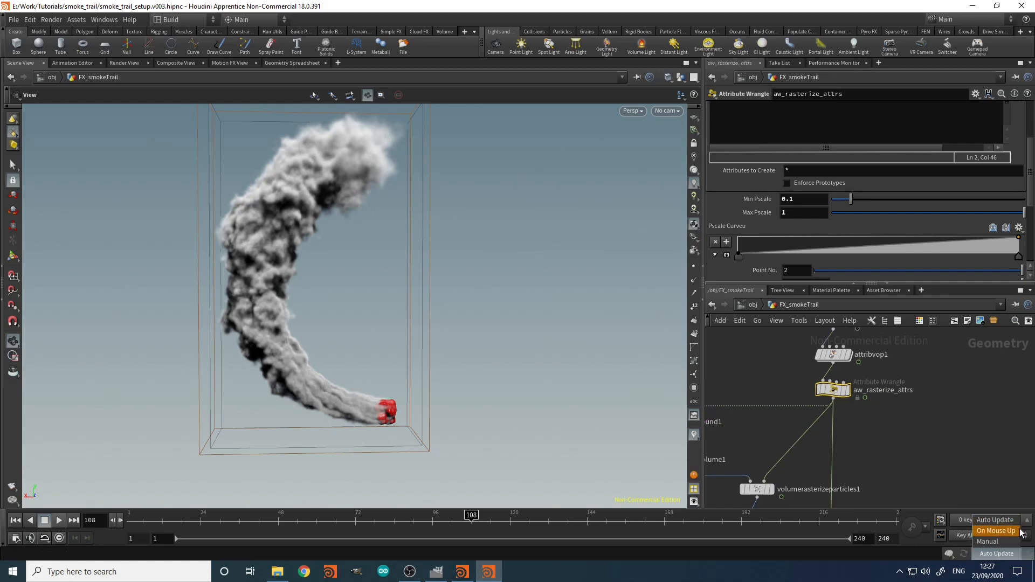
Step: In aw_rasterize_attrs' density ramp, move the zero-value point to position about 0.64, set its value to 0.1 and remove the point near the start
middle_drag(921, 408, 947, 460)
drag(979, 473, 858, 435)
scroll(755, 181, down, 5)
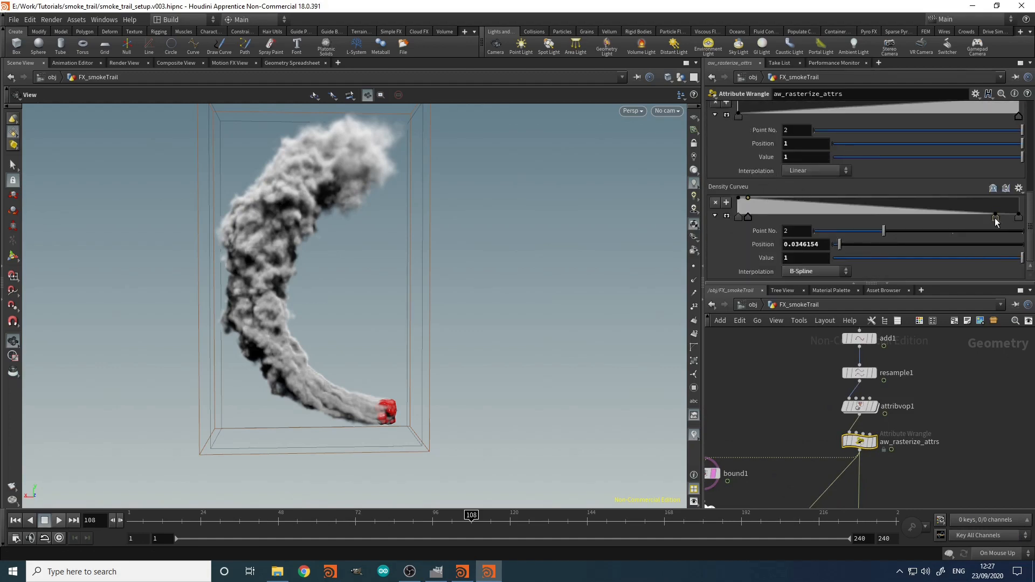
drag(996, 223, 917, 229)
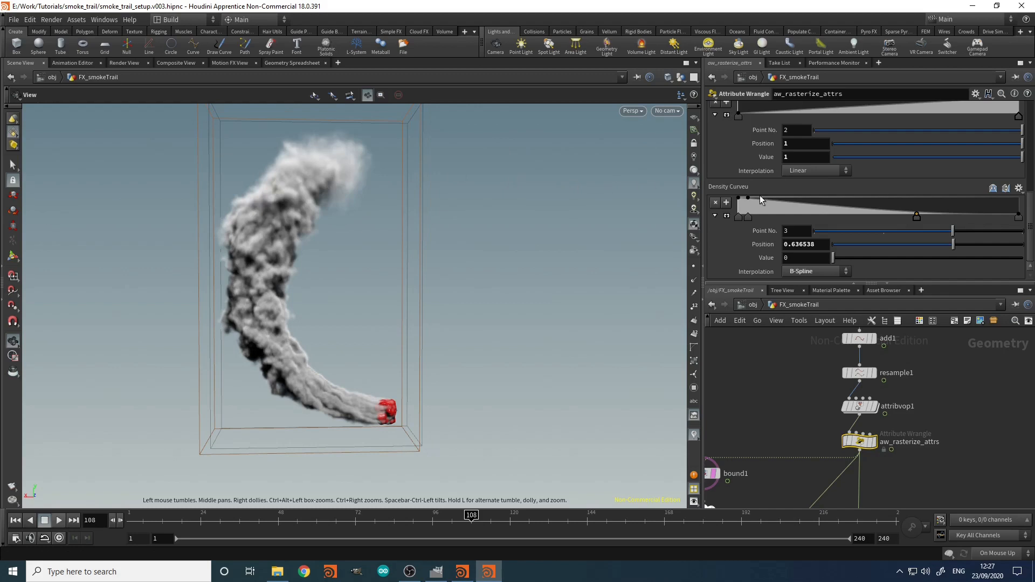
click(788, 259)
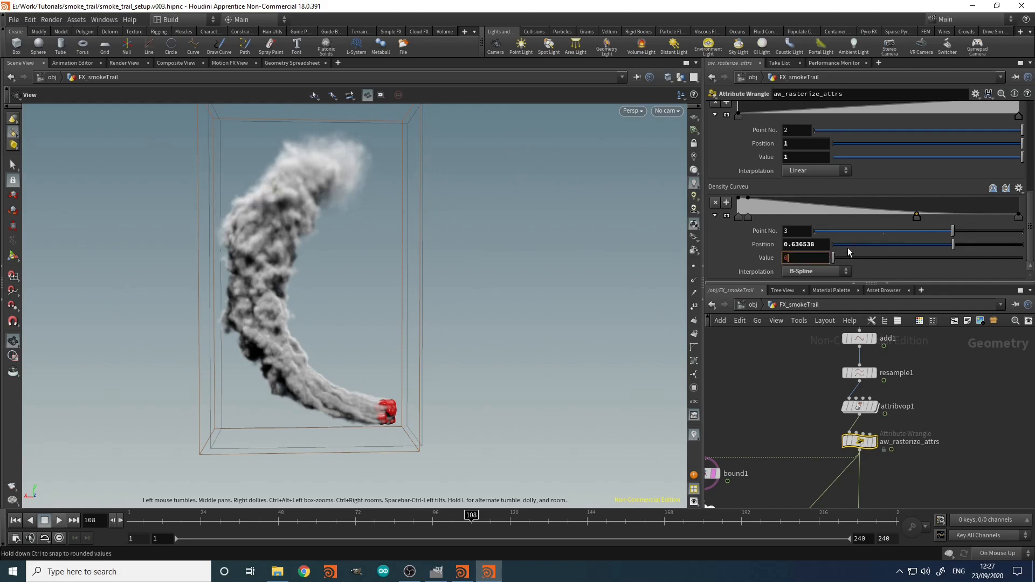
text(.1)
key(Return)
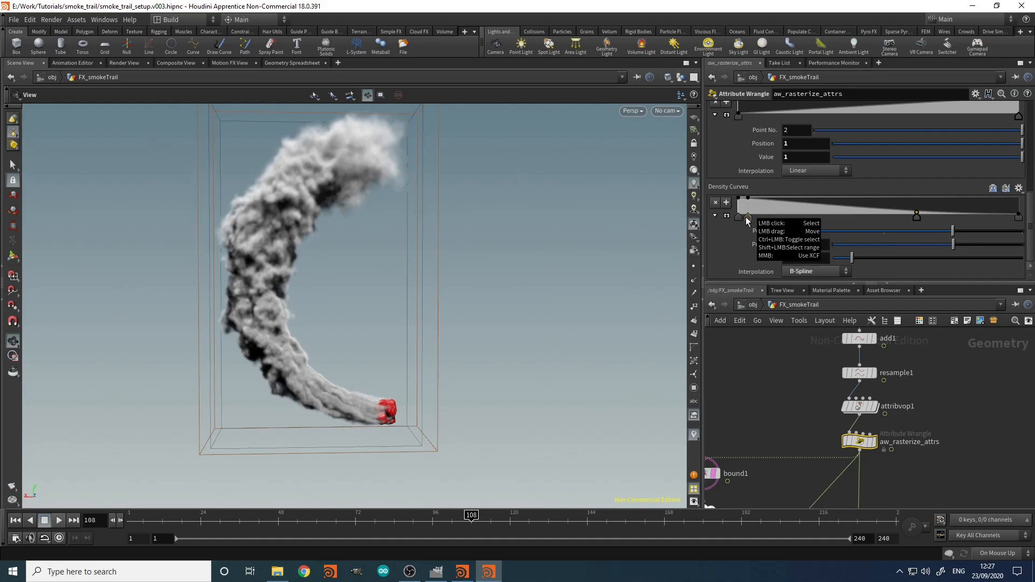
drag(747, 216, 724, 393)
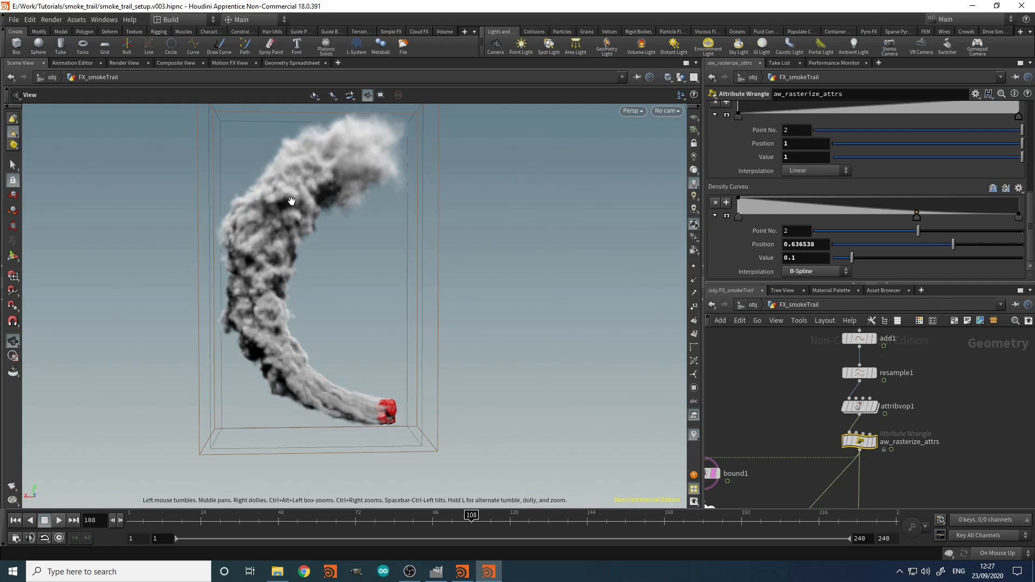
Step: Set volumevop1's noise Frequency to 0.5 on all four components
right_drag(375, 278, 379, 326)
middle_drag(379, 326, 336, 271)
scroll(1033, 432, down, 5)
middle_drag(1006, 443, 913, 337)
scroll(941, 419, up, 5)
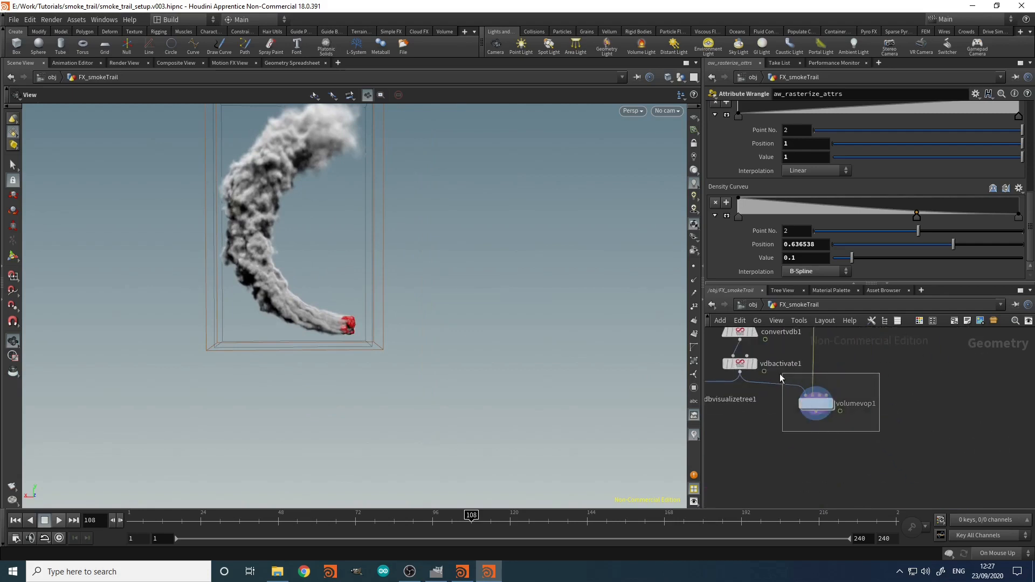
click(816, 403)
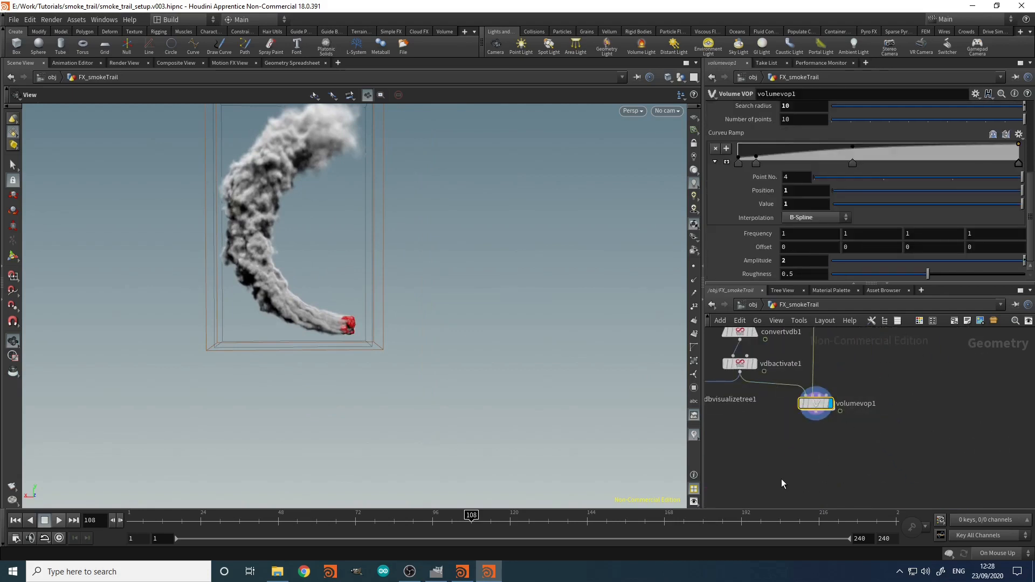
middle_click(764, 236)
middle_drag(764, 235, 725, 236)
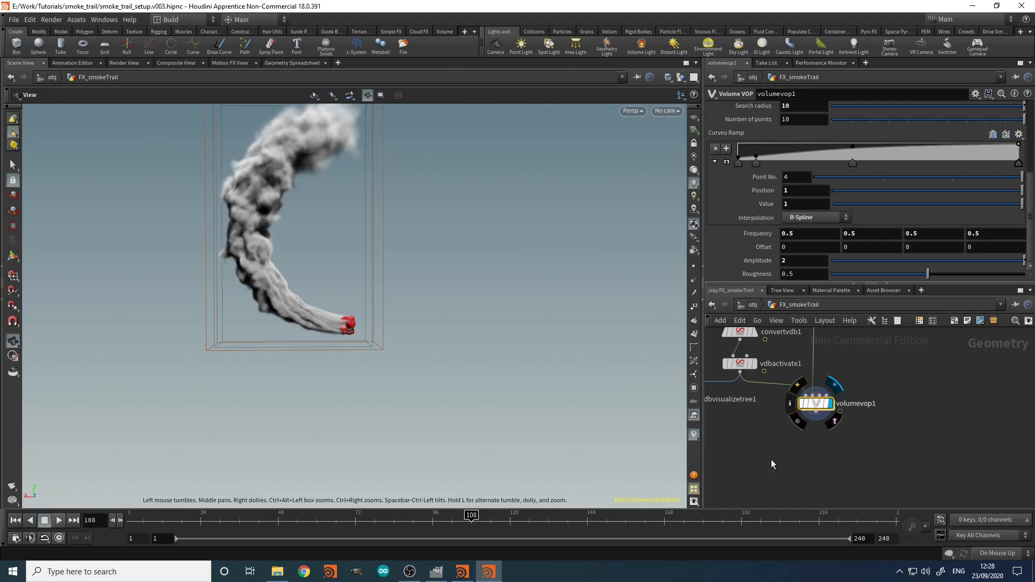
Step: Duplicate volumevop1, switch the update mode to Manual and wire volumevop1's output into the copy's first input
key(ctrl+c)
key(ctrl+v)
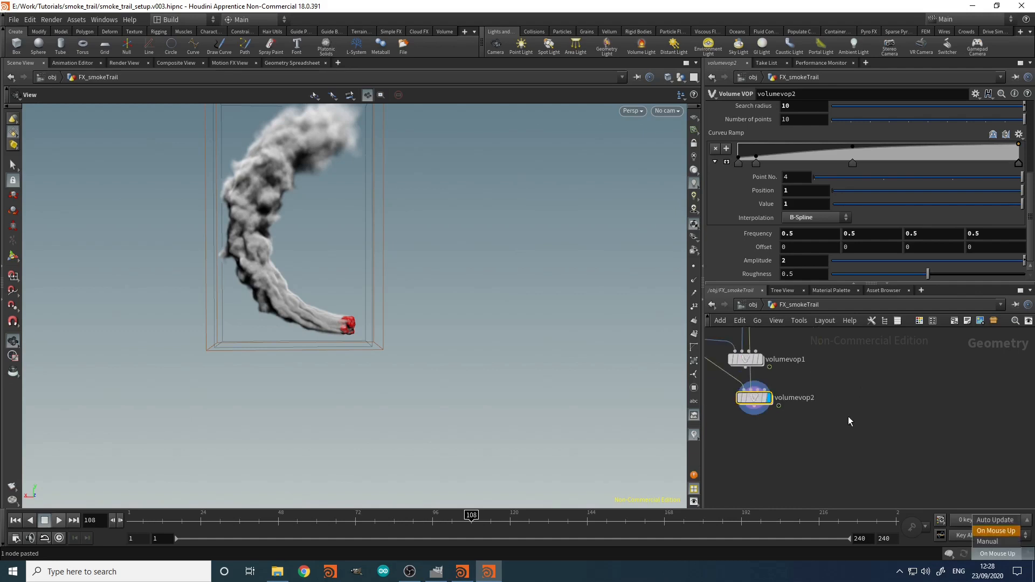
click(988, 542)
mouse_move(753, 400)
drag(752, 398, 794, 408)
drag(755, 378, 746, 369)
click(797, 424)
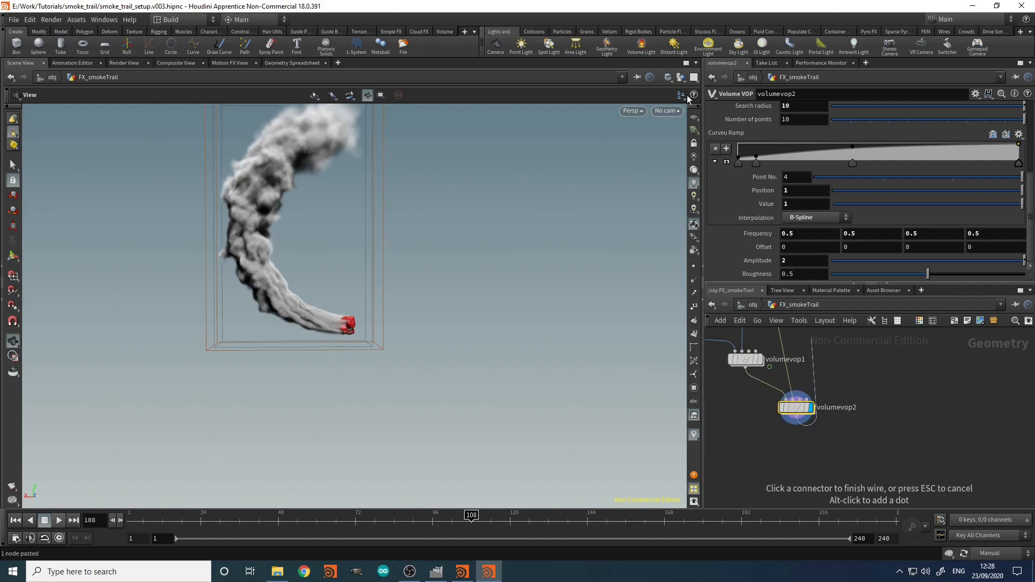
click(858, 467)
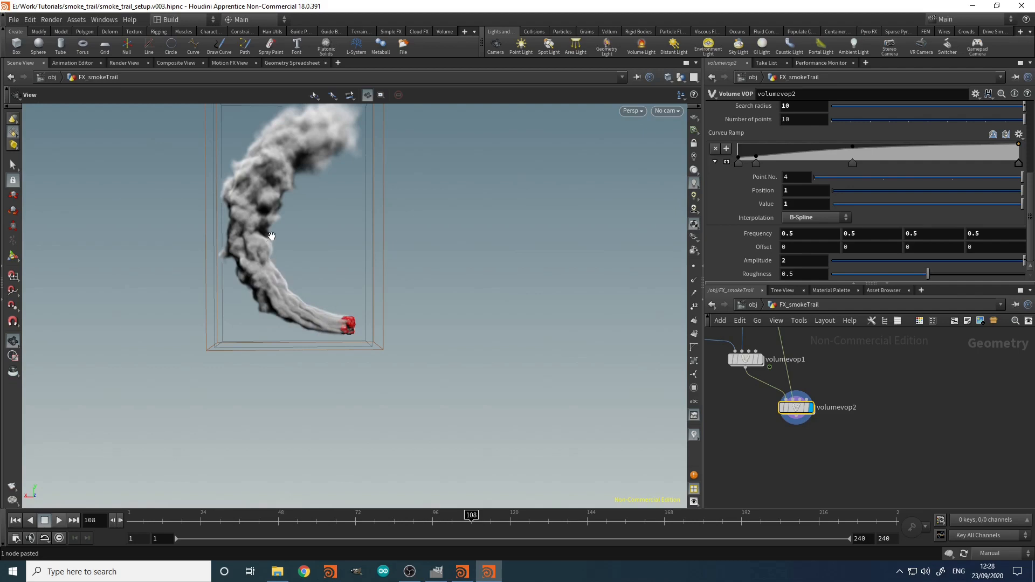
Step: Set volumevop2's noise Frequency to 2 on all four components and its Amplitude to 0.5
middle_drag(479, 228, 519, 289)
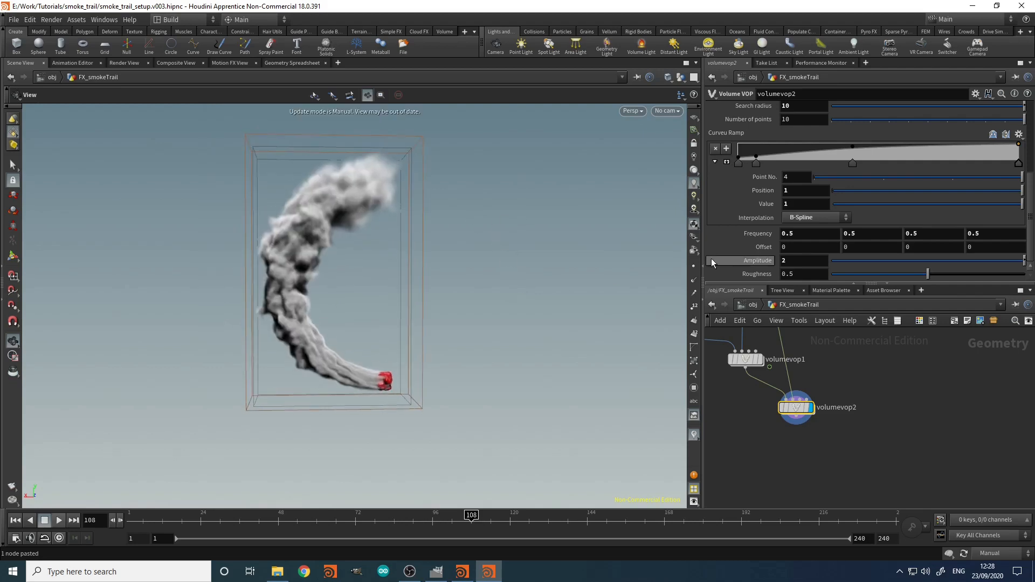
middle_drag(761, 237, 847, 237)
click(799, 261)
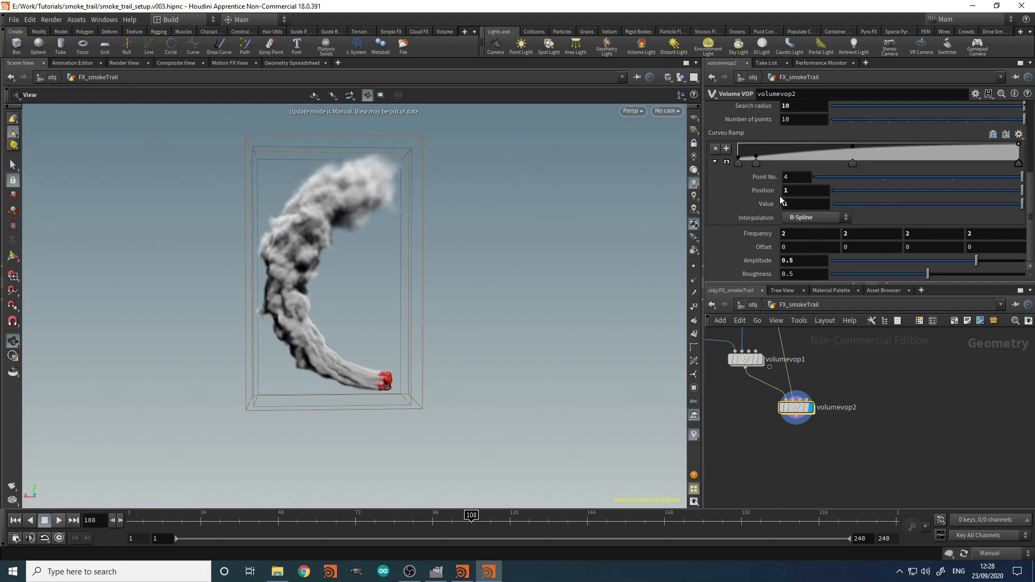
Step: Invert volumevop2's Curveu Ramp so it falls from 1 at the start to 0, with the third point at position about 0.34
scroll(780, 196, up, 5)
drag(742, 251, 780, 231)
drag(853, 236, 900, 247)
drag(1019, 235, 1020, 253)
drag(899, 253, 834, 253)
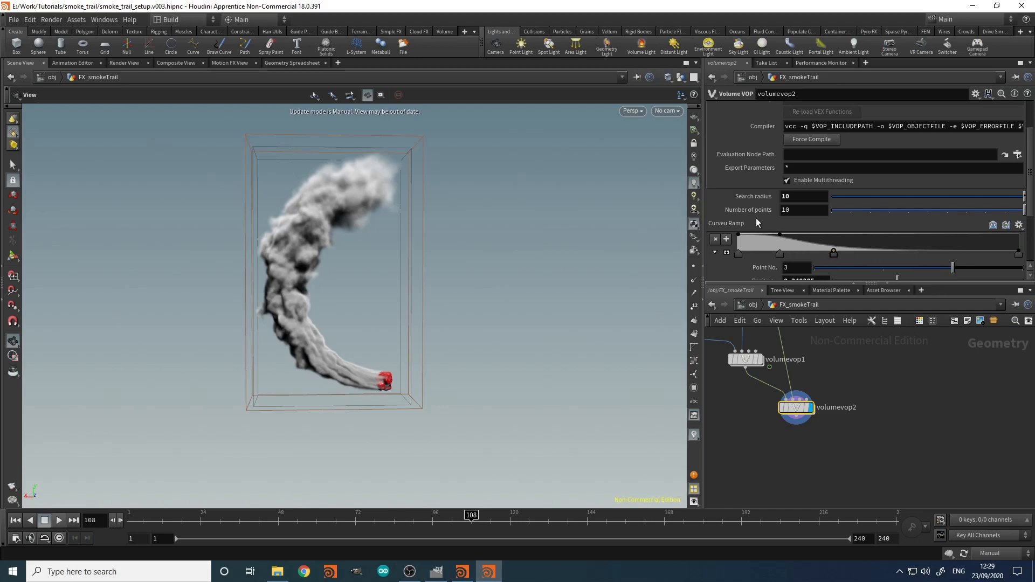
scroll(756, 218, down, 5)
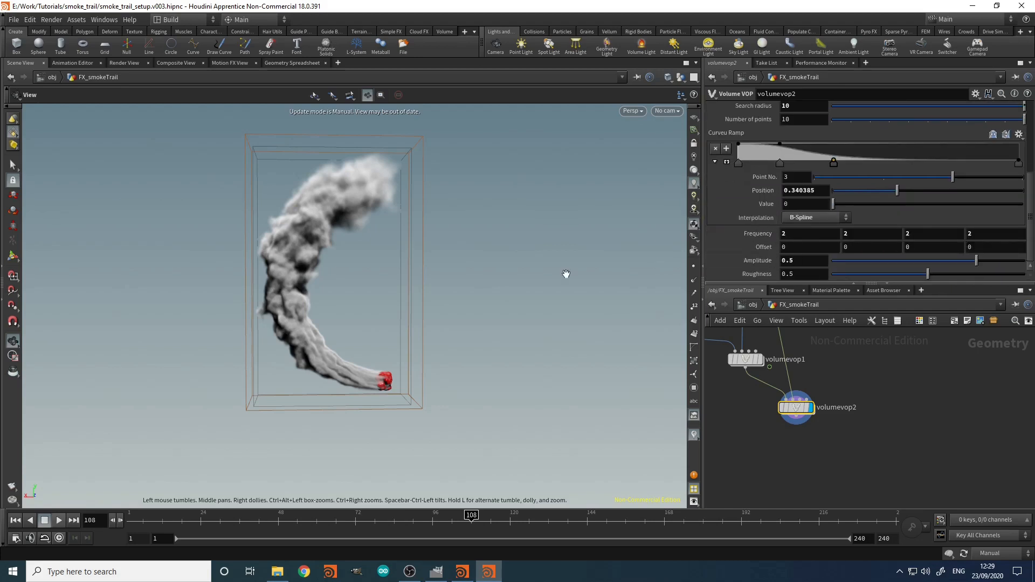
Step: Set the update mode to Auto Update and inspect the smoke trail's added noise detail in the viewport
right_drag(395, 379, 398, 342)
middle_drag(398, 342, 374, 398)
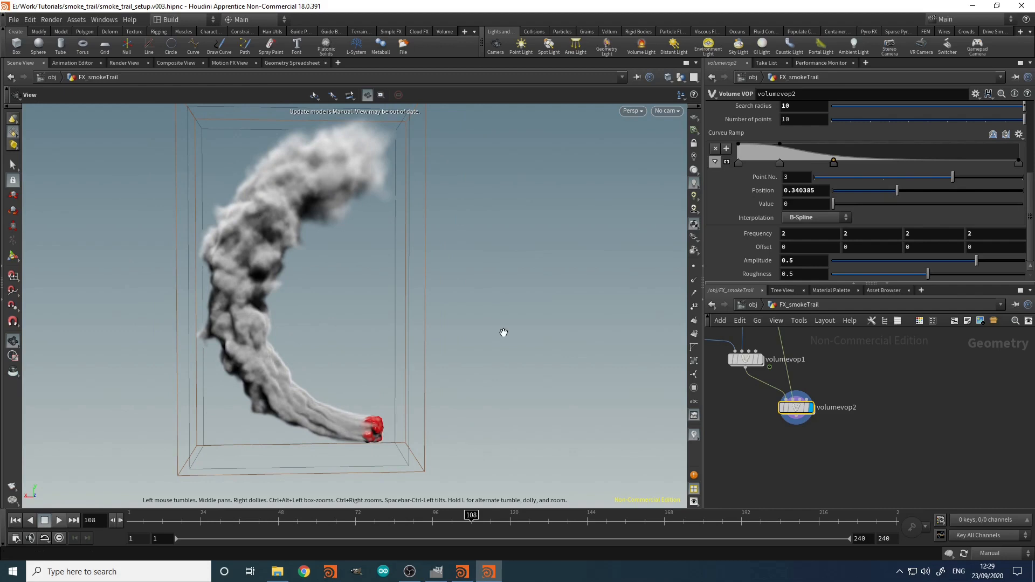
click(1010, 557)
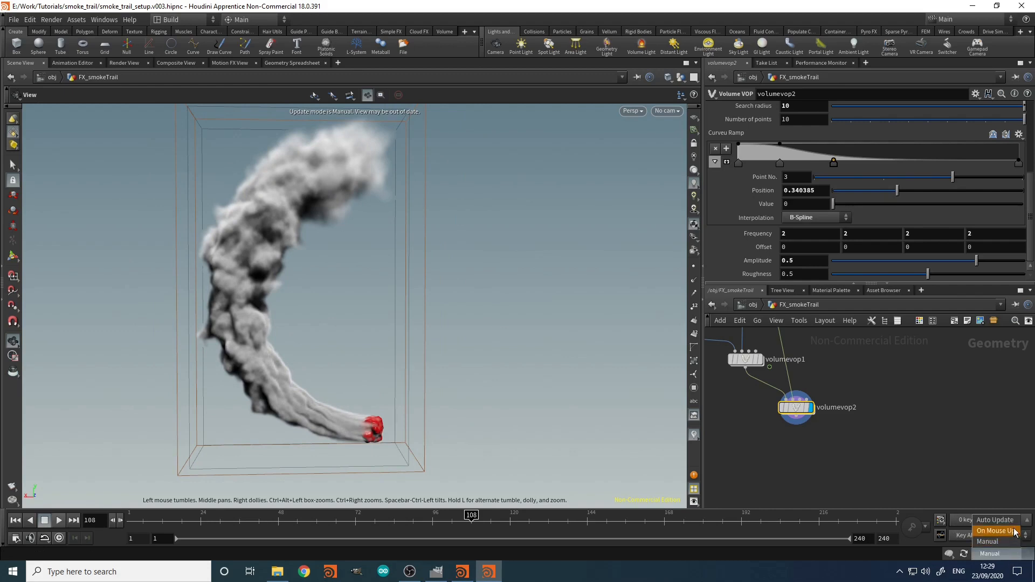
click(998, 520)
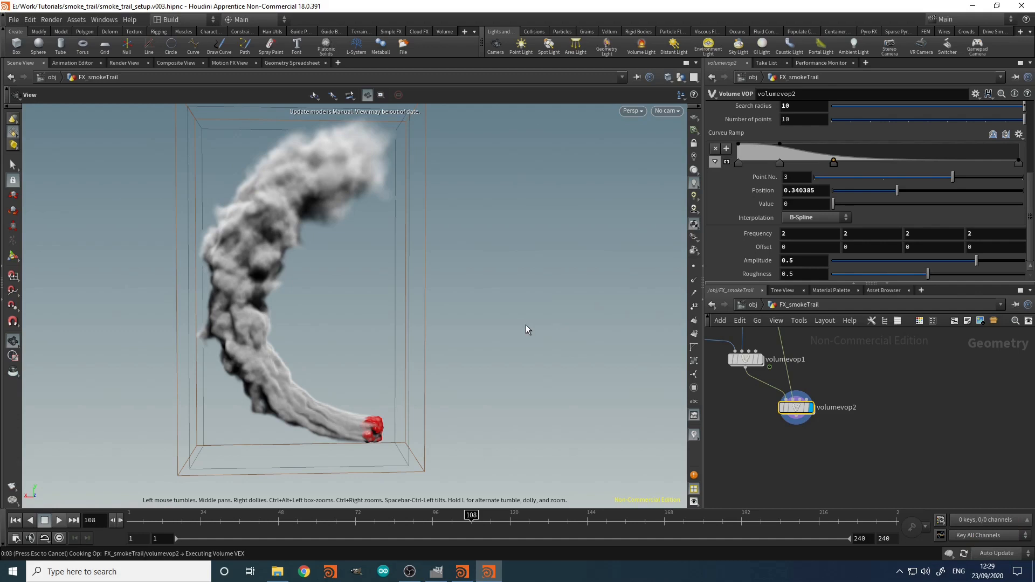
right_drag(343, 433, 269, 353)
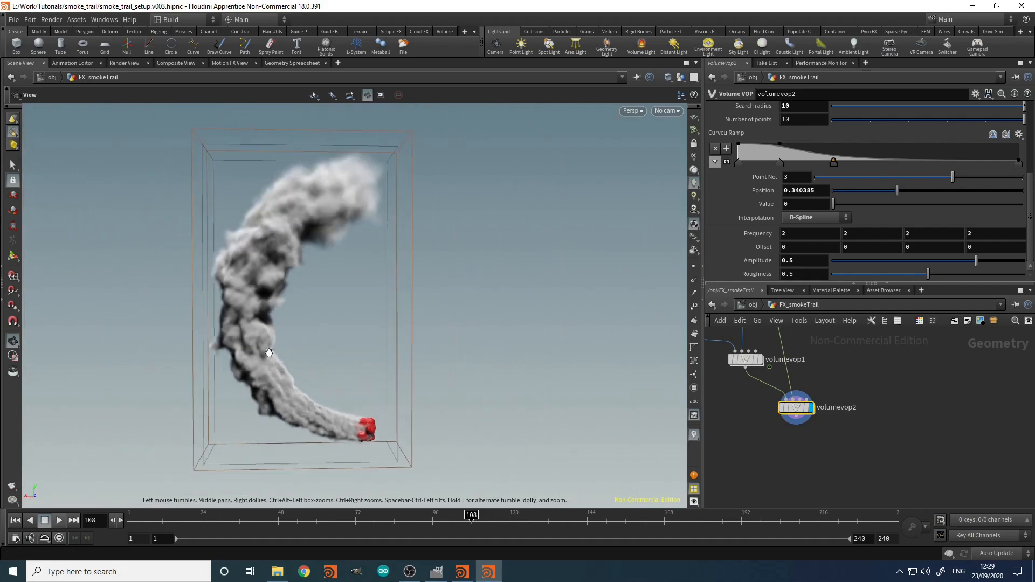
middle_drag(304, 236, 356, 262)
right_drag(359, 266, 494, 287)
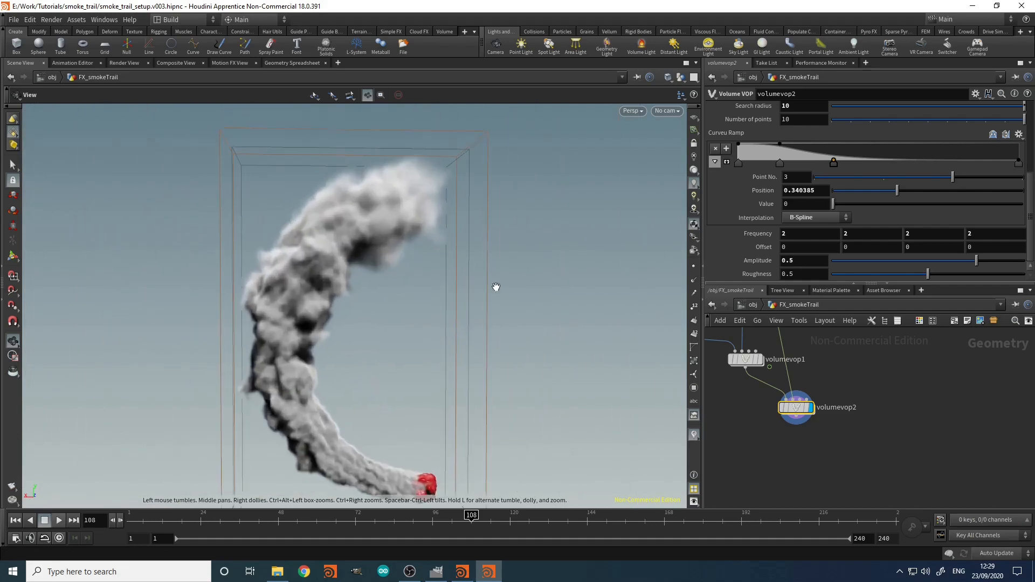
Step: Add a VDB Activate node below volumevop2, wire volumevop2's output into it and display it
middle_drag(734, 417, 839, 449)
scroll(838, 448, down, 5)
scroll(814, 421, up, 4)
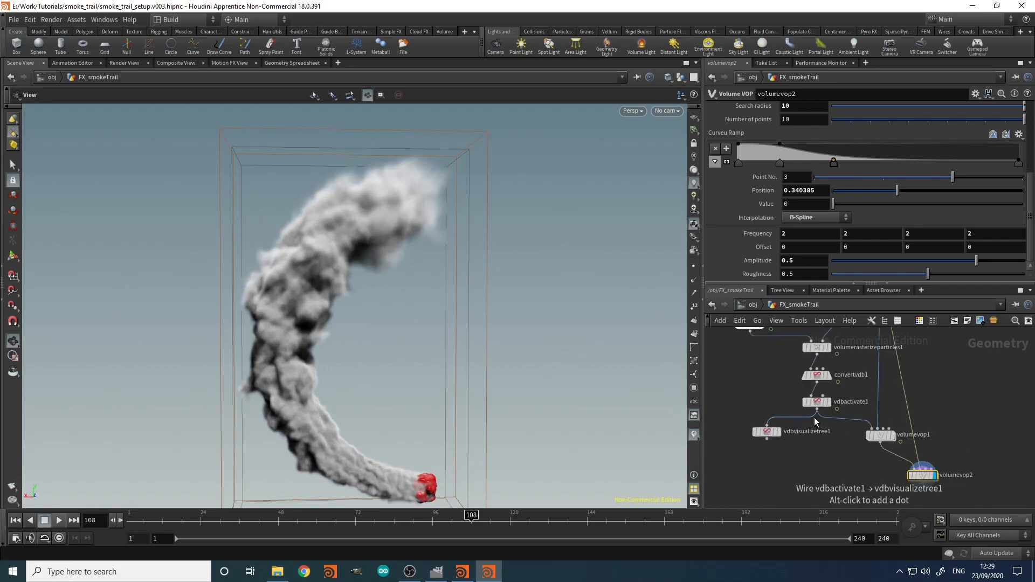
scroll(816, 485, up, 1)
middle_drag(819, 489, 788, 453)
key(Tab)
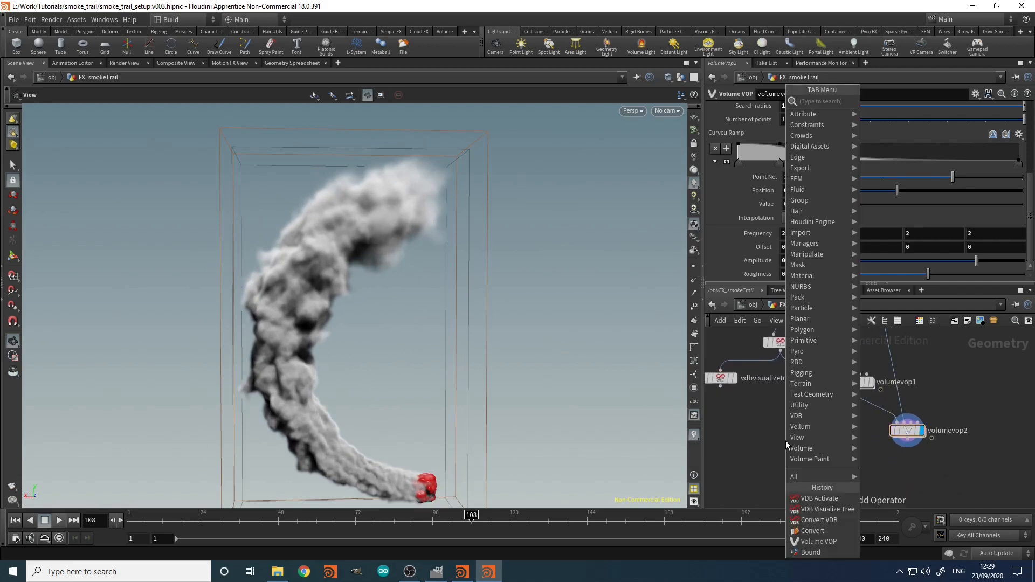
text(vdba)
key(Return)
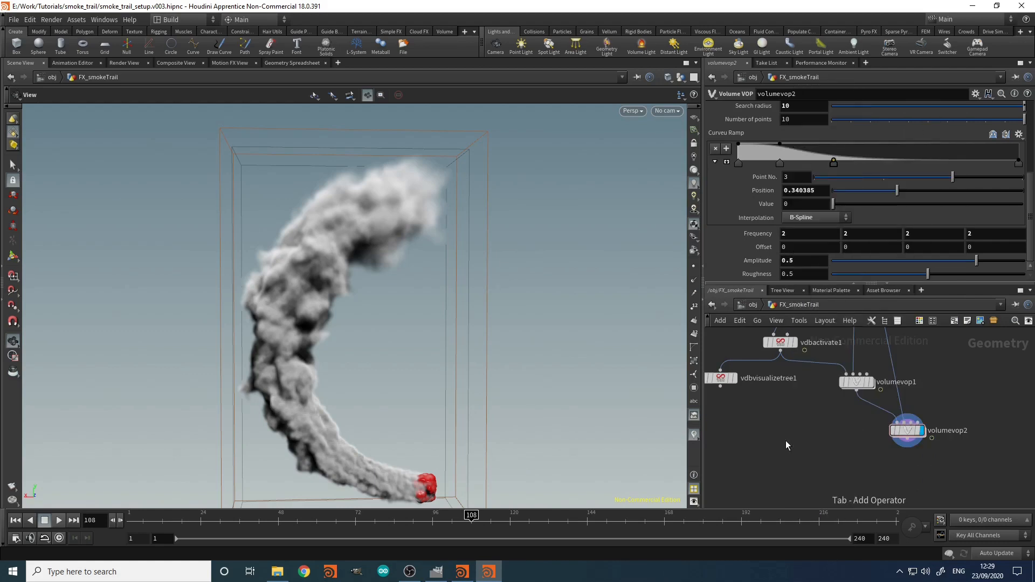
click(911, 478)
click(909, 431)
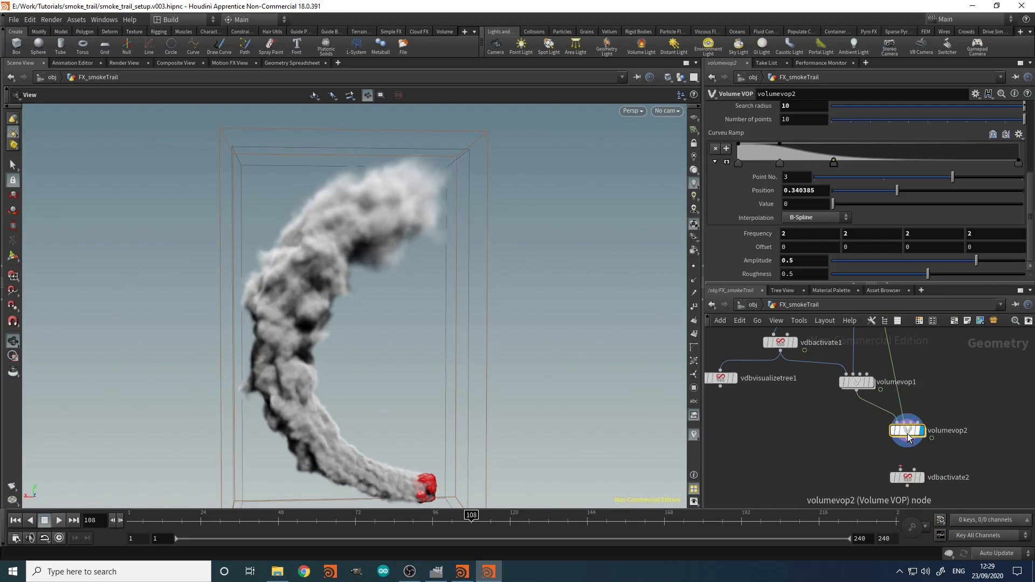
click(966, 459)
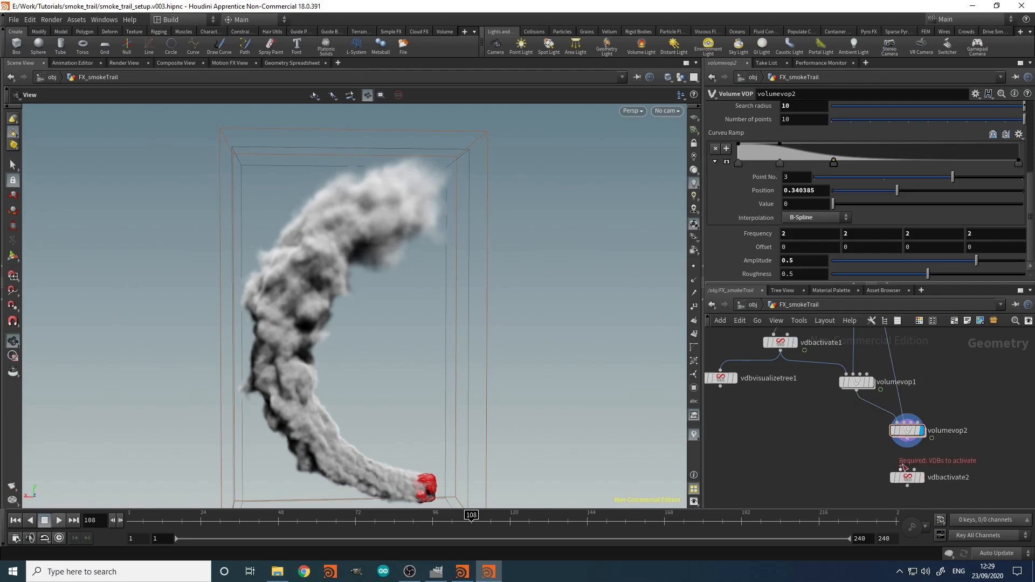
click(909, 442)
click(903, 470)
click(908, 477)
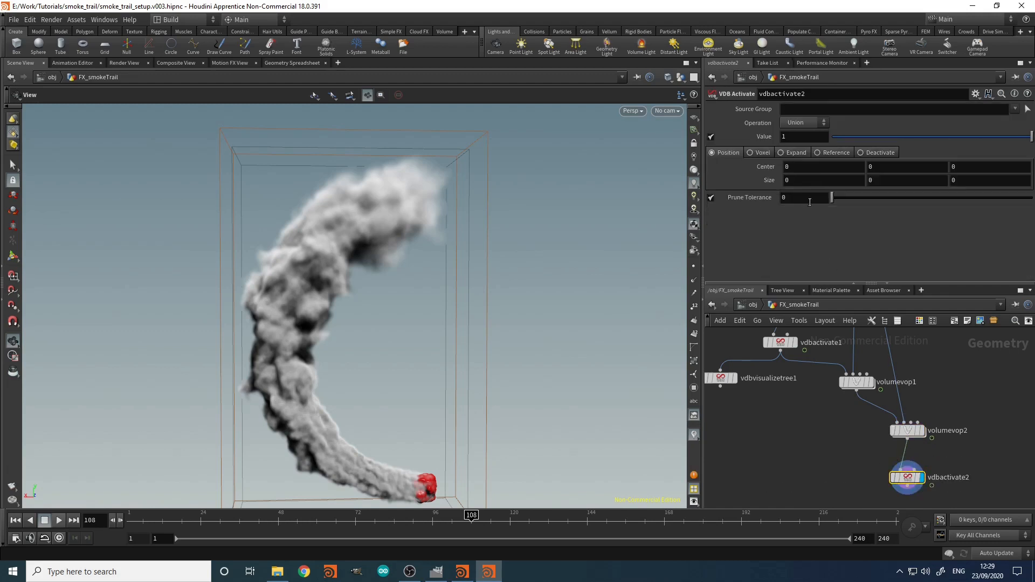
Step: Set vdbactivate2 to Deactivate and compare the node info of volumevop2 and vdbactivate2
click(866, 152)
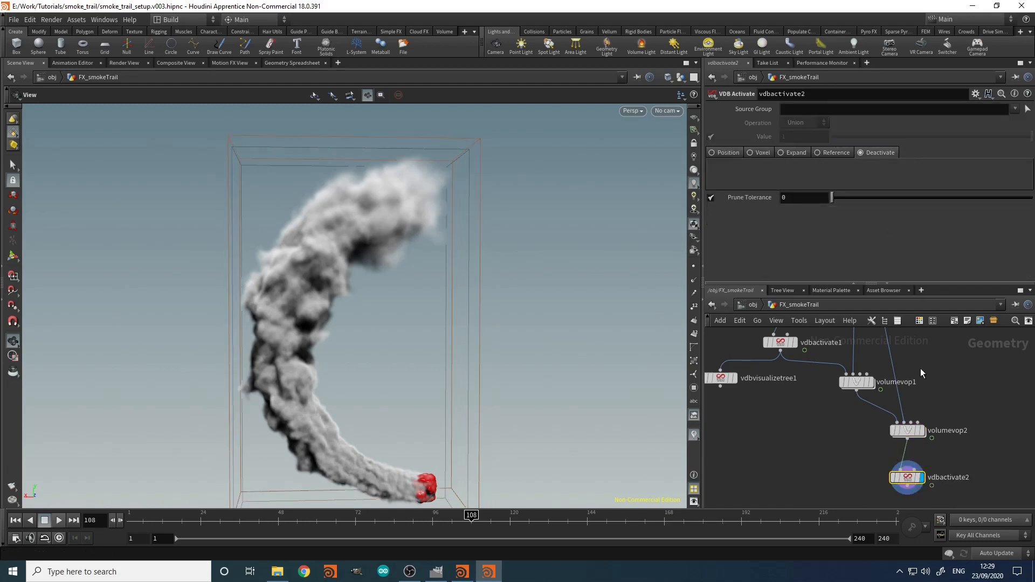
middle_click(907, 431)
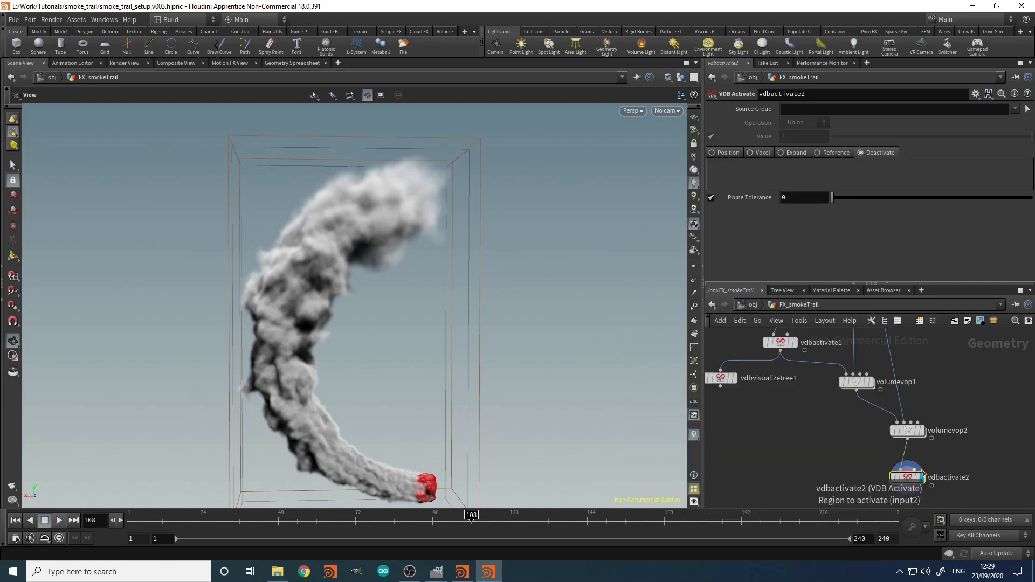
middle_click(905, 478)
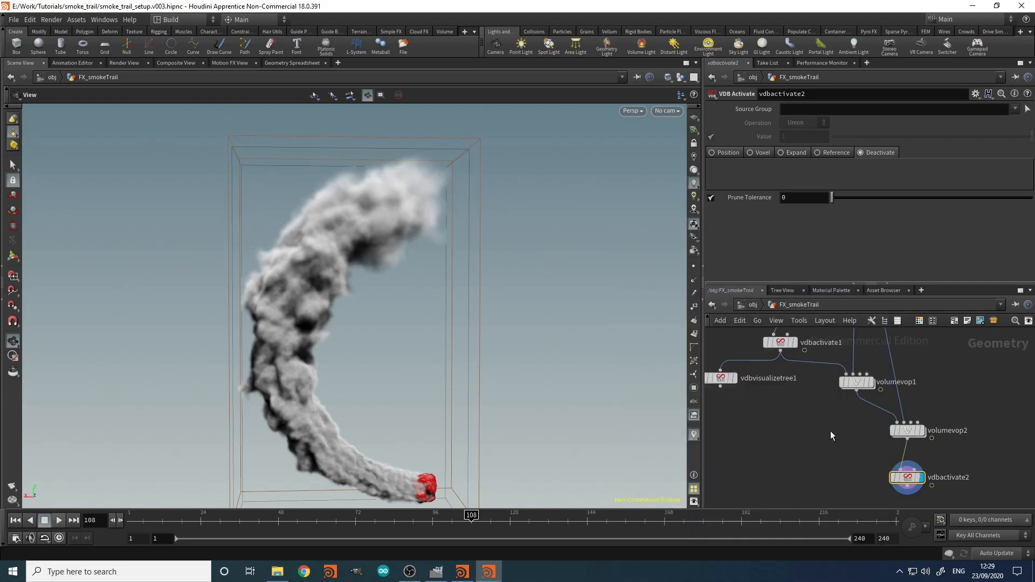
Step: Add a Null node wired after vdbactivate2 and rename it OUT
key(Tab)
text(nu)
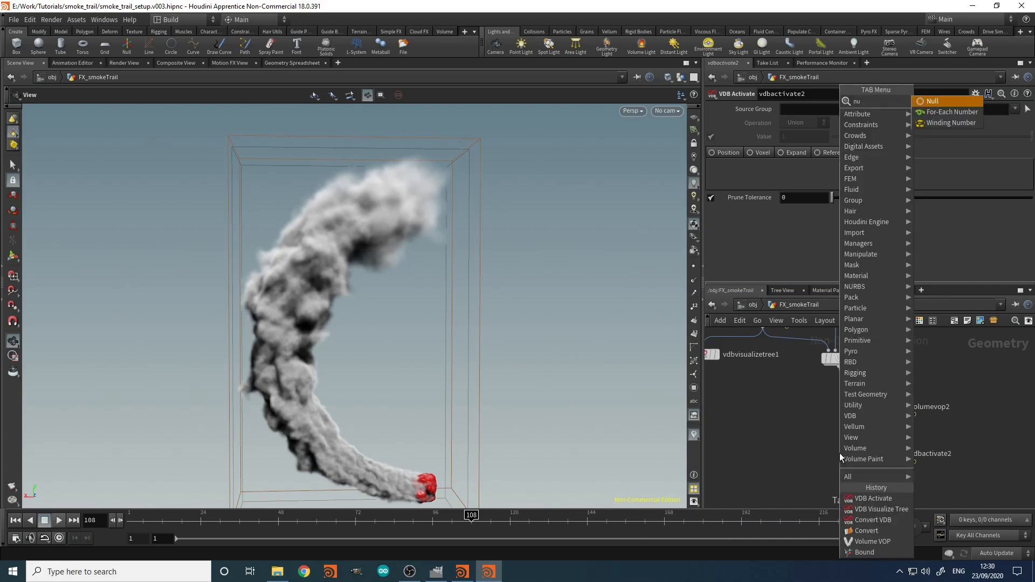
key(Return)
middle_drag(835, 442, 801, 413)
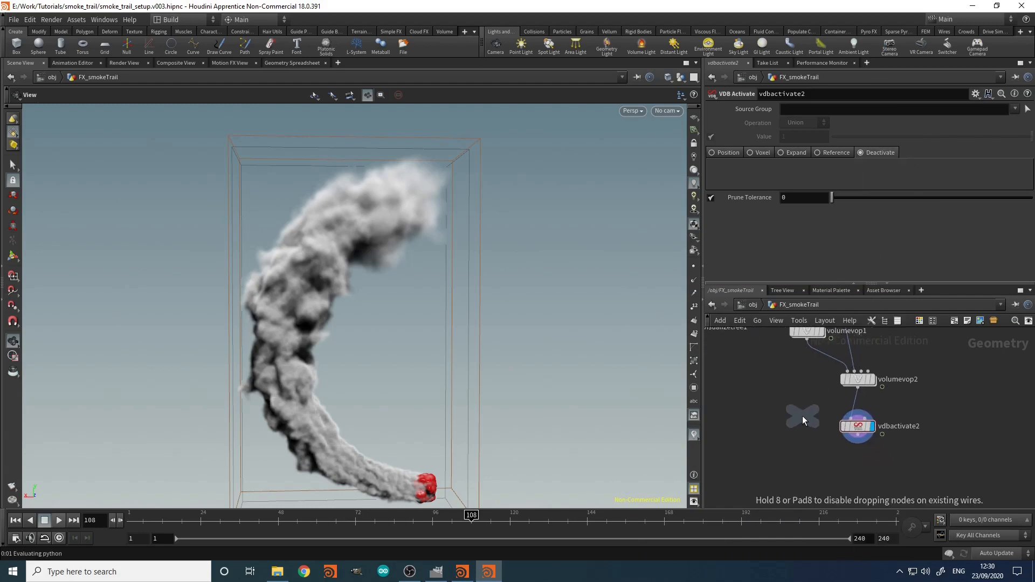
click(857, 447)
click(856, 441)
click(857, 466)
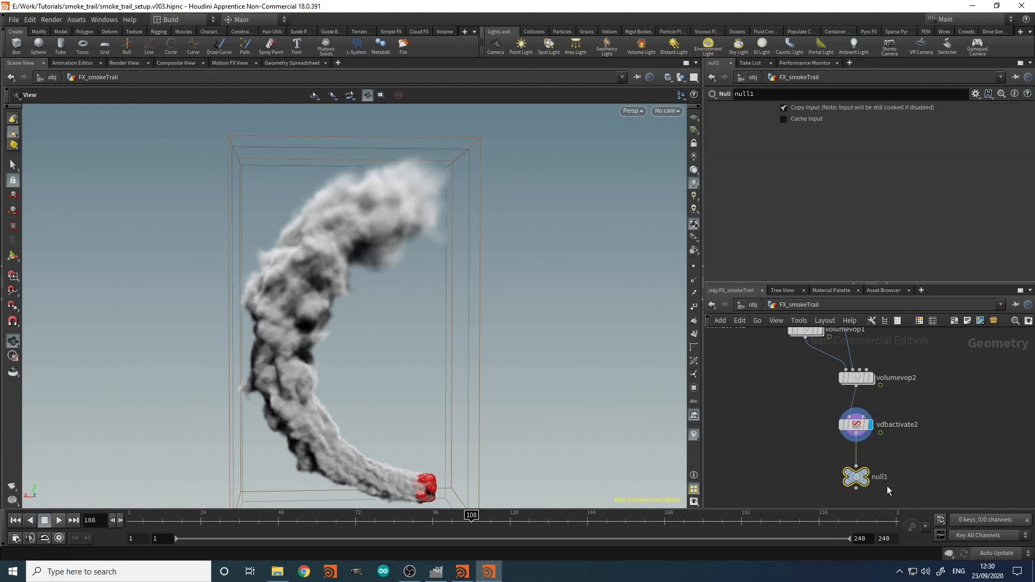
double_click(880, 477)
text(OUT)
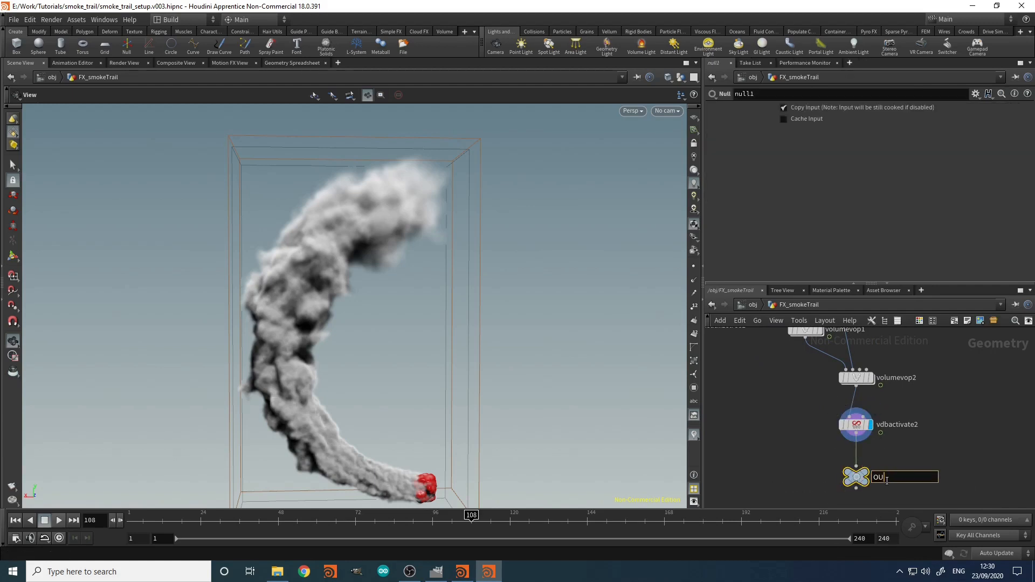
key(Return)
Step: Look through cam1 in the viewport to frame the smoke trail
scroll(497, 446, down, 2)
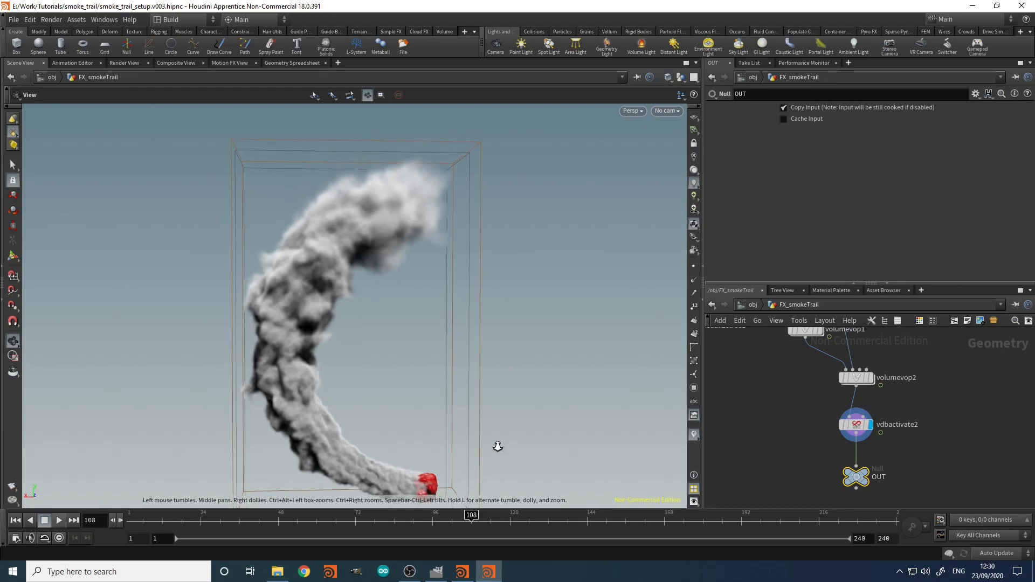
click(666, 112)
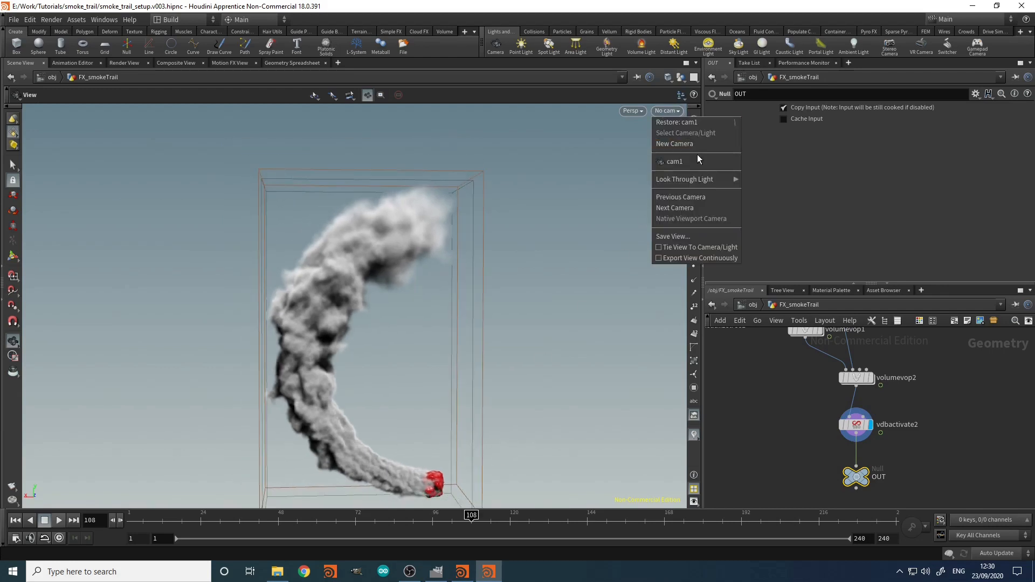
click(675, 161)
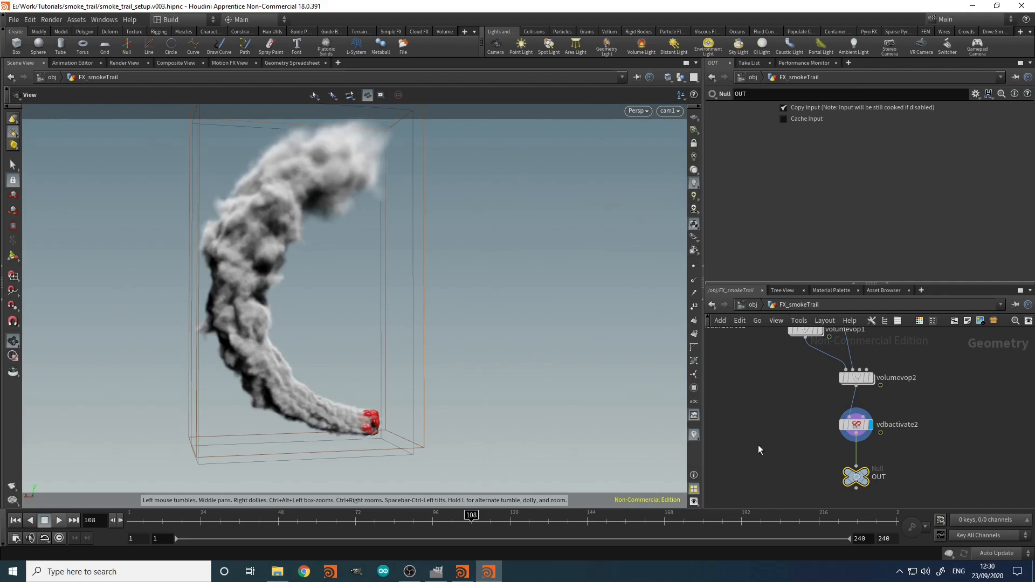
Step: Set the display flag on the OUT null and save the scene file
mouse_move(864, 477)
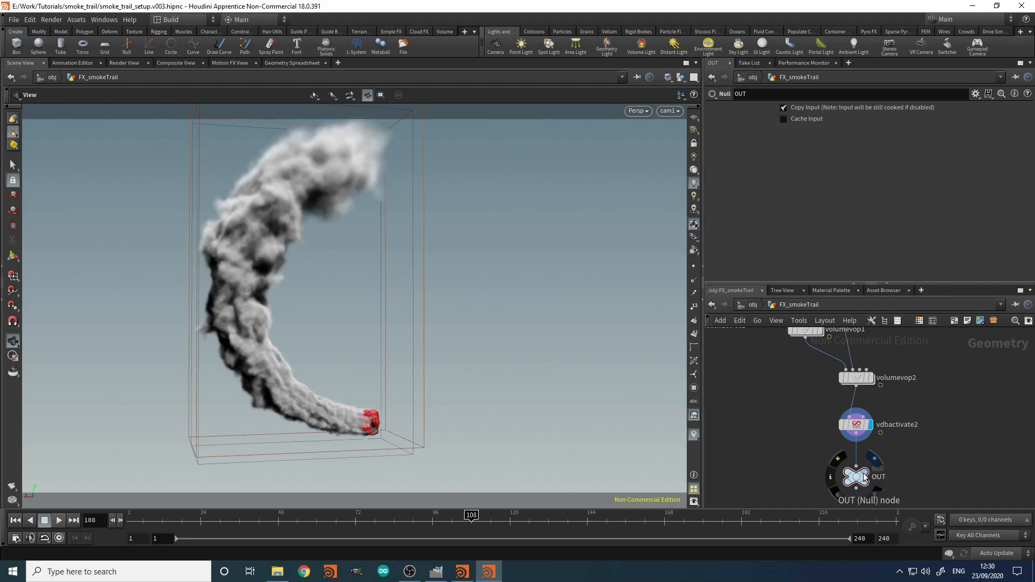
click(874, 459)
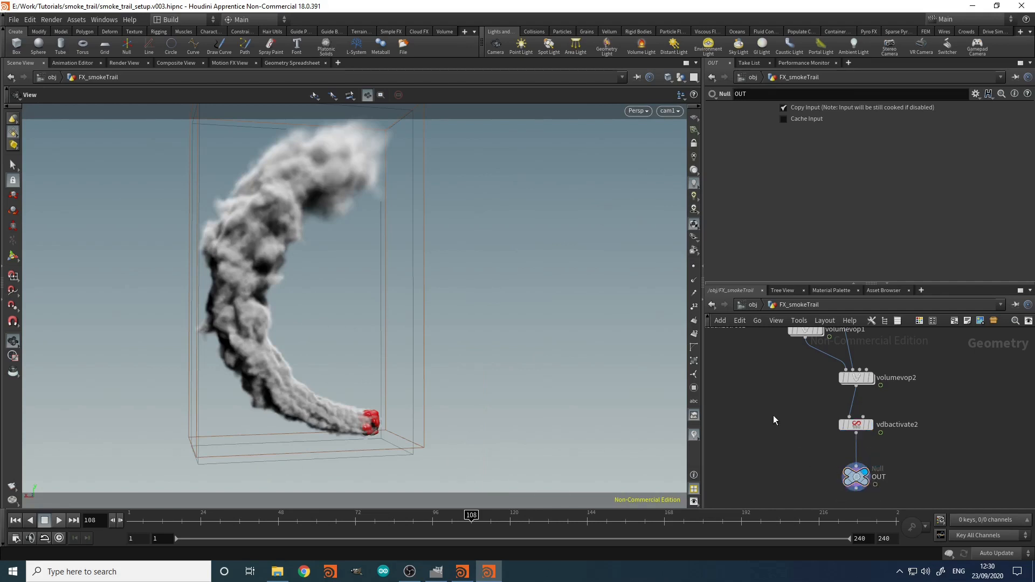
key(ctrl+s)
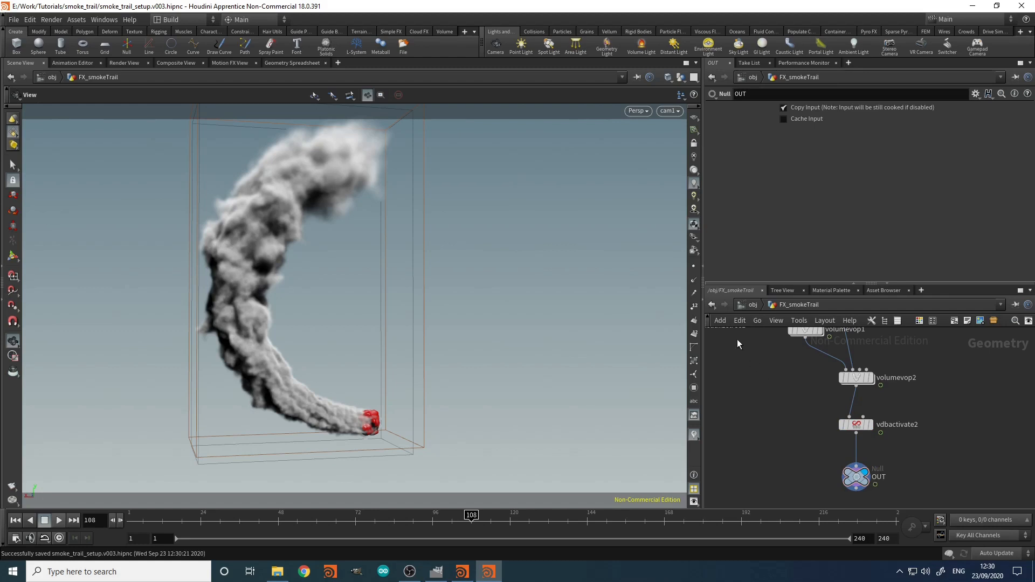
Step: From the object level, create a flipbook of the smoke trail through cam1 and review its playback
click(752, 305)
click(909, 395)
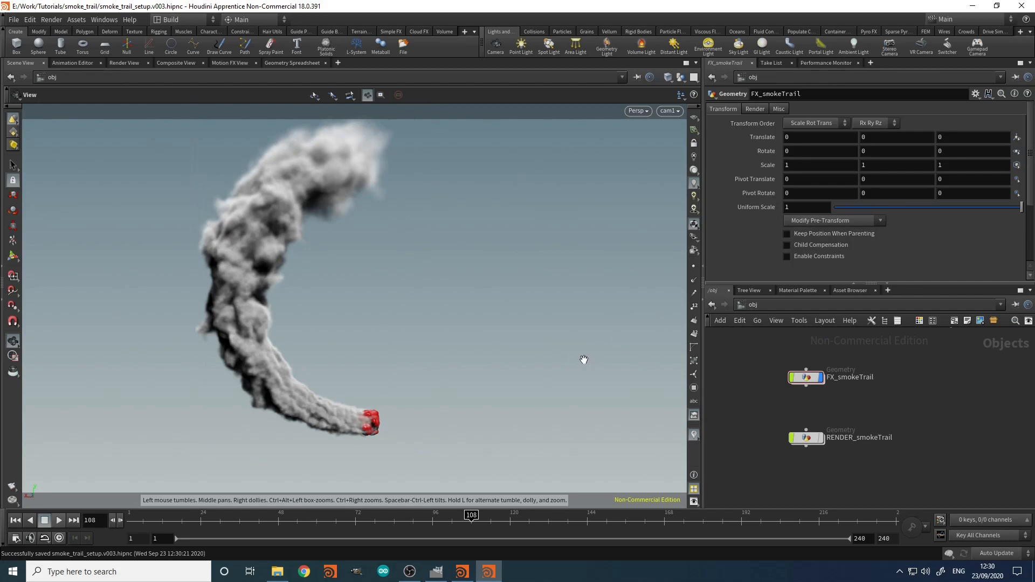
click(13, 488)
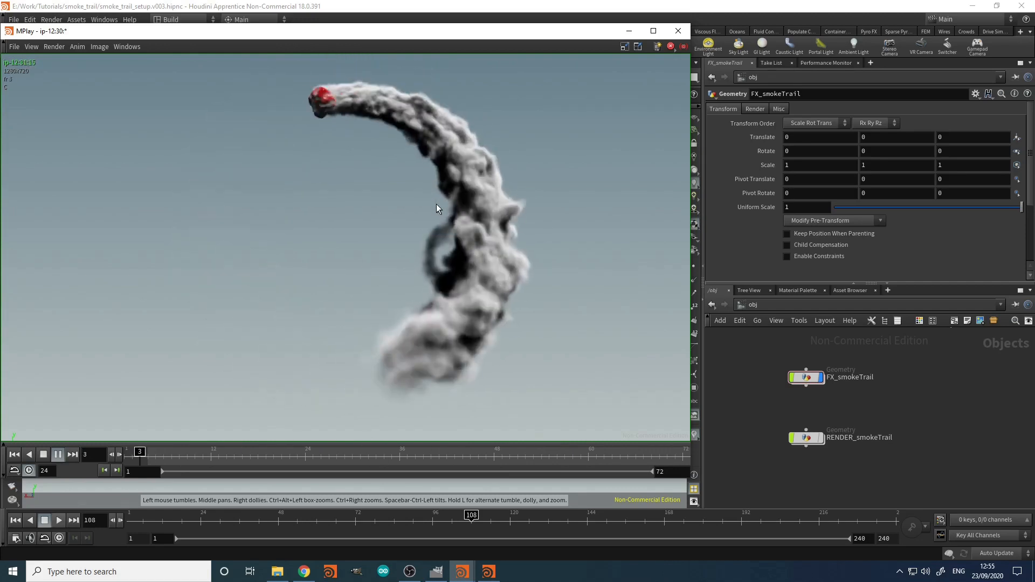
click(58, 454)
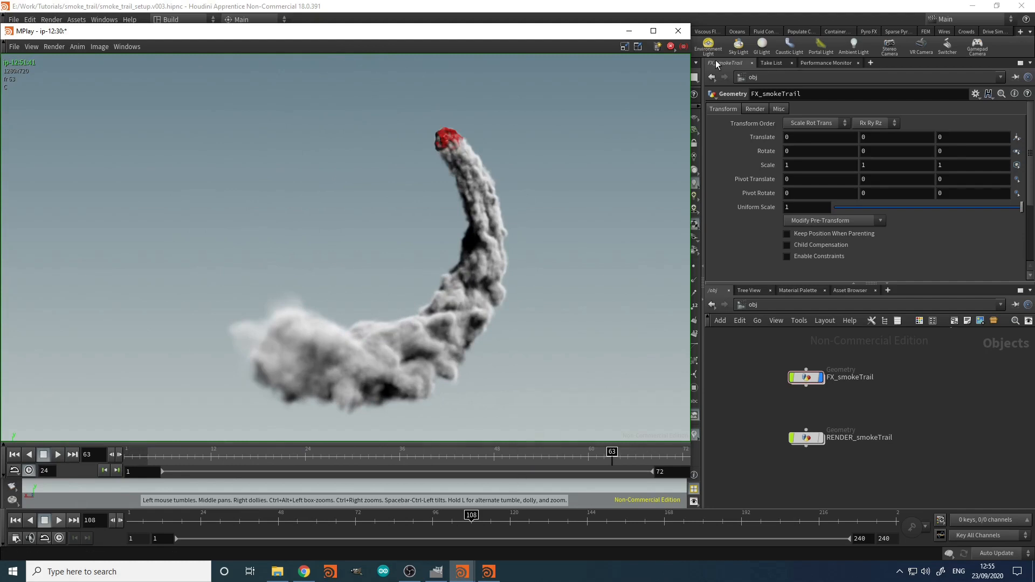
click(778, 408)
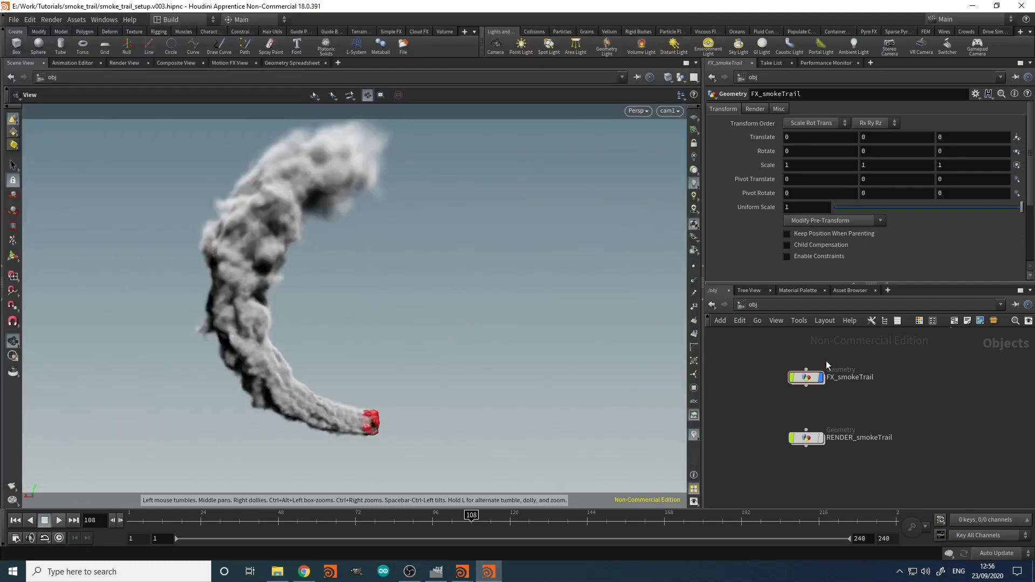
Step: Inside FX_smokeTrail, multiply the density ramp expression in the aw_rasterize_attrs wrangle by 0.25
double_click(806, 377)
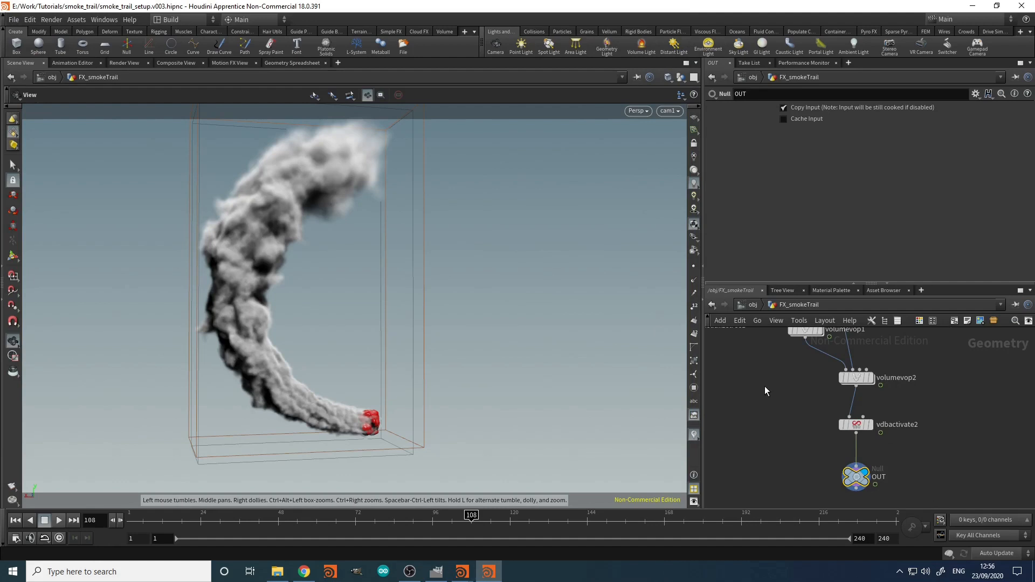
middle_drag(765, 386, 788, 442)
scroll(787, 442, down, 5)
scroll(804, 373, up, 4)
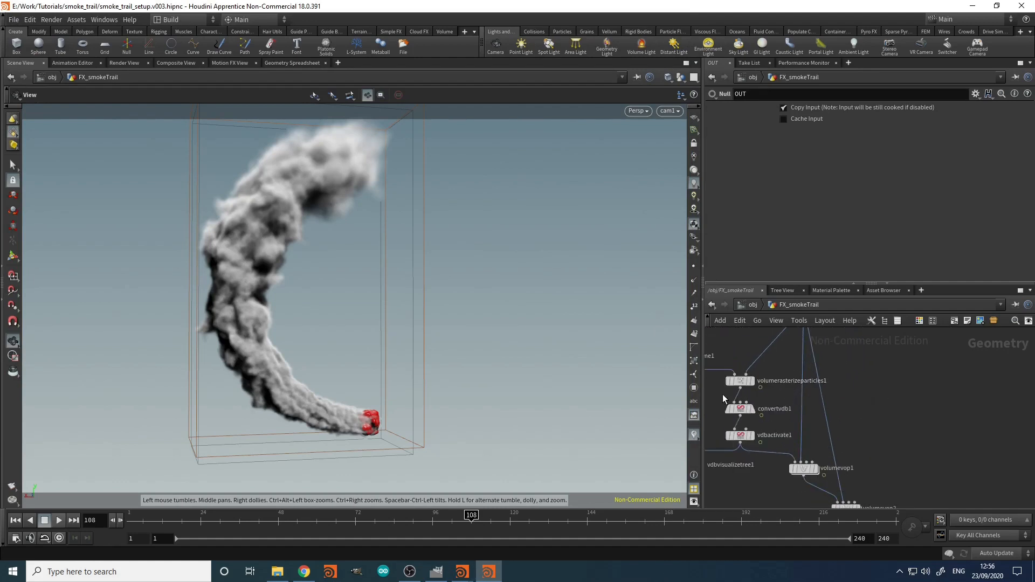
middle_drag(858, 370, 840, 474)
drag(859, 433, 752, 403)
scroll(898, 165, up, 5)
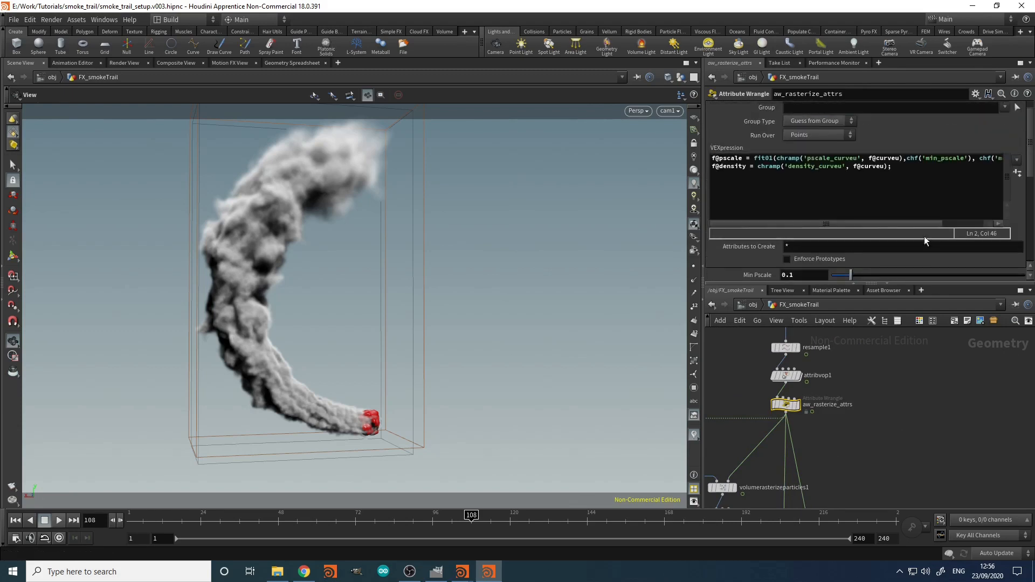
click(889, 167)
text(;)
text( *0.2)
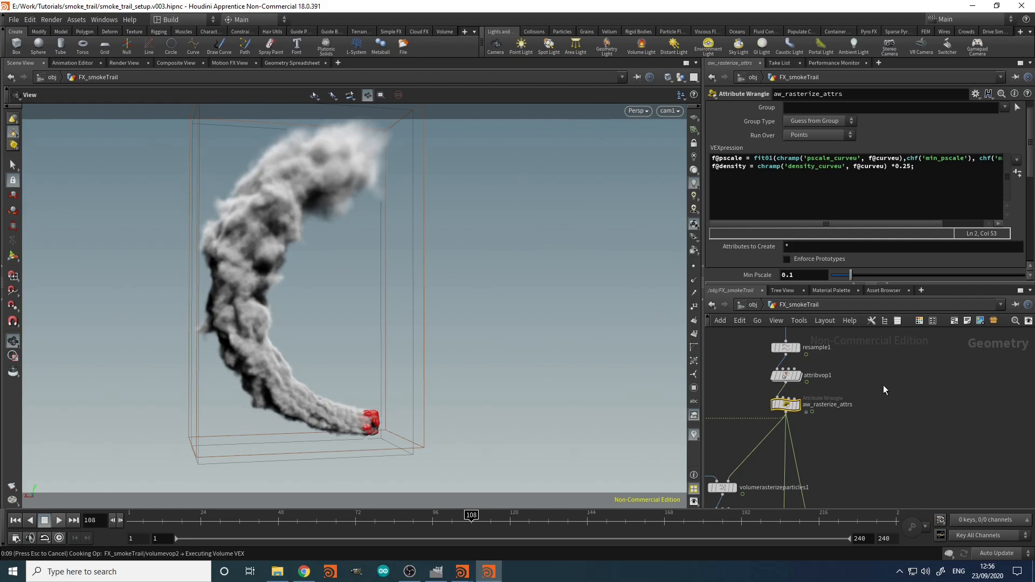
click(862, 421)
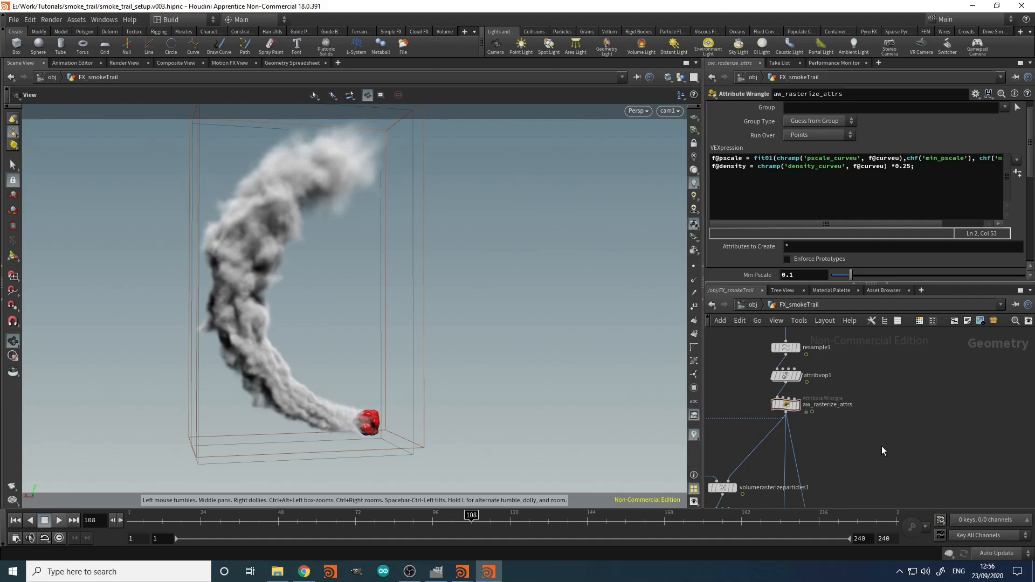
click(785, 405)
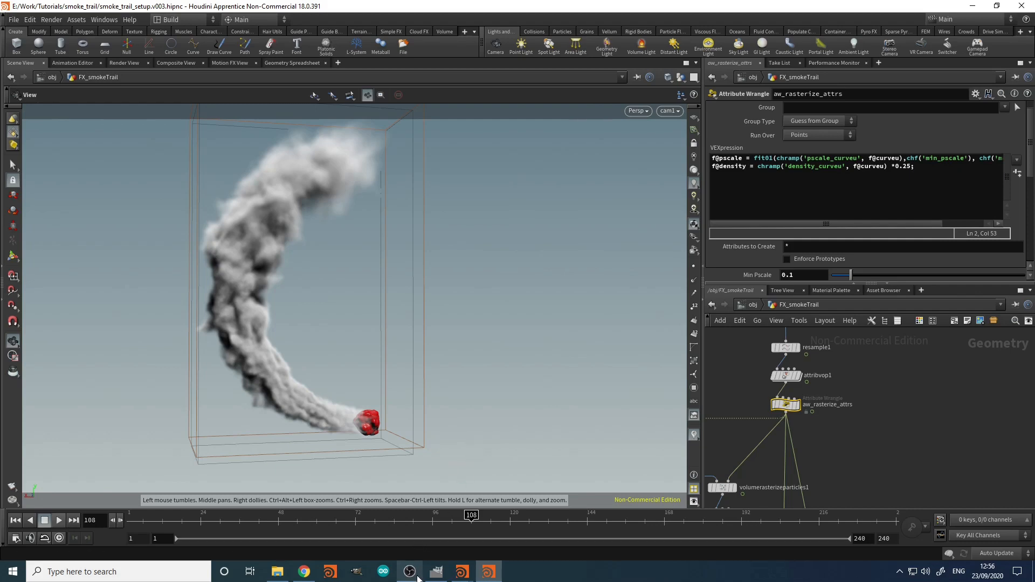
click(418, 577)
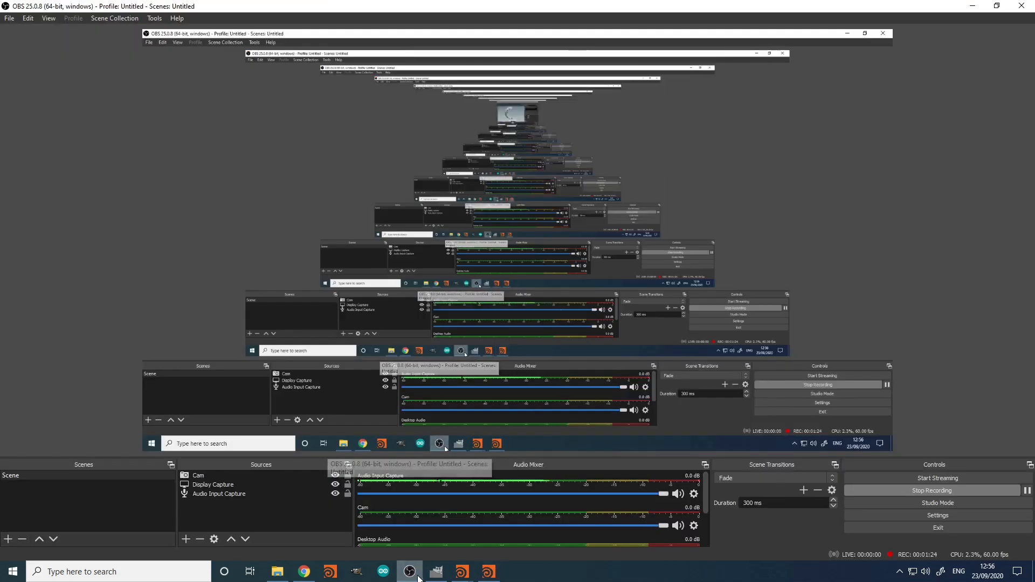